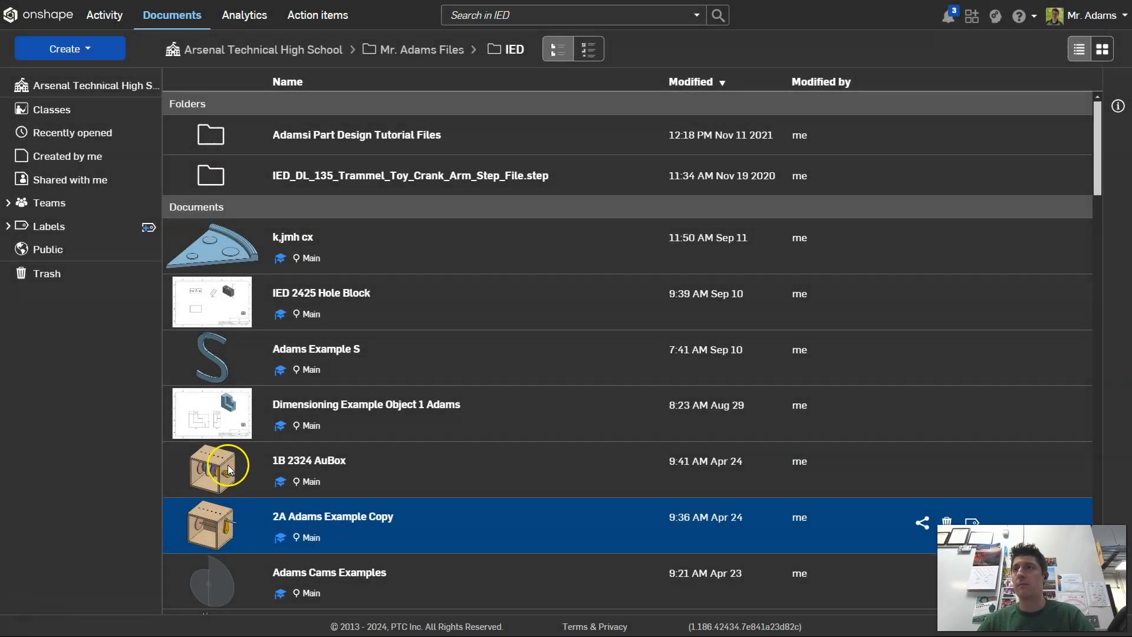
Create a new document named "Video about Constraints" in the IED folder.
{"action": "left_click", "coordinate": [87, 49]}
{"action": "left_click", "coordinate": [84, 75]}
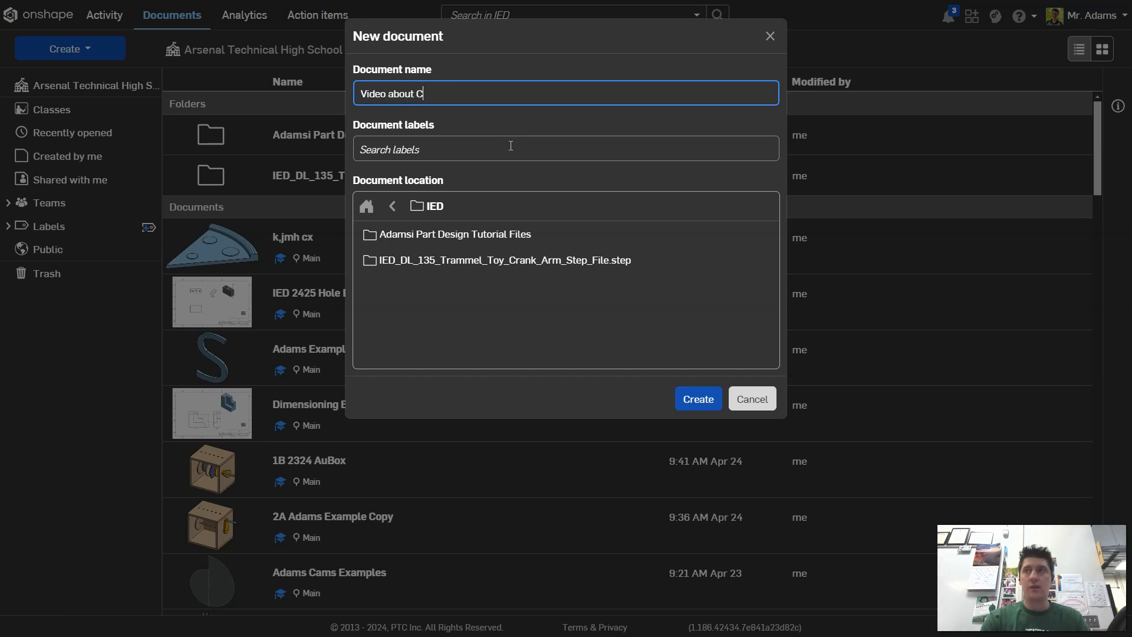
{"action": "type", "text": "ints"}
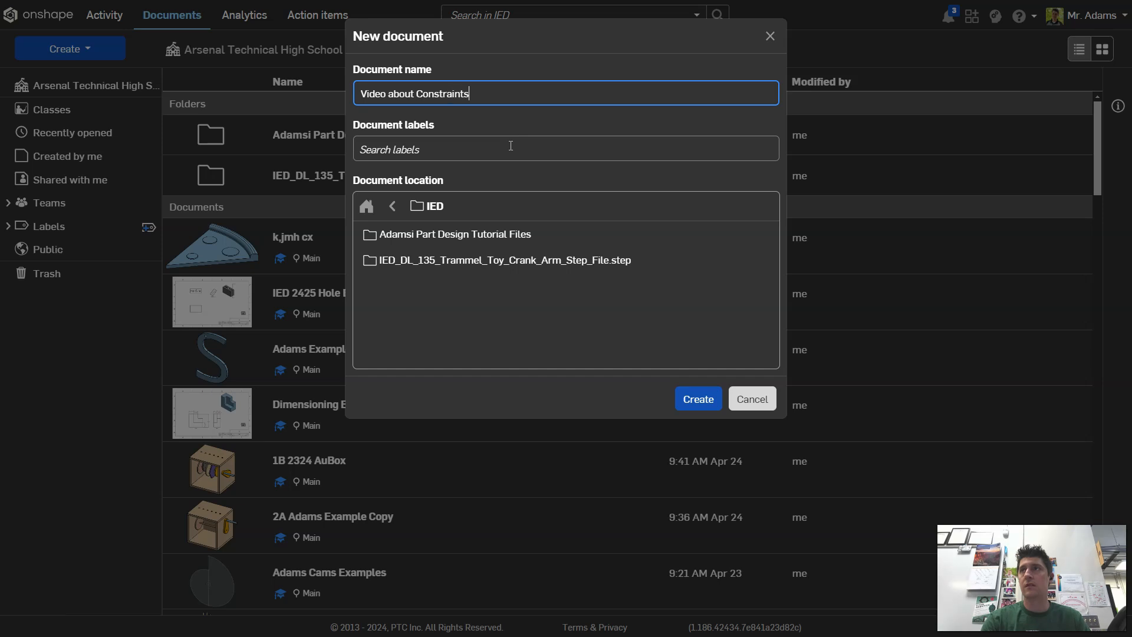
{"action": "key", "text": "Return"}
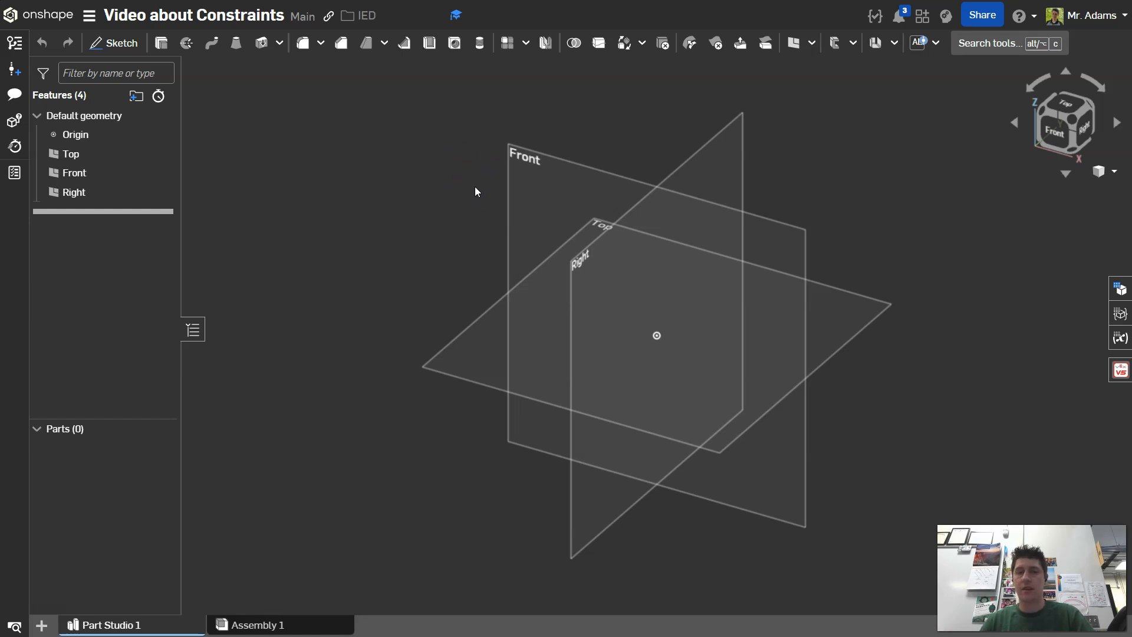
Start a sketch on the Front plane and view it face-on.
{"action": "left_click", "coordinate": [132, 45]}
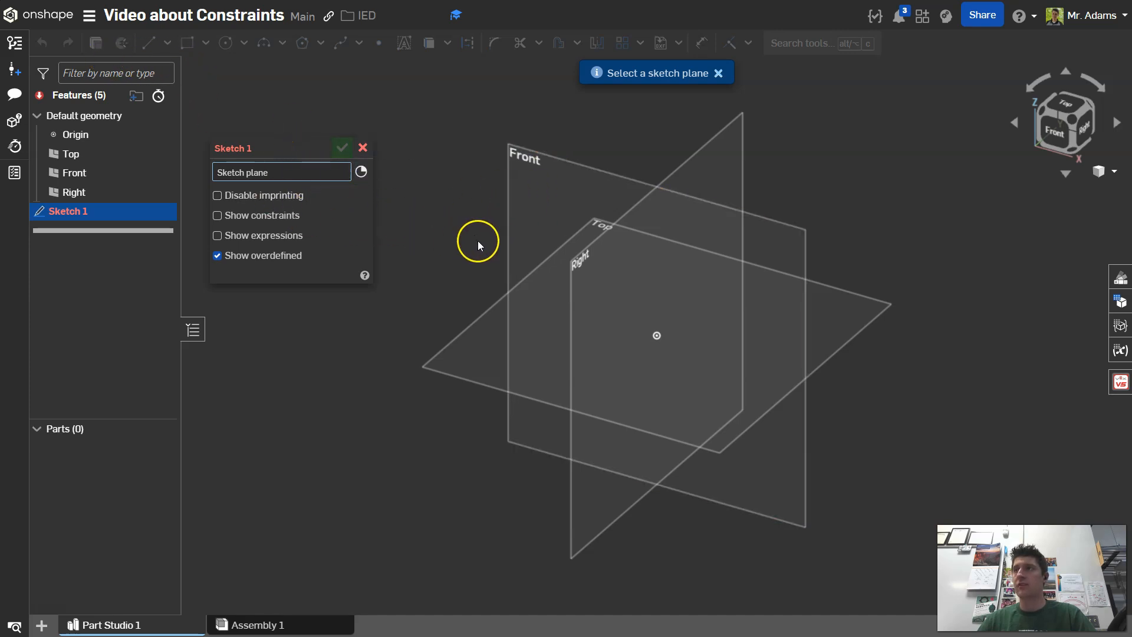
{"action": "left_click", "coordinate": [524, 224]}
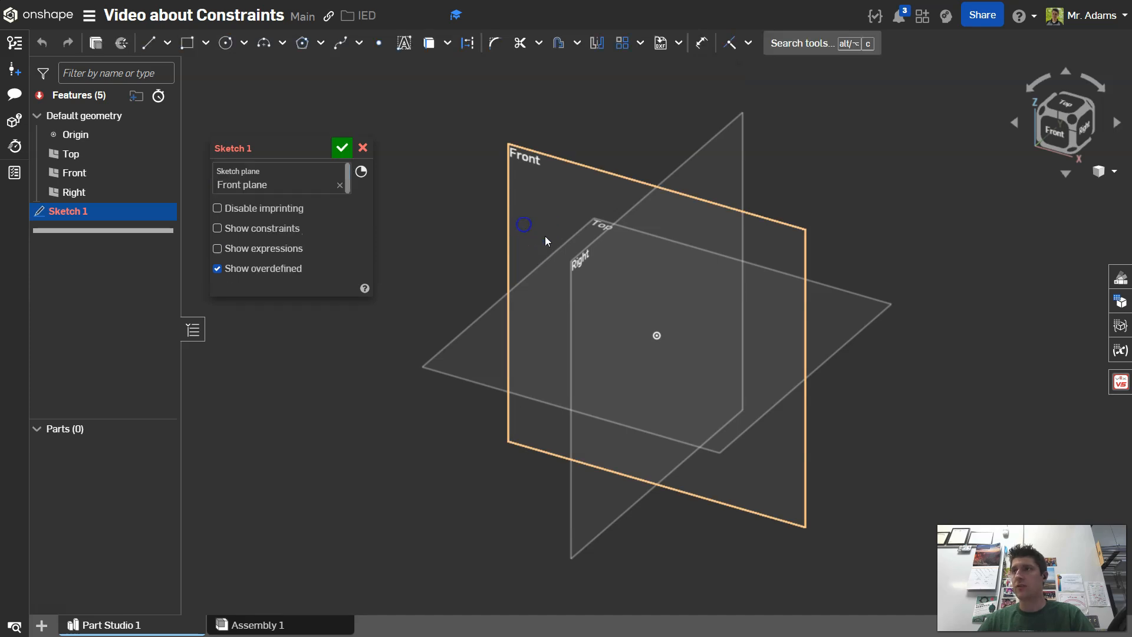
{"action": "left_click", "coordinate": [1049, 133]}
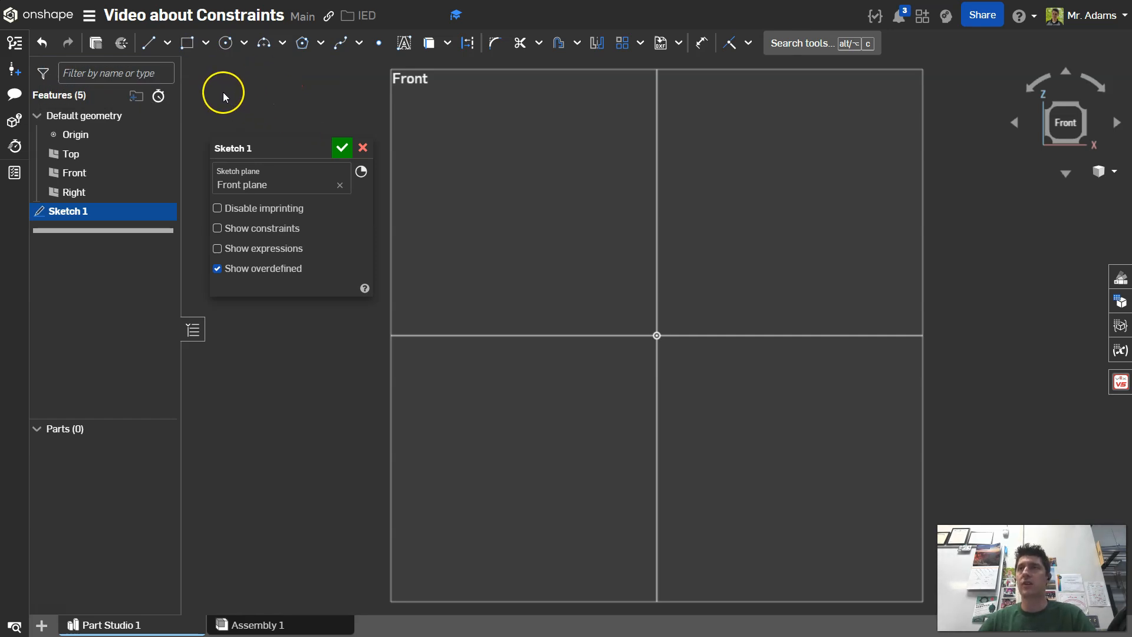
Sketch a corner rectangle up and to the right from the origin, 2.5 wide and 3.25 high.
{"action": "left_click", "coordinate": [187, 42]}
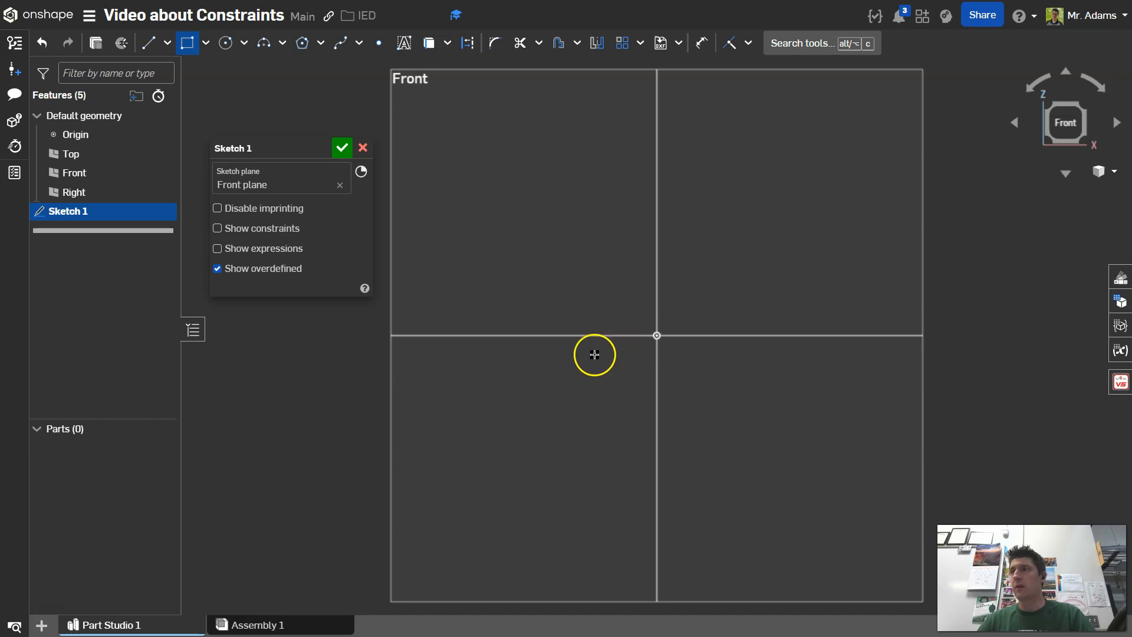
{"action": "mouse_move", "coordinate": [657, 336]}
{"action": "left_mouse_down"}
{"action": "mouse_move", "coordinate": [731, 290]}
{"action": "mouse_move", "coordinate": [856, 260]}
{"action": "left_mouse_up"}
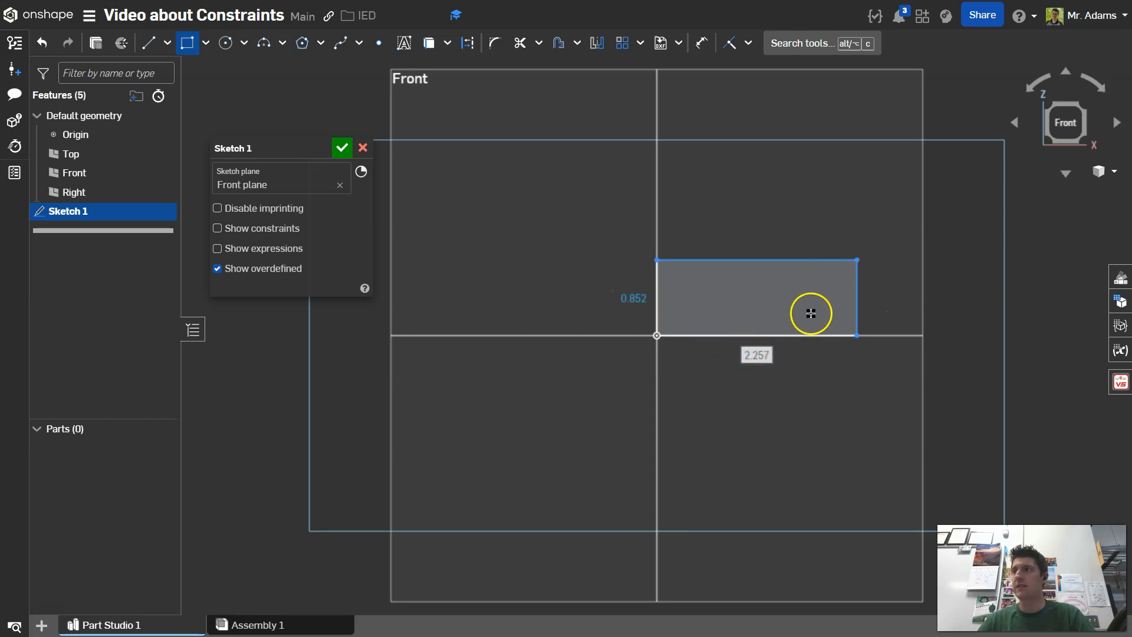
{"action": "double_click", "coordinate": [753, 351]}
{"action": "type", "text": "2.5"}
{"action": "key", "text": "Return"}
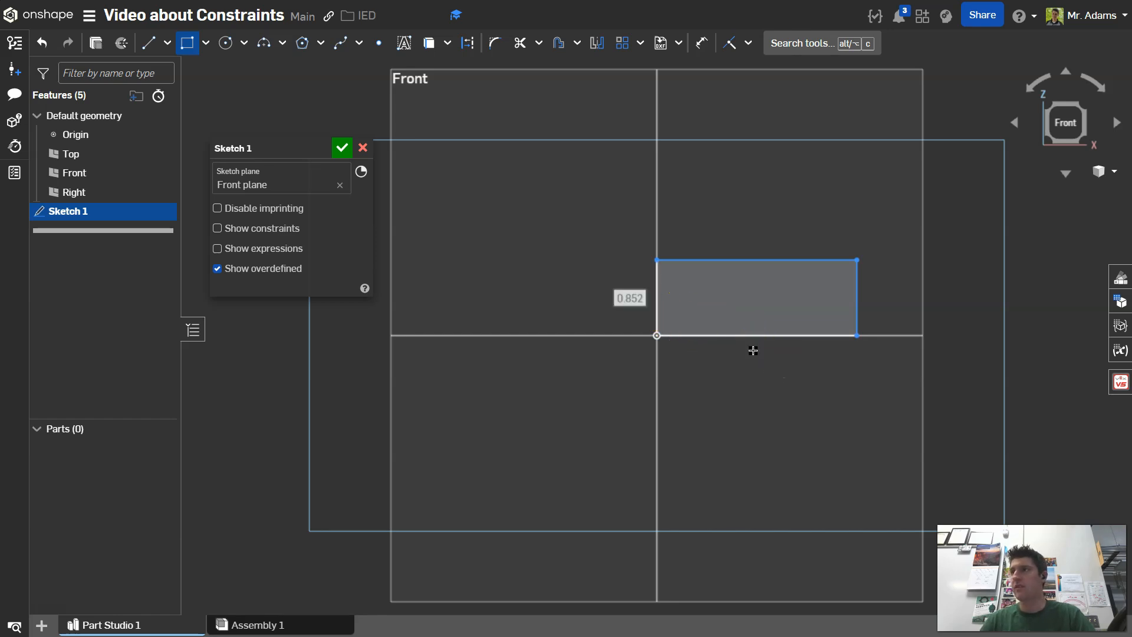
{"action": "double_click", "coordinate": [845, 292]}
{"action": "type", "text": "3.25"}
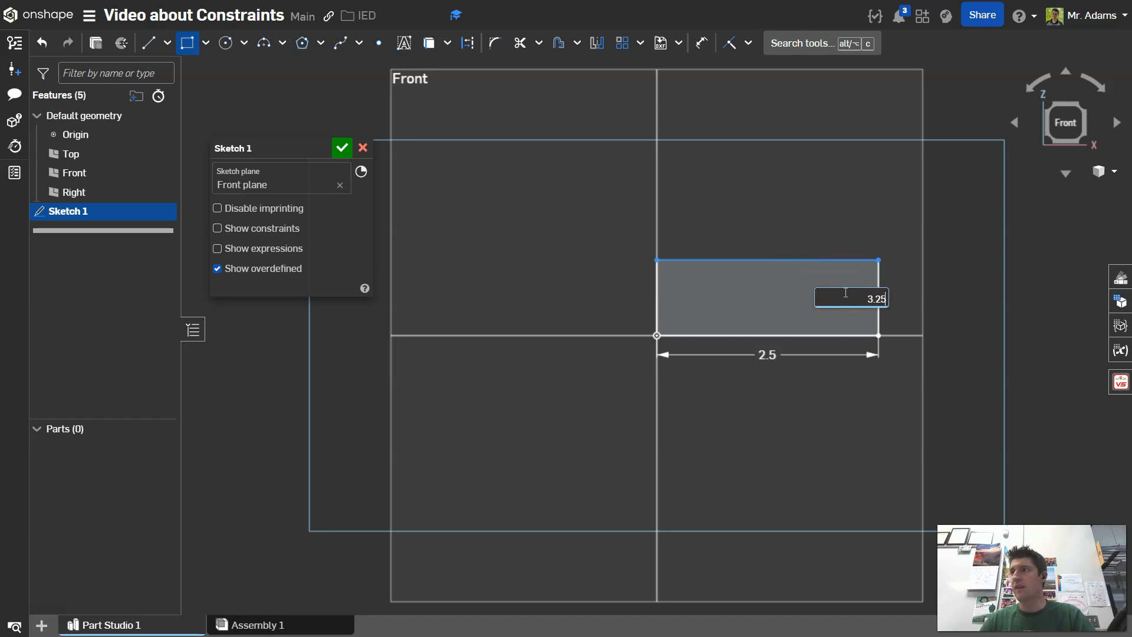
{"action": "key", "text": "Return"}
{"action": "scroll", "coordinate": [825, 283], "scroll_direction": "down", "scroll_amount": 3}
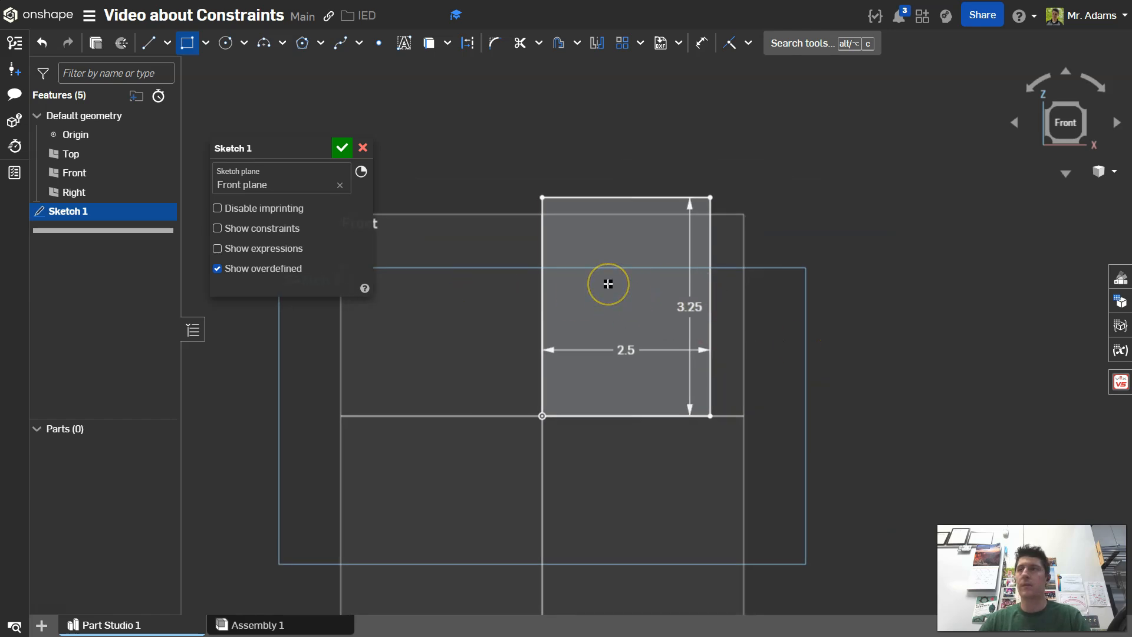
Move the rectangle's width dimension below it and its height dimension to its right side.
{"action": "left_click", "coordinate": [195, 46]}
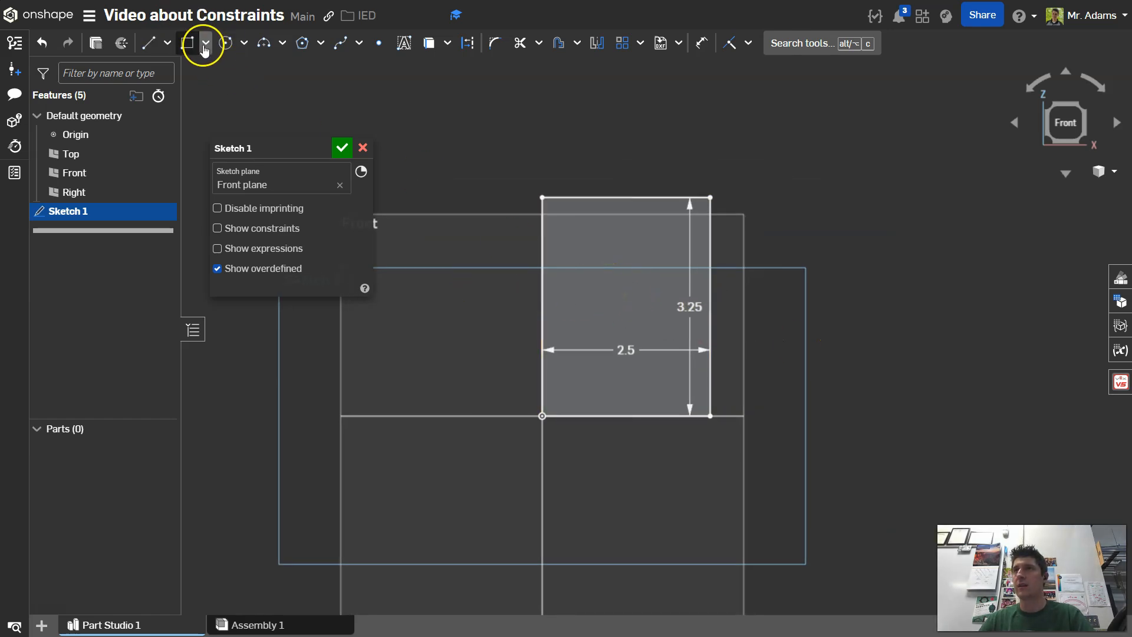
{"action": "left_click_drag", "start_coordinate": [625, 348], "coordinate": [661, 453]}
{"action": "left_click_drag", "start_coordinate": [684, 306], "coordinate": [775, 318]}
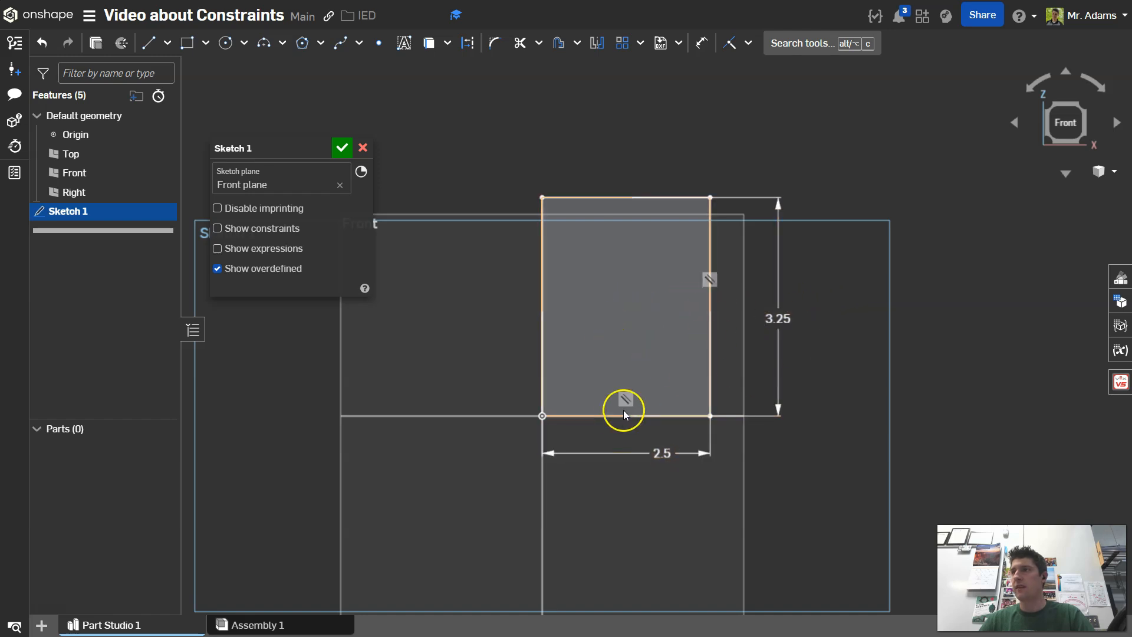
Sketch a rectangle 1 wide and 1.5 high extending left from the large rectangle's upper-left corner, and finish the sketch.
{"action": "left_click", "coordinate": [186, 45]}
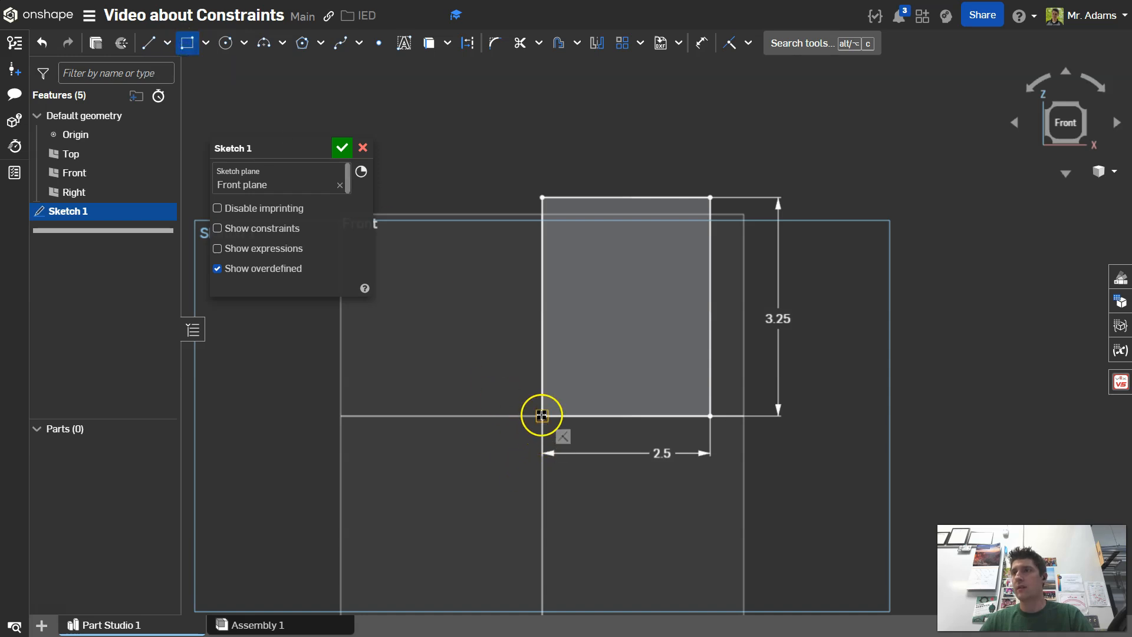
{"action": "left_click", "coordinate": [541, 198]}
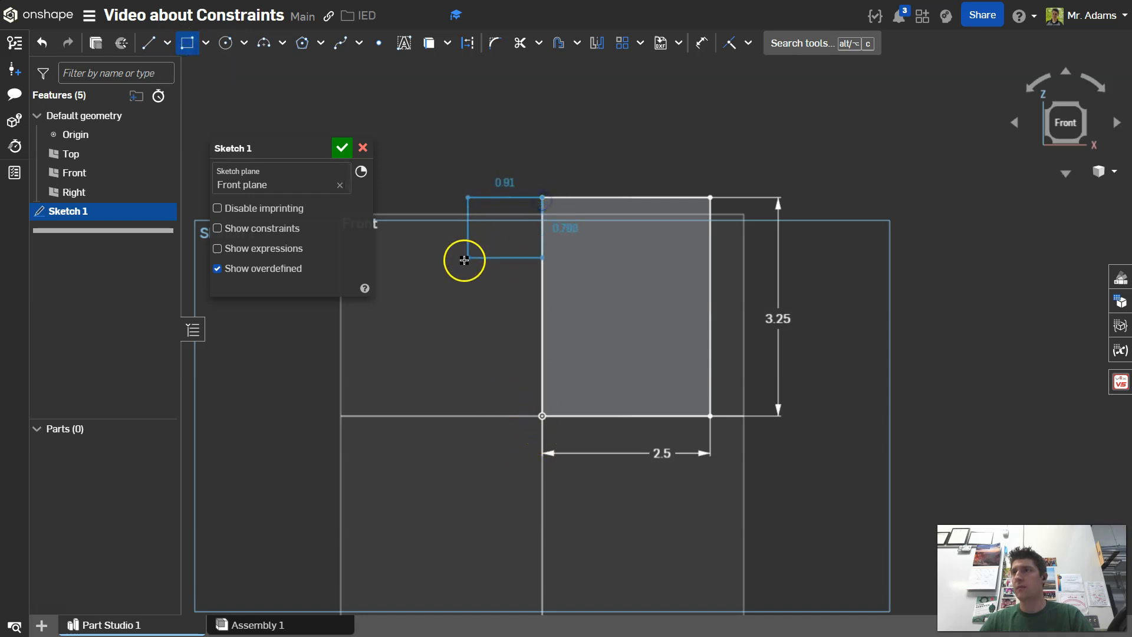
{"action": "left_click", "coordinate": [464, 260]}
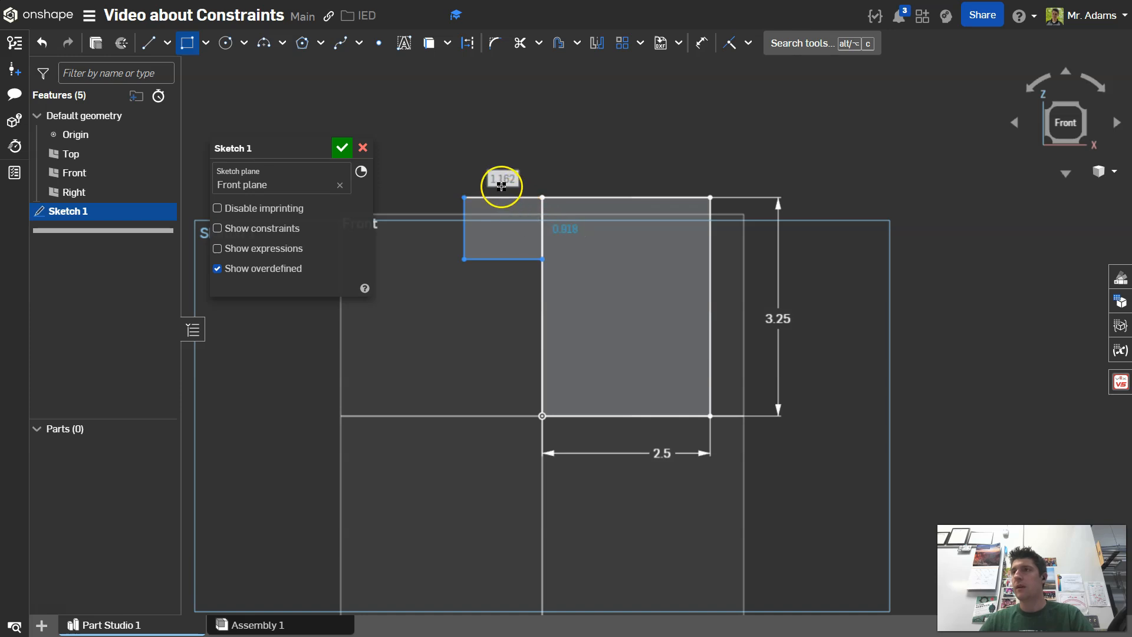
{"action": "type", "text": "1"}
{"action": "key", "text": "Return"}
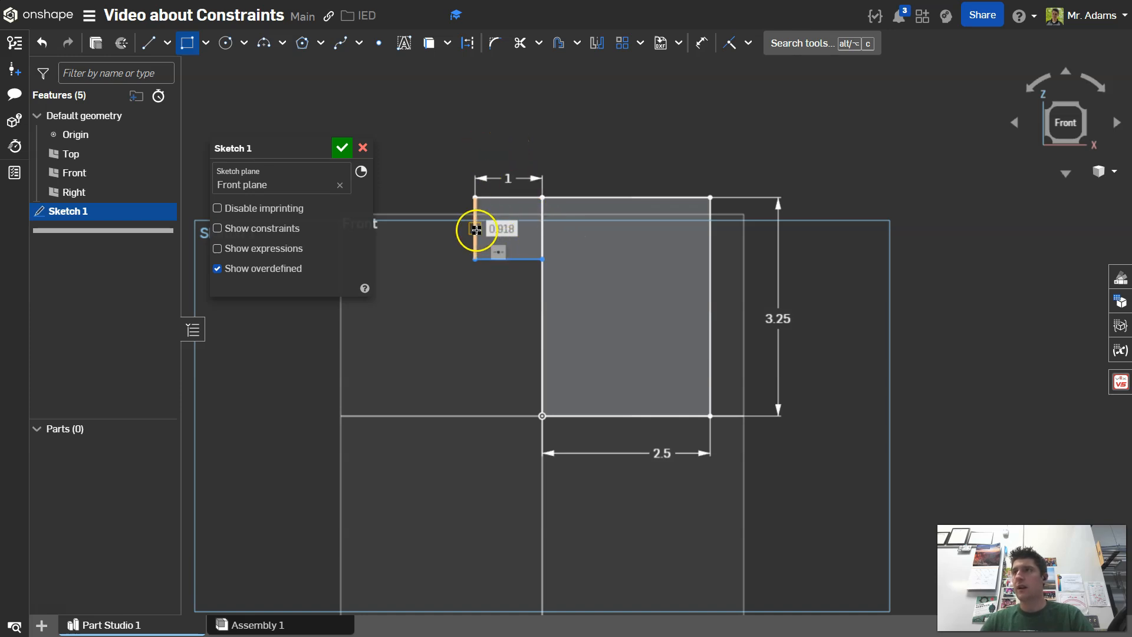
{"action": "type", "text": "1.5"}
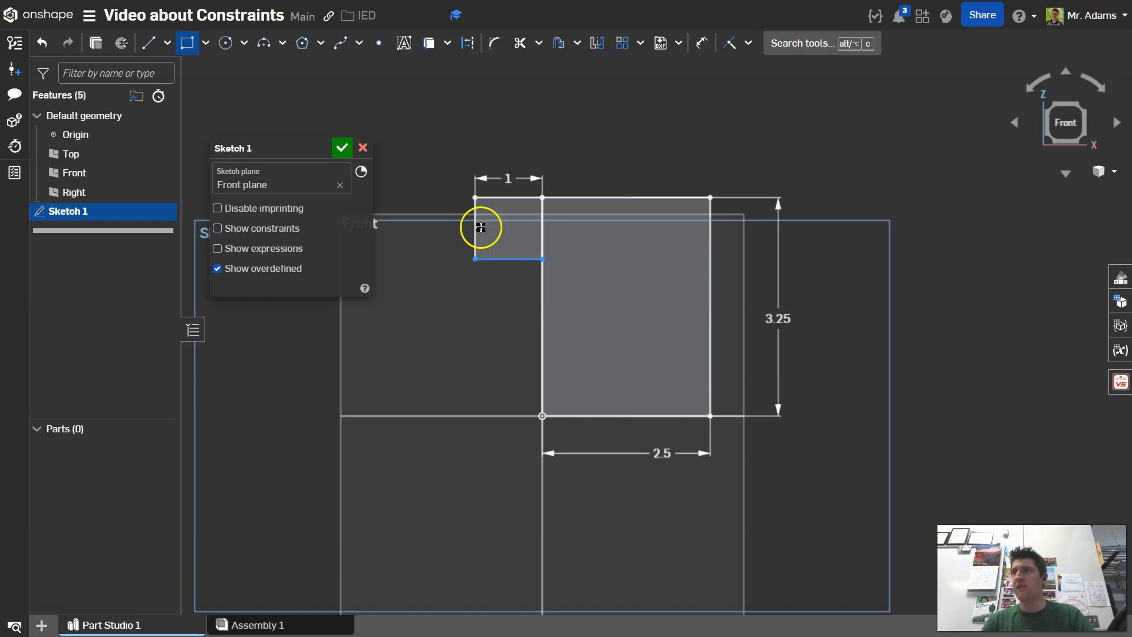
{"action": "key", "text": "Return"}
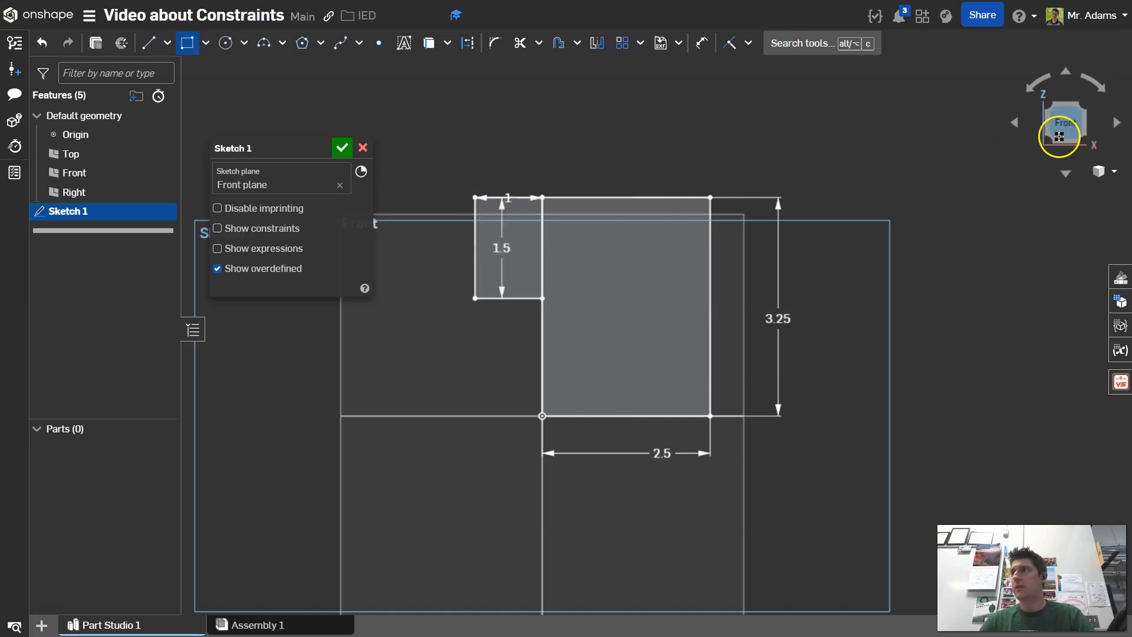
{"action": "left_click", "coordinate": [342, 147]}
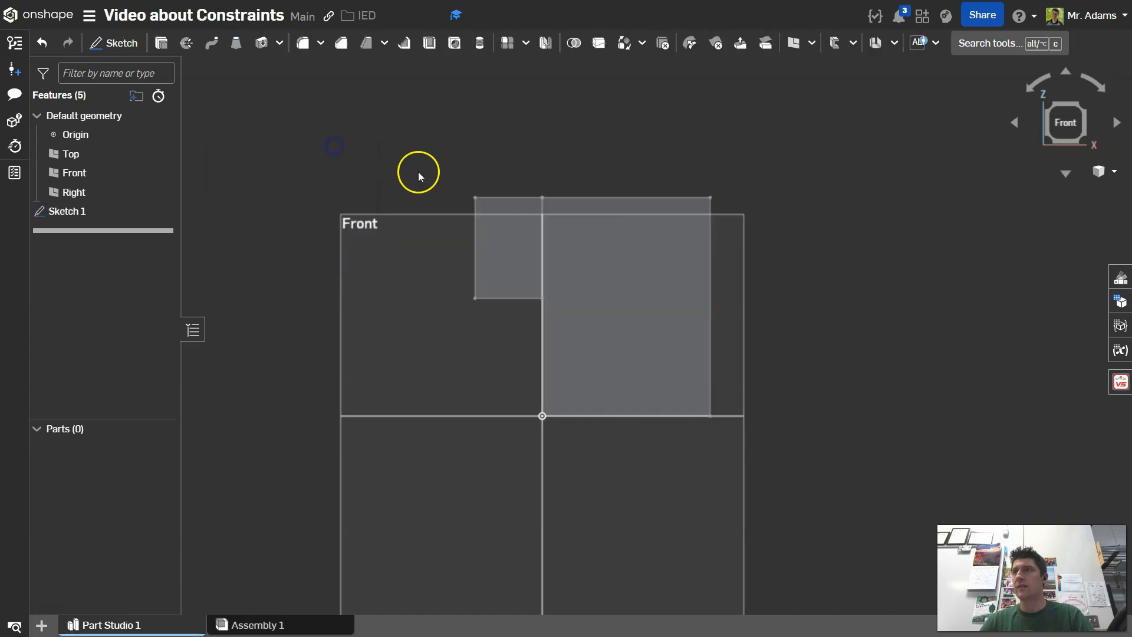
Hide the Right, Front and Top planes.
{"action": "left_click", "coordinate": [161, 192]}
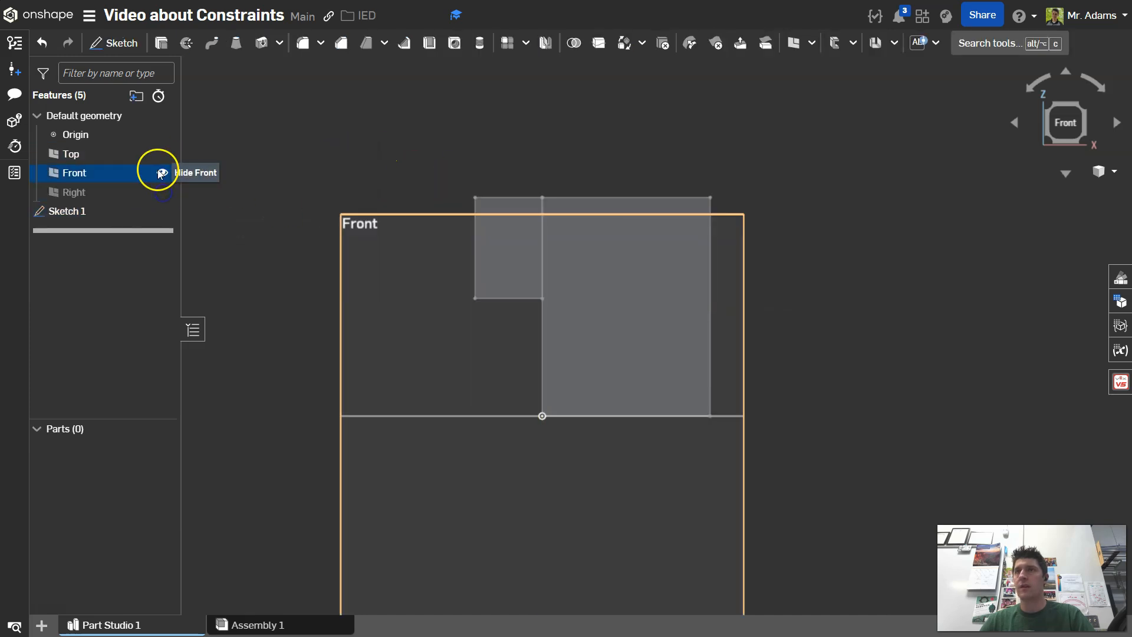
{"action": "left_click", "coordinate": [160, 173]}
{"action": "left_click", "coordinate": [161, 153]}
Reopen Sketch 1 and move the small rectangle's height and width dimensions outside its outline.
{"action": "double_click", "coordinate": [115, 212]}
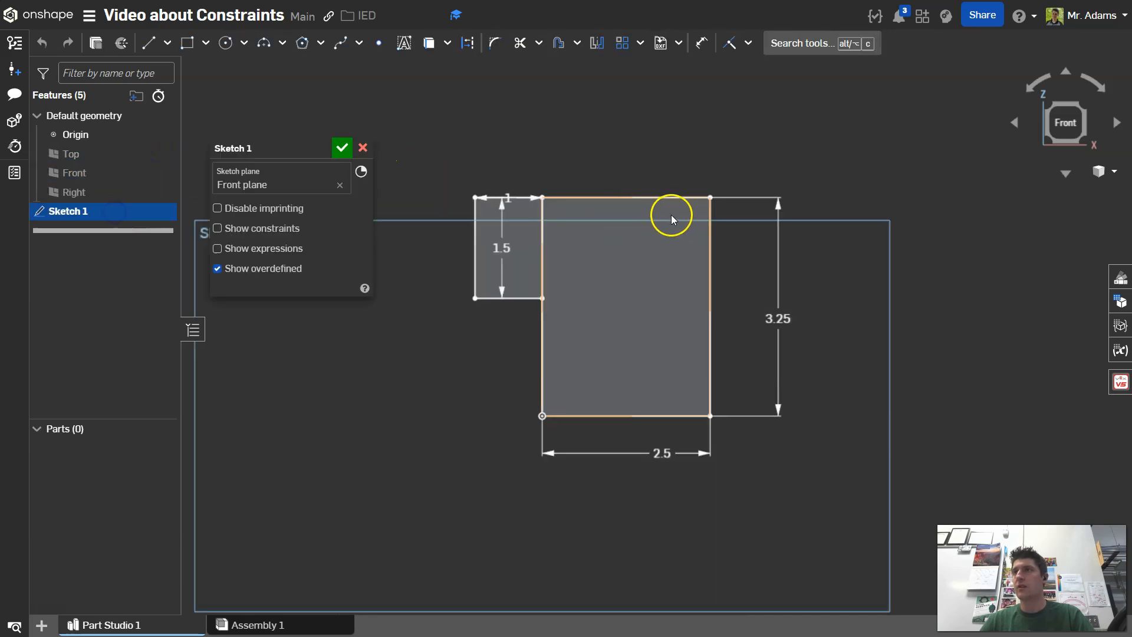
{"action": "left_click_drag", "start_coordinate": [496, 246], "coordinate": [419, 252]}
{"action": "left_click_drag", "start_coordinate": [505, 195], "coordinate": [510, 158]}
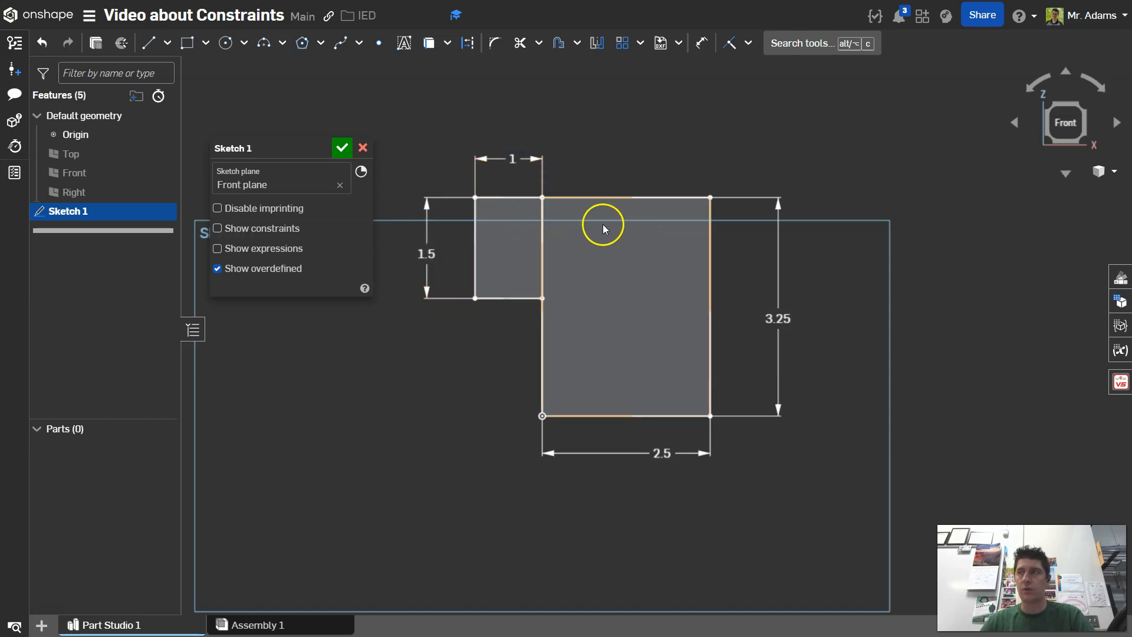
Try removing the small rectangle's width dimension and moving its left edge outward, and undo the changes.
{"action": "key", "text": "Delete"}
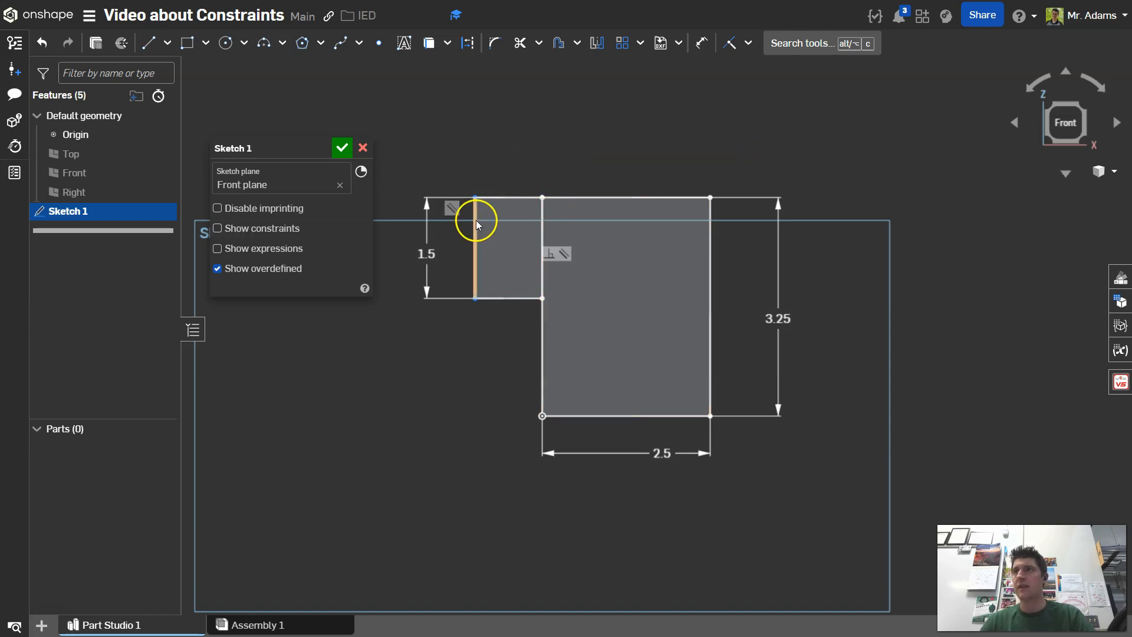
{"action": "mouse_move", "coordinate": [472, 234]}
{"action": "left_mouse_down"}
{"action": "mouse_move", "coordinate": [496, 258]}
{"action": "mouse_move", "coordinate": [445, 253]}
{"action": "mouse_move", "coordinate": [485, 245]}
{"action": "mouse_move", "coordinate": [439, 252]}
{"action": "left_mouse_up"}
{"action": "key", "text": "ctrl+z"}
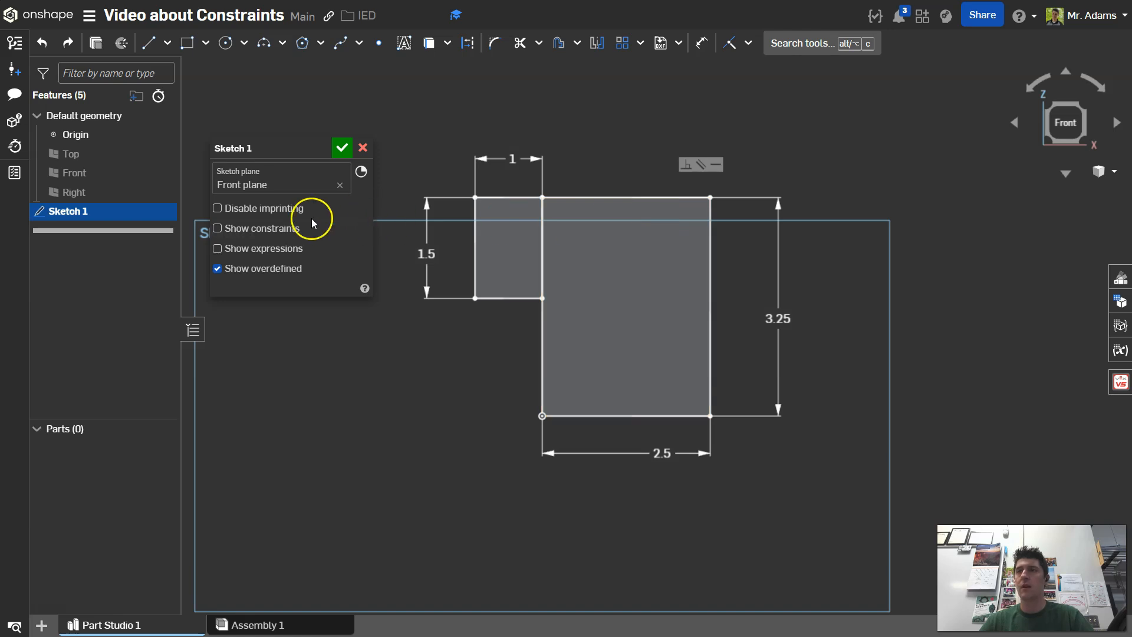
Show all constraints in Sketch 1 and move the sketch dialog clear of the geometry.
{"action": "left_click", "coordinate": [276, 230]}
{"action": "scroll", "coordinate": [689, 302], "scroll_direction": "up", "scroll_amount": 1}
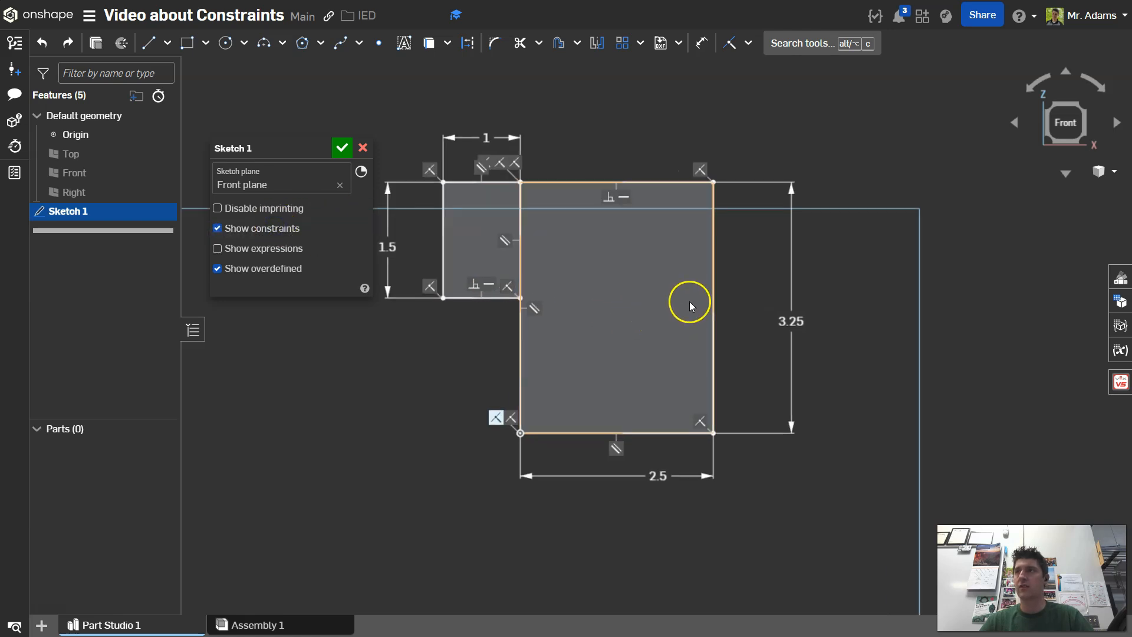
{"action": "left_click_drag", "start_coordinate": [250, 155], "coordinate": [163, 162]}
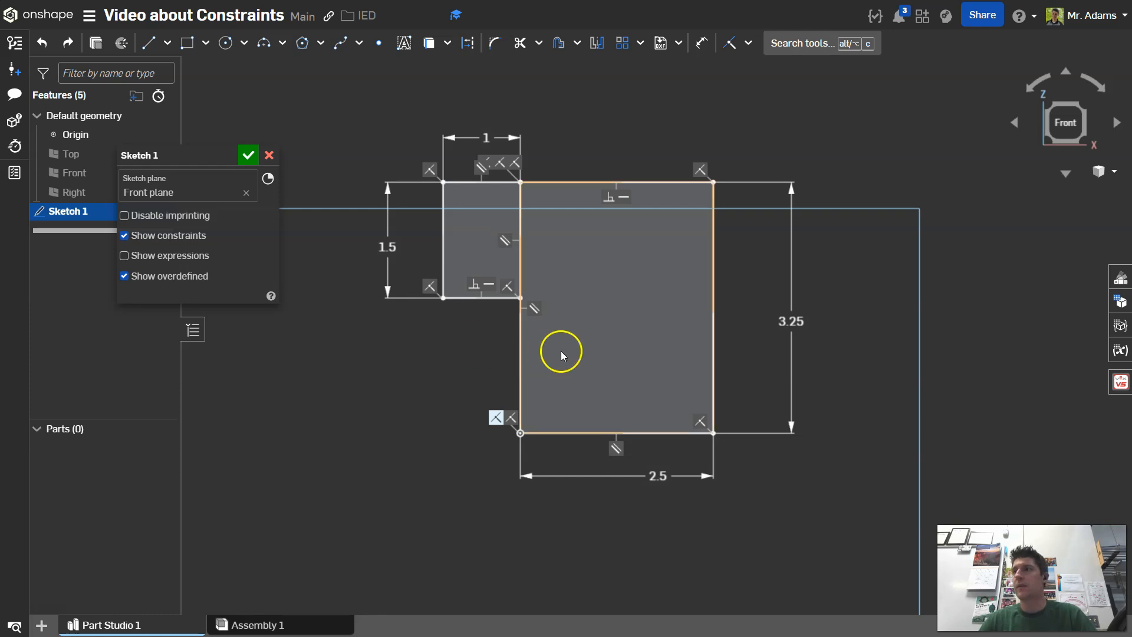
Examine the coincident, perpendicular, horizontal and parallel constraints on the corners and edges of both rectangles.
{"action": "left_click", "coordinate": [497, 420]}
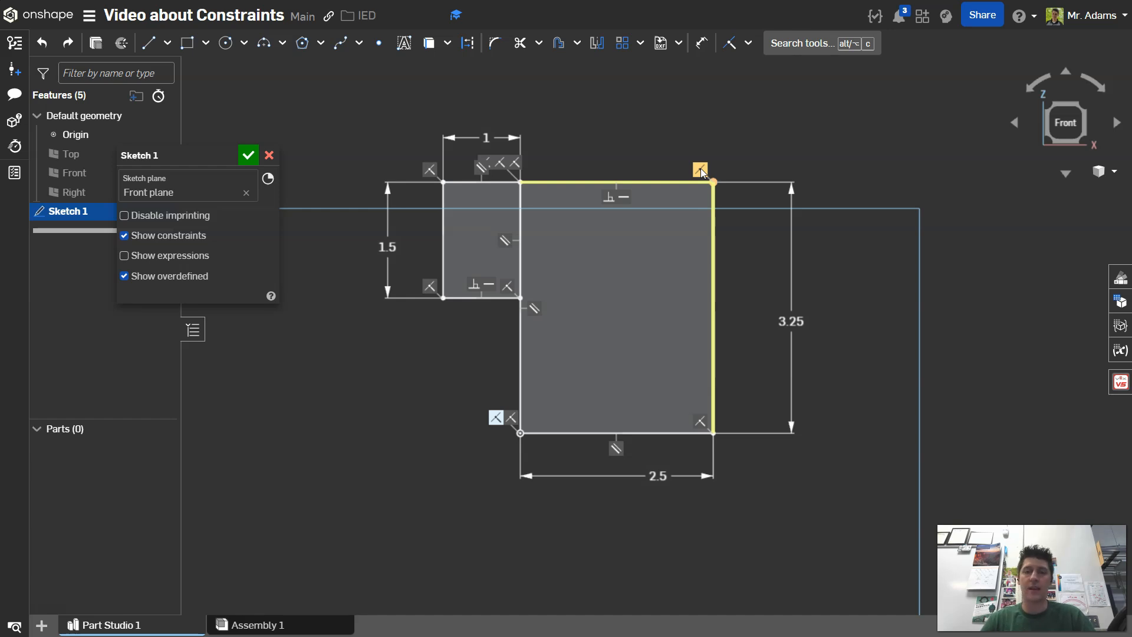
{"action": "left_click", "coordinate": [661, 184]}
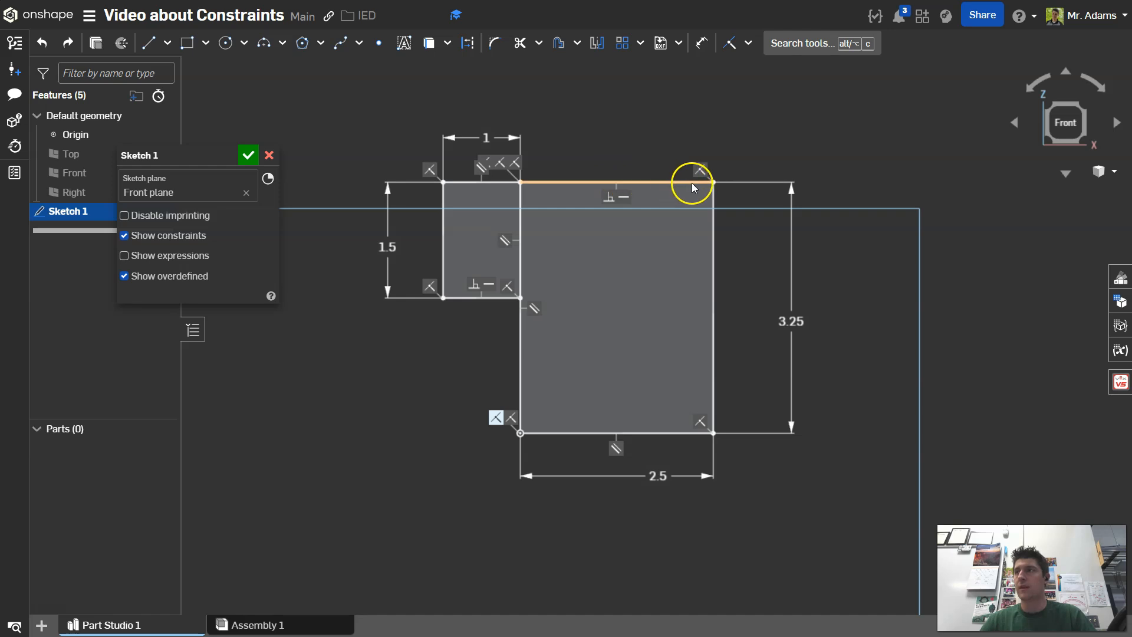
{"action": "left_click", "coordinate": [719, 210]}
{"action": "left_click", "coordinate": [715, 206]}
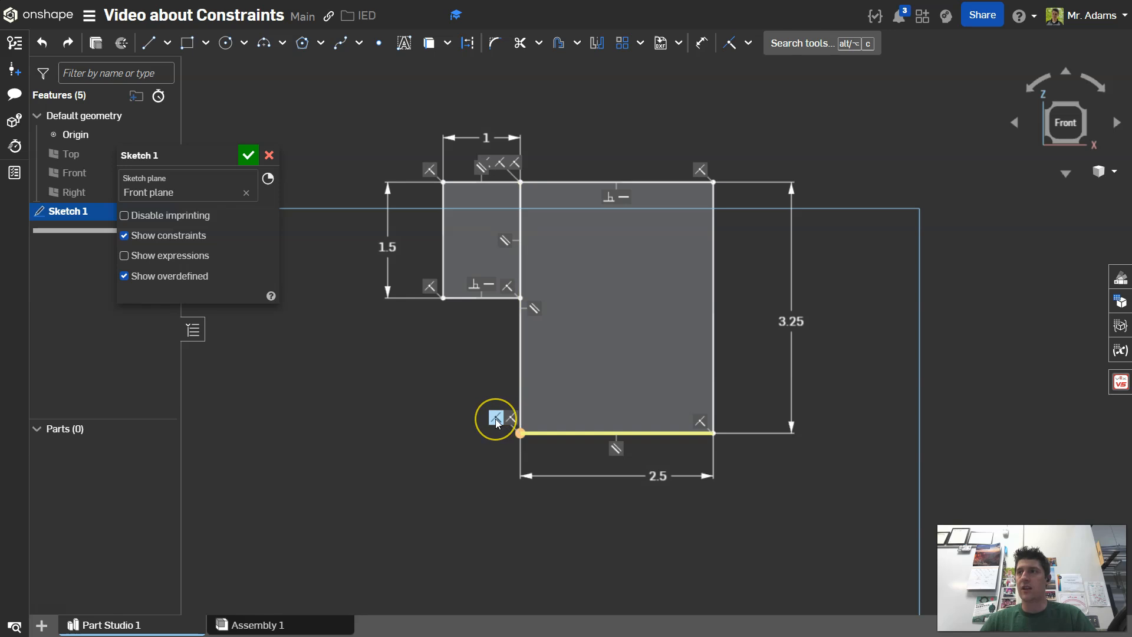
{"action": "left_click", "coordinate": [562, 434]}
{"action": "left_click", "coordinate": [503, 336]}
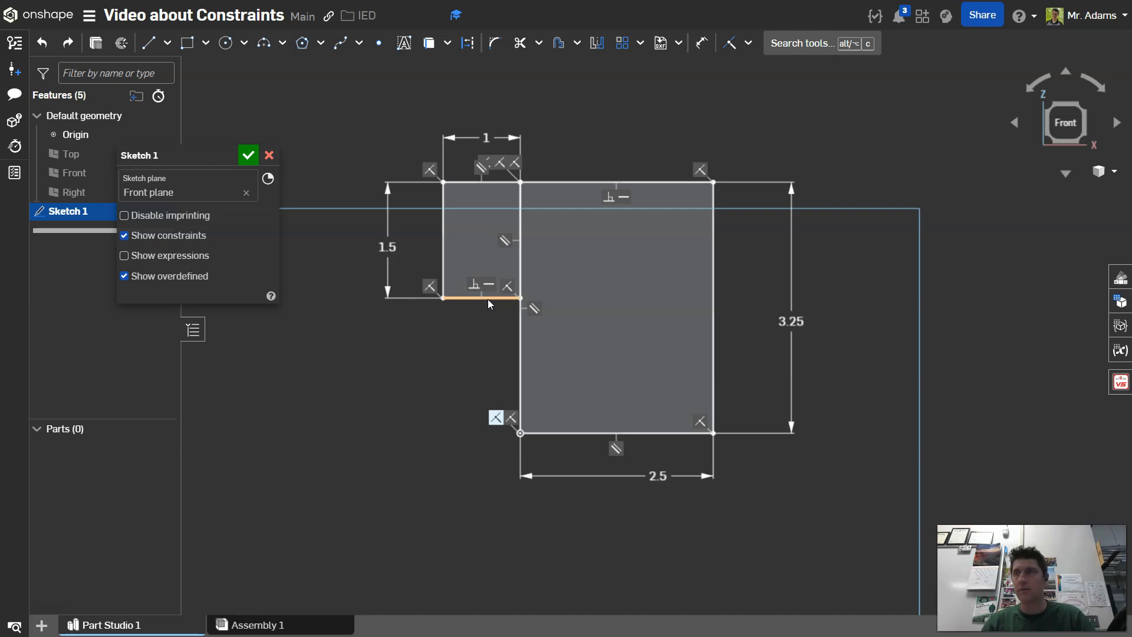
{"action": "left_click", "coordinate": [500, 320]}
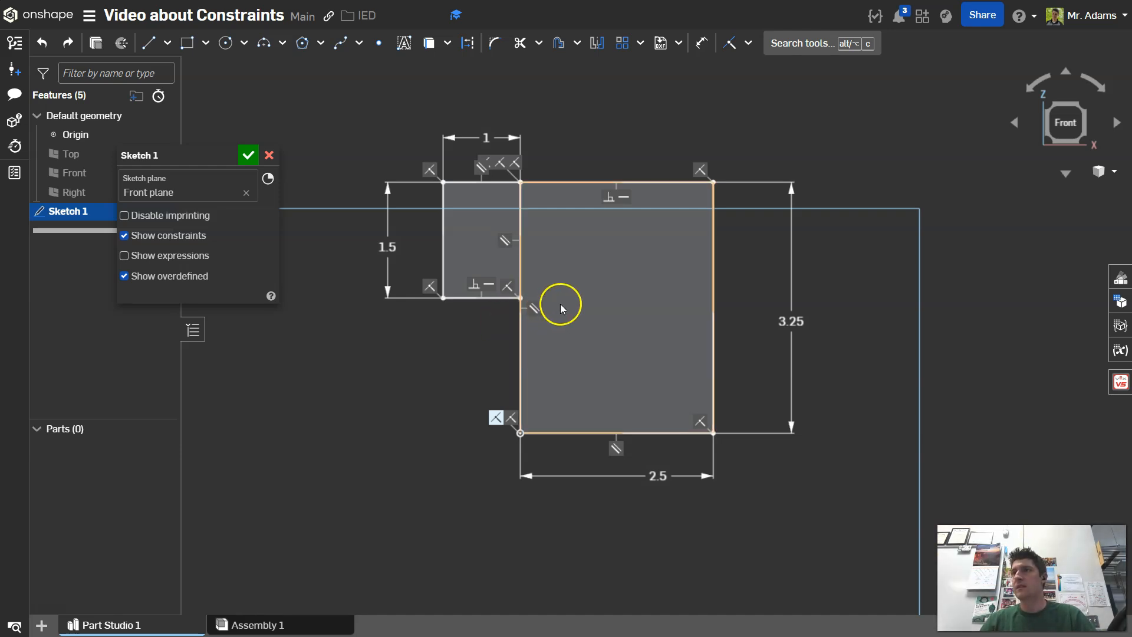
{"action": "left_click", "coordinate": [615, 451]}
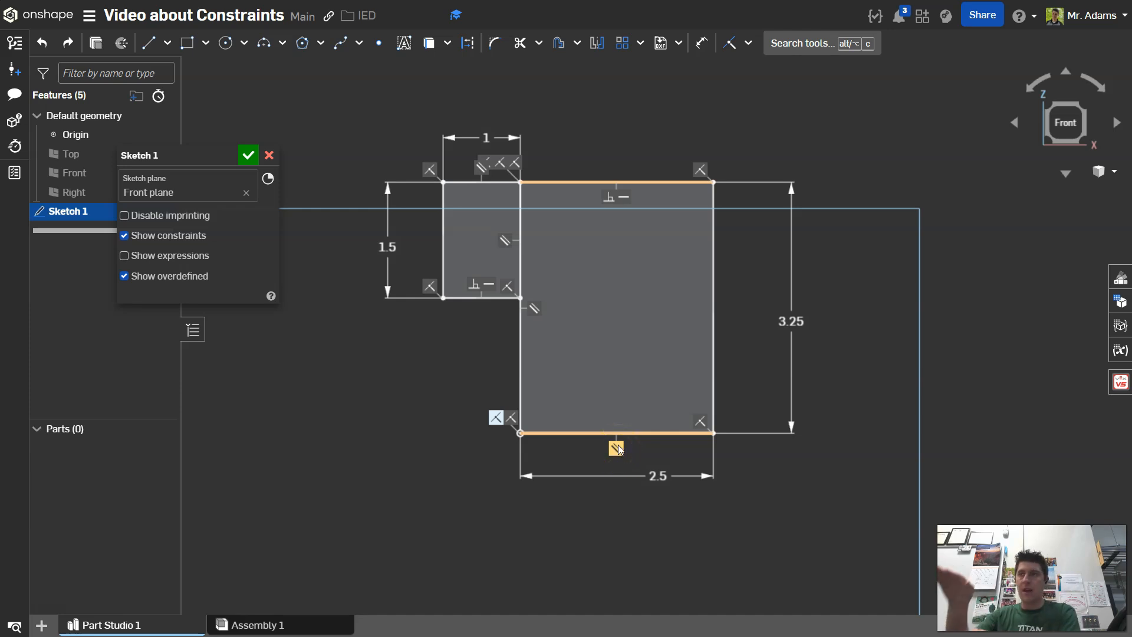
{"action": "left_click", "coordinate": [646, 414]}
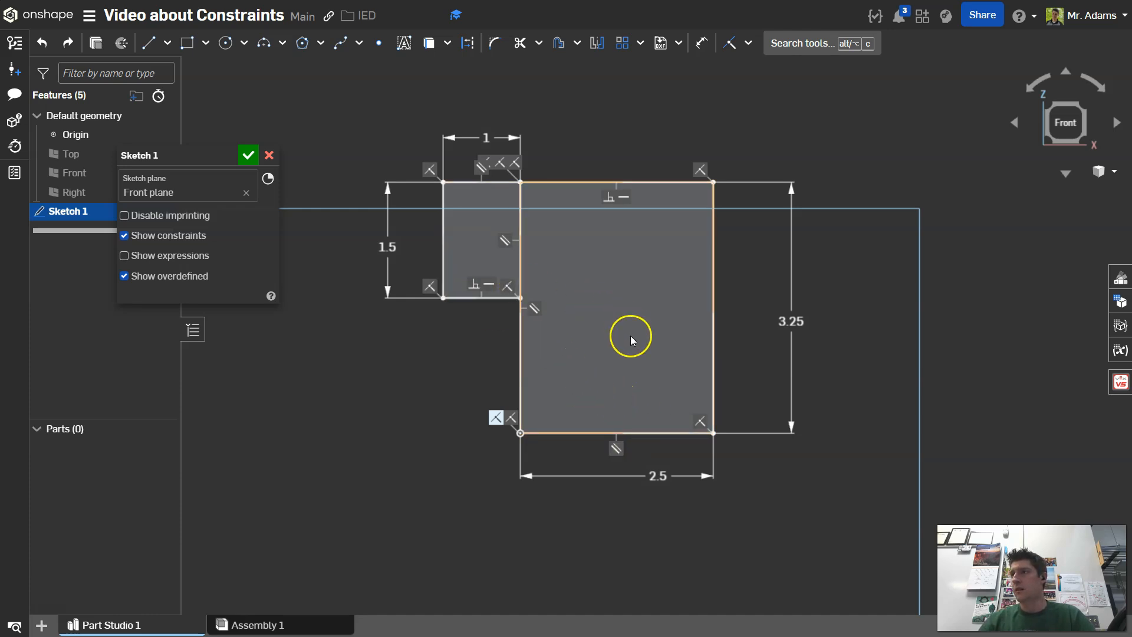
{"action": "scroll", "coordinate": [489, 218], "scroll_direction": "up", "scroll_amount": 3}
{"action": "scroll", "coordinate": [489, 214], "scroll_direction": "down", "scroll_amount": 2}
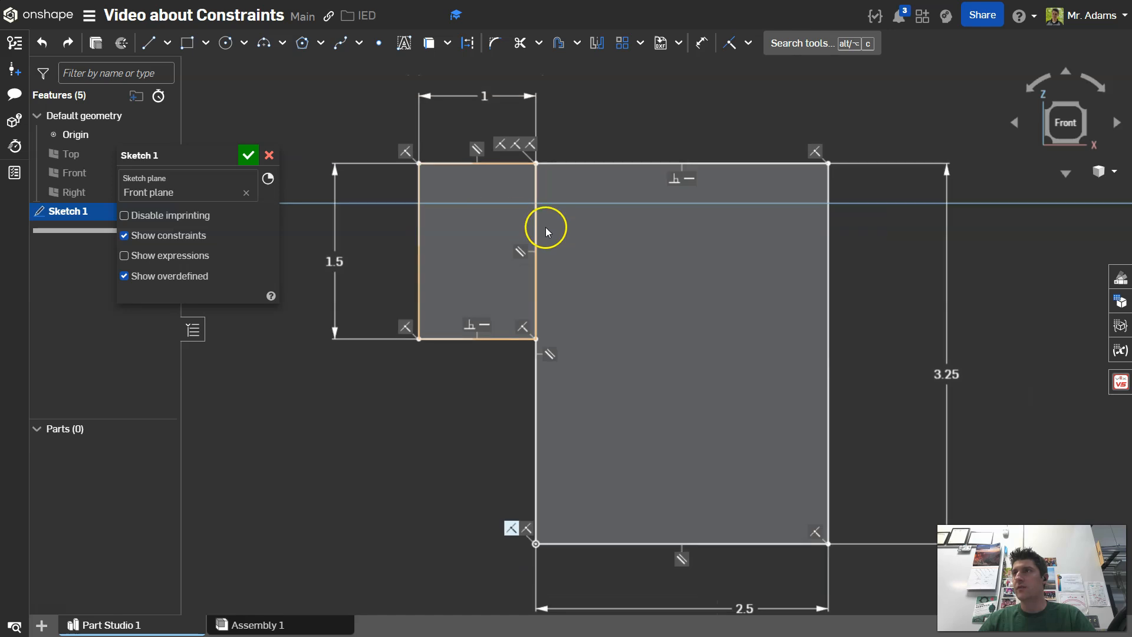
Hide the constraints in Sketch 1 and try starting a horizontal line from the small rectangle's lower-right corner across the large rectangle.
{"action": "middle_click_drag", "start_coordinate": [694, 283], "coordinate": [626, 260]}
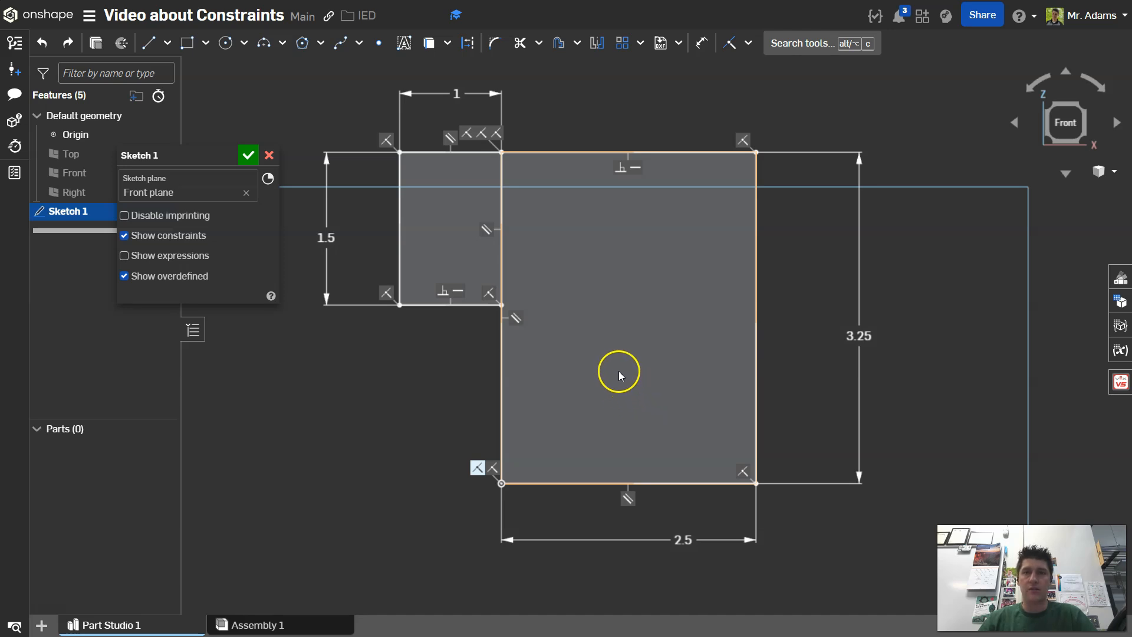
{"action": "left_click", "coordinate": [178, 243]}
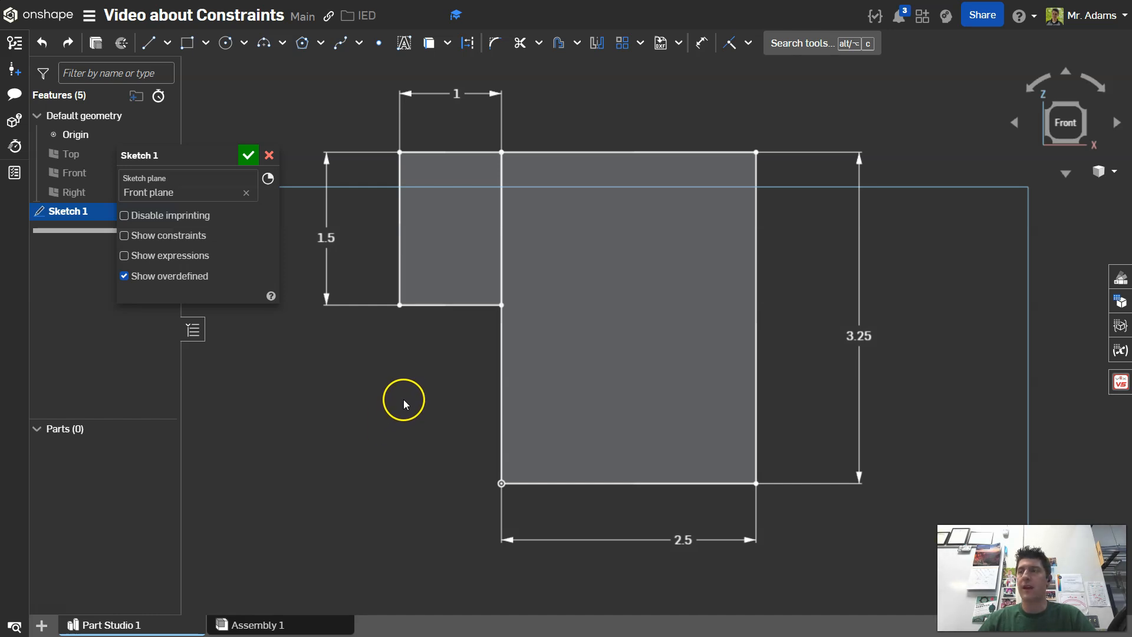
{"action": "left_click", "coordinate": [149, 42]}
{"action": "left_click", "coordinate": [501, 306]}
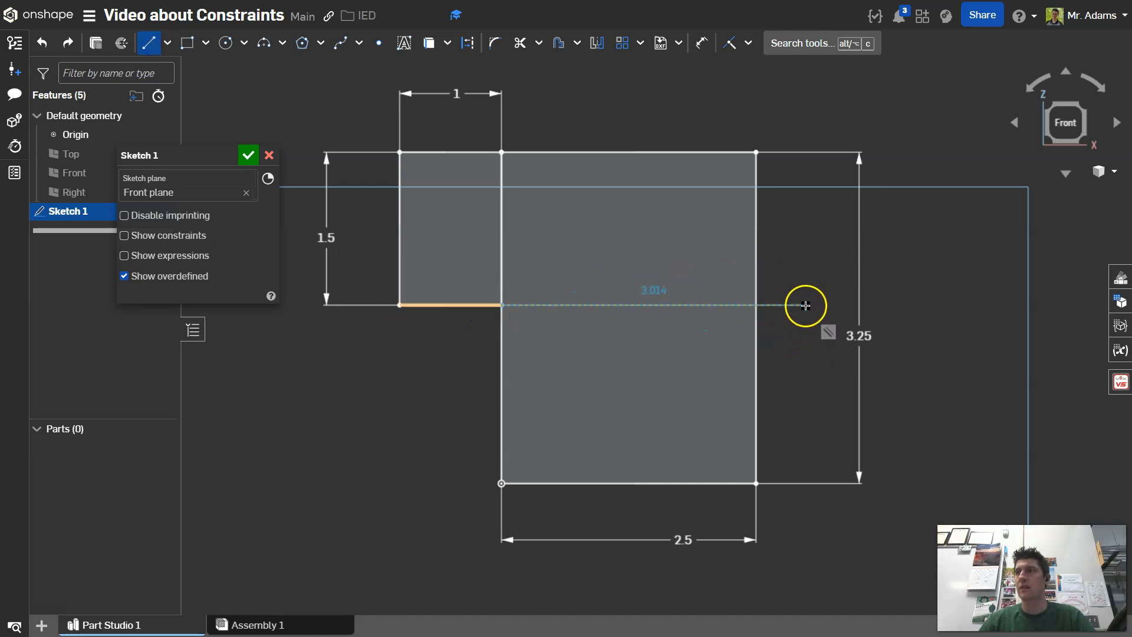
{"action": "key", "text": "Escape"}
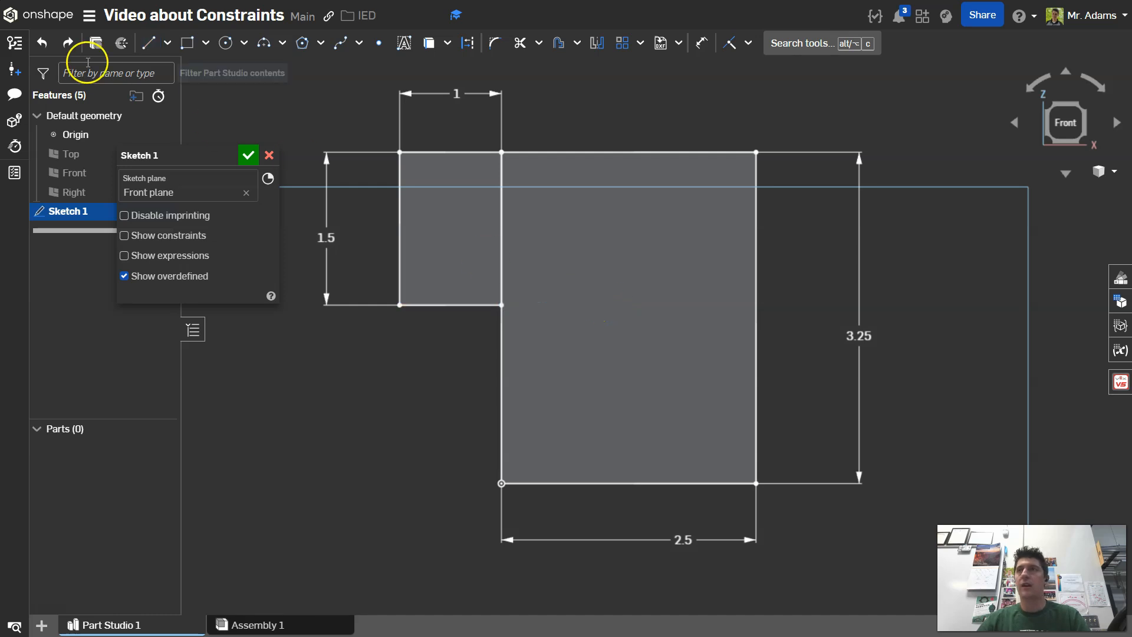
Draw a diagonal line about 2.62 in long inside the large rectangle, starting level with the midpoint of the small rectangle's right edge.
{"action": "left_click", "coordinate": [146, 47]}
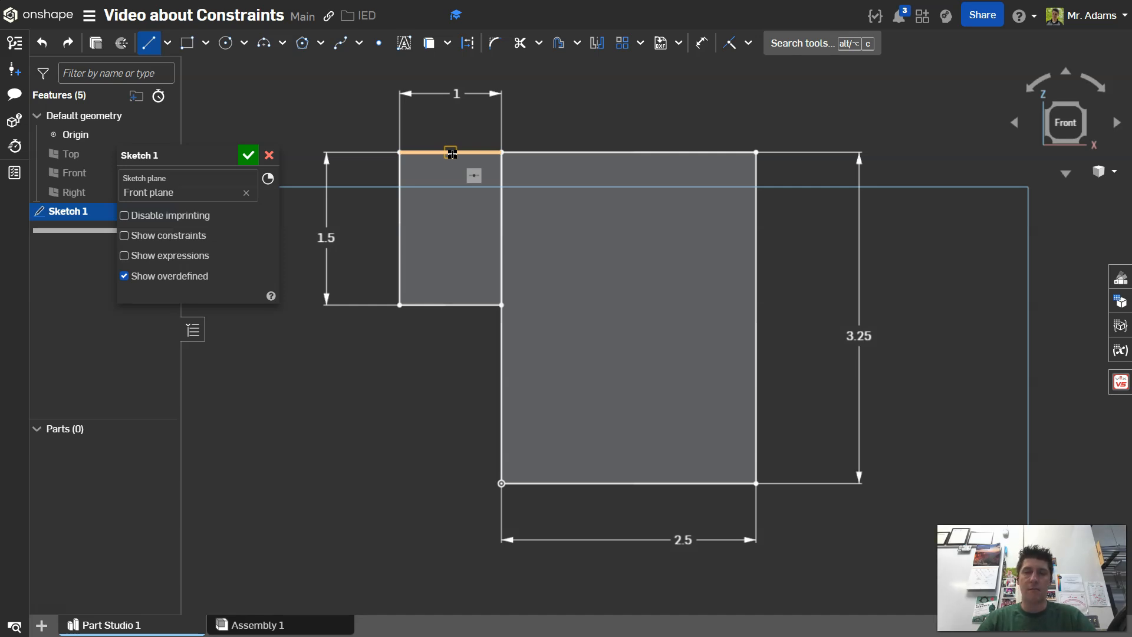
{"action": "scroll", "coordinate": [452, 154], "scroll_direction": "up", "scroll_amount": 5}
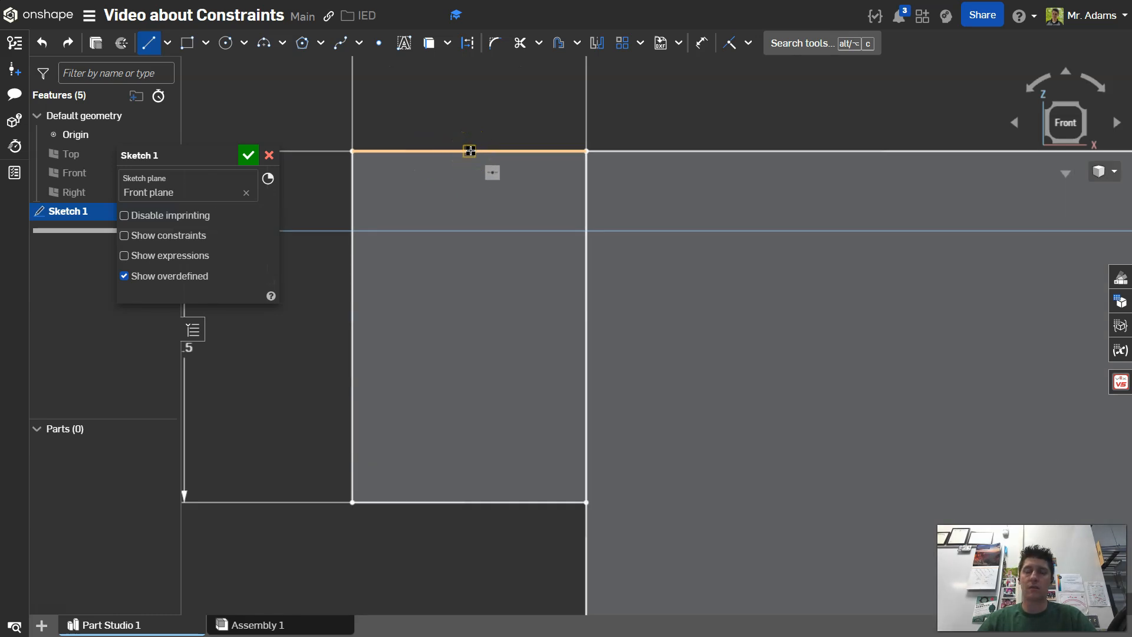
{"action": "mouse_move", "coordinate": [470, 150]}
{"action": "left_mouse_down"}
{"action": "mouse_move", "coordinate": [407, 149]}
{"action": "mouse_move", "coordinate": [488, 147]}
{"action": "mouse_move", "coordinate": [469, 153]}
{"action": "left_mouse_up"}
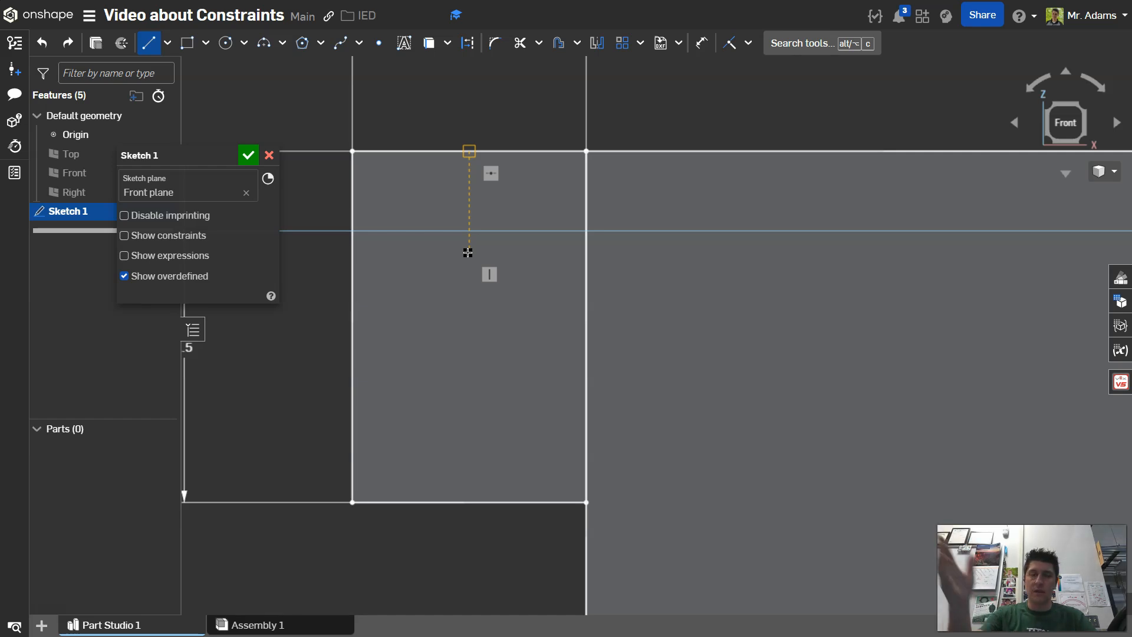
{"action": "left_click", "coordinate": [463, 342]}
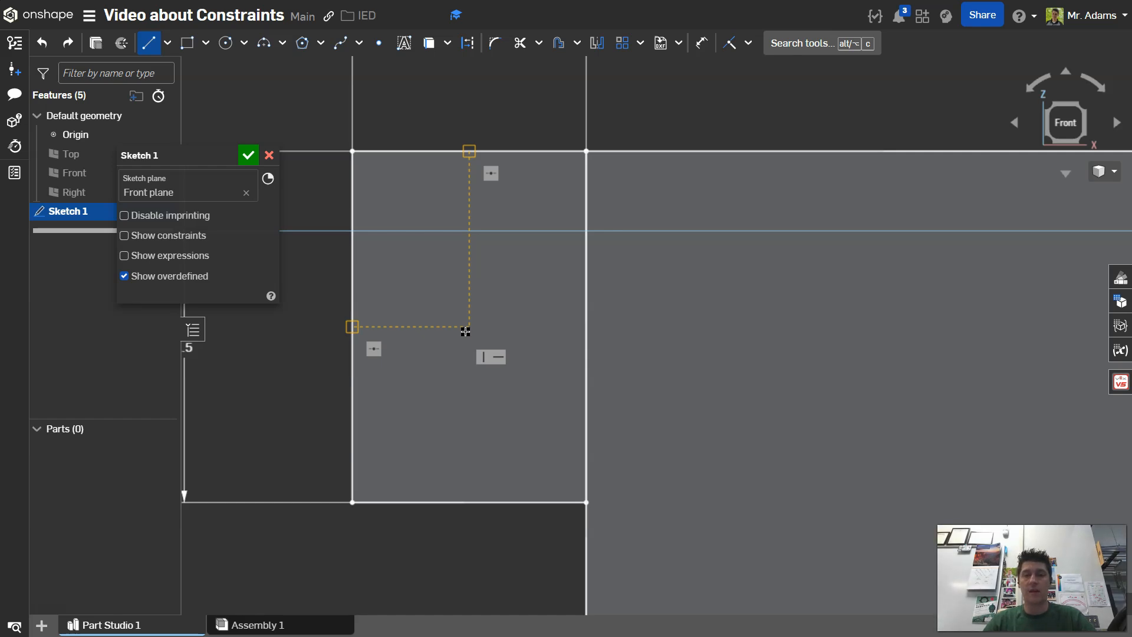
{"action": "scroll", "coordinate": [743, 326], "scroll_direction": "down", "scroll_amount": 5}
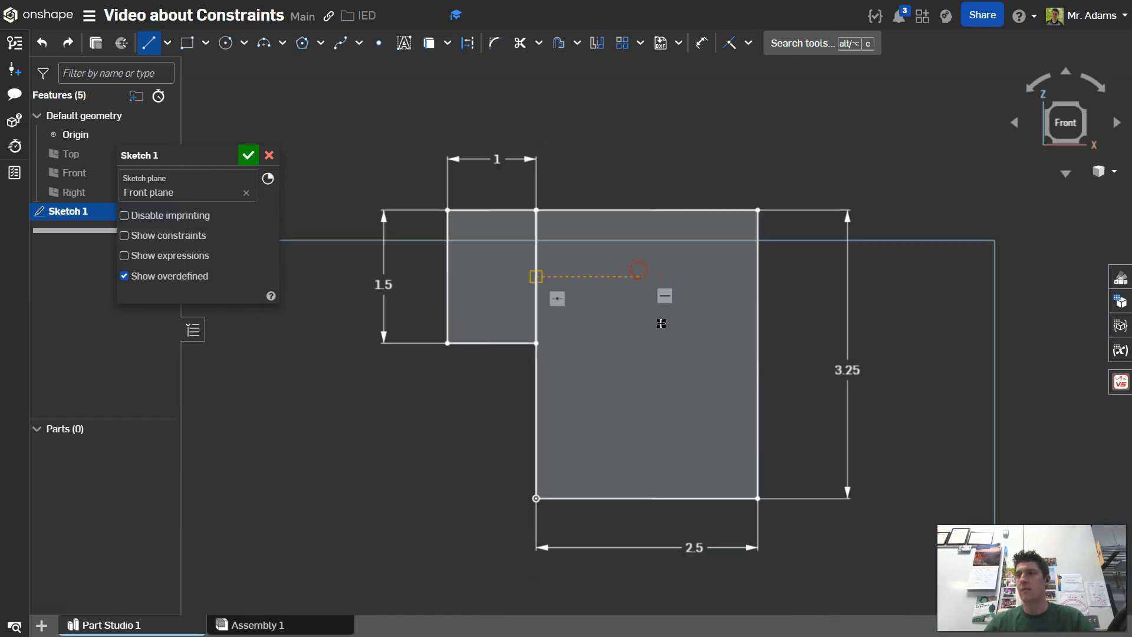
{"action": "middle_click_drag", "start_coordinate": [661, 323], "coordinate": [622, 301]}
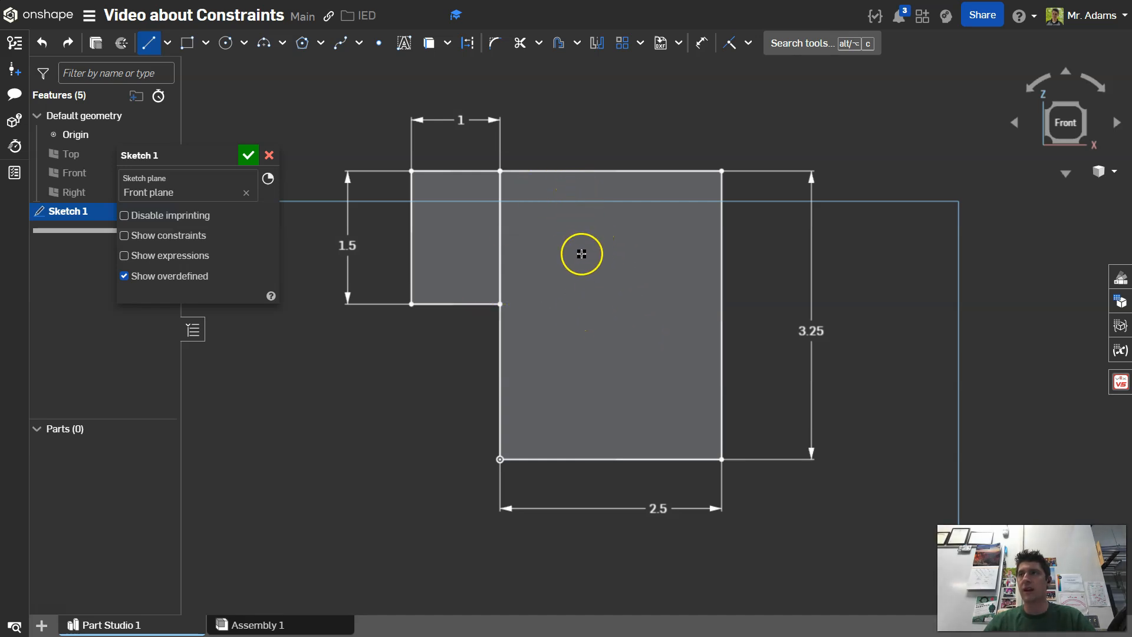
{"action": "left_click", "coordinate": [549, 237]}
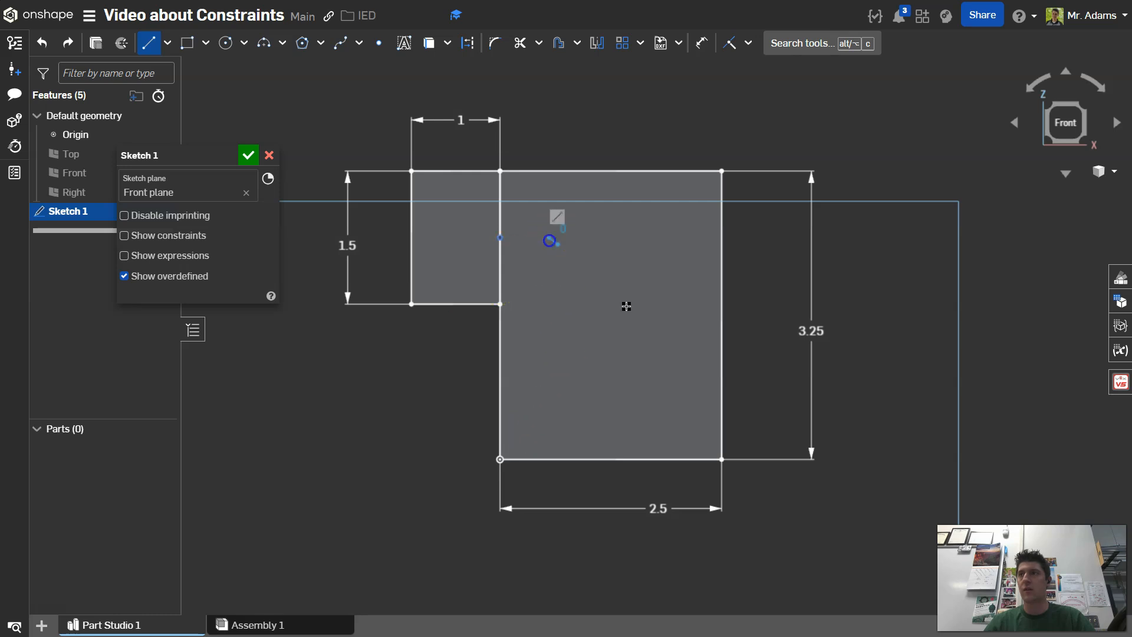
{"action": "left_click", "coordinate": [683, 428]}
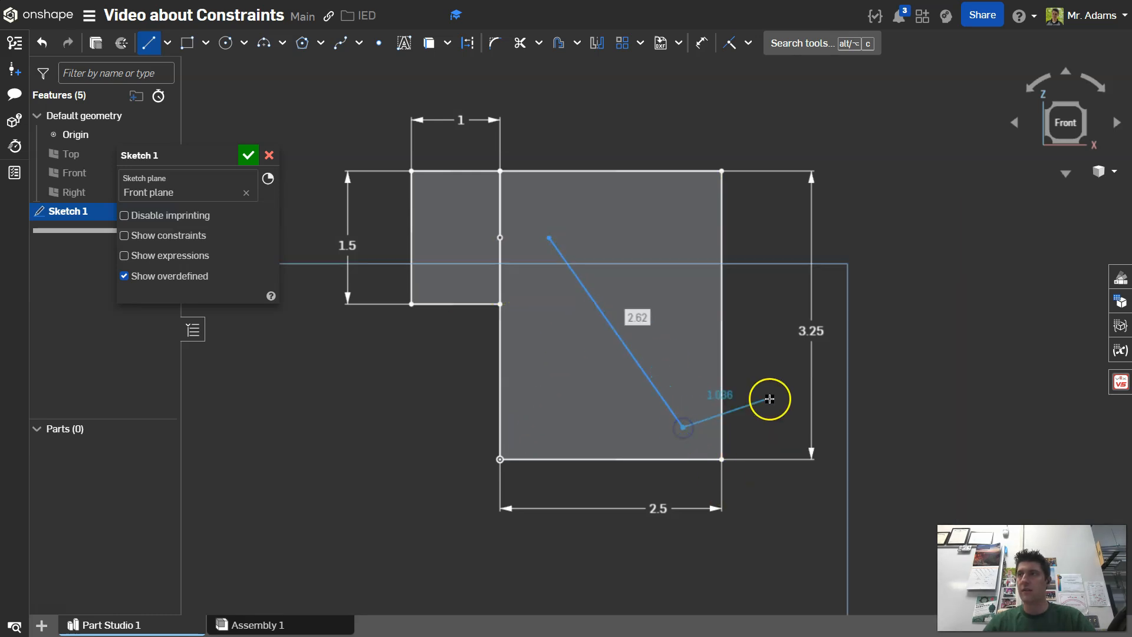
{"action": "key", "text": "Escape"}
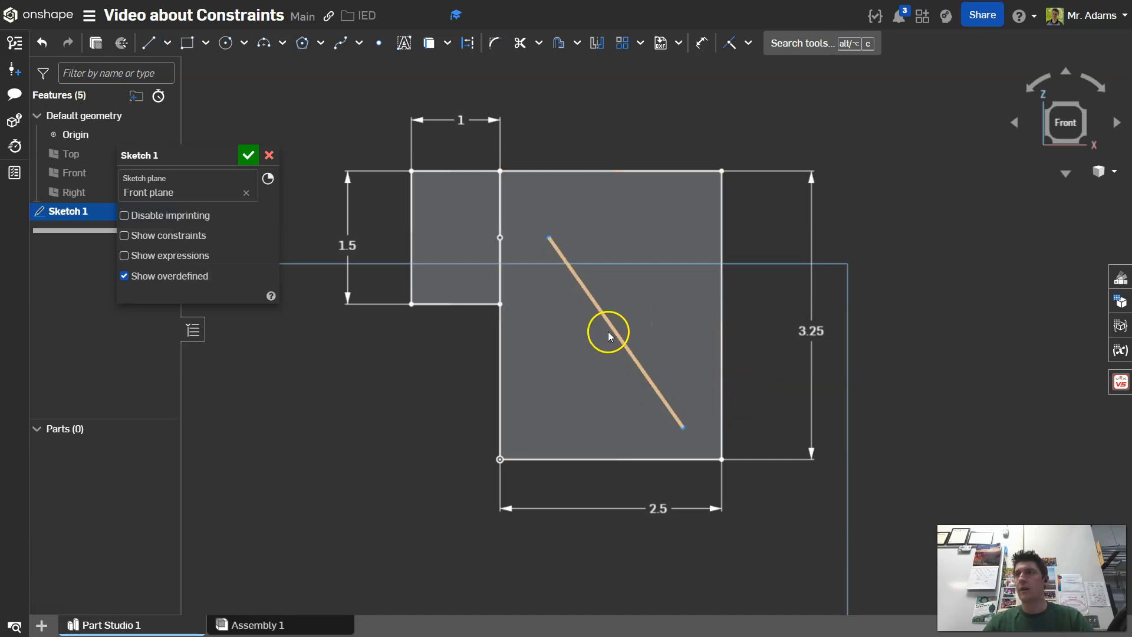
Show the constraints in Sketch 1 and move the diagonal line's upper endpoint along its horizontal alignment with the edge midpoint.
{"action": "left_click", "coordinate": [168, 235]}
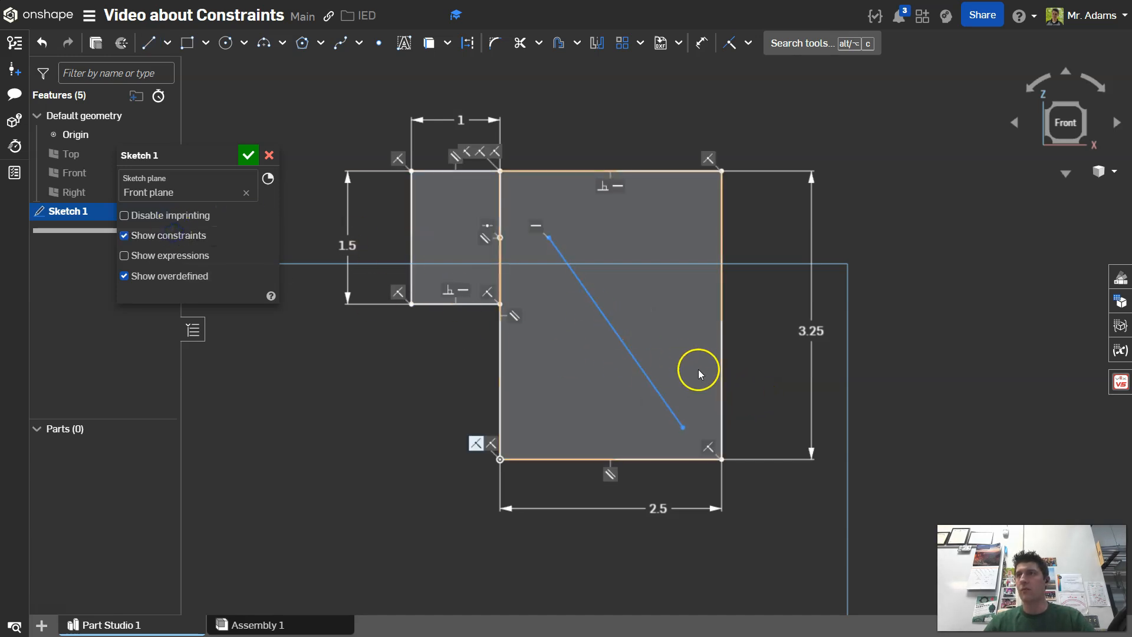
{"action": "scroll", "coordinate": [575, 325], "scroll_direction": "up", "scroll_amount": 2}
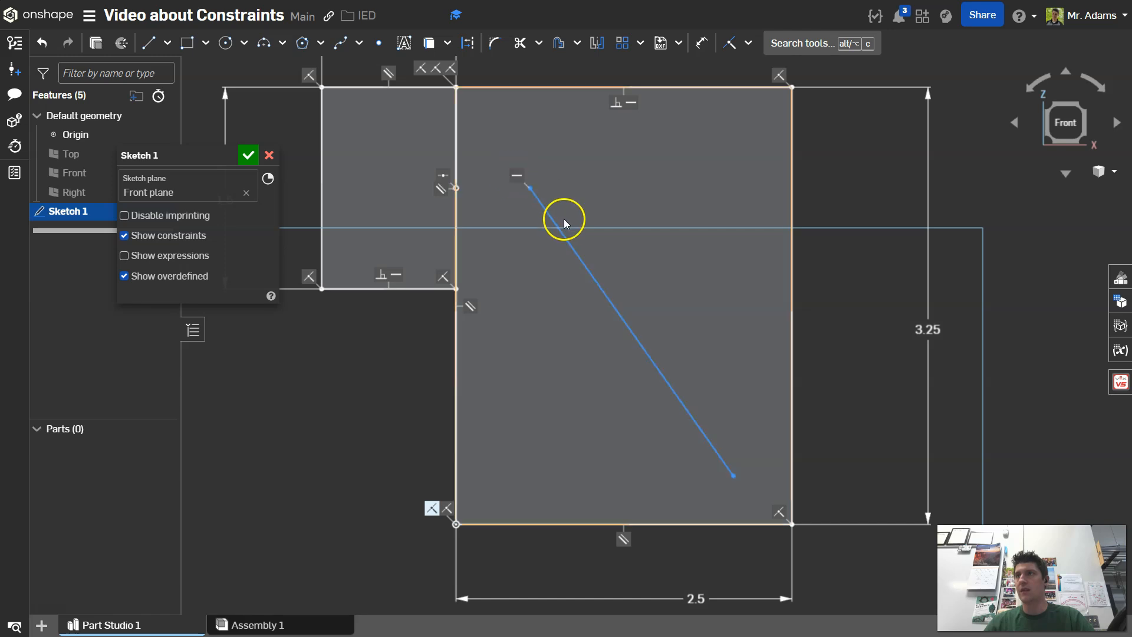
{"action": "scroll", "coordinate": [521, 178], "scroll_direction": "up", "scroll_amount": 5}
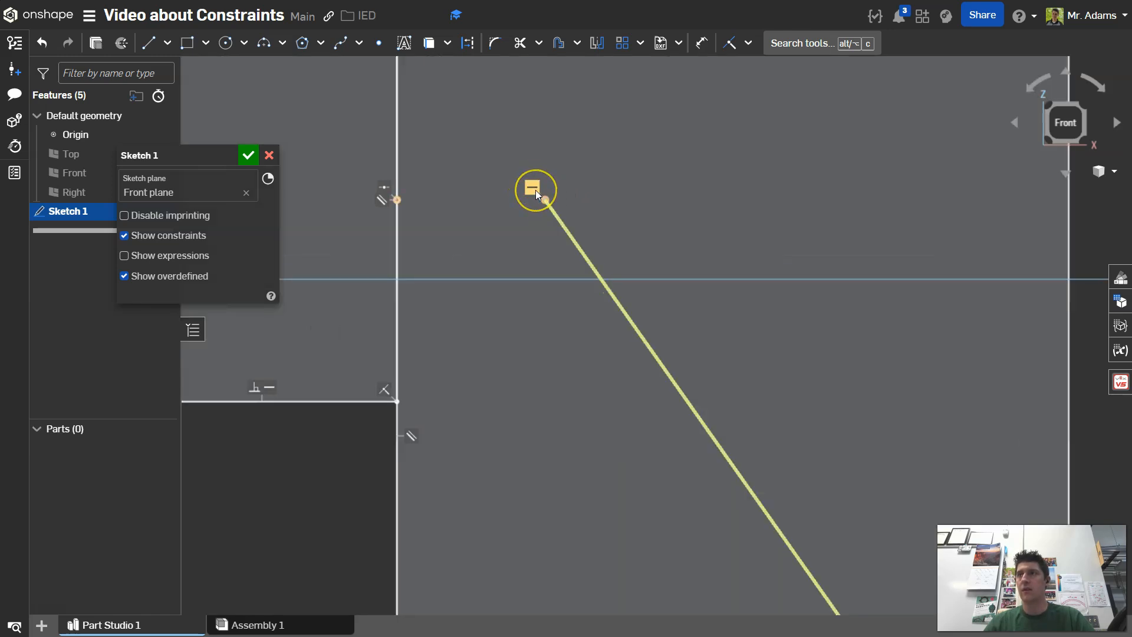
{"action": "scroll", "coordinate": [481, 190], "scroll_direction": "down", "scroll_amount": 2}
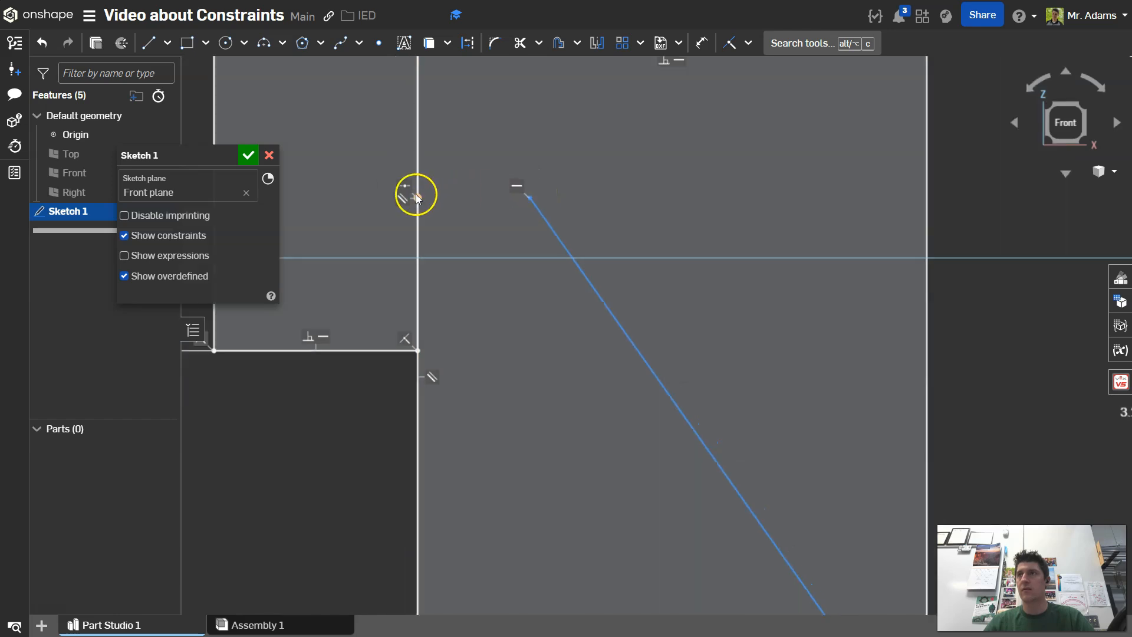
{"action": "mouse_move", "coordinate": [529, 196]}
{"action": "left_mouse_down"}
{"action": "mouse_move", "coordinate": [571, 210]}
{"action": "mouse_move", "coordinate": [717, 212]}
{"action": "mouse_move", "coordinate": [589, 157]}
{"action": "mouse_move", "coordinate": [593, 190]}
{"action": "mouse_move", "coordinate": [642, 255]}
{"action": "mouse_move", "coordinate": [621, 218]}
{"action": "mouse_move", "coordinate": [578, 268]}
{"action": "mouse_move", "coordinate": [608, 245]}
{"action": "mouse_move", "coordinate": [501, 152]}
{"action": "mouse_move", "coordinate": [688, 175]}
{"action": "mouse_move", "coordinate": [574, 330]}
{"action": "mouse_move", "coordinate": [588, 133]}
{"action": "mouse_move", "coordinate": [737, 137]}
{"action": "mouse_move", "coordinate": [480, 306]}
{"action": "mouse_move", "coordinate": [682, 175]}
{"action": "mouse_move", "coordinate": [539, 316]}
{"action": "mouse_move", "coordinate": [749, 157]}
{"action": "mouse_move", "coordinate": [440, 253]}
{"action": "mouse_move", "coordinate": [412, 220]}
{"action": "mouse_move", "coordinate": [454, 210]}
{"action": "mouse_move", "coordinate": [351, 213]}
{"action": "mouse_move", "coordinate": [770, 202]}
{"action": "mouse_move", "coordinate": [382, 211]}
{"action": "mouse_move", "coordinate": [412, 198]}
{"action": "mouse_move", "coordinate": [690, 197]}
{"action": "mouse_move", "coordinate": [531, 207]}
{"action": "mouse_move", "coordinate": [606, 119]}
{"action": "mouse_move", "coordinate": [636, 198]}
{"action": "mouse_move", "coordinate": [627, 60]}
{"action": "mouse_move", "coordinate": [556, 68]}
{"action": "mouse_move", "coordinate": [755, 131]}
{"action": "mouse_move", "coordinate": [547, 231]}
{"action": "mouse_move", "coordinate": [452, 227]}
{"action": "mouse_move", "coordinate": [584, 205]}
{"action": "mouse_move", "coordinate": [614, 217]}
{"action": "left_mouse_up"}
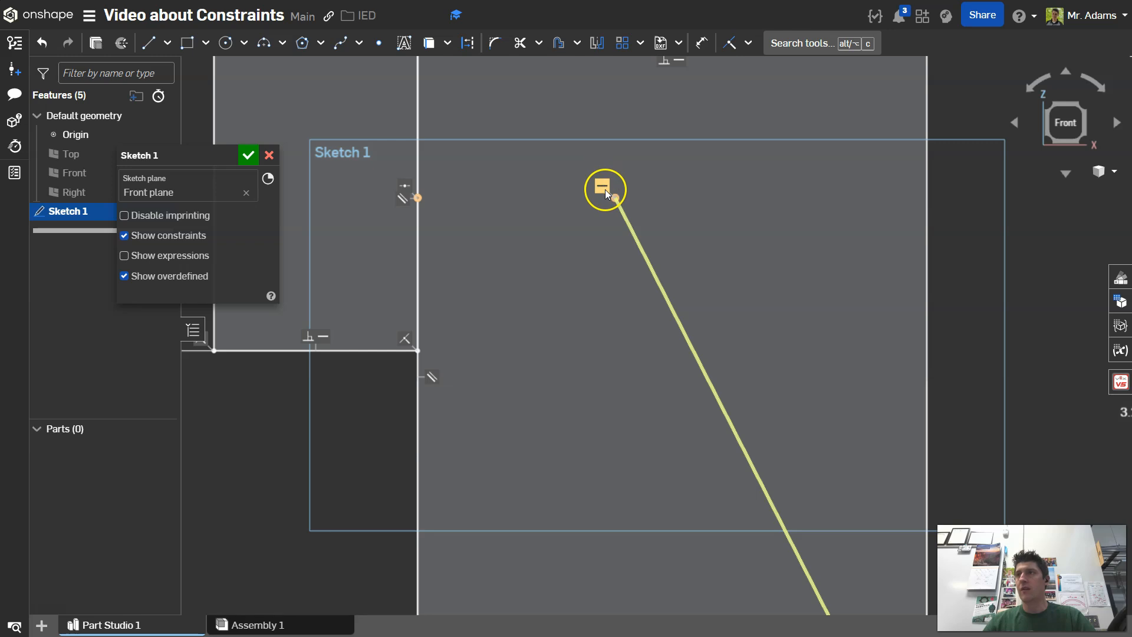
Delete the horizontal constraint on the diagonal line's upper endpoint and move that endpoint freely down toward the small rectangle.
{"action": "left_click", "coordinate": [612, 191]}
{"action": "key", "text": "Delete"}
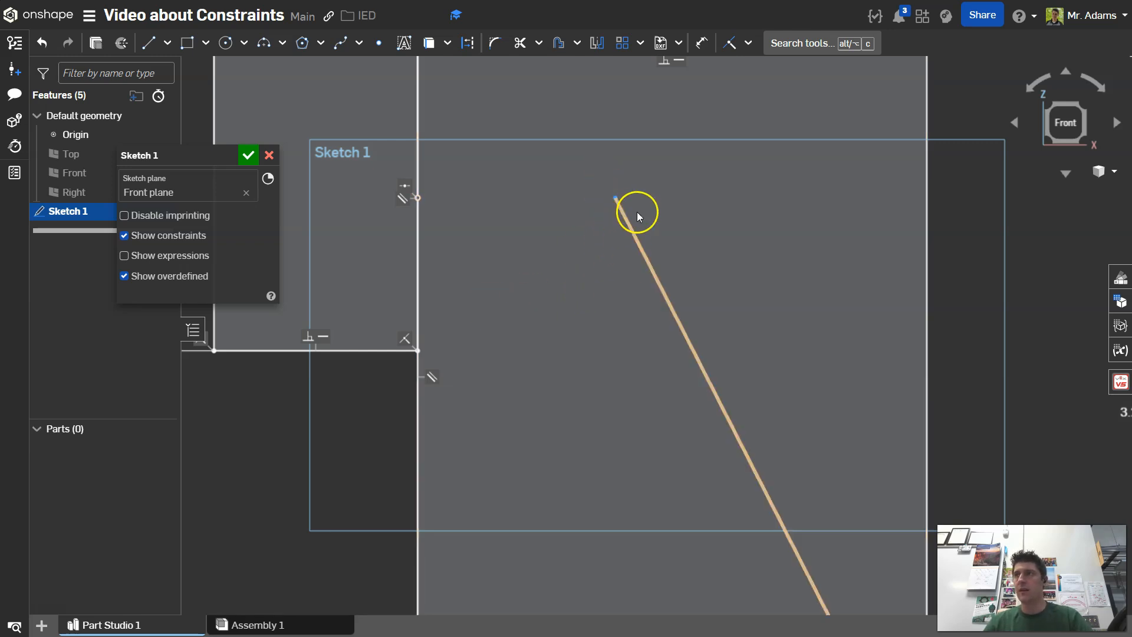
{"action": "left_click_drag", "start_coordinate": [615, 199], "coordinate": [576, 229]}
Delete the diagonal line from the large rectangle and finish Sketch 1.
{"action": "scroll", "coordinate": [678, 257], "scroll_direction": "down", "scroll_amount": 3}
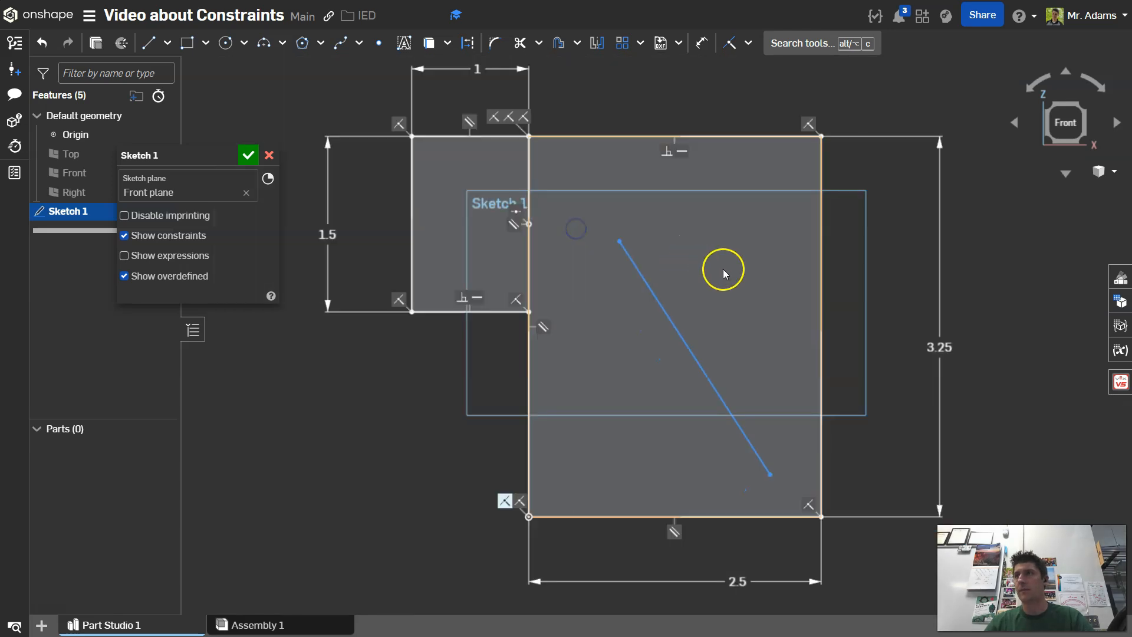
{"action": "middle_click_drag", "start_coordinate": [737, 264], "coordinate": [667, 248]}
{"action": "key", "text": "Delete"}
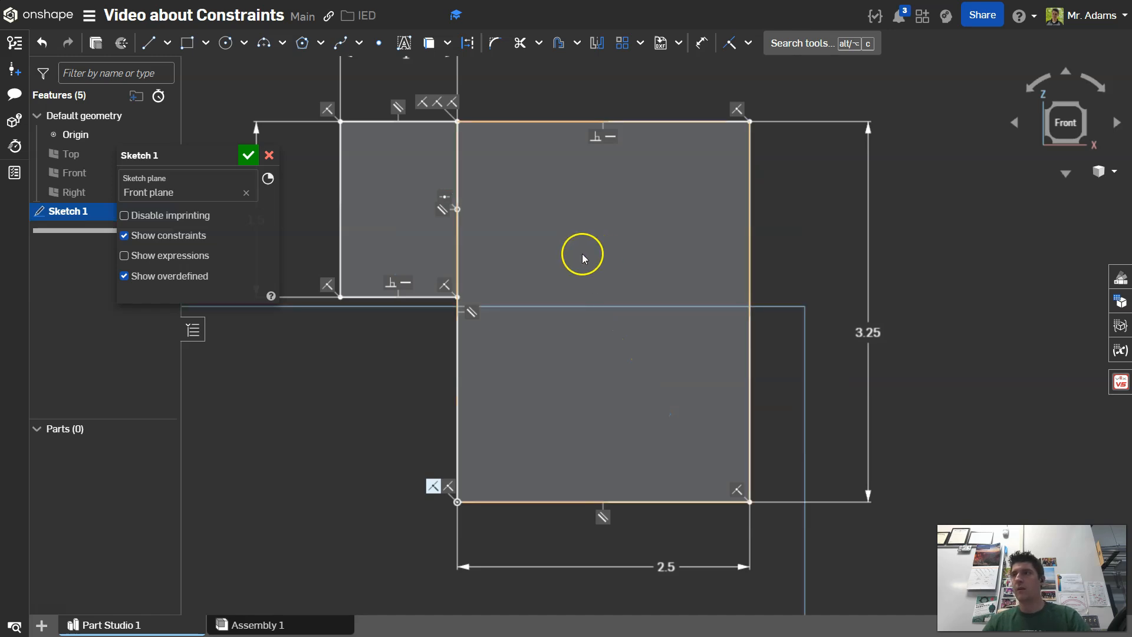
{"action": "left_click", "coordinate": [247, 155]}
Extrude both rectangle regions of Sketch 1 as a new solid with a blind depth of 1/8 in.
{"action": "left_click_drag", "start_coordinate": [1087, 110], "coordinate": [936, 167]}
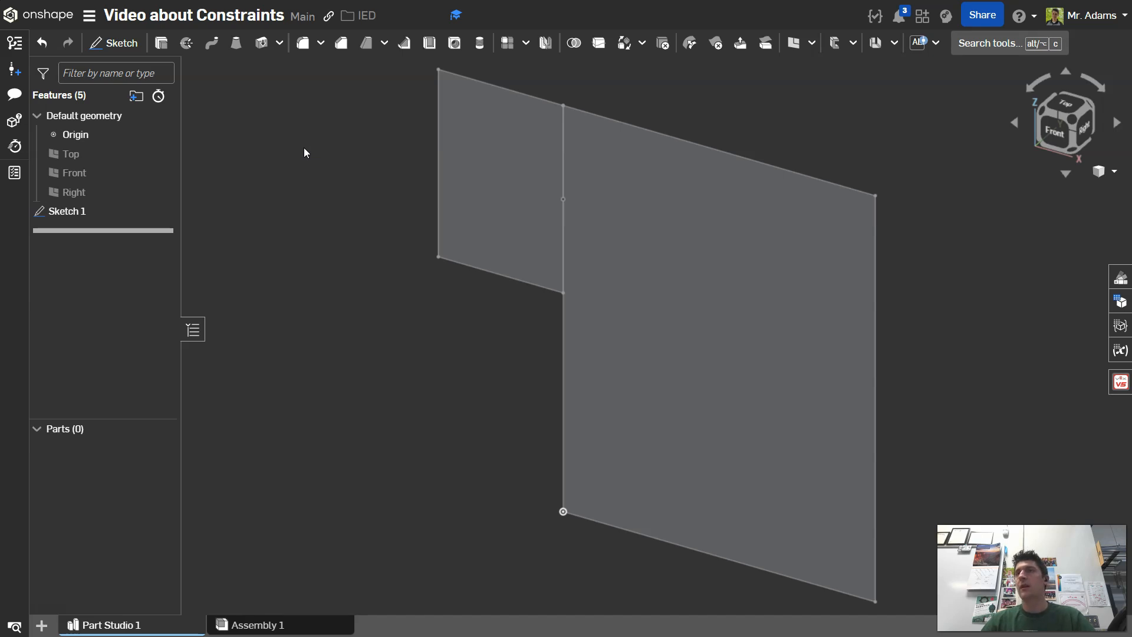
{"action": "left_click", "coordinate": [164, 48]}
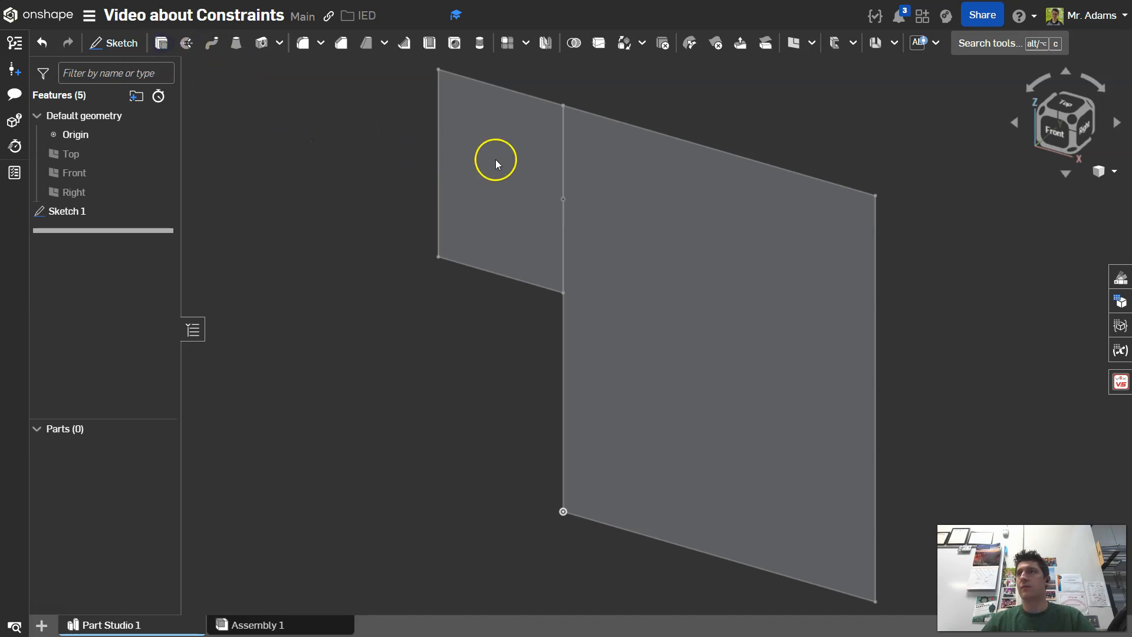
{"action": "left_click", "coordinate": [501, 164]}
{"action": "left_click", "coordinate": [646, 214]}
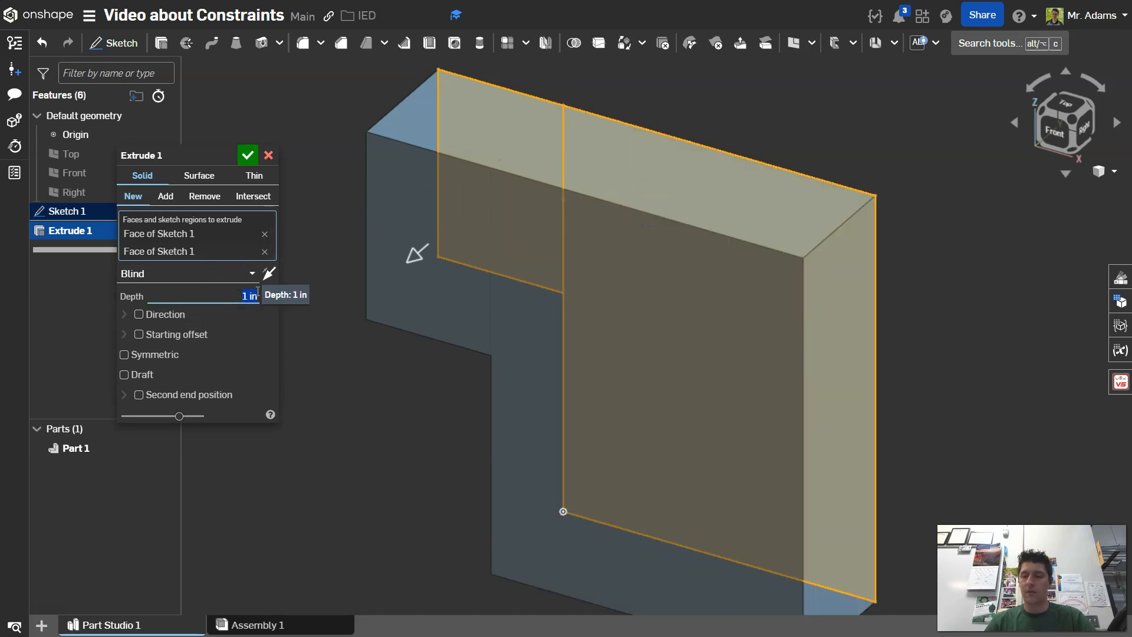
{"action": "type", "text": "/8"}
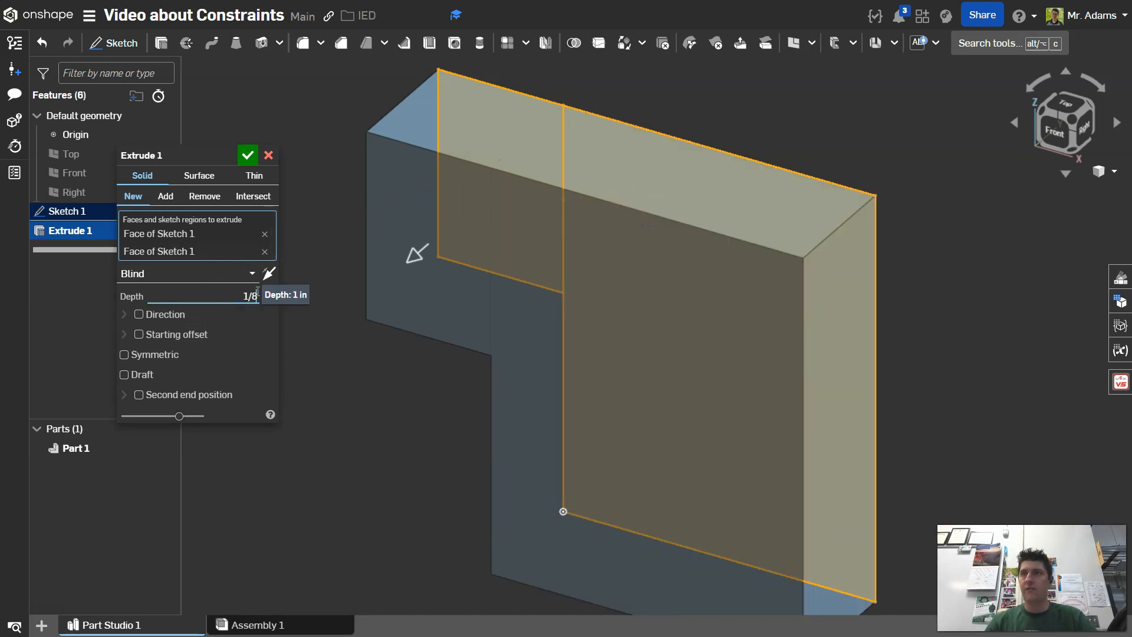
{"action": "left_click", "coordinate": [238, 241]}
{"action": "left_click", "coordinate": [247, 158]}
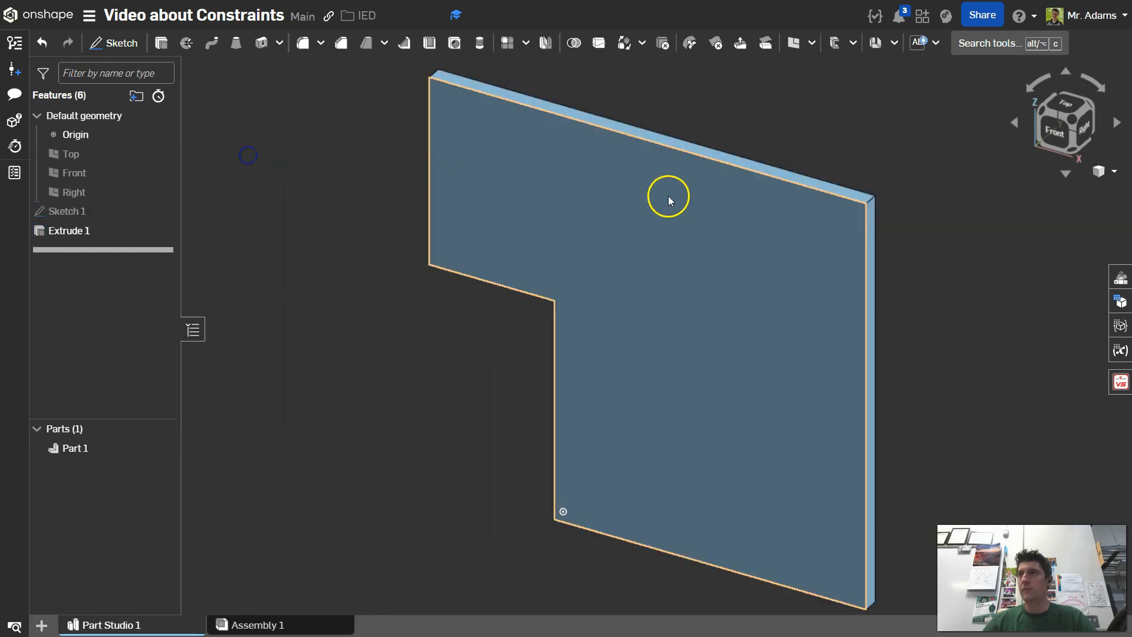
Fillet all edges of the plate's front face with a 1/64 in radius.
{"action": "left_click_drag", "start_coordinate": [1044, 136], "coordinate": [912, 167]}
{"action": "right_click_drag", "start_coordinate": [912, 167], "coordinate": [940, 160]}
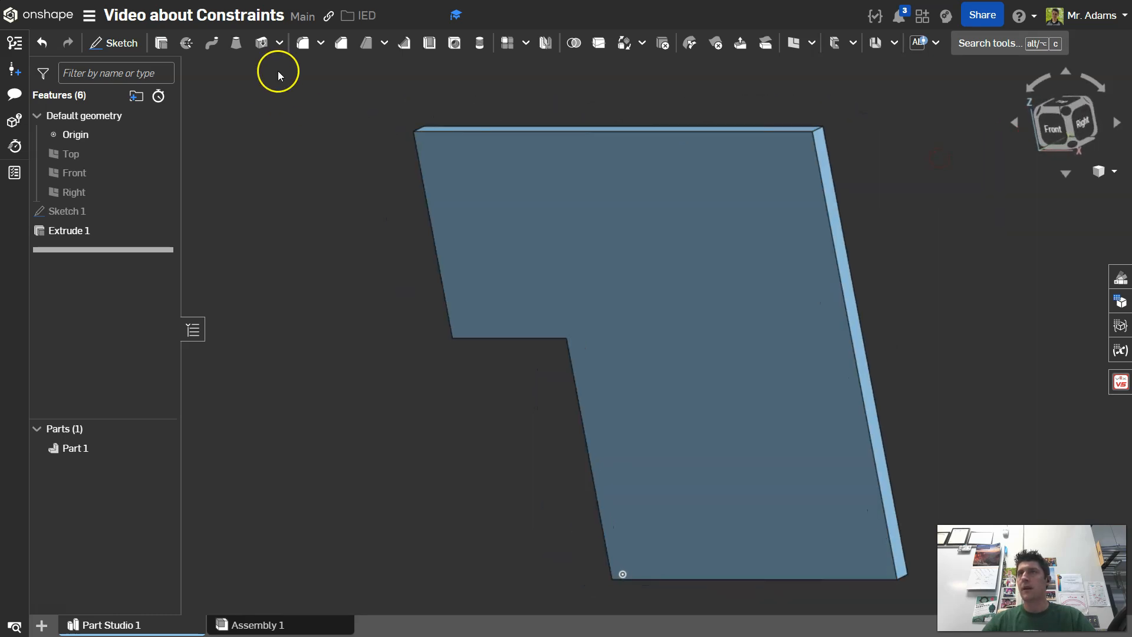
{"action": "left_click", "coordinate": [303, 51]}
{"action": "left_click", "coordinate": [514, 171]}
{"action": "scroll", "coordinate": [471, 137], "scroll_direction": "up", "scroll_amount": 2}
{"action": "scroll", "coordinate": [558, 140], "scroll_direction": "down", "scroll_amount": 2}
{"action": "right_click_drag", "start_coordinate": [337, 203], "coordinate": [420, 198]}
{"action": "left_click", "coordinate": [242, 300]}
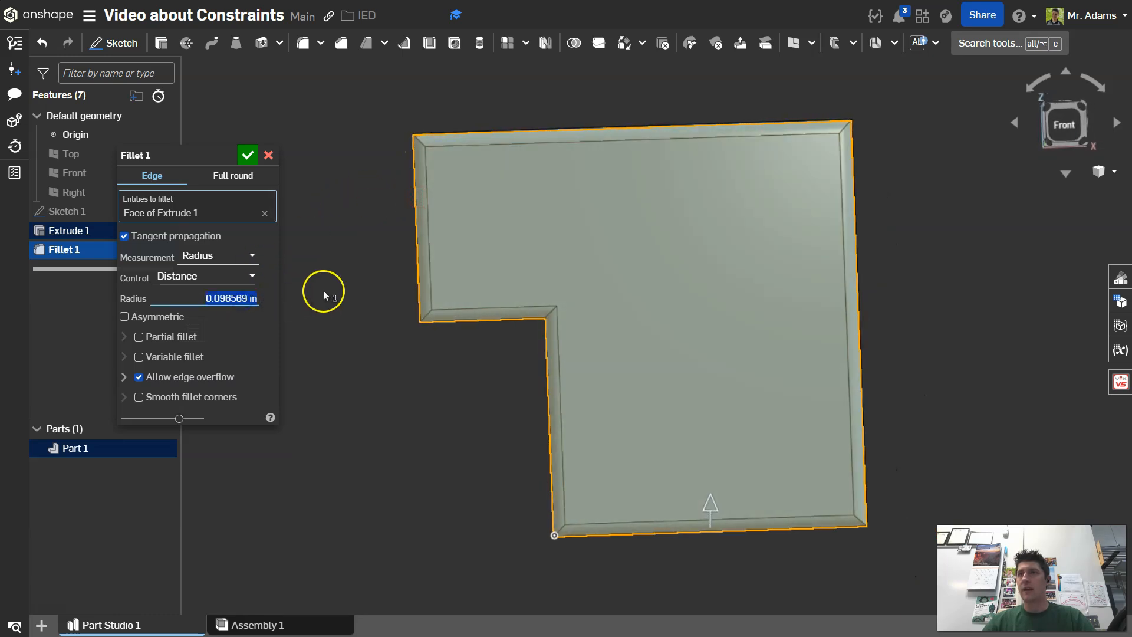
{"action": "type", "text": "1/6"}
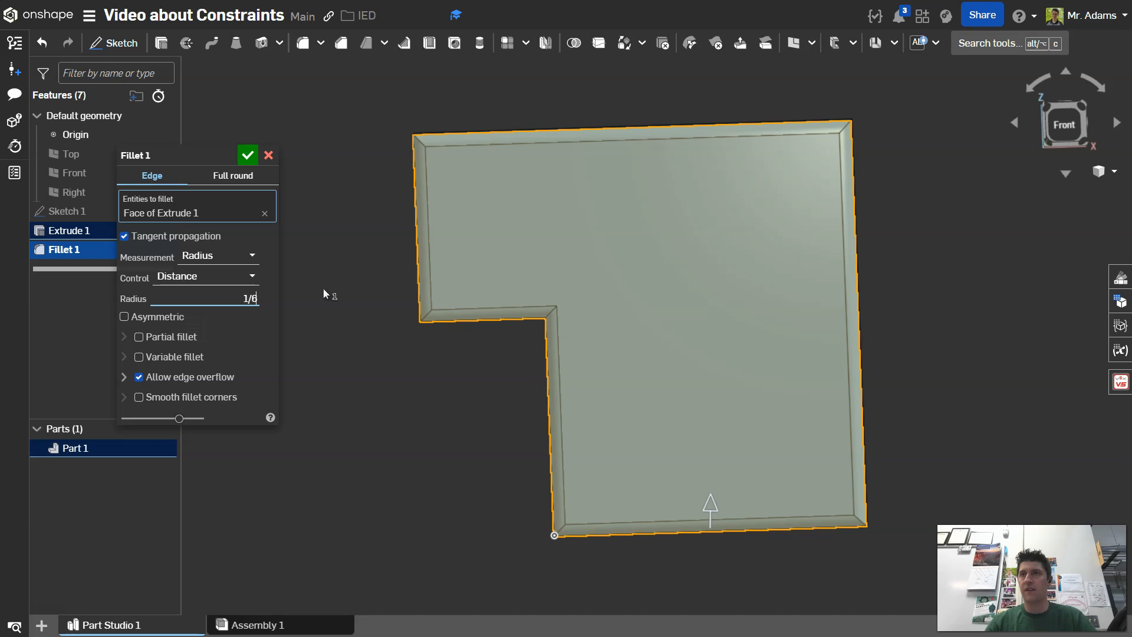
{"action": "type", "text": "4"}
{"action": "left_click", "coordinate": [247, 155]}
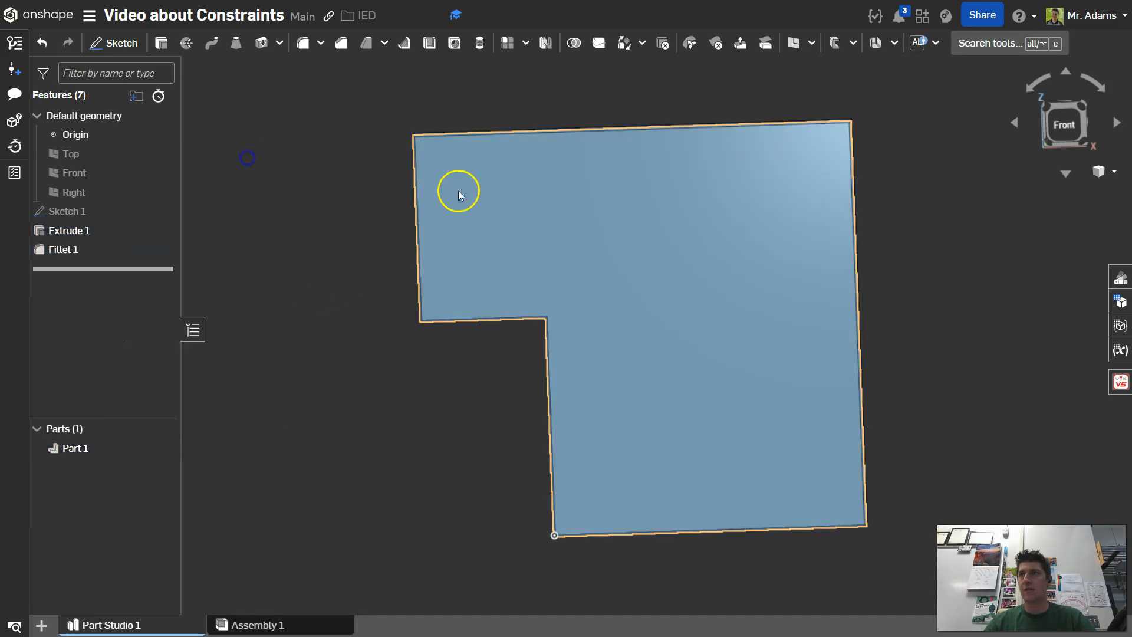
Chamfer all edges of the plate's back face with an equal distance of 1/64 in.
{"action": "scroll", "coordinate": [451, 241], "scroll_direction": "up", "scroll_amount": 3}
{"action": "right_click_drag", "start_coordinate": [451, 242], "coordinate": [510, 183]}
{"action": "left_click", "coordinate": [341, 43]}
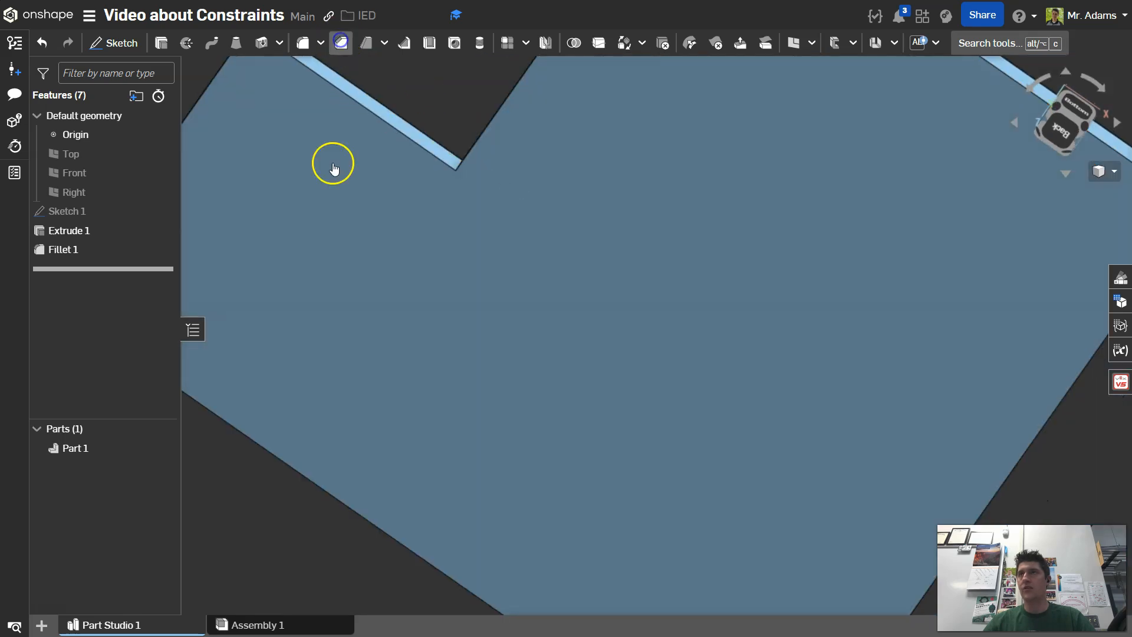
{"action": "scroll", "coordinate": [333, 174], "scroll_direction": "down", "scroll_amount": 3}
{"action": "left_click", "coordinate": [407, 269]}
{"action": "left_click", "coordinate": [241, 267]}
{"action": "type", "text": "1/64) in"}
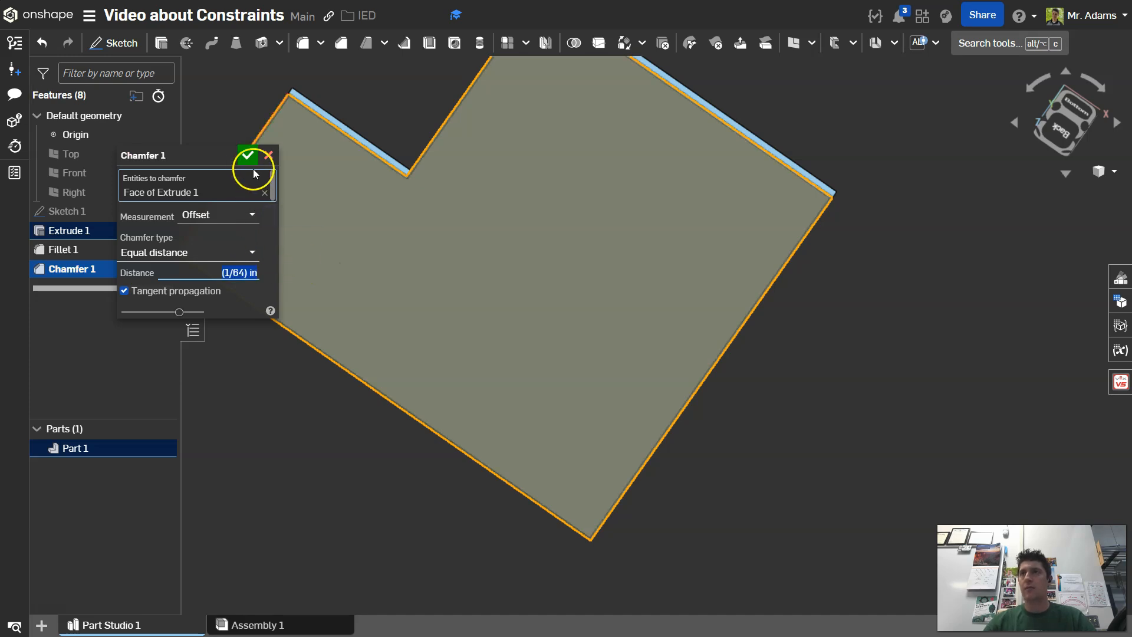
{"action": "left_click", "coordinate": [248, 157]}
Examine the filleted and chamfered edges up close at a corner of the plate.
{"action": "right_click_drag", "start_coordinate": [328, 258], "coordinate": [399, 174]}
{"action": "scroll", "coordinate": [229, 127], "scroll_direction": "up", "scroll_amount": 7}
{"action": "right_click_drag", "start_coordinate": [278, 185], "coordinate": [369, 224]}
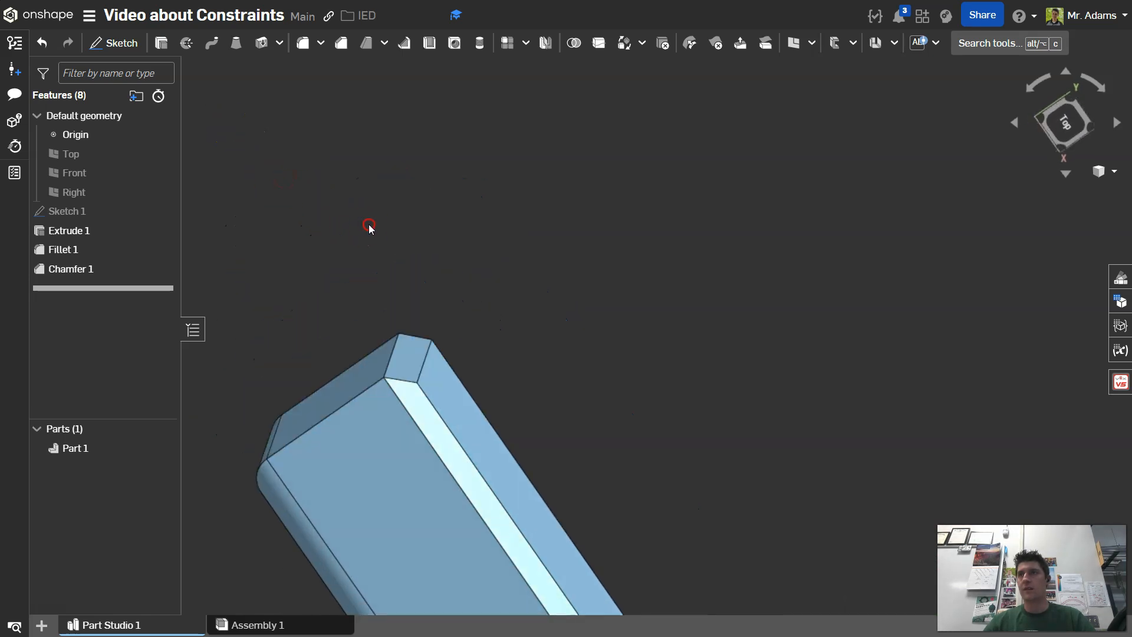
{"action": "right_click", "coordinate": [369, 224]}
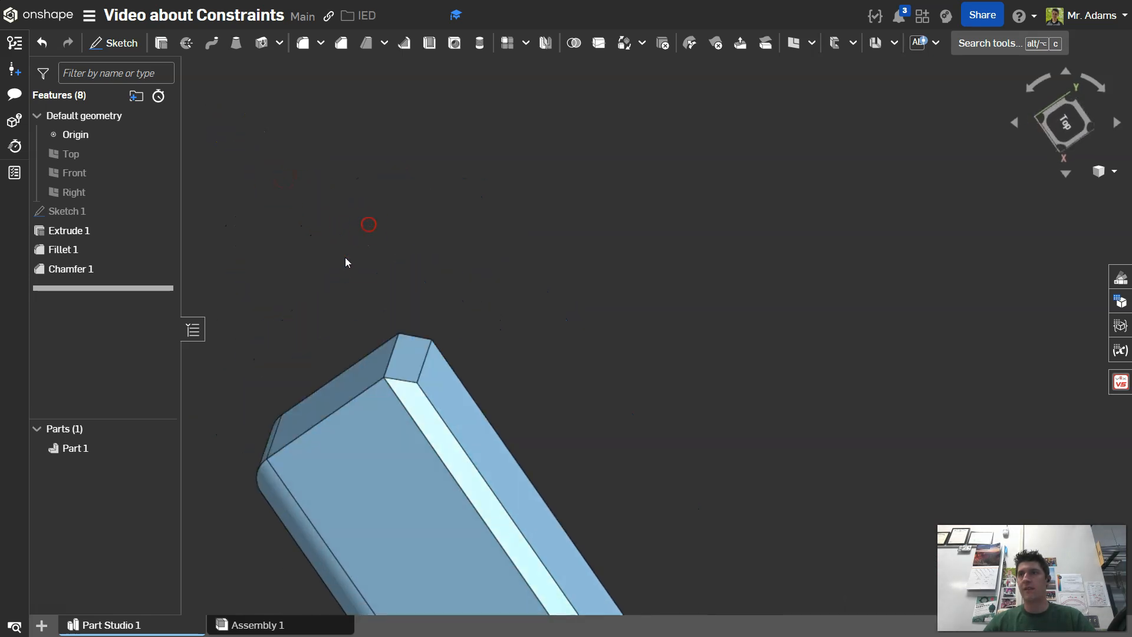
{"action": "left_click", "coordinate": [284, 349]}
{"action": "scroll", "coordinate": [412, 354], "scroll_direction": "up", "scroll_amount": 3}
{"action": "right_click_drag", "start_coordinate": [551, 330], "coordinate": [551, 304]}
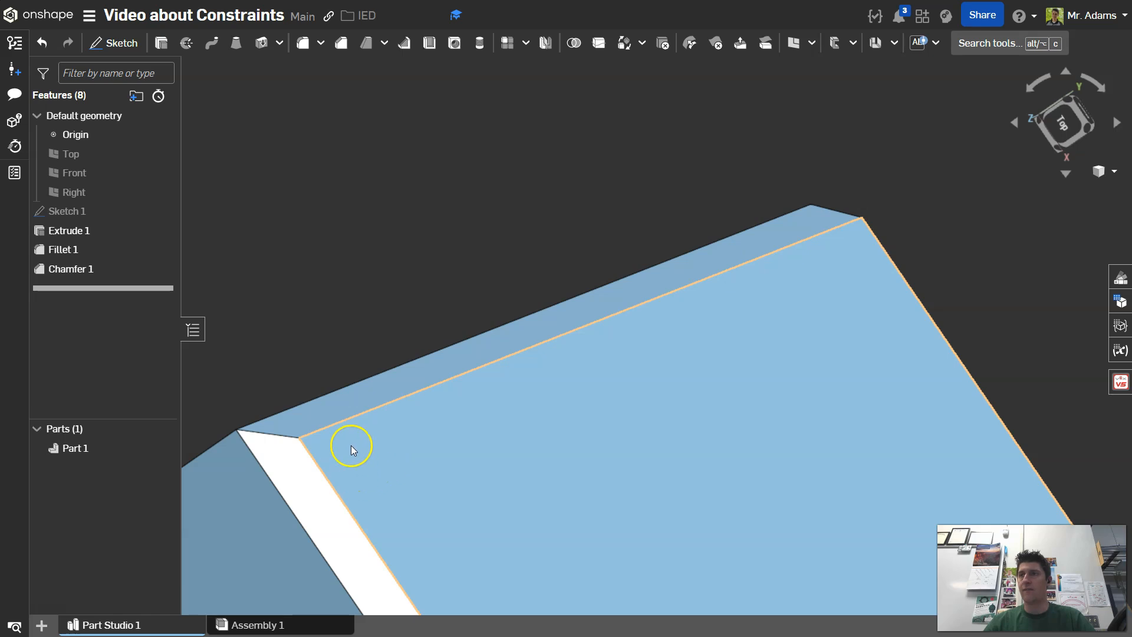
Return to an isometric view showing the whole plate.
{"action": "scroll", "coordinate": [424, 383], "scroll_direction": "down", "scroll_amount": 5}
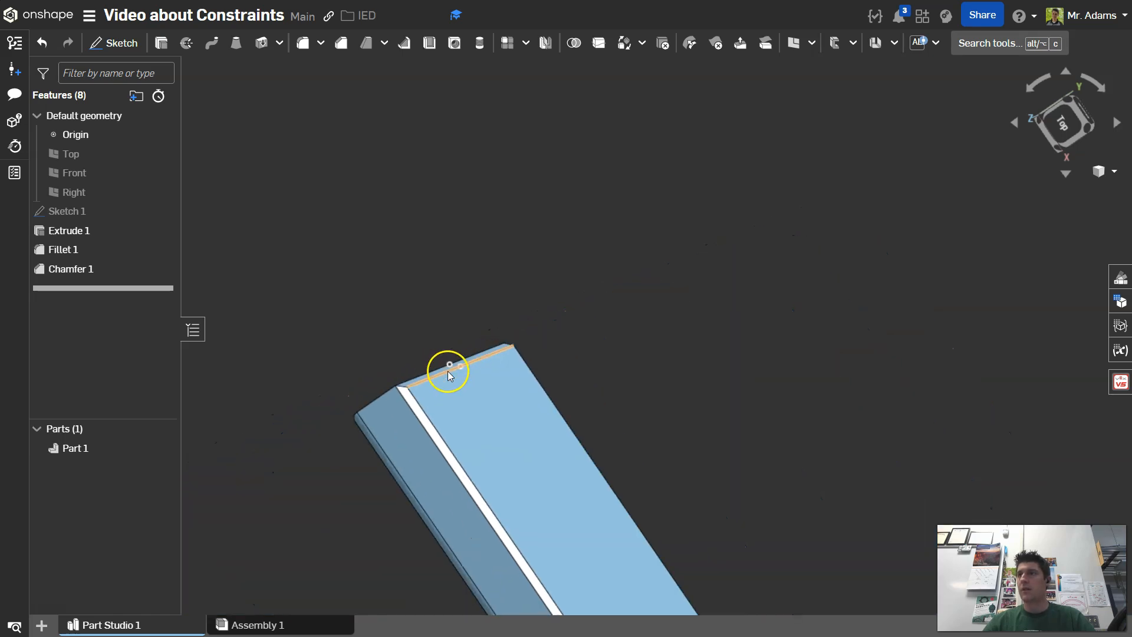
{"action": "right_click_drag", "start_coordinate": [512, 368], "coordinate": [550, 170]}
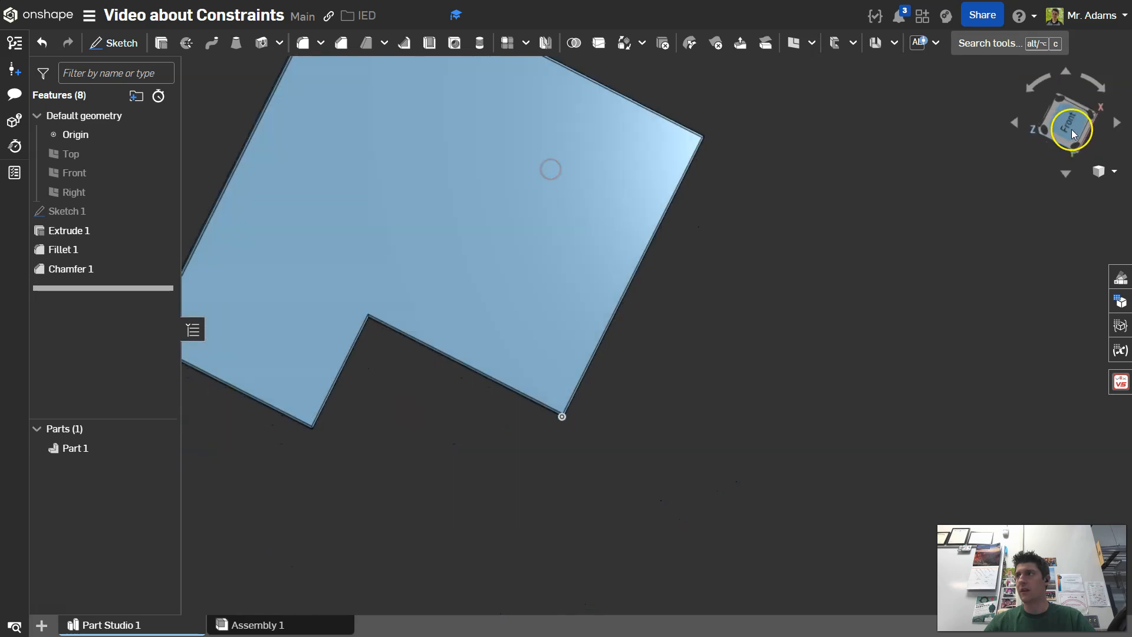
{"action": "left_click", "coordinate": [1071, 127]}
{"action": "left_click", "coordinate": [1083, 108]}
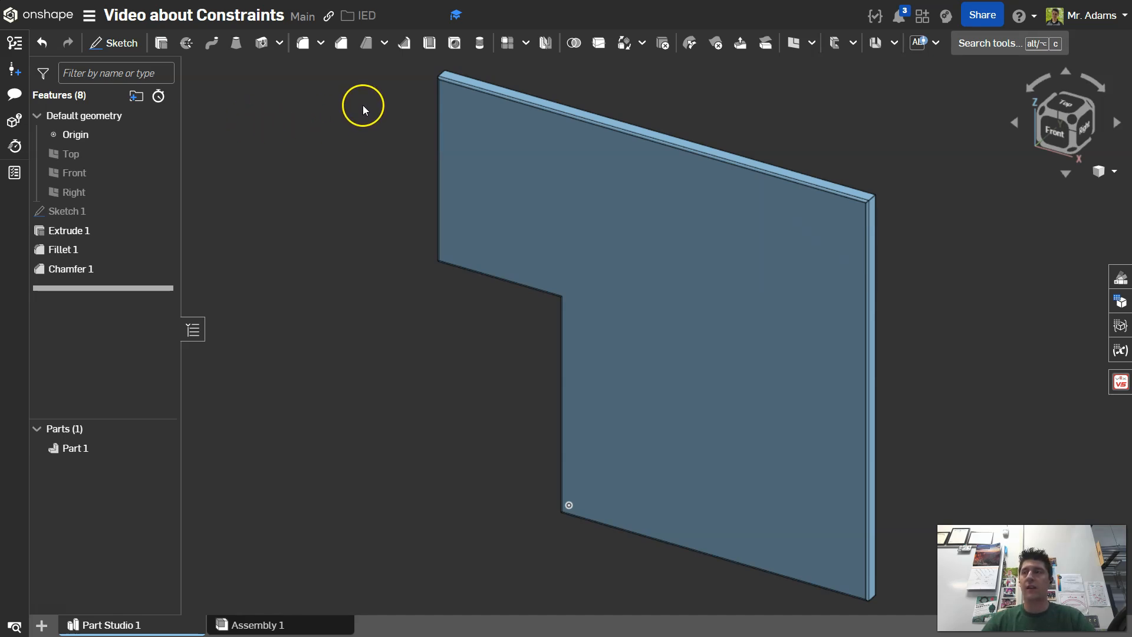
{"action": "scroll", "coordinate": [374, 214], "scroll_direction": "down", "scroll_amount": 3}
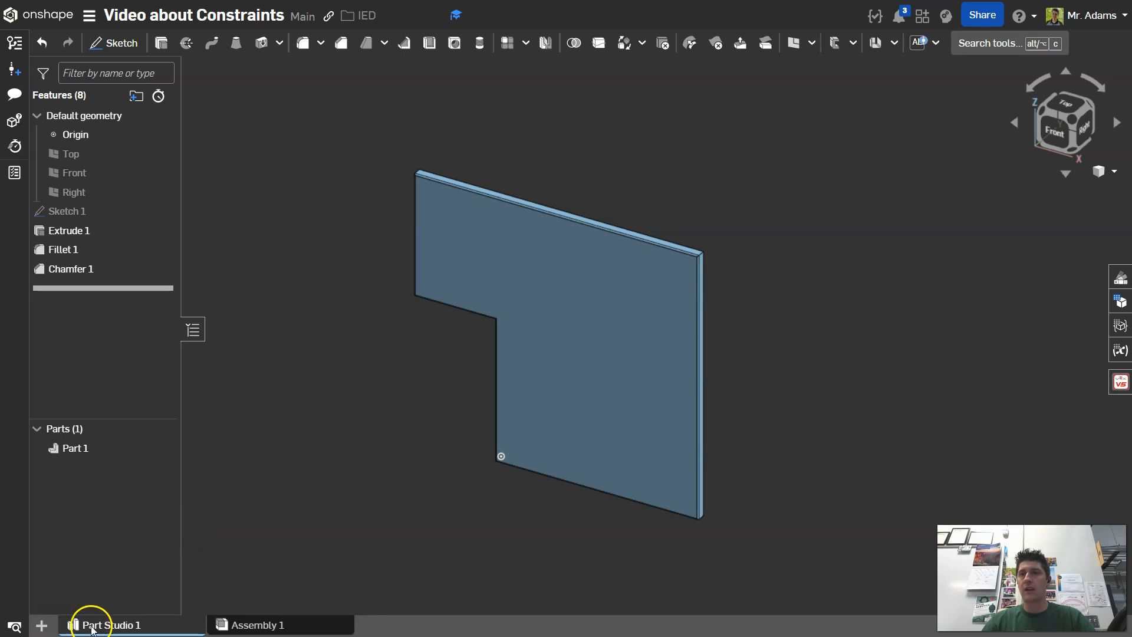
Create a second Part Studio and rename Part Studio 1 as "Video part 2".
{"action": "left_click", "coordinate": [47, 626]}
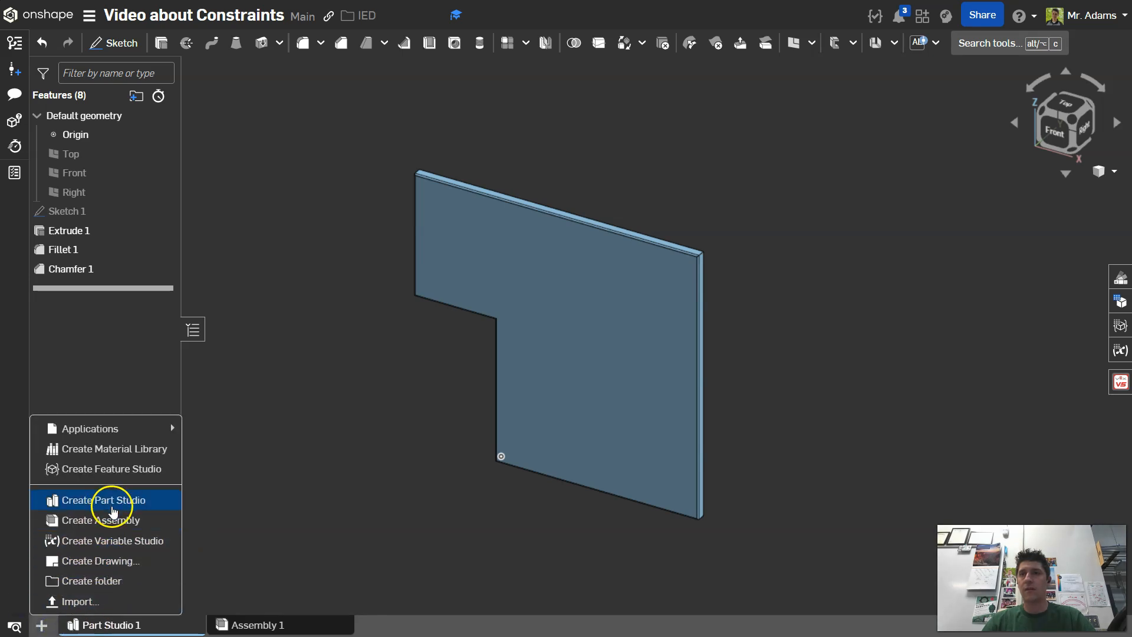
{"action": "left_click", "coordinate": [116, 509]}
{"action": "right_click", "coordinate": [156, 623]}
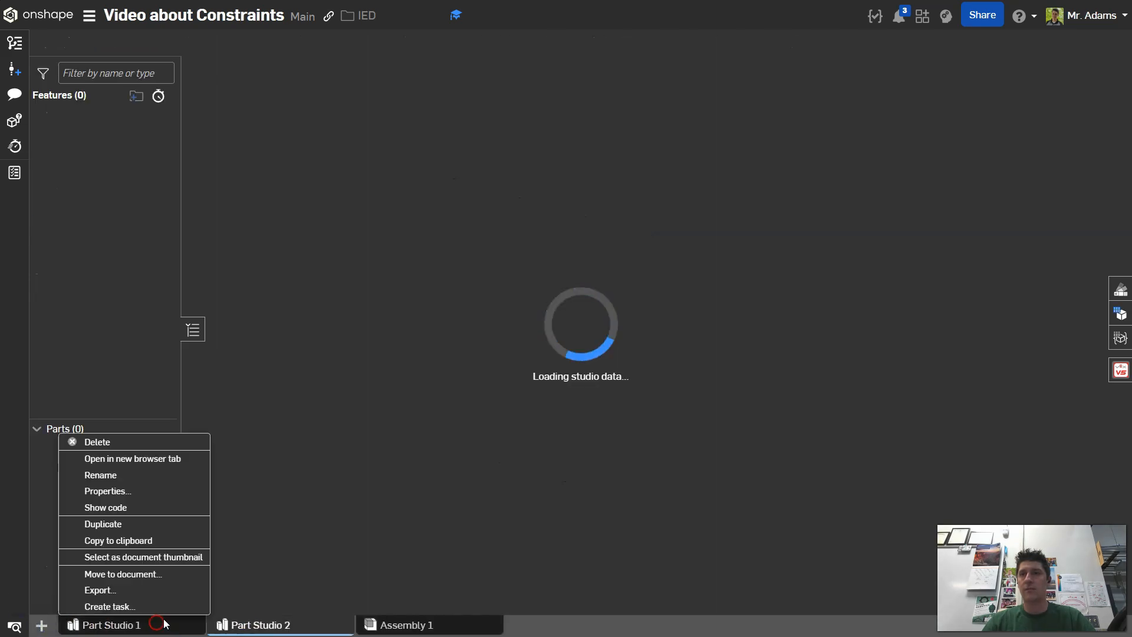
{"action": "left_click", "coordinate": [141, 475]}
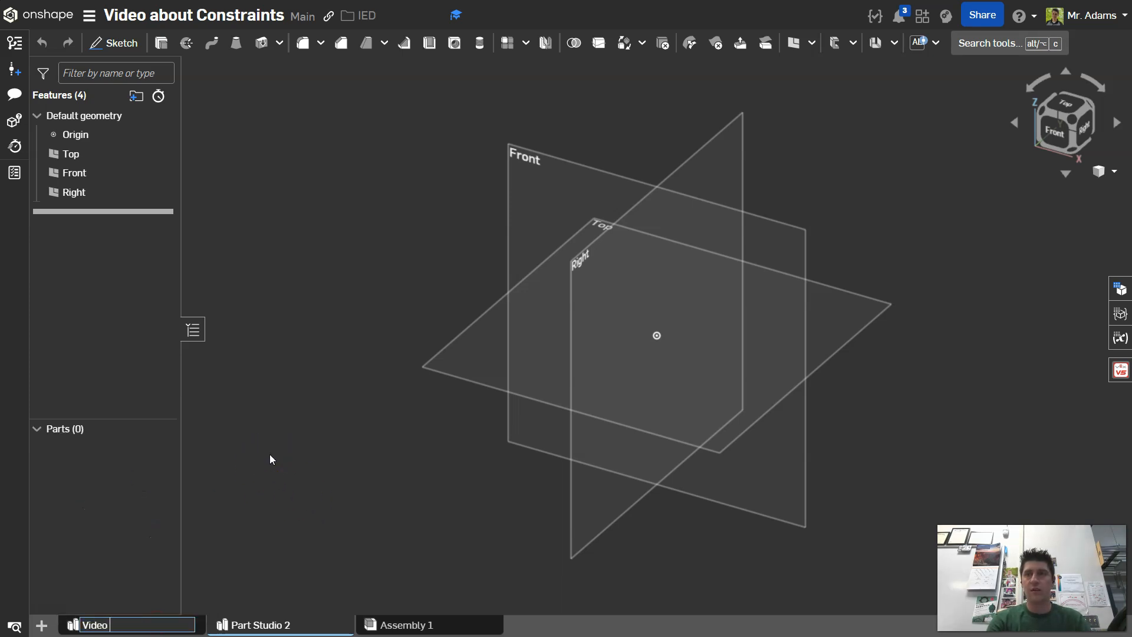
{"action": "type", "text": "Video part 2"}
{"action": "key", "text": "Return"}
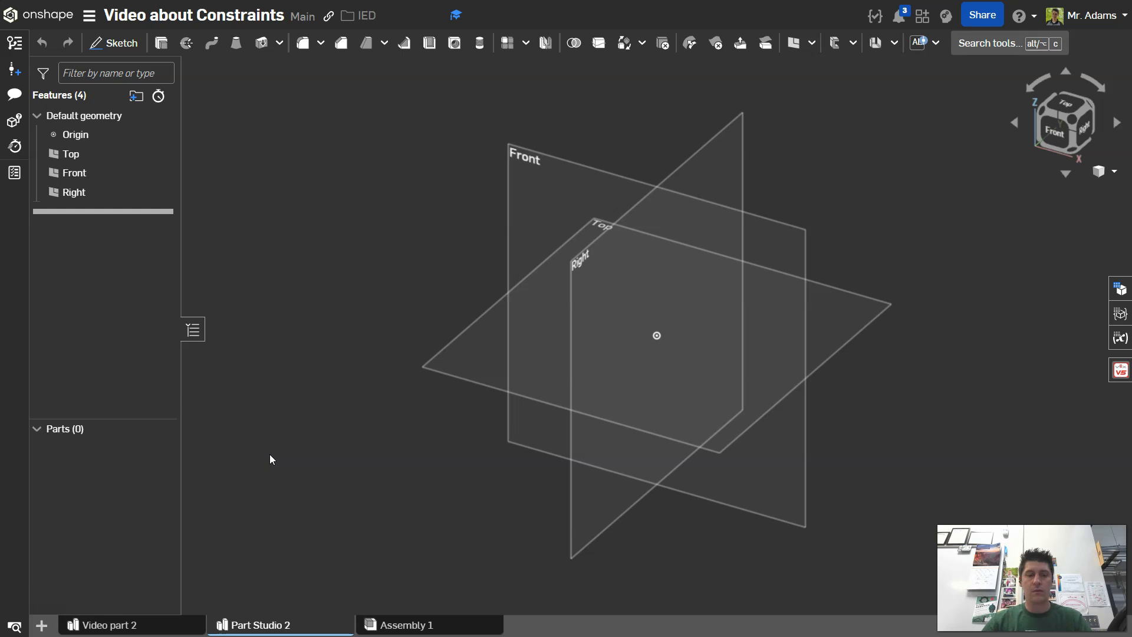
Open the plate's Part Studio and correct its name to "Video part 1".
{"action": "left_click", "coordinate": [131, 624]}
{"action": "right_click", "coordinate": [129, 623]}
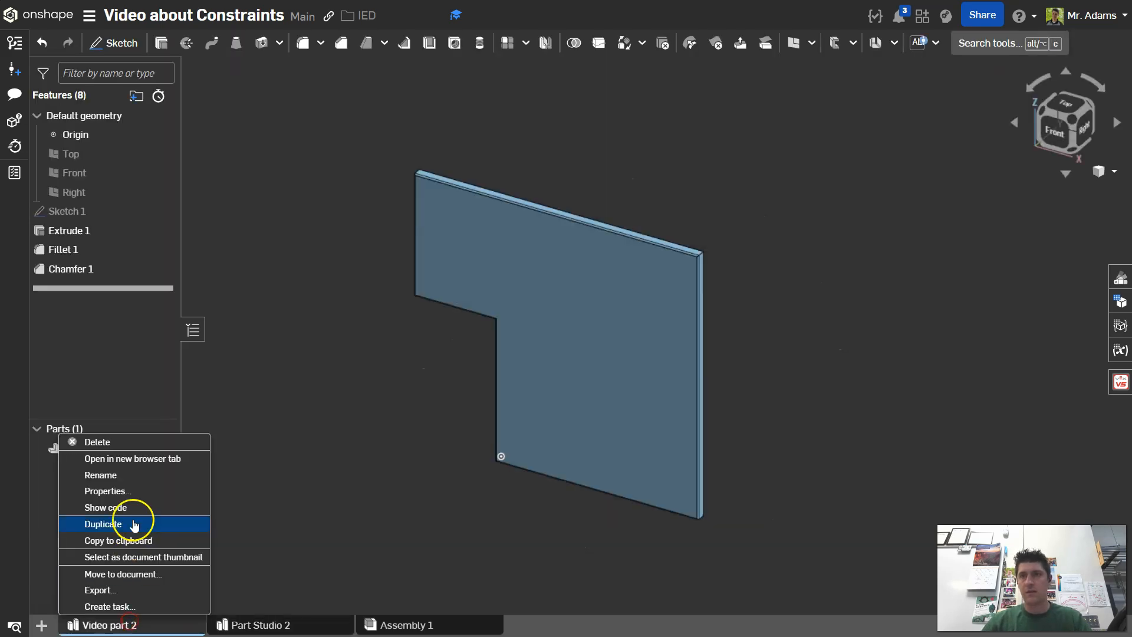
{"action": "left_click", "coordinate": [132, 475]}
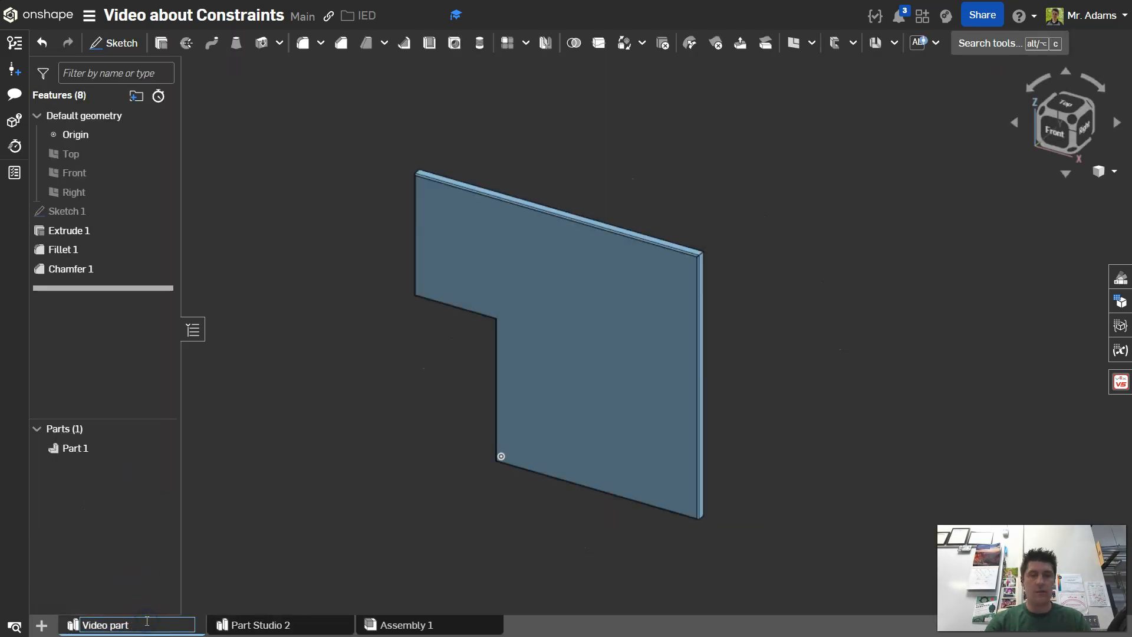
Switch to the empty Part Studio 2 and rename it as "Video Part 2".
{"action": "left_click", "coordinate": [255, 624]}
{"action": "right_click", "coordinate": [255, 624]}
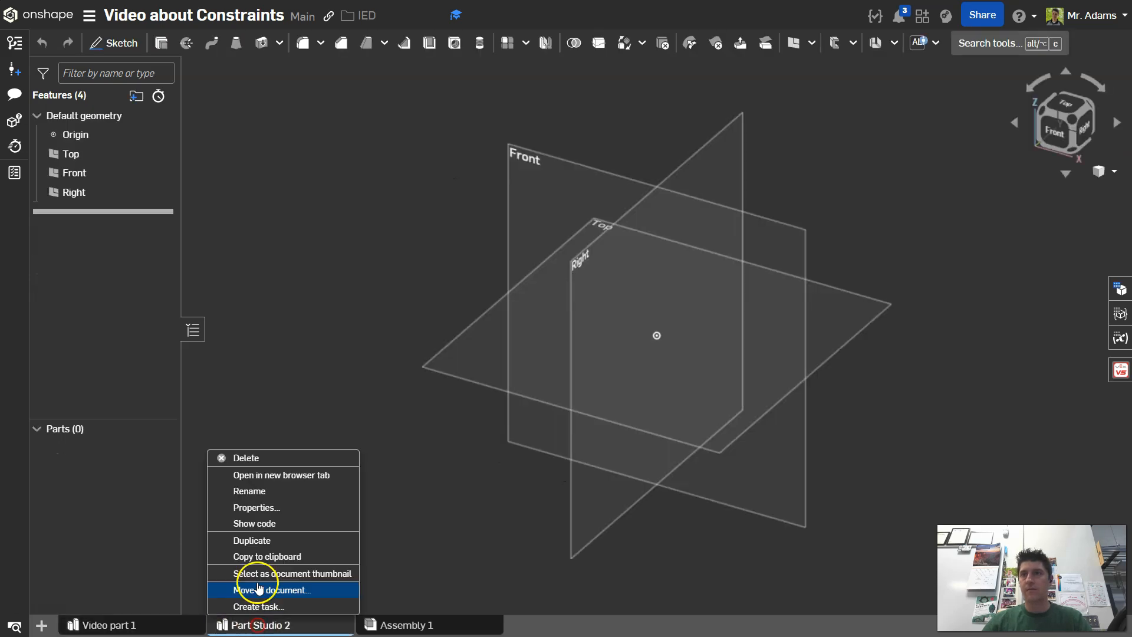
{"action": "left_click", "coordinate": [261, 493]}
{"action": "type", "text": "Vide"}
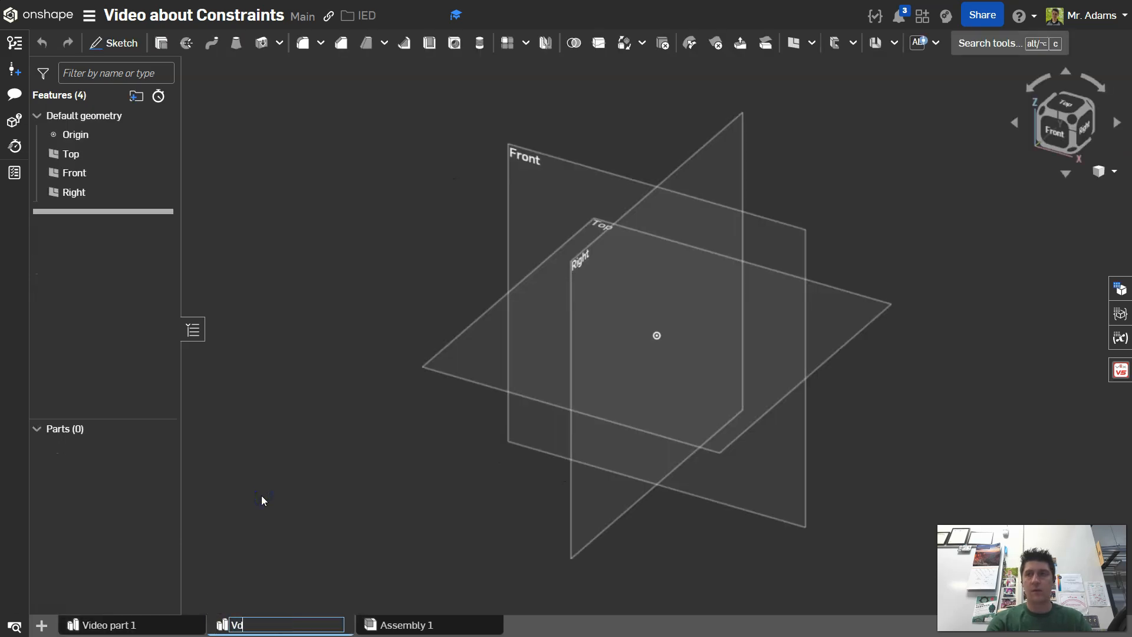
{"action": "type", "text": "o Part 2"}
{"action": "key", "text": "Return"}
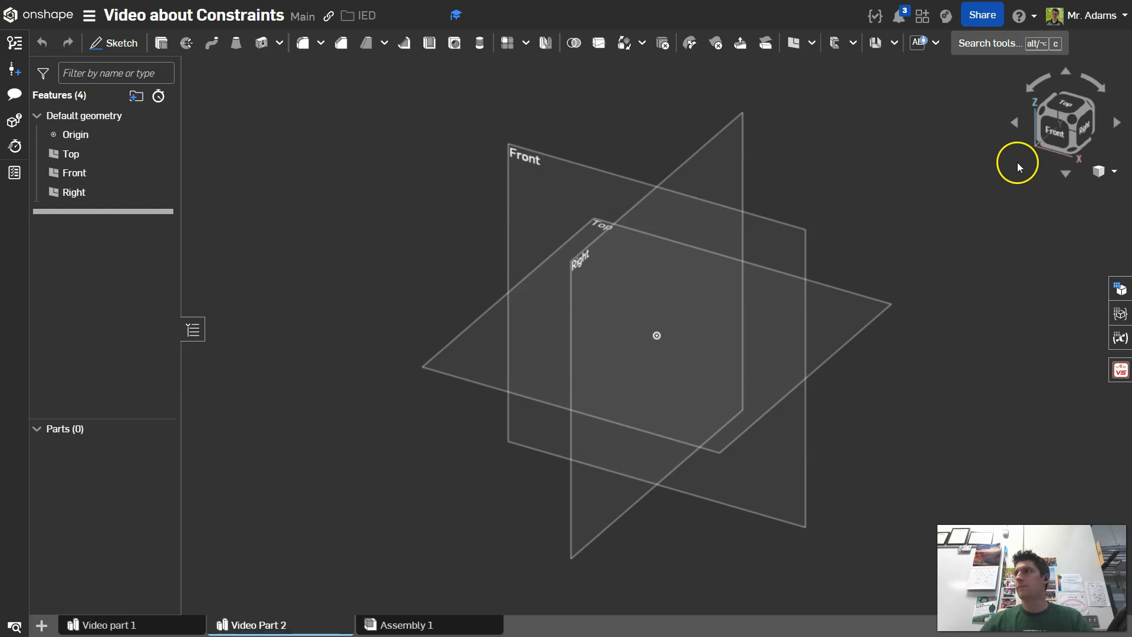
{"action": "left_click", "coordinate": [114, 43]}
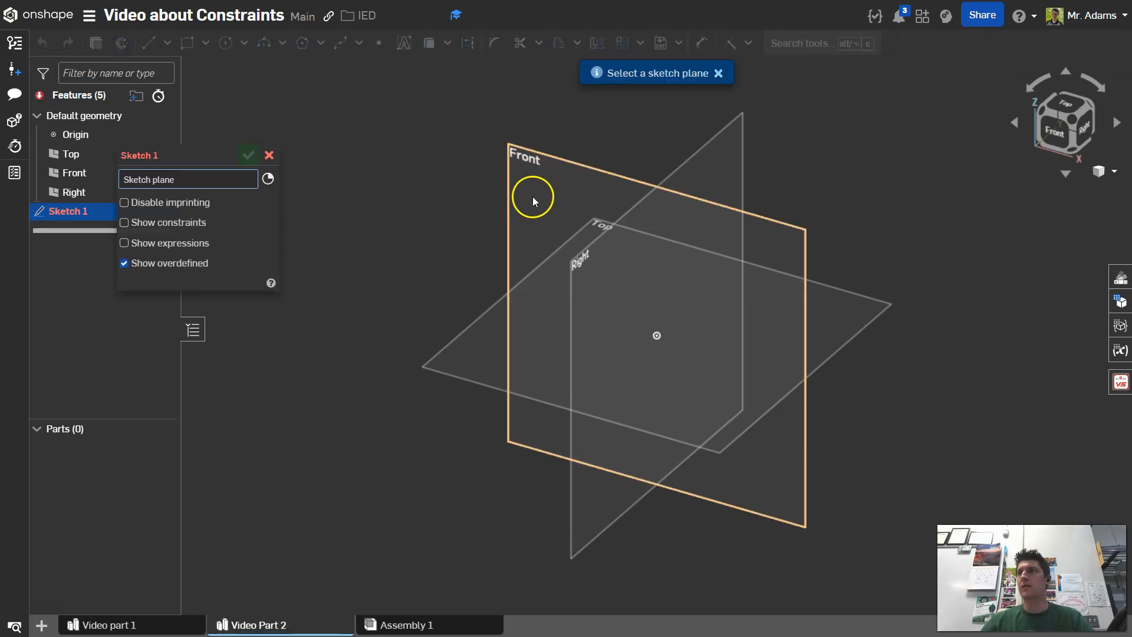
{"action": "left_click", "coordinate": [530, 200]}
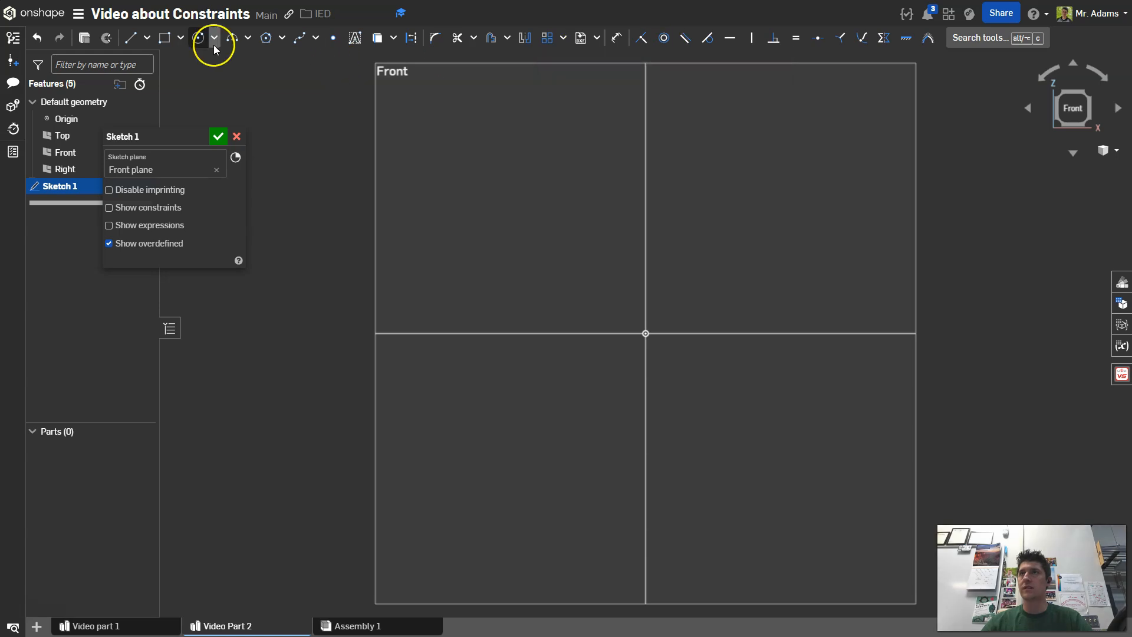
{"action": "mouse_move", "coordinate": [171, 137]}
{"action": "left_mouse_down"}
{"action": "mouse_move", "coordinate": [307, 158]}
{"action": "mouse_move", "coordinate": [282, 190]}
{"action": "left_mouse_up"}
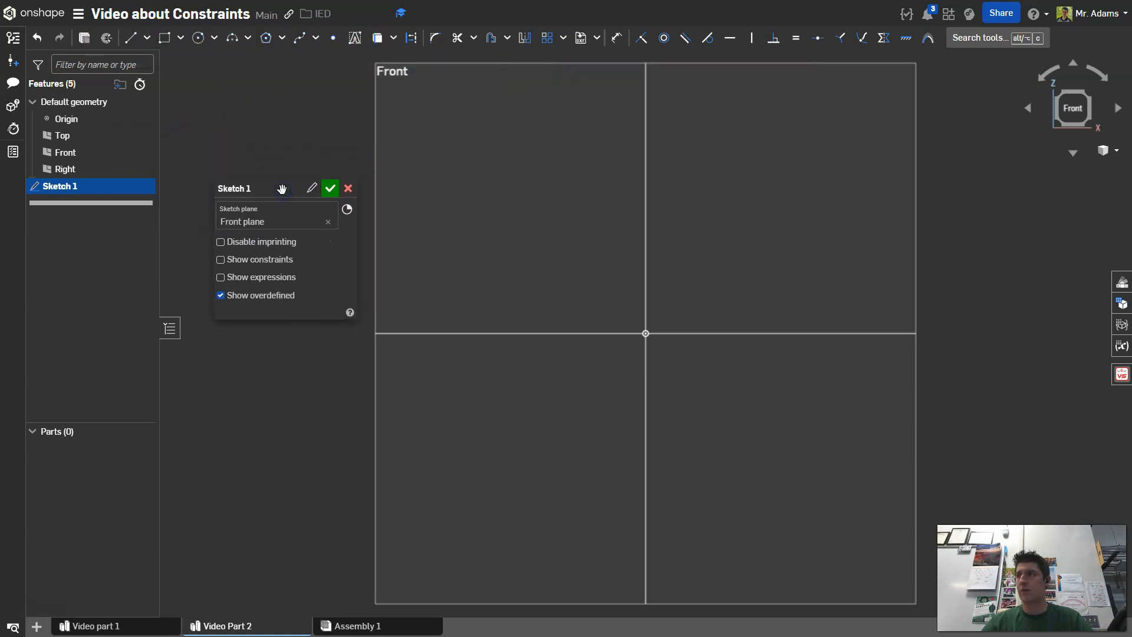
{"action": "left_click", "coordinate": [342, 192]}
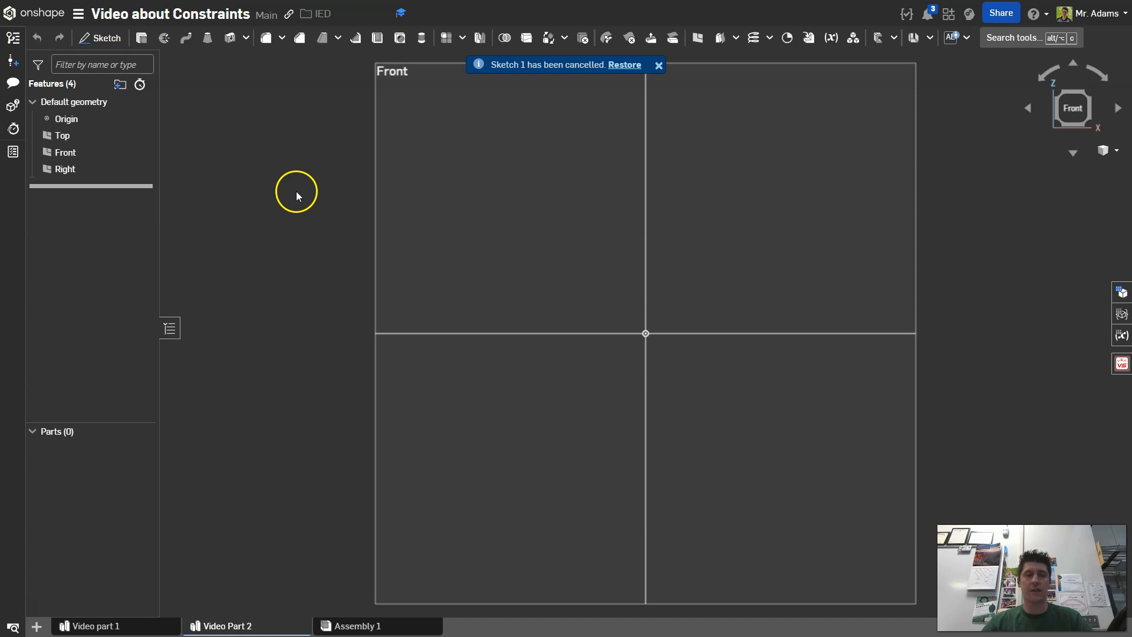
Create a sketch on the Front plane, accept it empty, and reopen it for editing.
{"action": "left_click", "coordinate": [100, 38]}
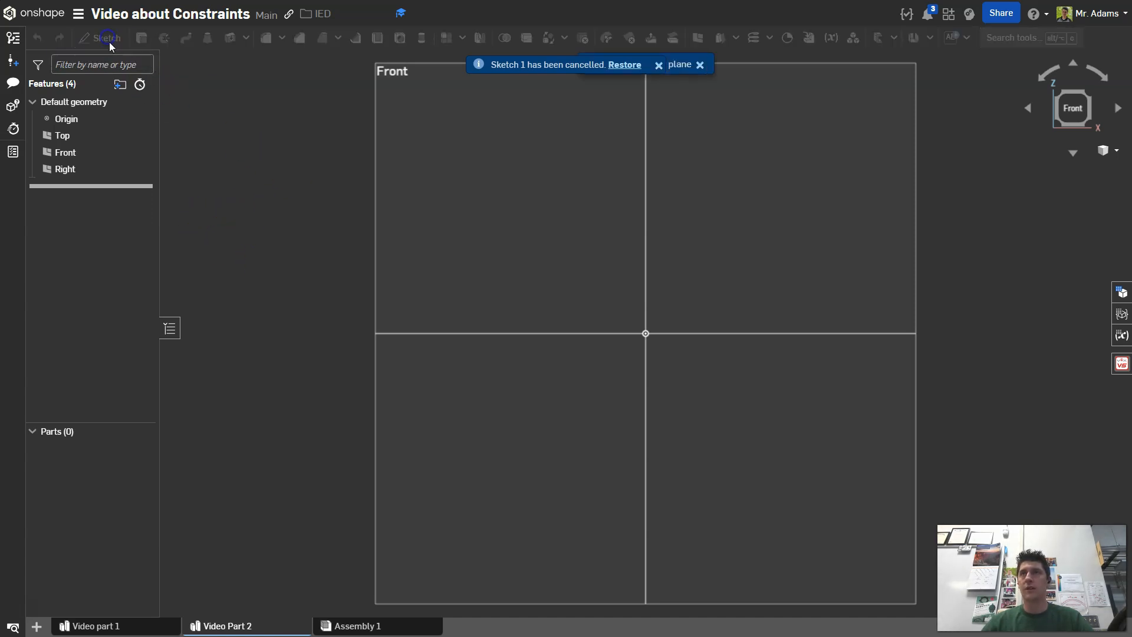
{"action": "left_click", "coordinate": [403, 99]}
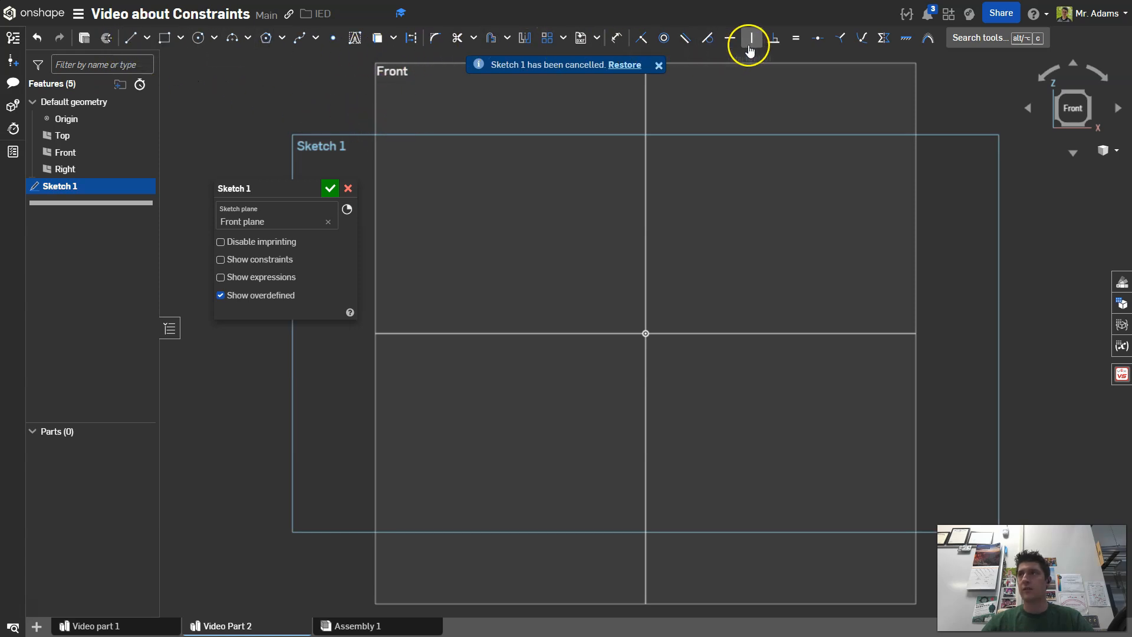
{"action": "left_click", "coordinate": [329, 189]}
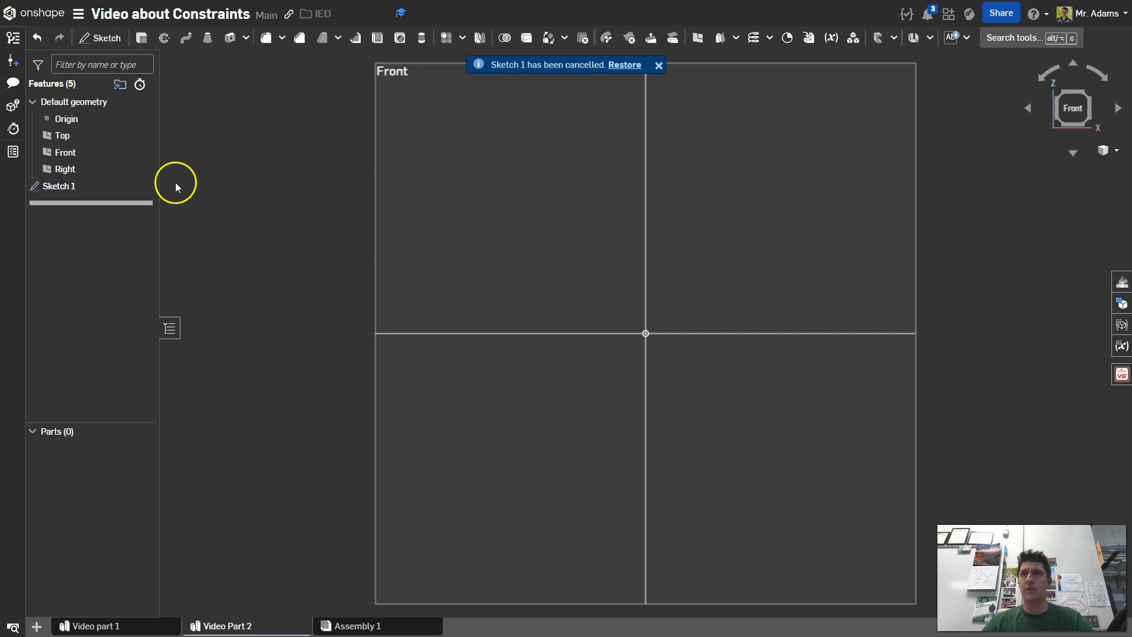
{"action": "double_click", "coordinate": [76, 185]}
{"action": "mouse_move", "coordinate": [262, 189]}
{"action": "left_mouse_down"}
{"action": "mouse_move", "coordinate": [159, 253]}
{"action": "mouse_move", "coordinate": [113, 255]}
{"action": "left_mouse_up"}
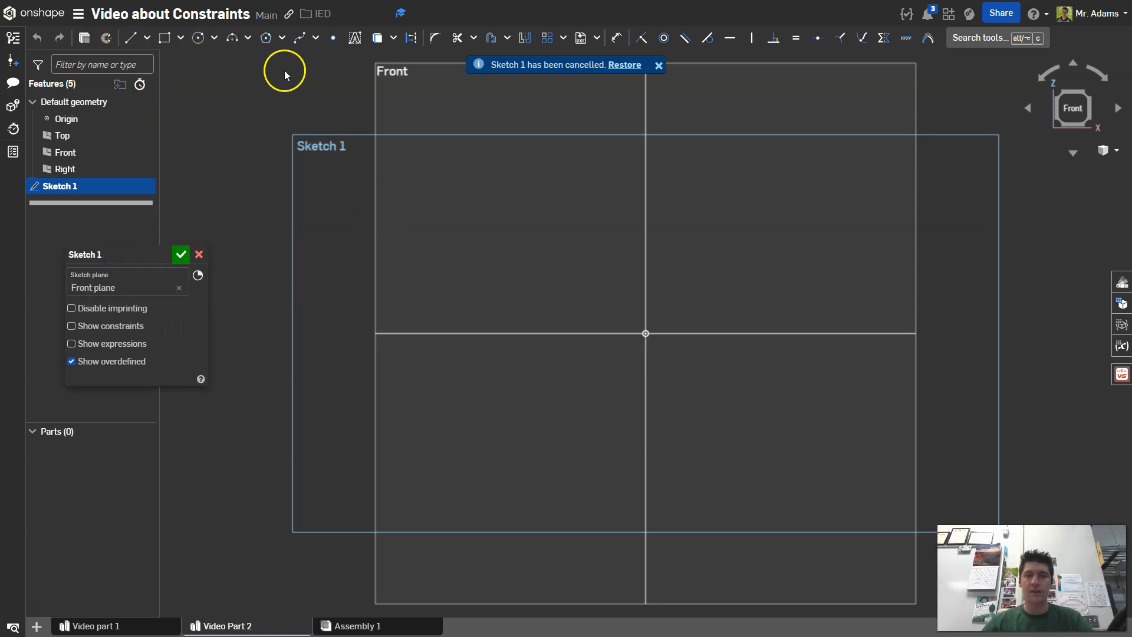
Sketch an irregular outline of ten connected lines around the origin, its lowest long line about 3.9 in, leaving a small gap between its two ends.
{"action": "left_click", "coordinate": [130, 44]}
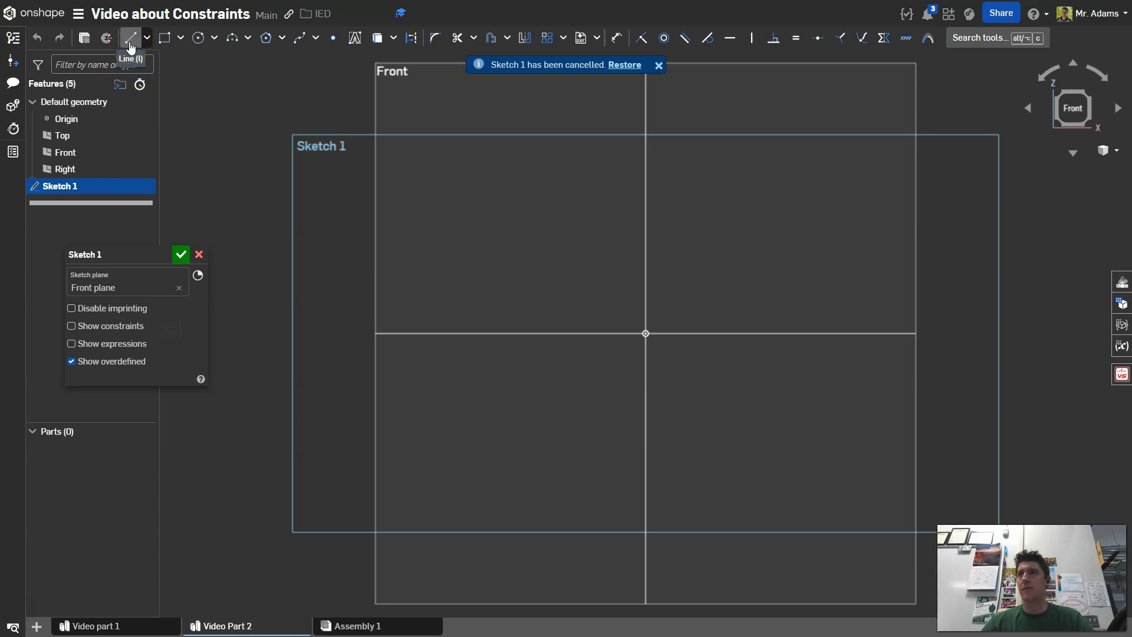
{"action": "left_click", "coordinate": [398, 475]}
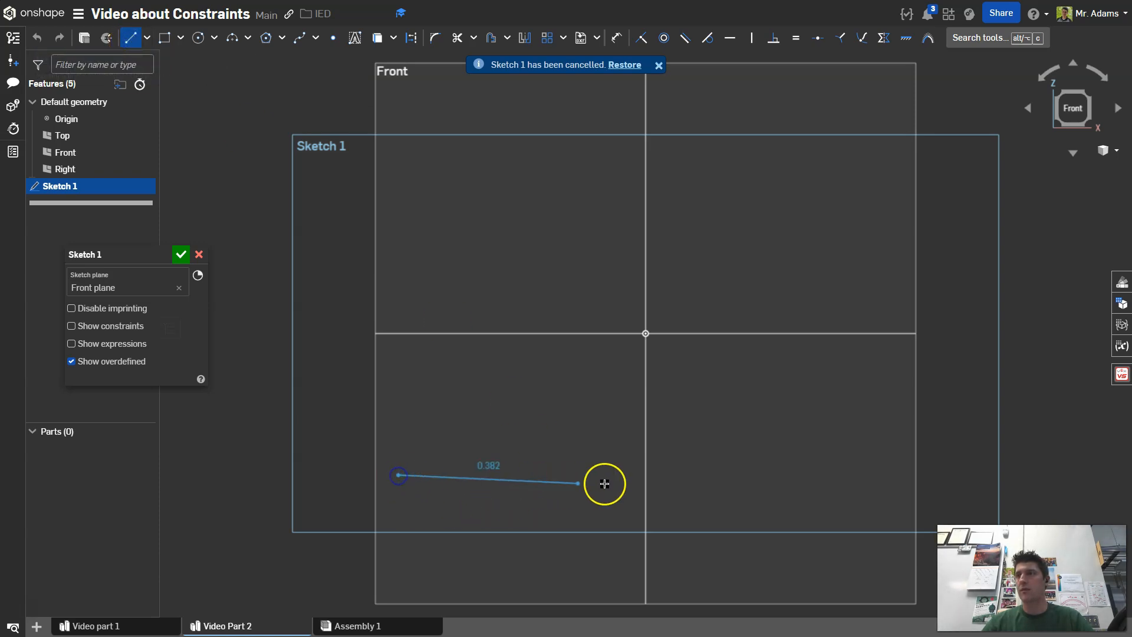
{"action": "left_click", "coordinate": [748, 513]}
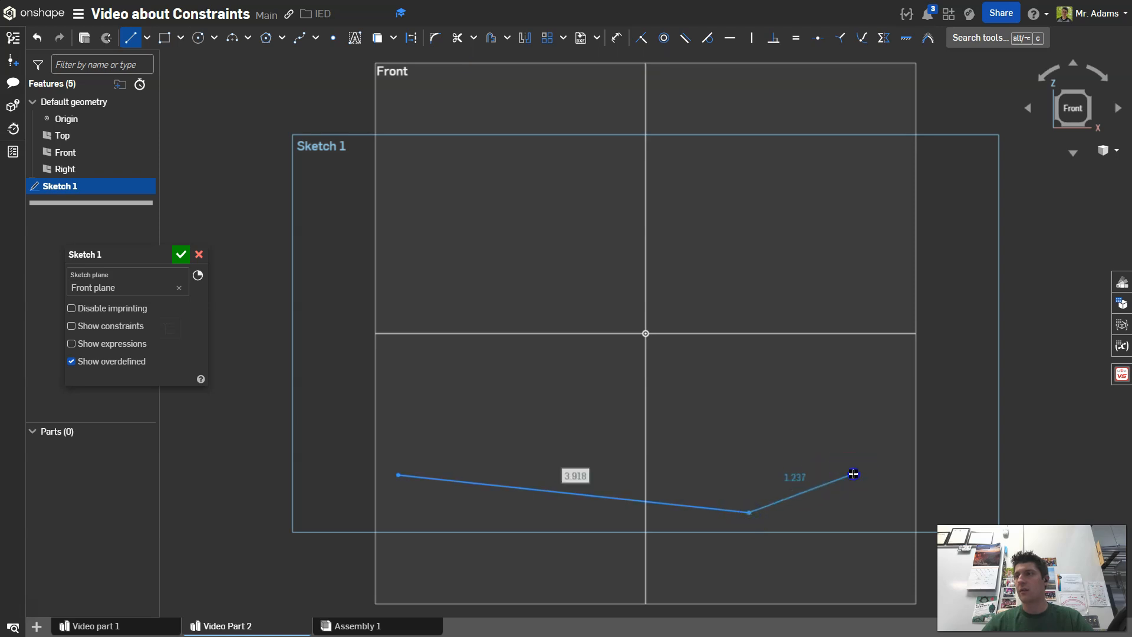
{"action": "left_click", "coordinate": [853, 474]}
{"action": "left_click", "coordinate": [782, 404]}
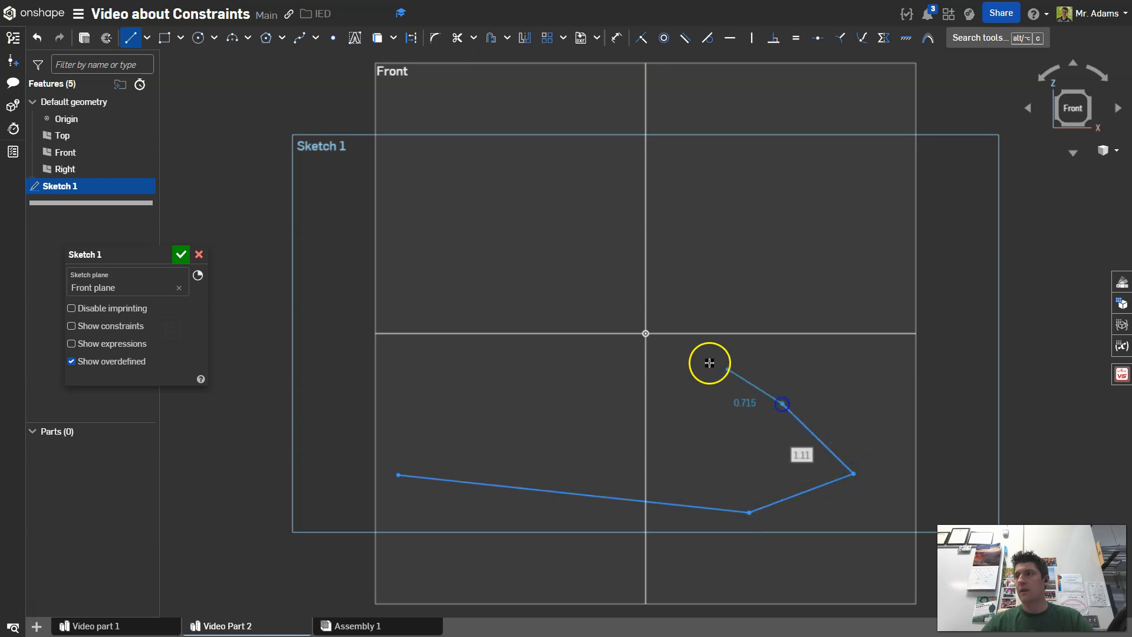
{"action": "left_click", "coordinate": [677, 387]}
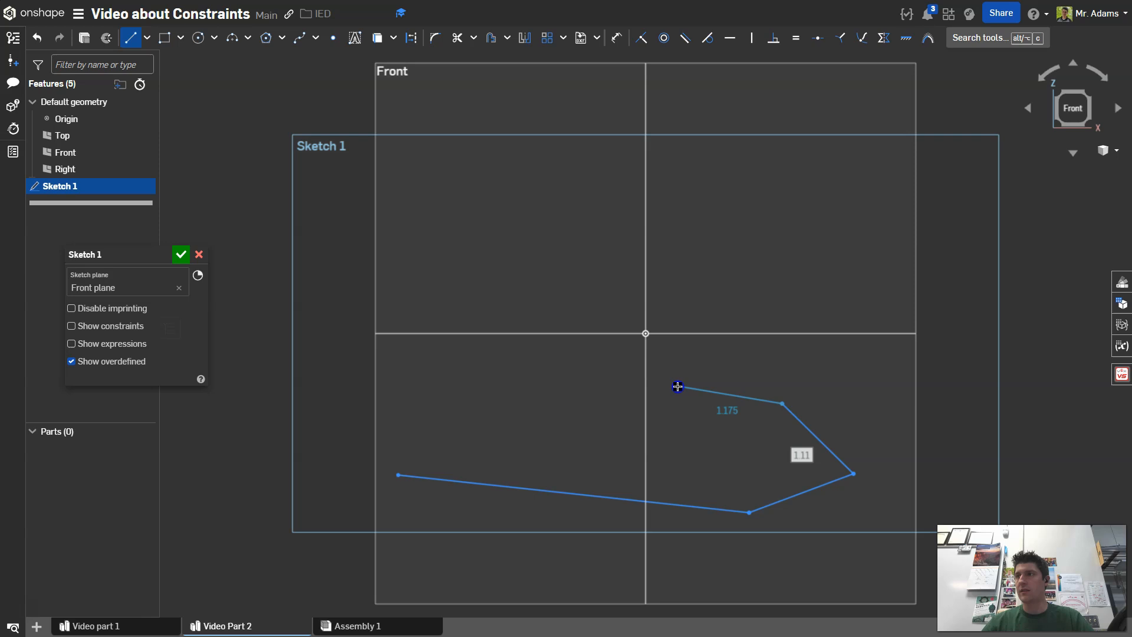
{"action": "left_click", "coordinate": [732, 291]}
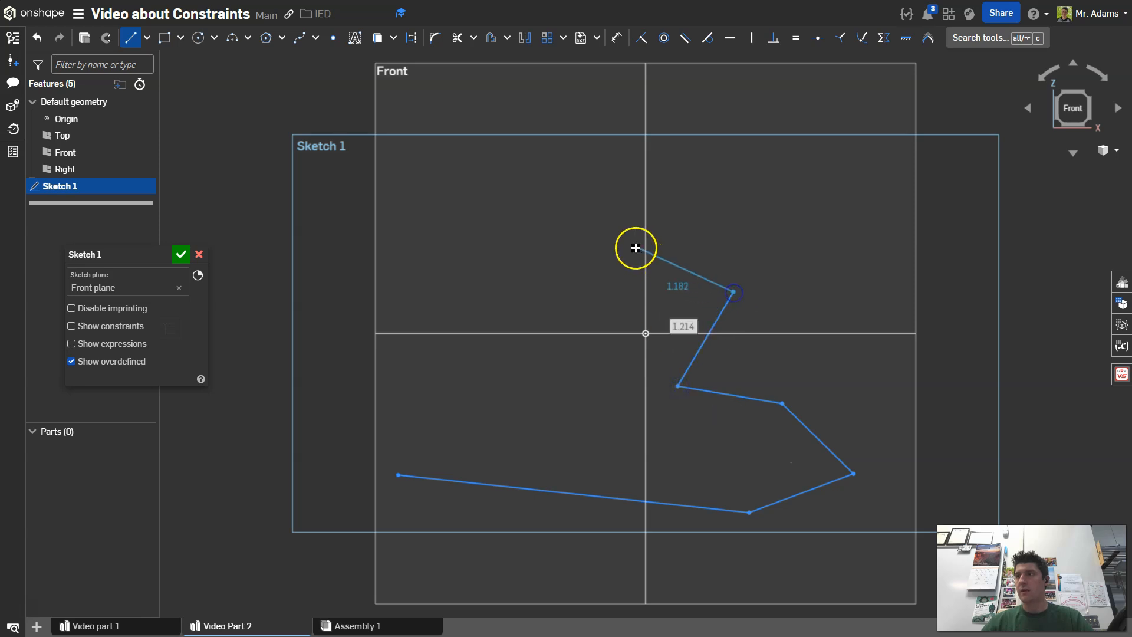
{"action": "left_click", "coordinate": [578, 273]}
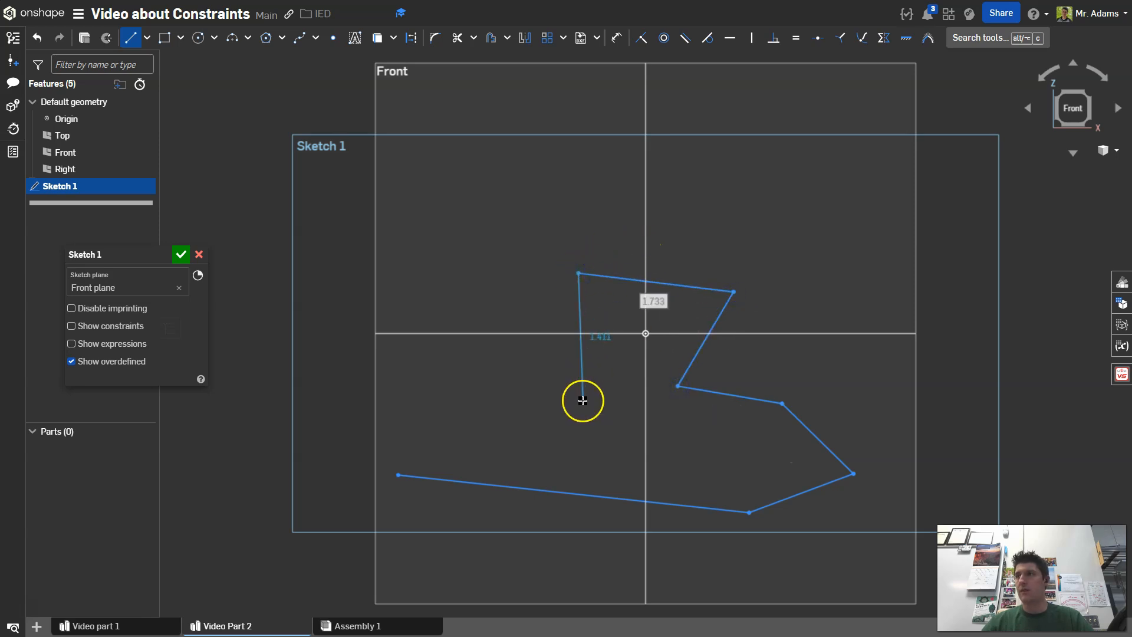
{"action": "left_click", "coordinate": [611, 412]}
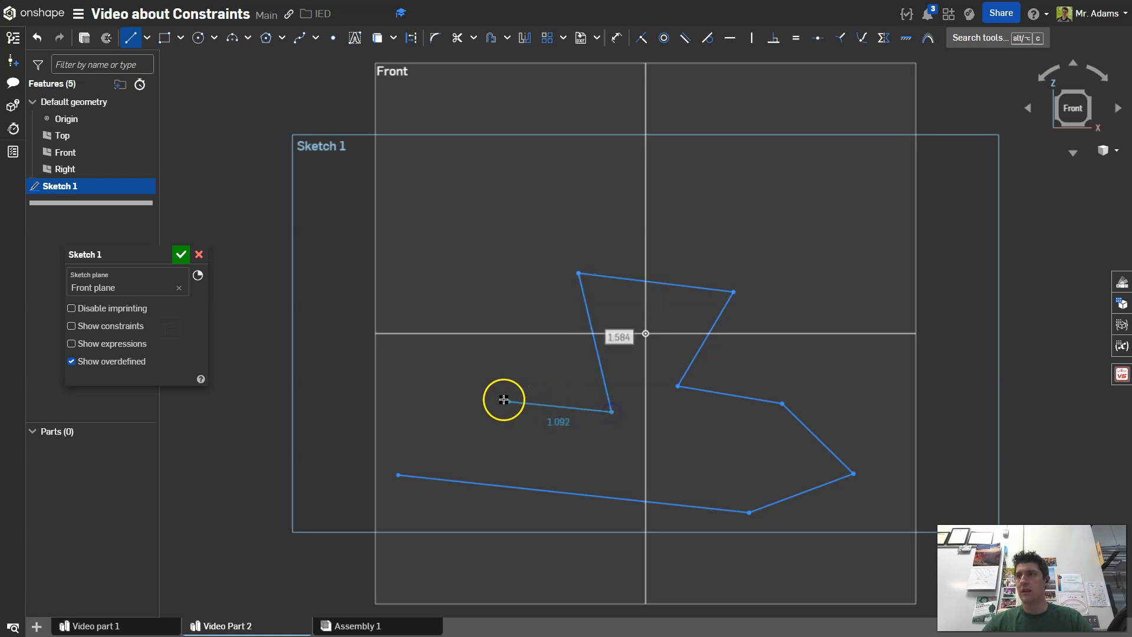
{"action": "left_click", "coordinate": [497, 389]}
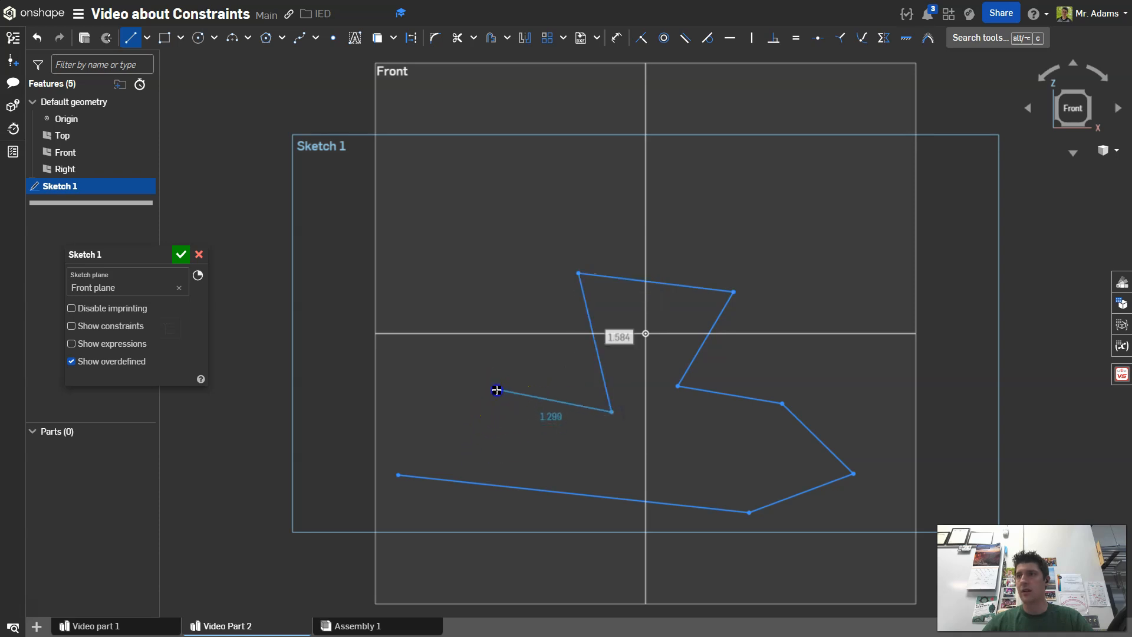
{"action": "left_click", "coordinate": [406, 419]}
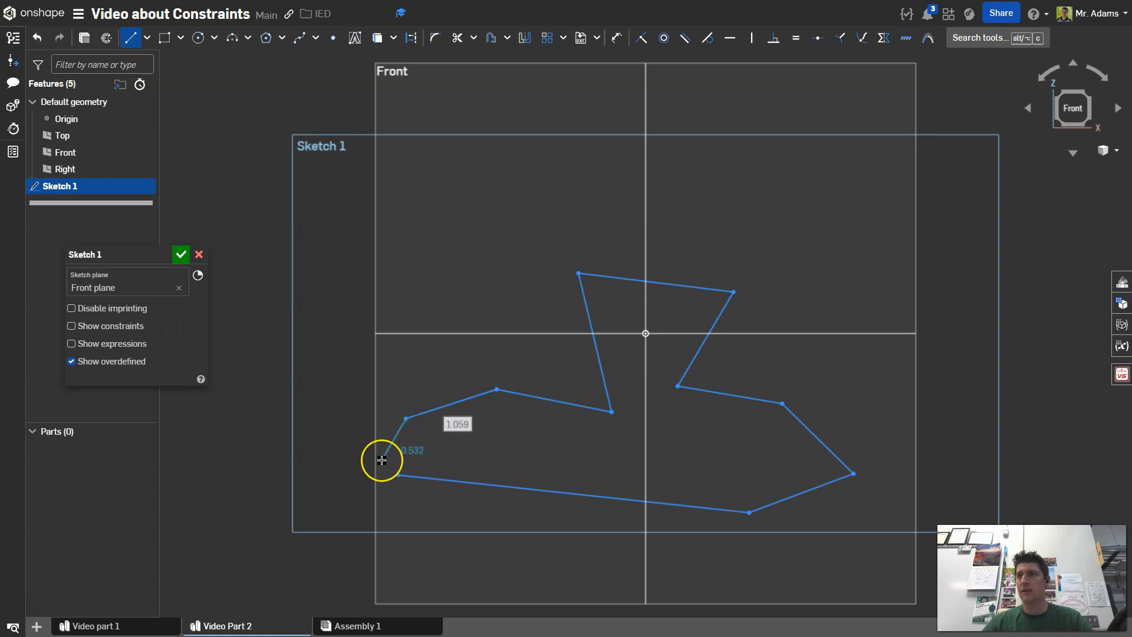
{"action": "left_click", "coordinate": [382, 461]}
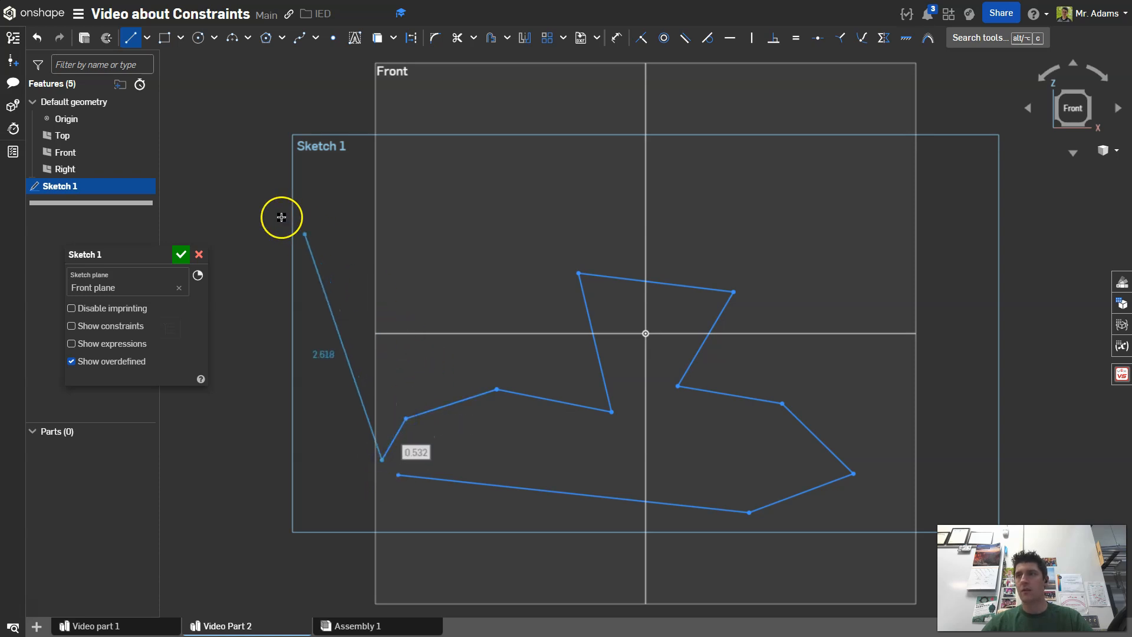
{"action": "key", "text": "Escape"}
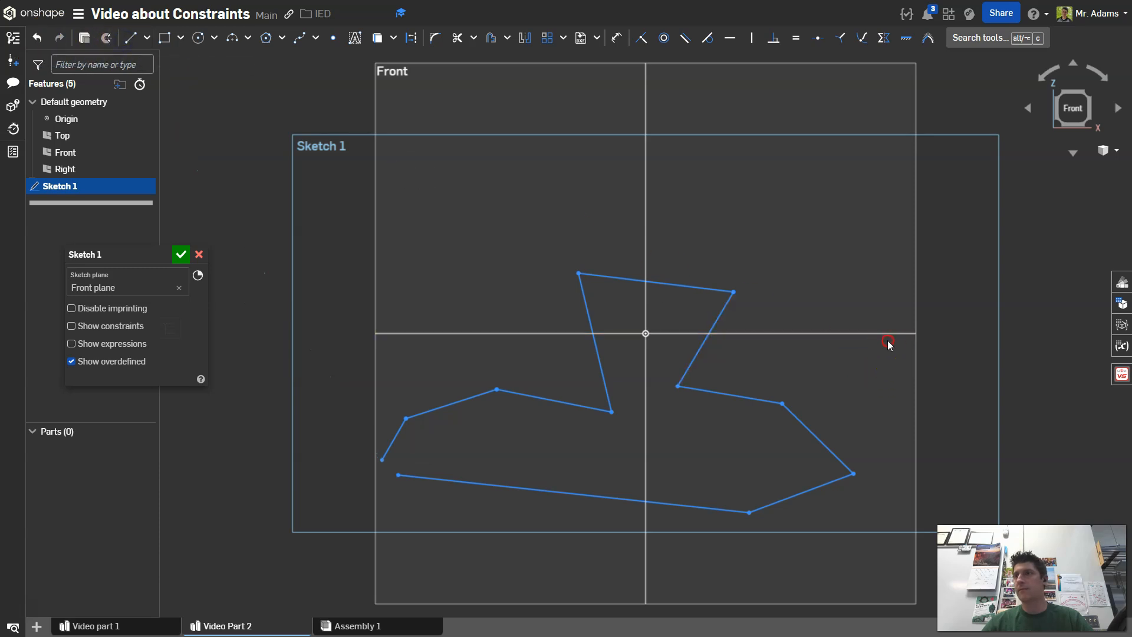
Try joining the outline's two open endpoints with a Coincident constraint, and undo it.
{"action": "middle_click_drag", "start_coordinate": [890, 344], "coordinate": [893, 301]}
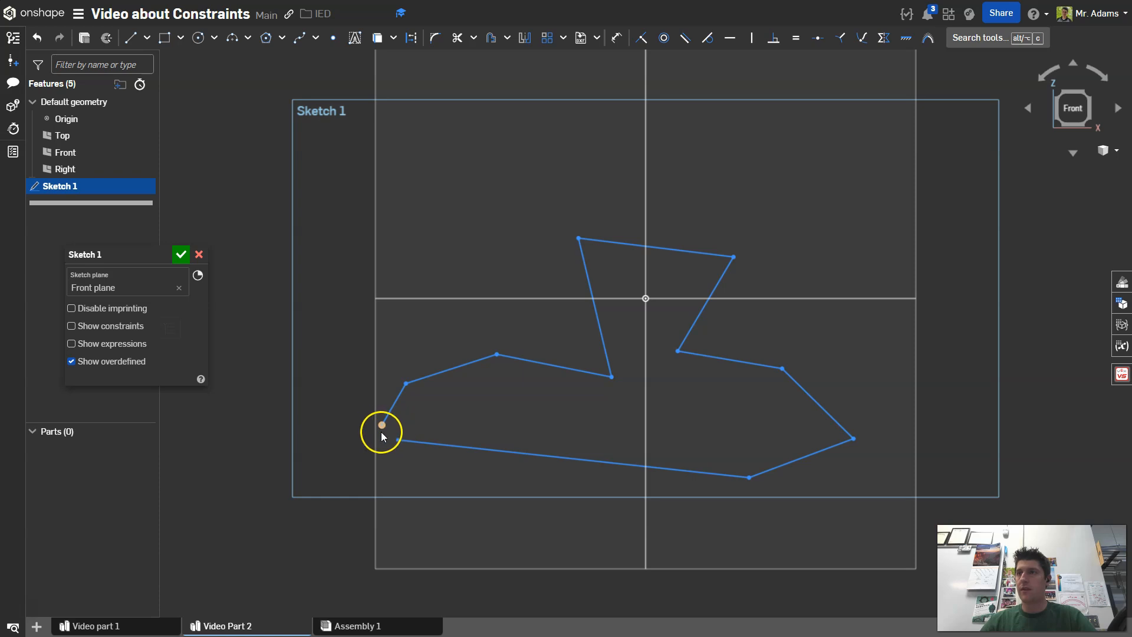
{"action": "scroll", "coordinate": [383, 427], "scroll_direction": "up", "scroll_amount": 5}
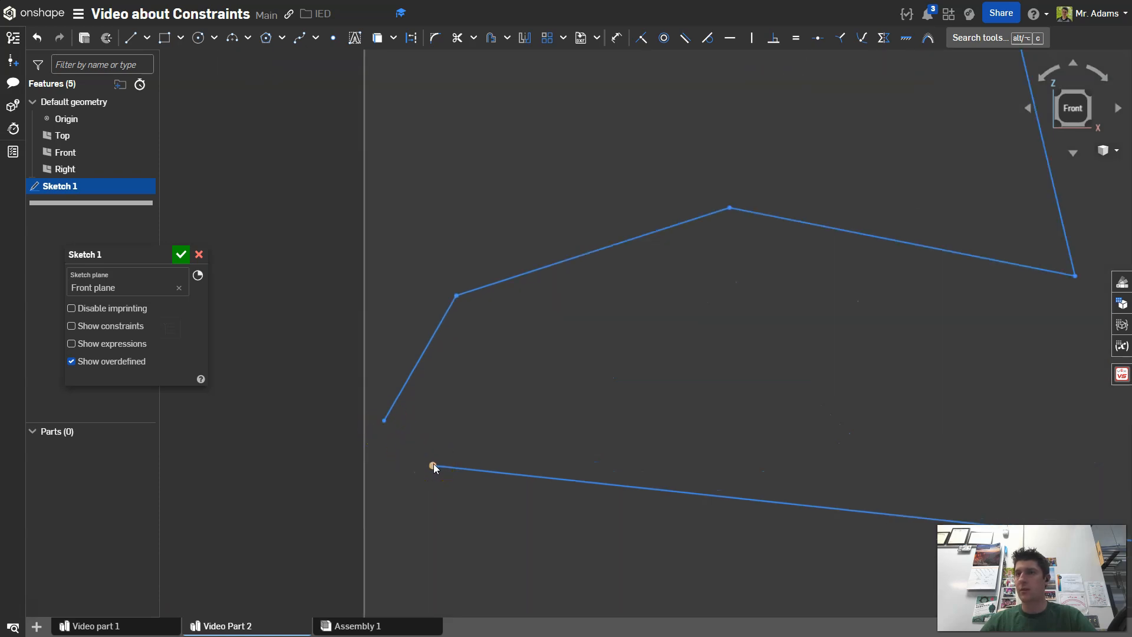
{"action": "scroll", "coordinate": [548, 406], "scroll_direction": "down", "scroll_amount": 5}
{"action": "middle_click_drag", "start_coordinate": [573, 360], "coordinate": [571, 360]}
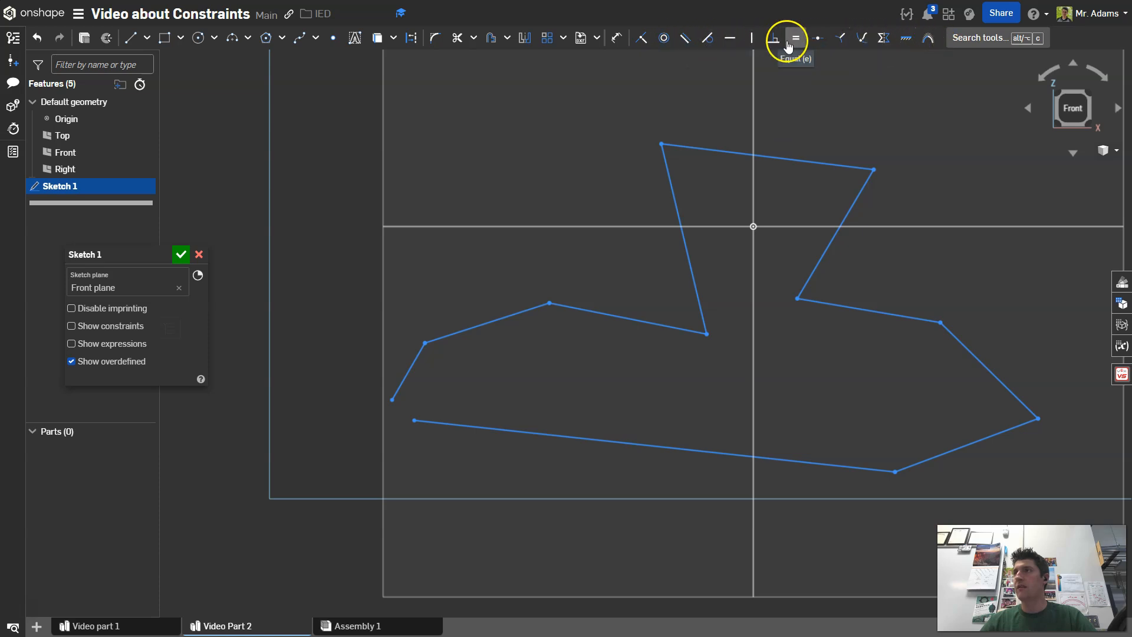
{"action": "left_click", "coordinate": [645, 41]}
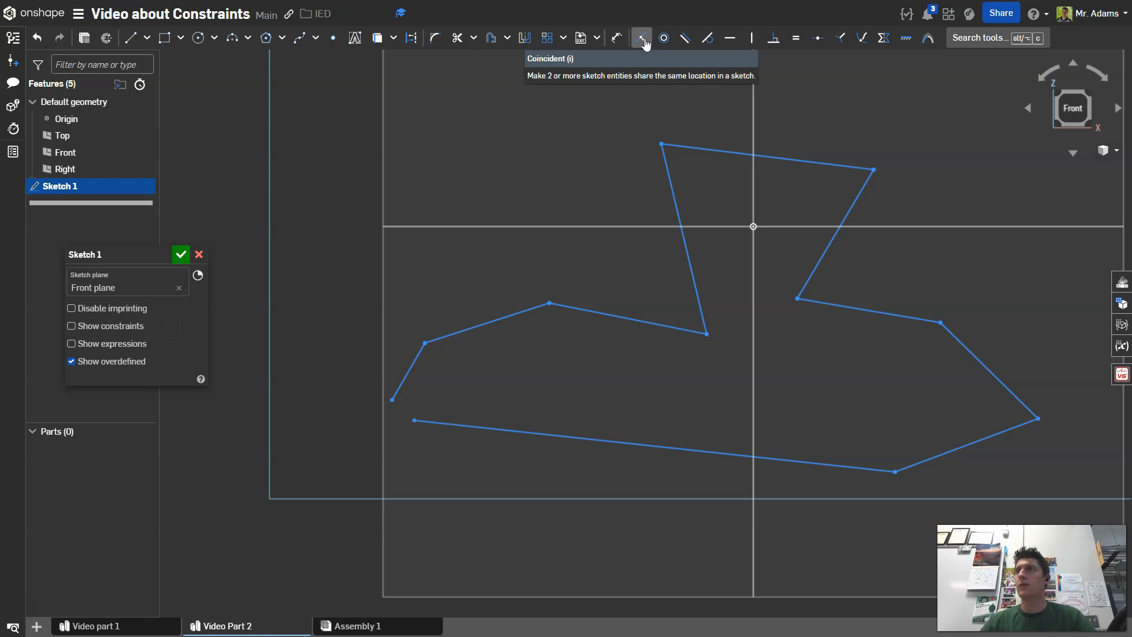
{"action": "left_click", "coordinate": [645, 39]}
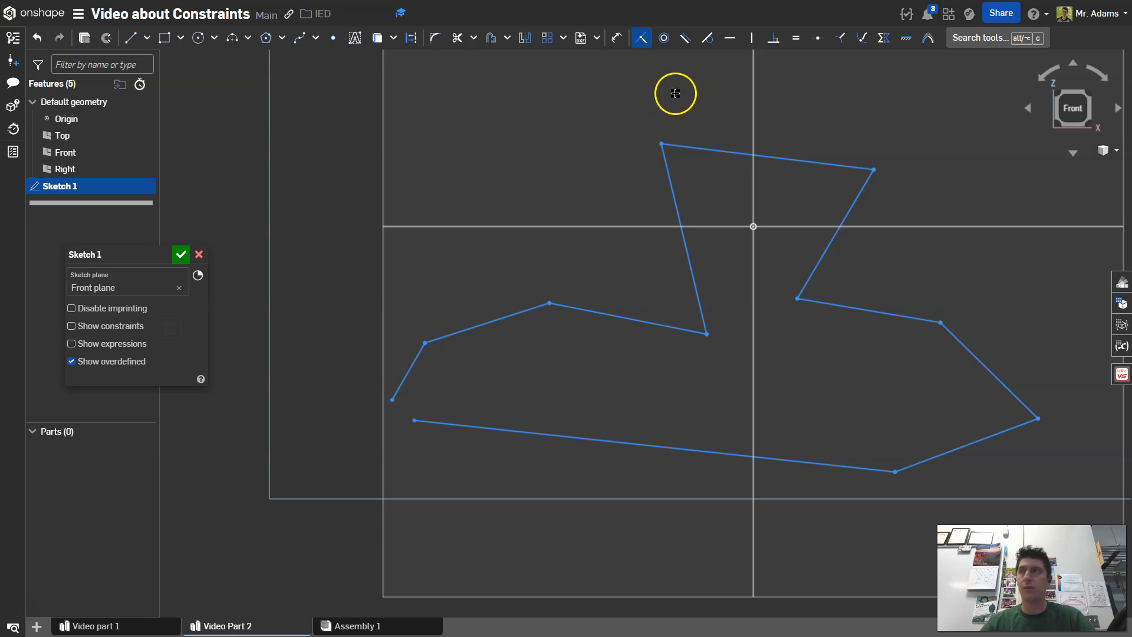
{"action": "left_click", "coordinate": [393, 402]}
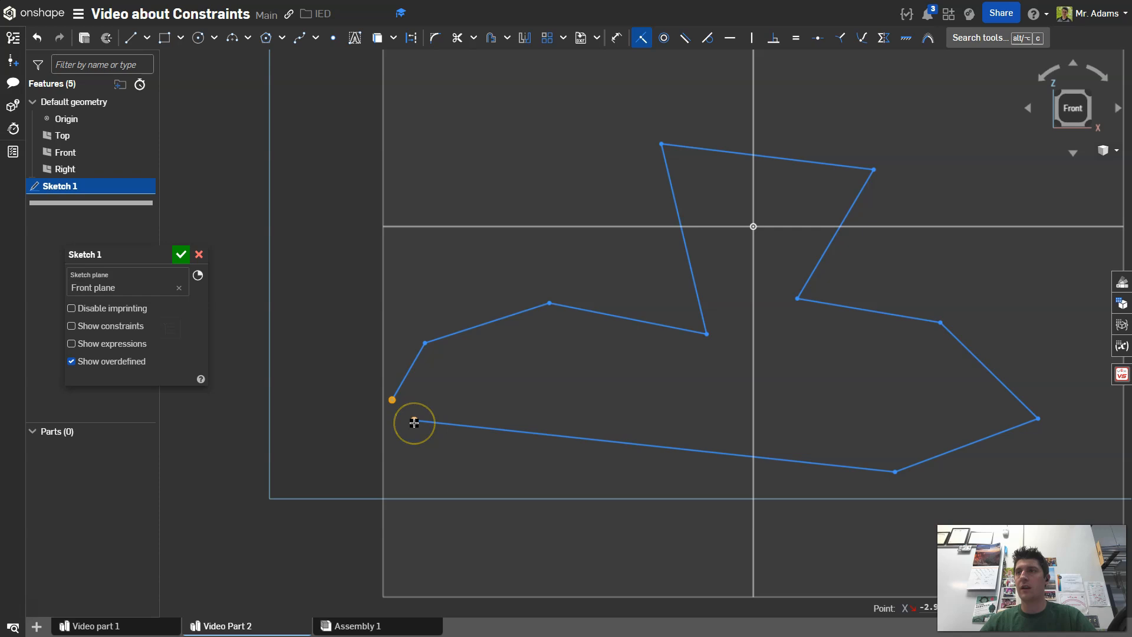
{"action": "left_click", "coordinate": [414, 423]}
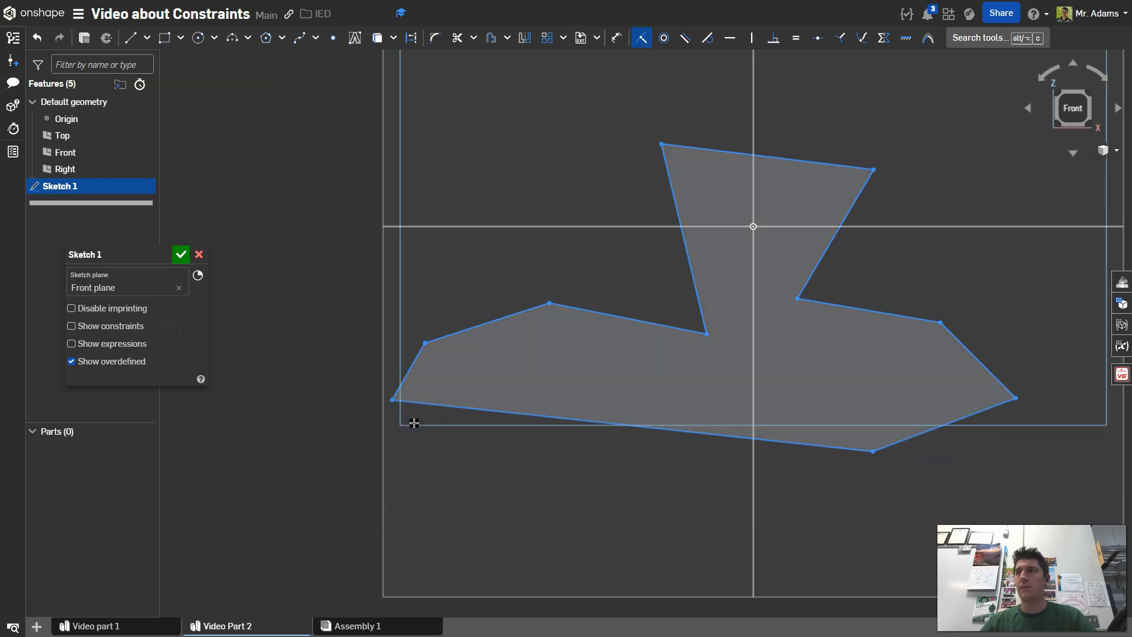
{"action": "scroll", "coordinate": [436, 391], "scroll_direction": "up", "scroll_amount": 1}
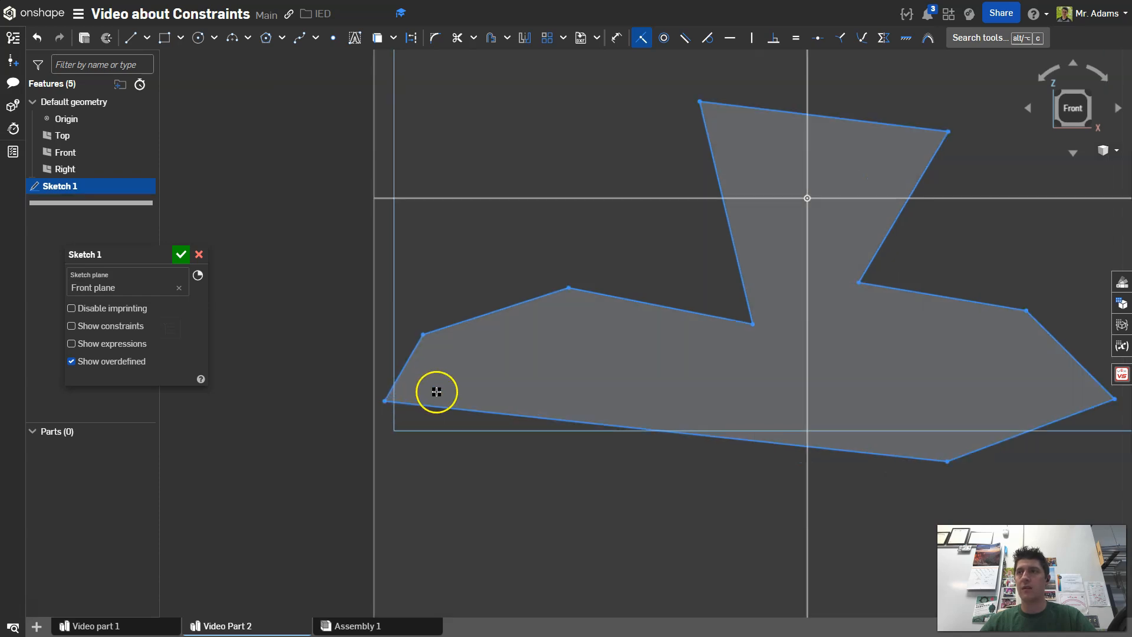
{"action": "scroll", "coordinate": [436, 391], "scroll_direction": "up", "scroll_amount": 2}
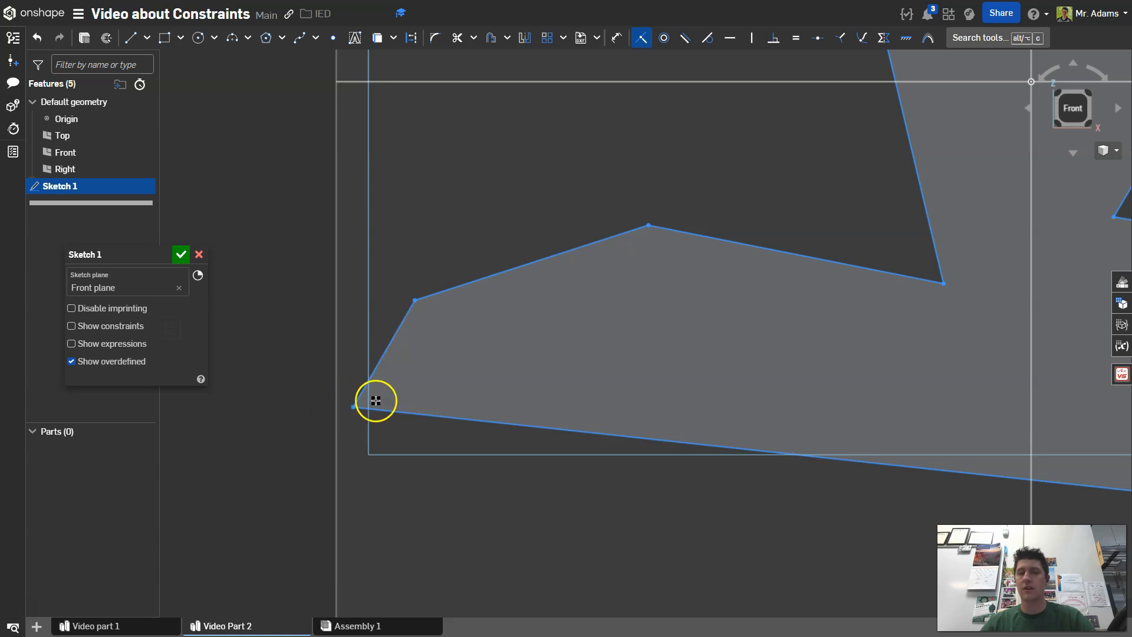
{"action": "key", "text": "Escape"}
{"action": "key", "text": "ctrl+z"}
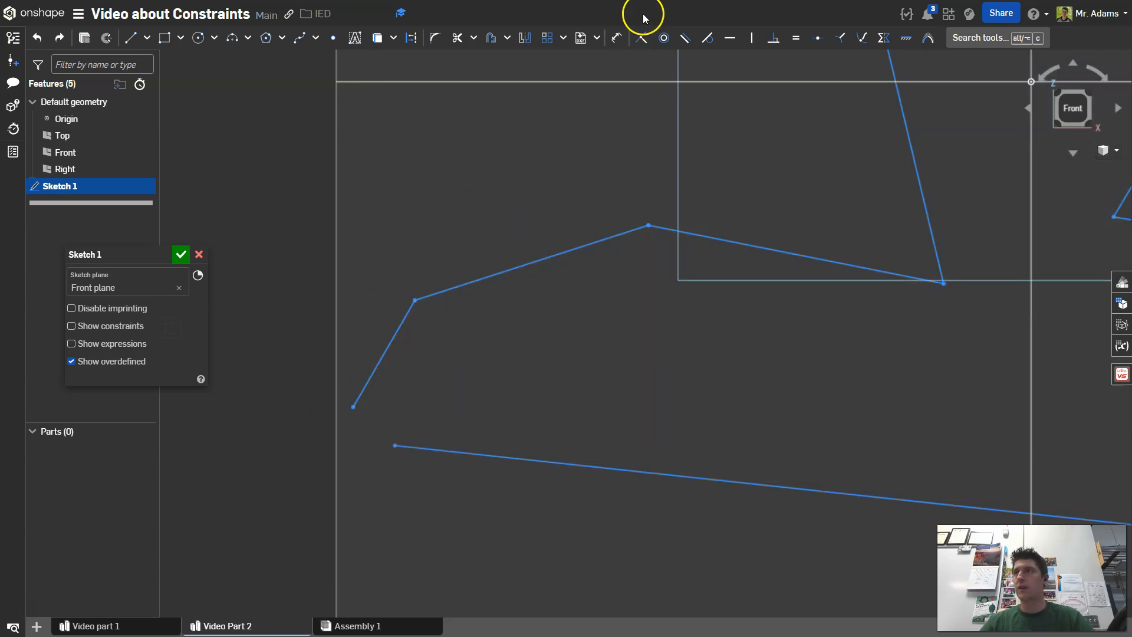
Close the gap in the outline with a Coincident constraint between the short left line's lower end and the long bottom line's left end.
{"action": "left_click", "coordinate": [644, 39]}
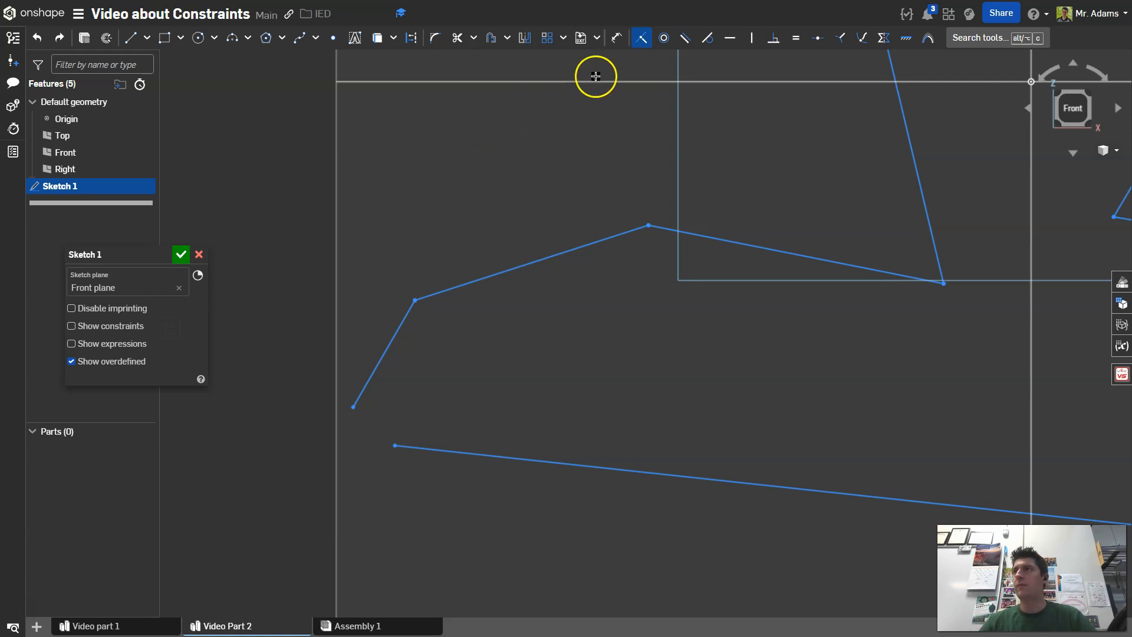
{"action": "left_click", "coordinate": [354, 408]}
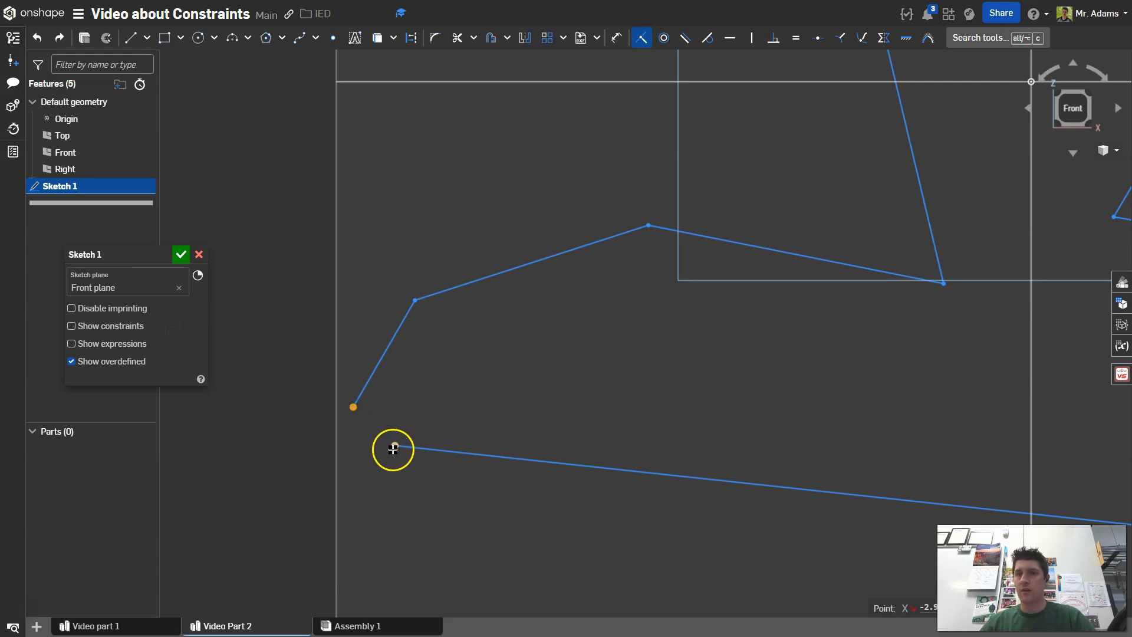
{"action": "left_click", "coordinate": [395, 447]}
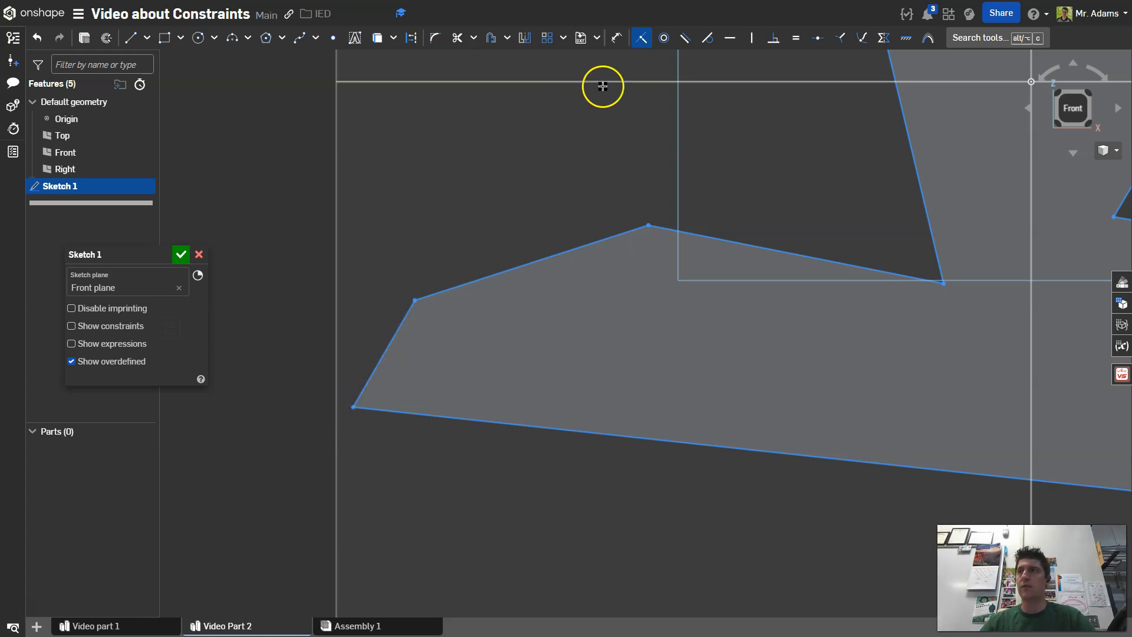
{"action": "left_click", "coordinate": [644, 40]}
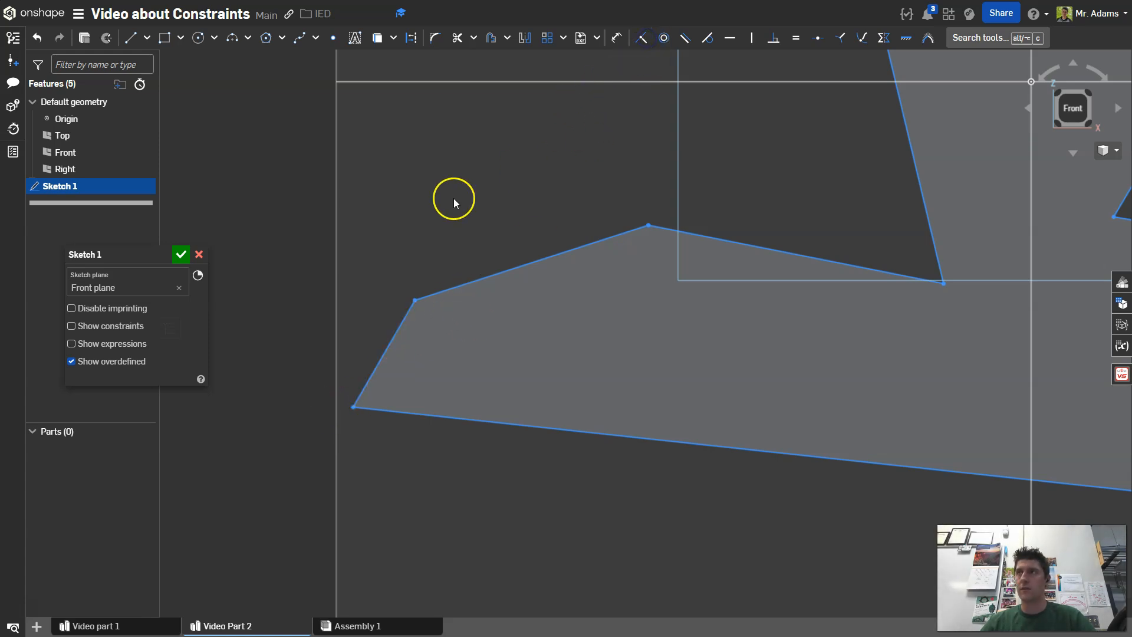
{"action": "left_click", "coordinate": [641, 38]}
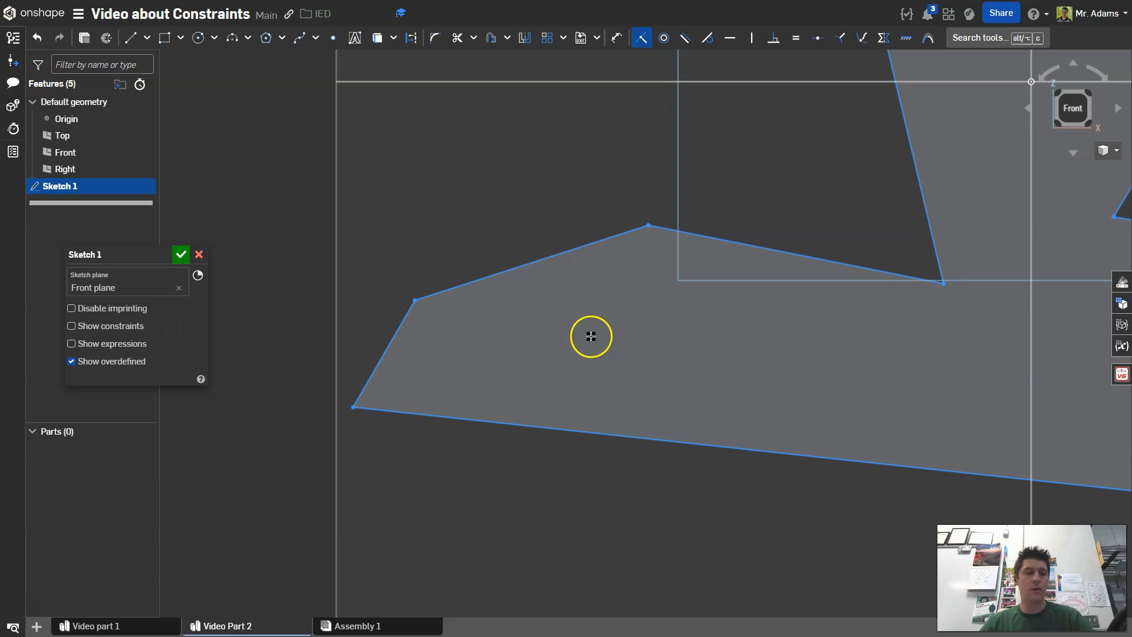
{"action": "key", "text": "Escape"}
Constrain the outline's long bottom line to be horizontal and the short line at its left end to be vertical.
{"action": "scroll", "coordinate": [661, 237], "scroll_direction": "down", "scroll_amount": 3}
{"action": "mouse_move", "coordinate": [760, 184]}
{"action": "middle_mouse_down"}
{"action": "mouse_move", "coordinate": [710, 186]}
{"action": "mouse_move", "coordinate": [506, 261]}
{"action": "middle_mouse_up"}
{"action": "scroll", "coordinate": [554, 235], "scroll_direction": "down", "scroll_amount": 2}
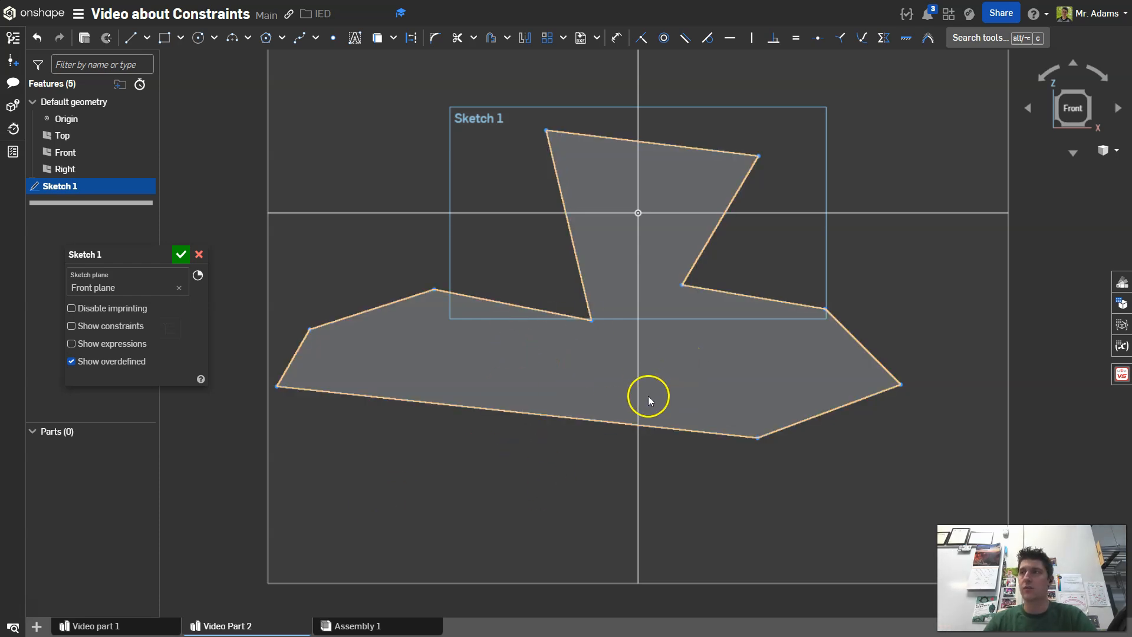
{"action": "scroll", "coordinate": [272, 316], "scroll_direction": "up", "scroll_amount": 1}
{"action": "mouse_move", "coordinate": [360, 355]}
{"action": "right_mouse_down"}
{"action": "mouse_move", "coordinate": [384, 354]}
{"action": "mouse_move", "coordinate": [352, 357]}
{"action": "right_mouse_up"}
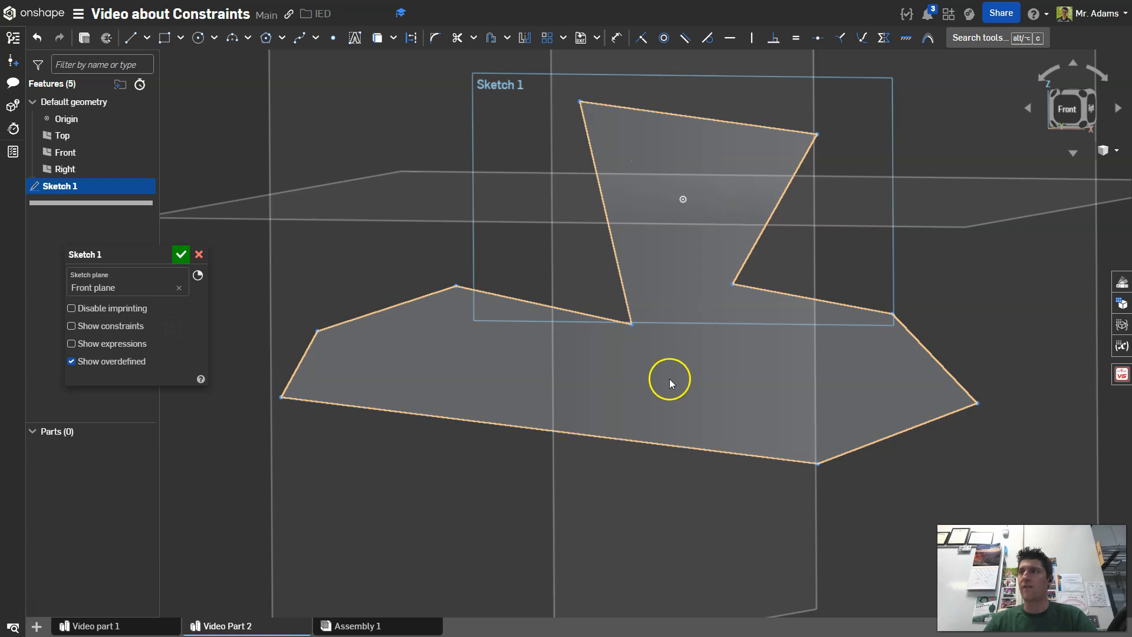
{"action": "left_click", "coordinate": [1057, 122]}
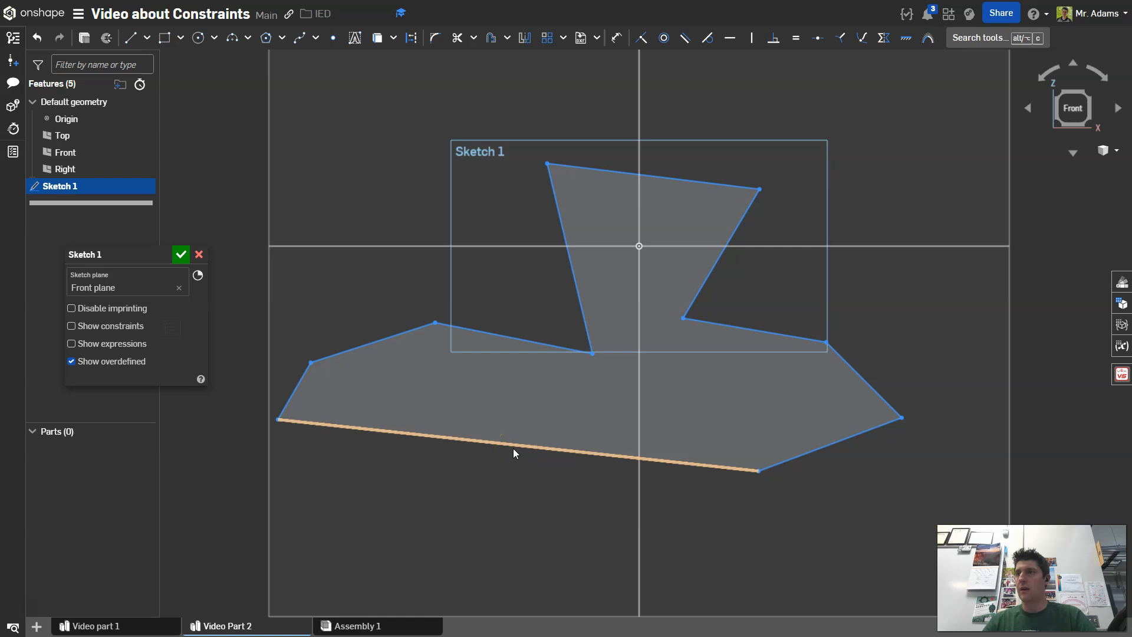
{"action": "left_click", "coordinate": [730, 39]}
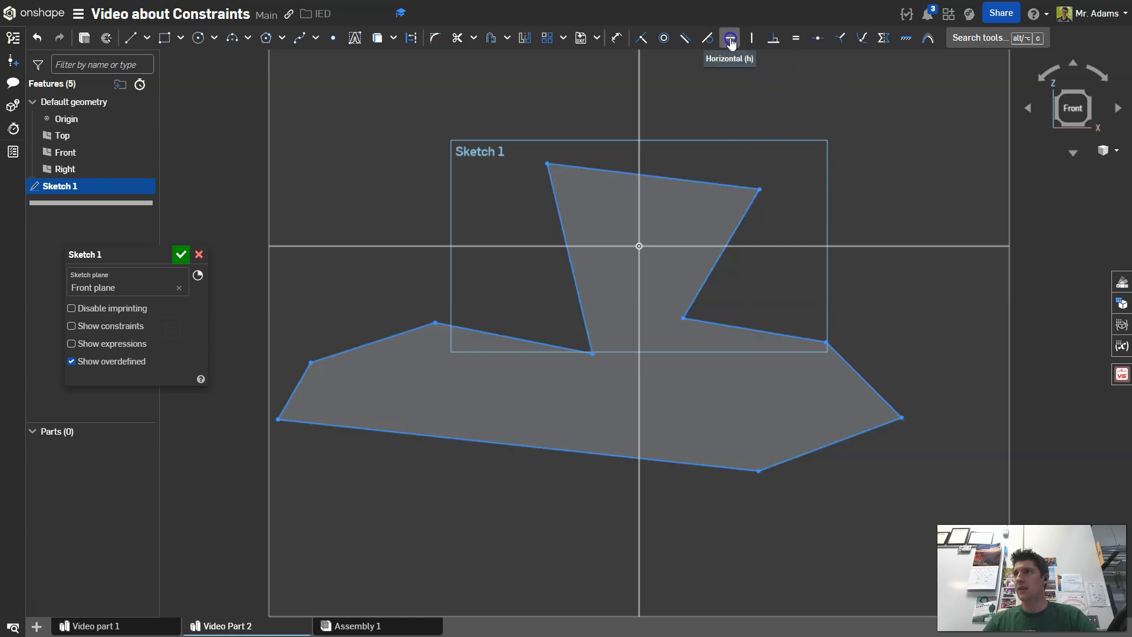
{"action": "left_click", "coordinate": [542, 448]}
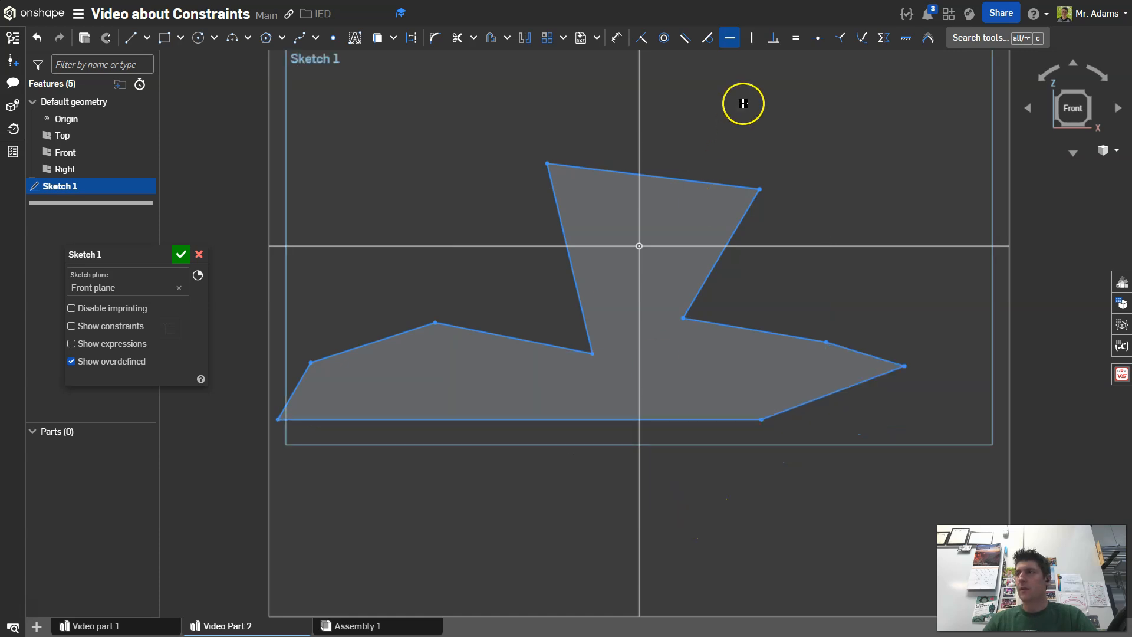
{"action": "left_click", "coordinate": [753, 39]}
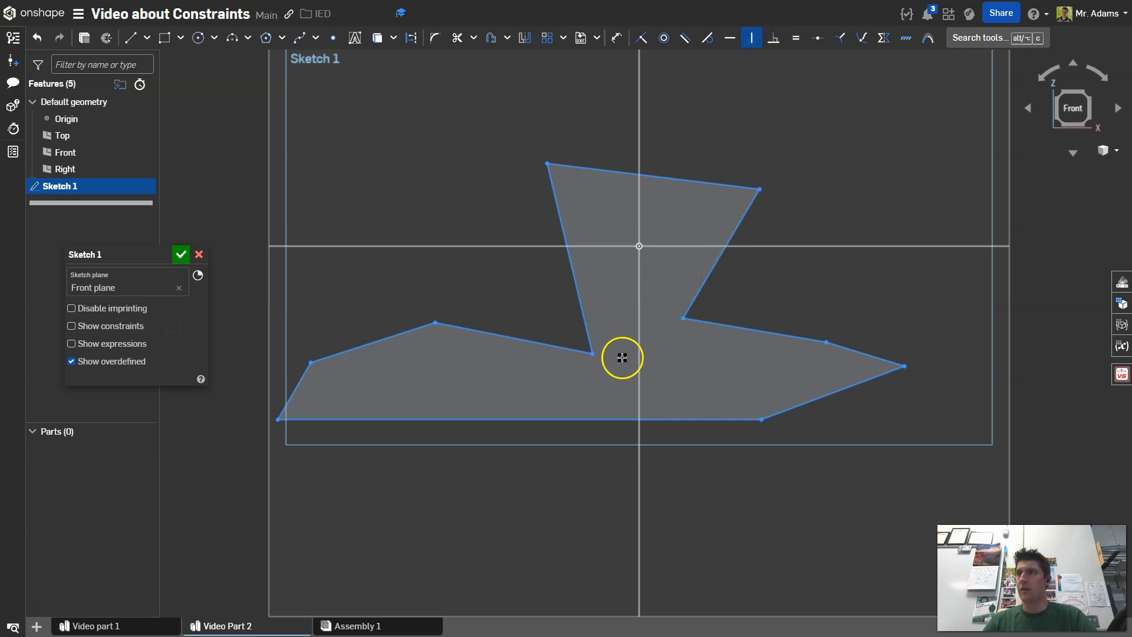
{"action": "left_click", "coordinate": [295, 388]}
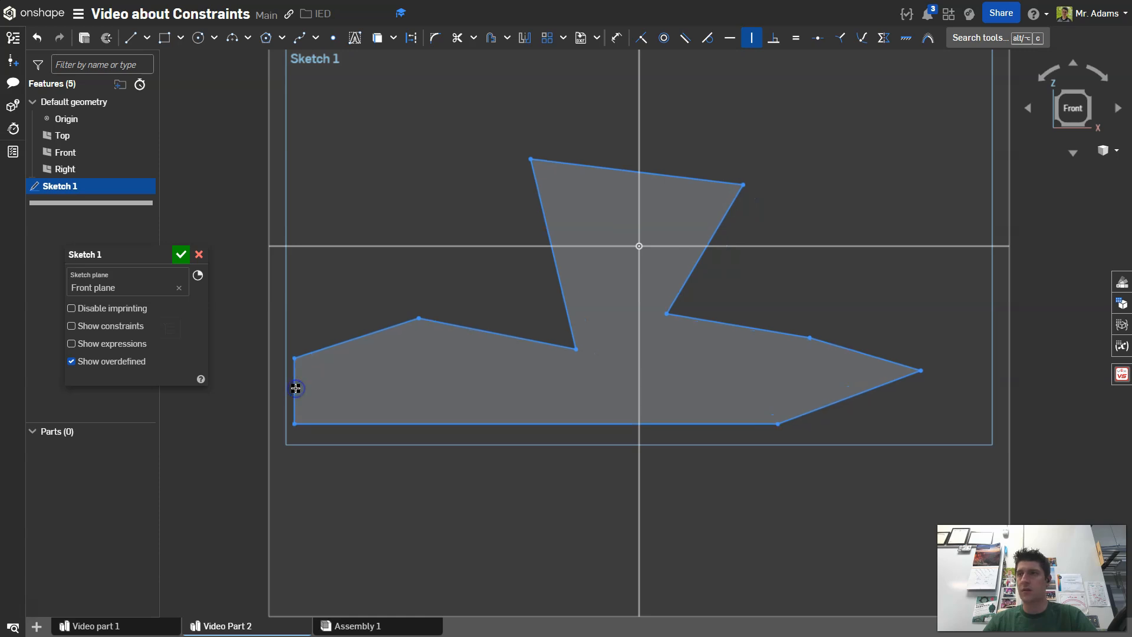
Try a Vertical constraint on the topmost line of the outline, and undo it.
{"action": "left_click", "coordinate": [606, 167]}
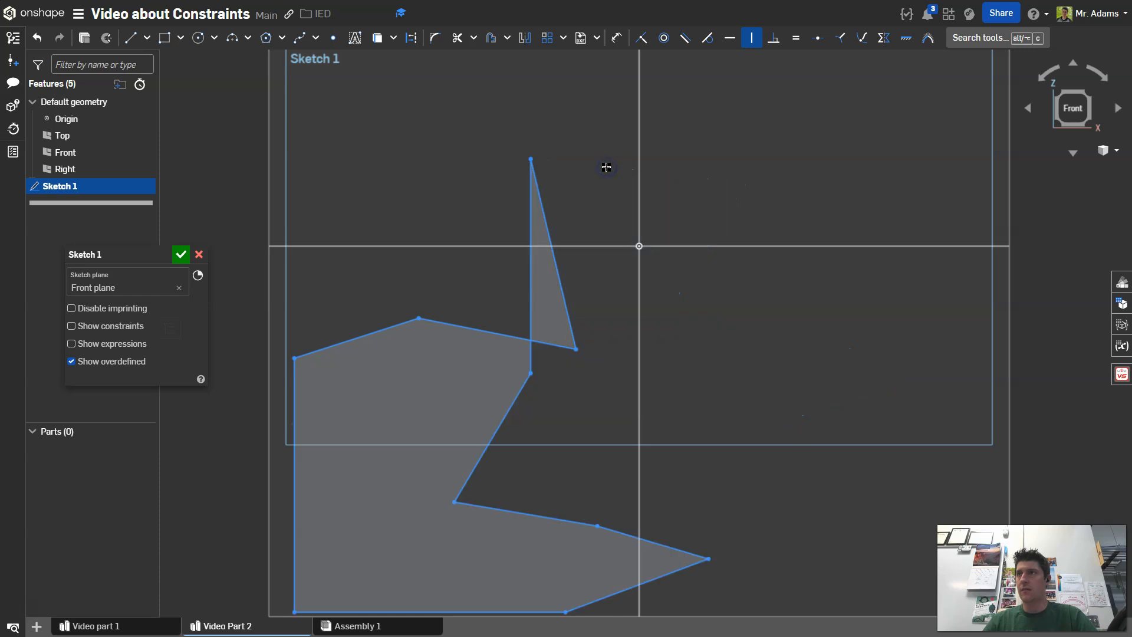
{"action": "scroll", "coordinate": [605, 180], "scroll_direction": "down", "scroll_amount": 3}
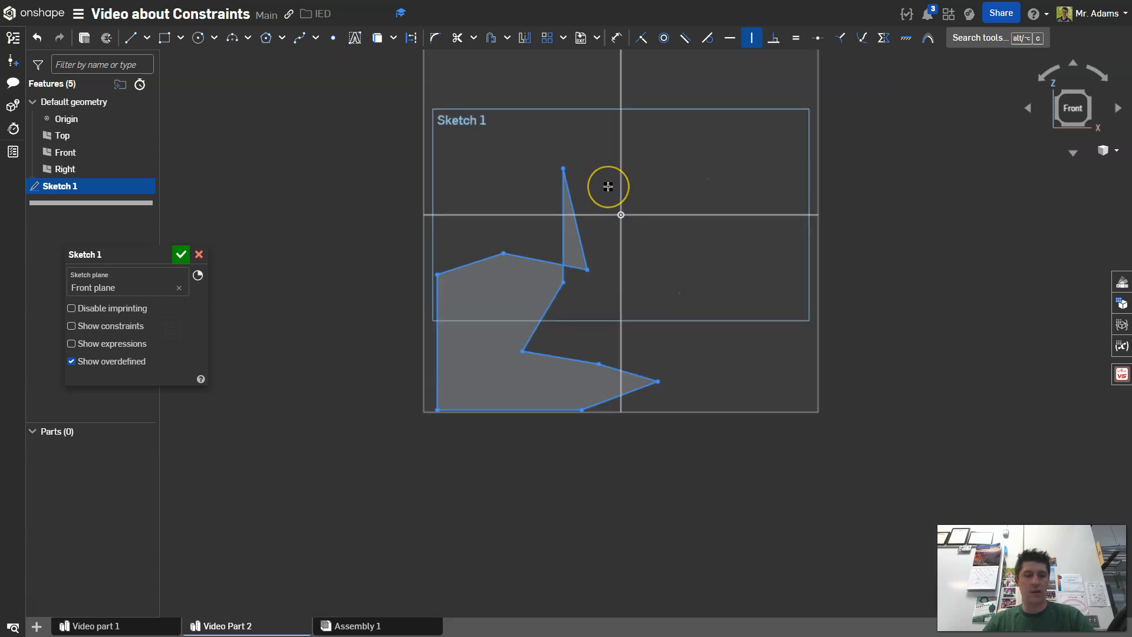
{"action": "key", "text": "ctrl+z"}
{"action": "scroll", "coordinate": [607, 185], "scroll_direction": "up", "scroll_amount": 2}
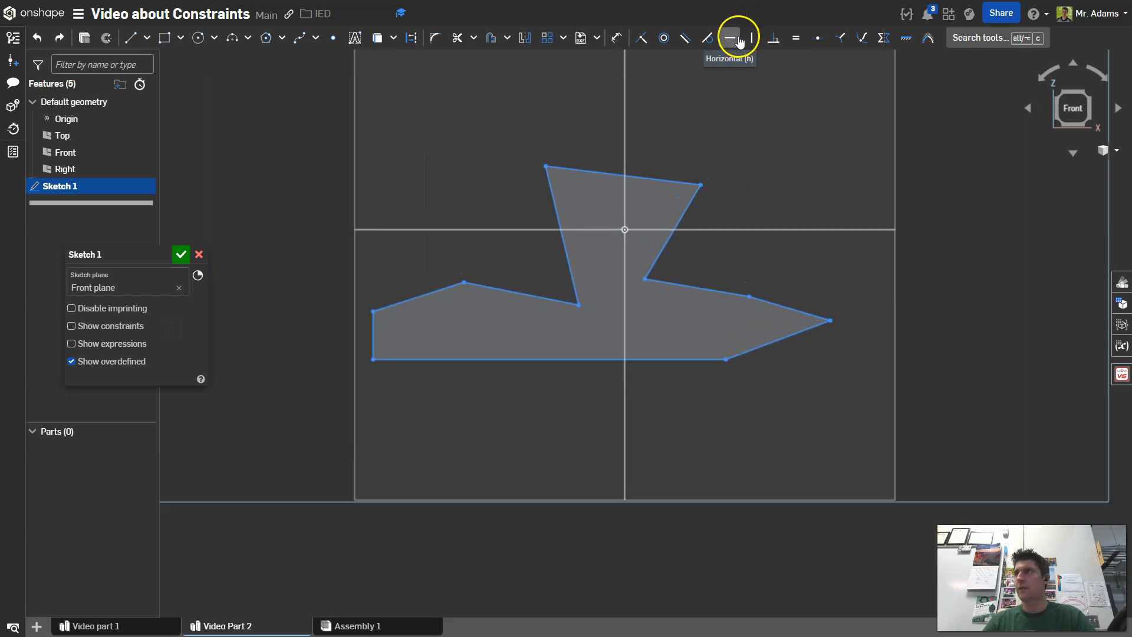
Constrain the outline's topmost line to be horizontal and the upper block's left side to be vertical.
{"action": "left_click", "coordinate": [731, 41]}
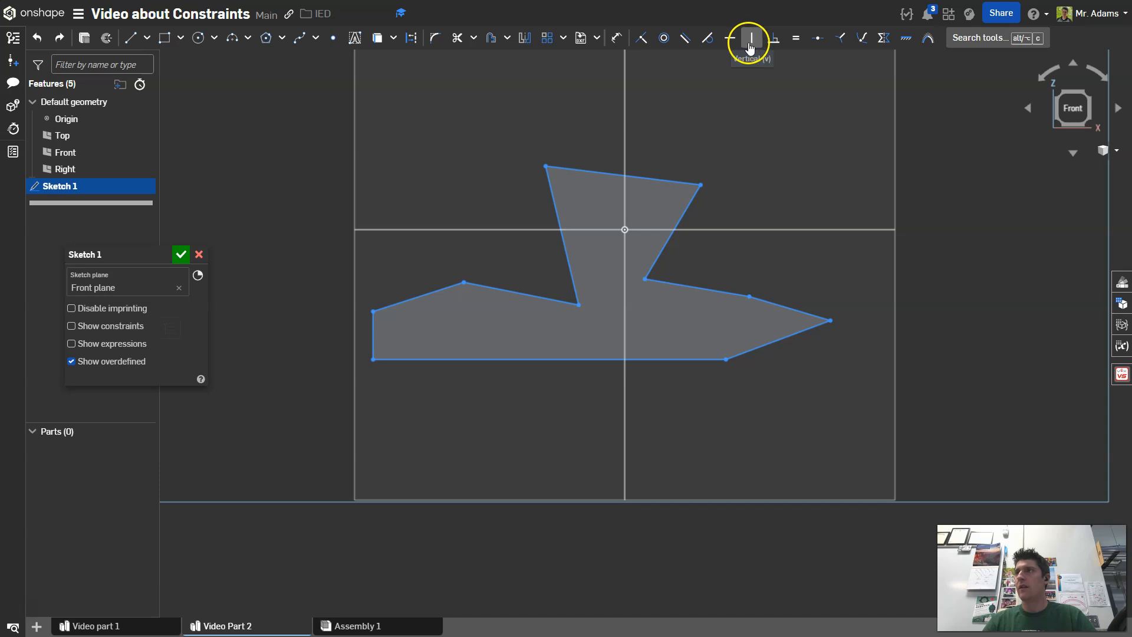
{"action": "left_click", "coordinate": [637, 176]}
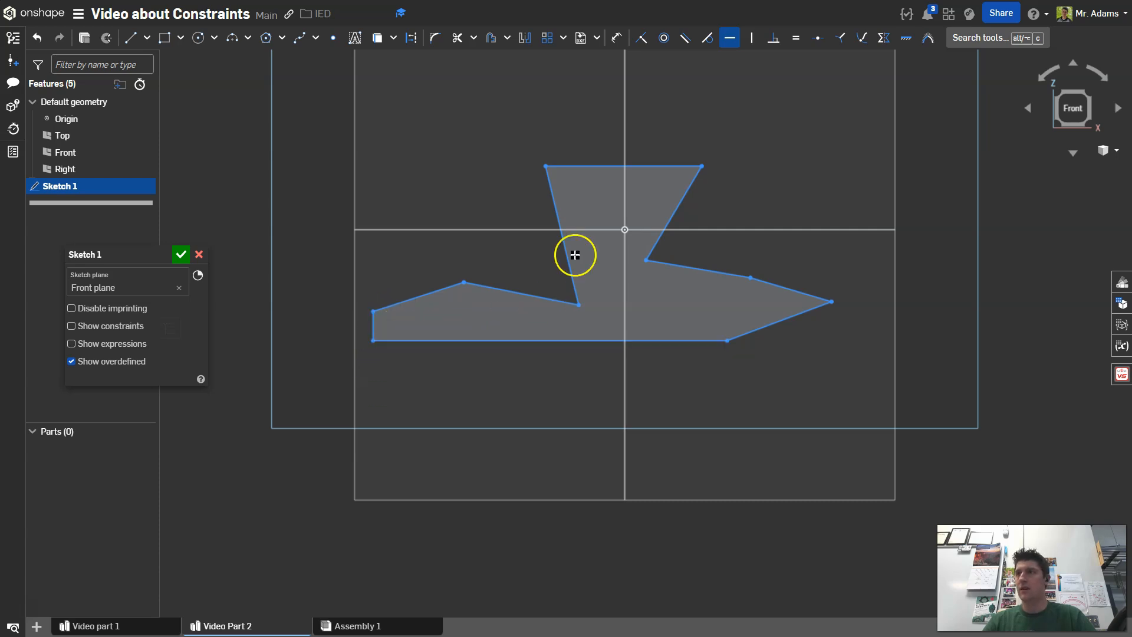
{"action": "left_click", "coordinate": [751, 37]}
{"action": "left_click", "coordinate": [562, 220]}
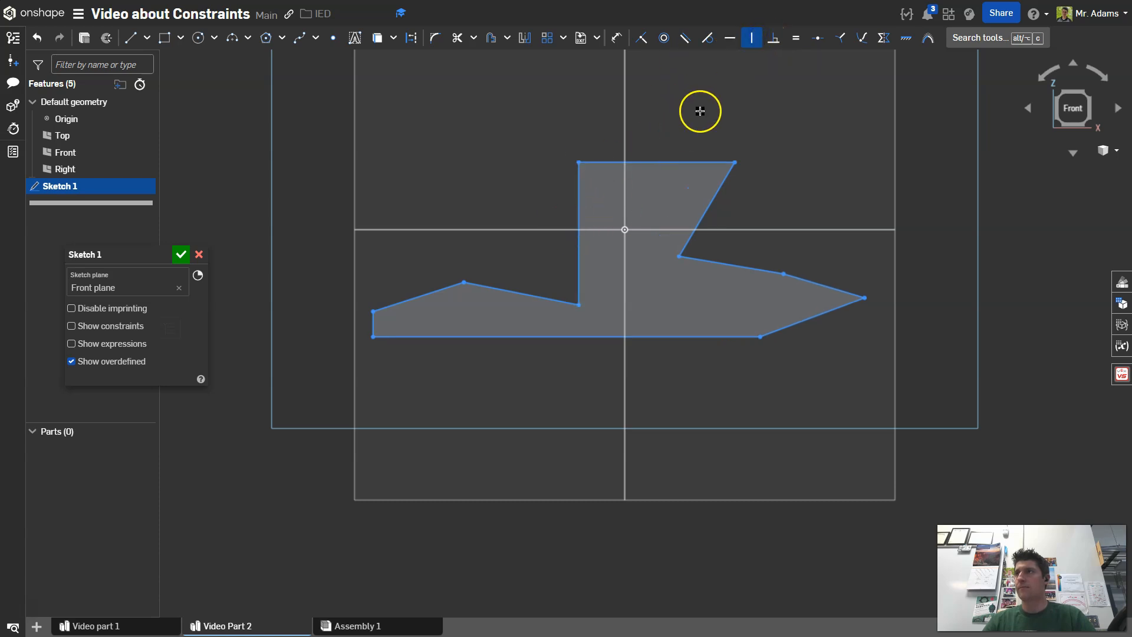
Apply a Horizontal constraint to the left shoulder line that meets the foot of the upper block's left side.
{"action": "left_click", "coordinate": [729, 37]}
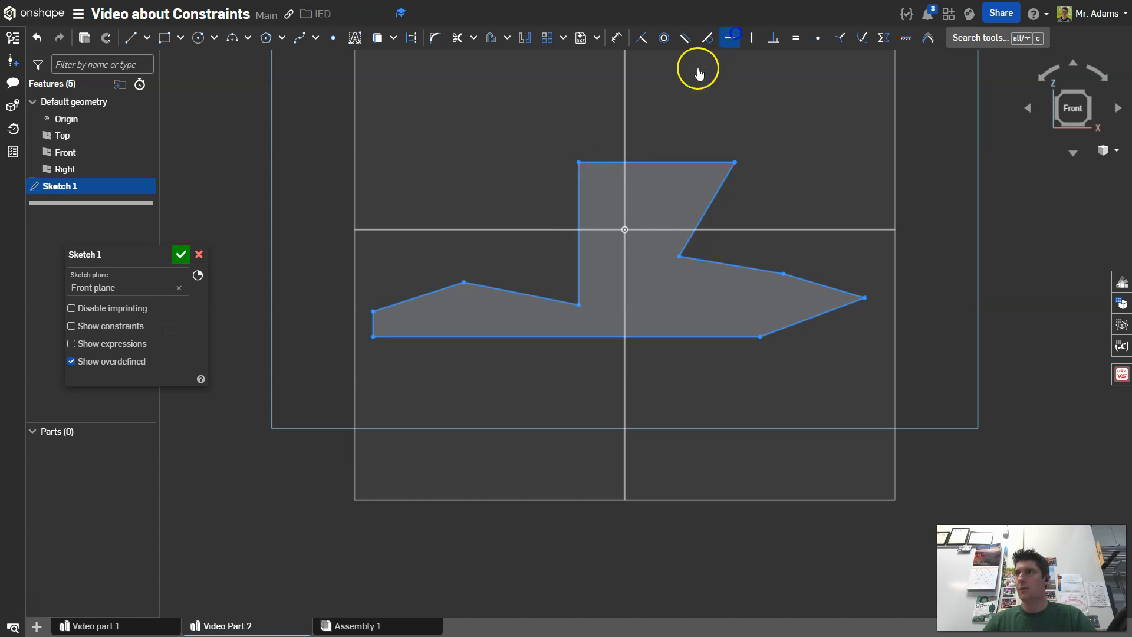
{"action": "left_click", "coordinate": [531, 294]}
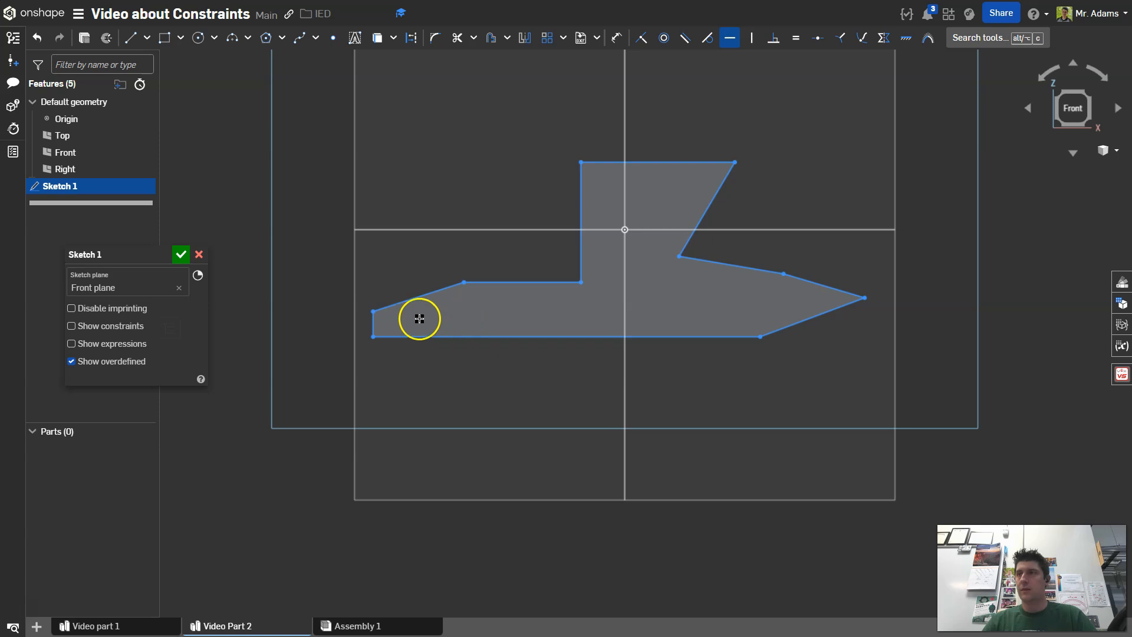
{"action": "left_click", "coordinate": [731, 40]}
Display all sketch constraint symbols to inspect the left shoulder line's Horizontal constraint, and hide them again.
{"action": "left_click", "coordinate": [118, 326]}
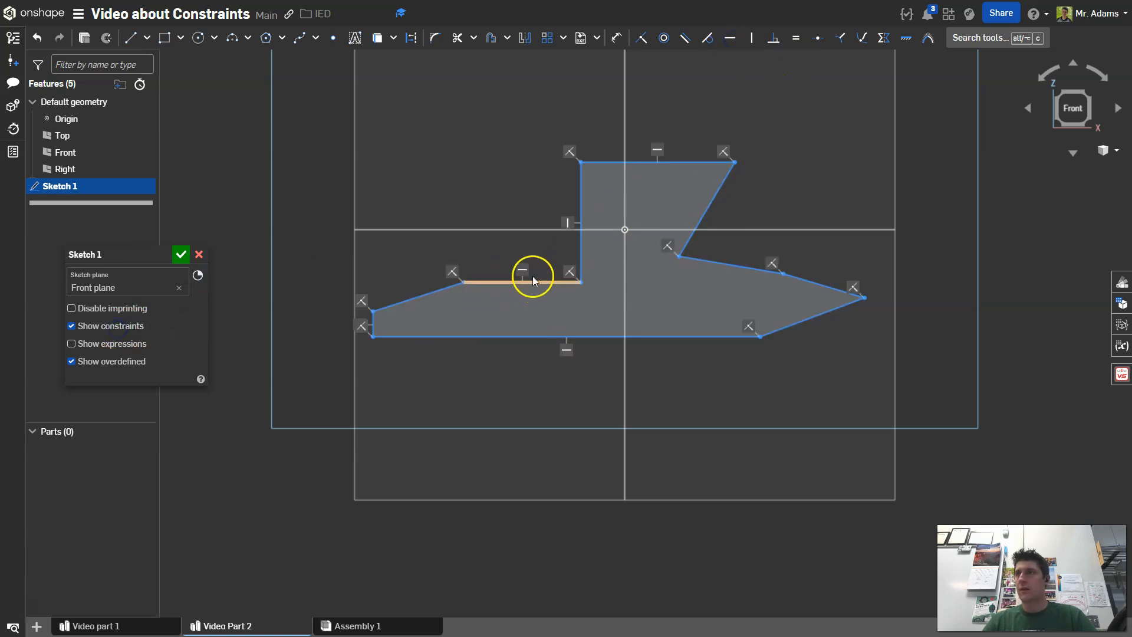
{"action": "left_click", "coordinate": [521, 270]}
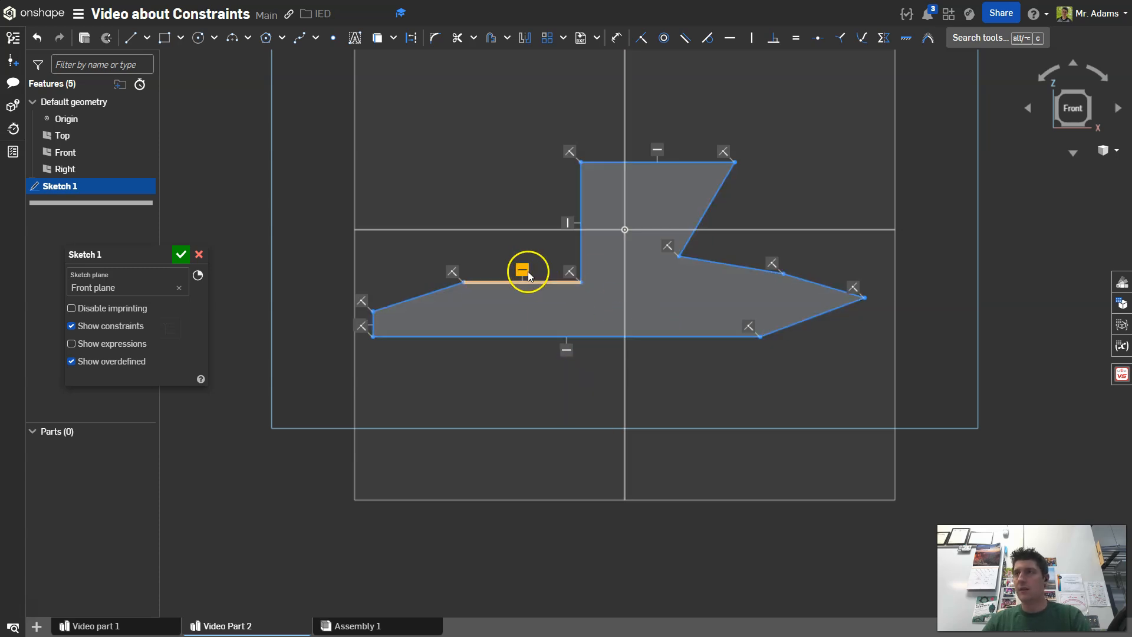
{"action": "left_click", "coordinate": [528, 393]}
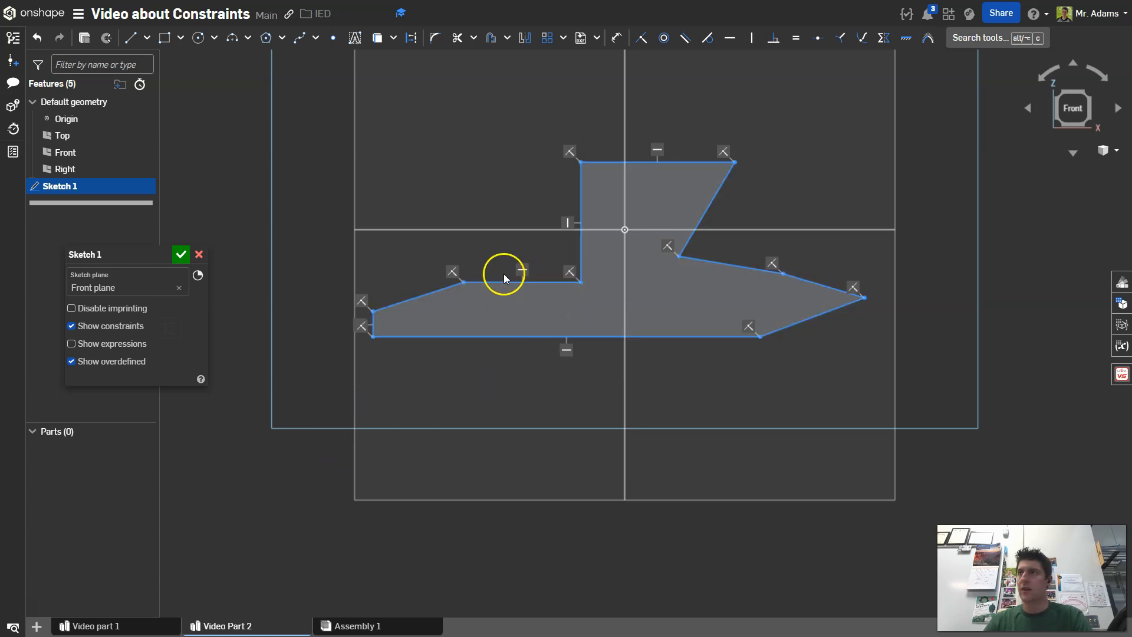
{"action": "left_click", "coordinate": [120, 330]}
{"action": "left_click", "coordinate": [121, 334]}
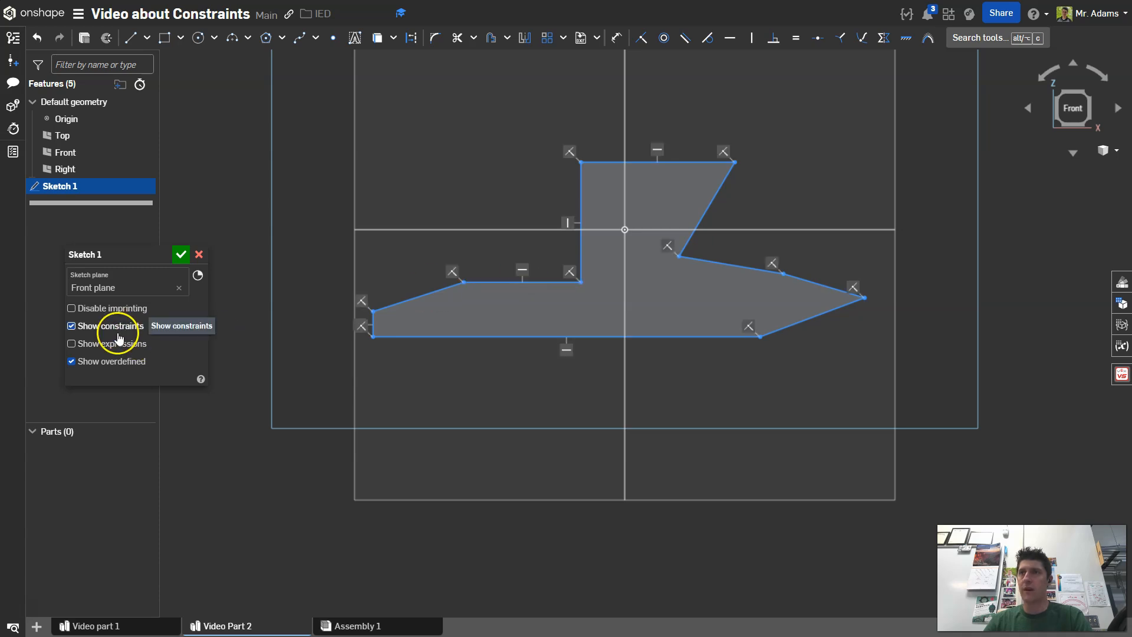
{"action": "left_click", "coordinate": [119, 334]}
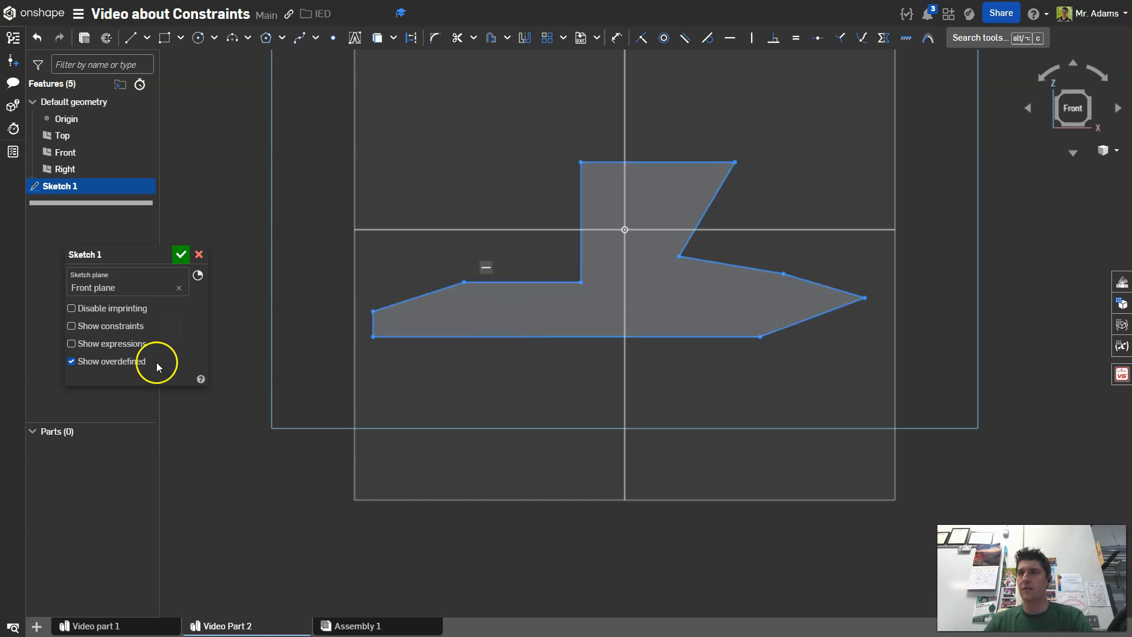
Delete the Horizontal constraint on the left shoulder line and pull its inner corner upward so the line slopes.
{"action": "left_click", "coordinate": [71, 326]}
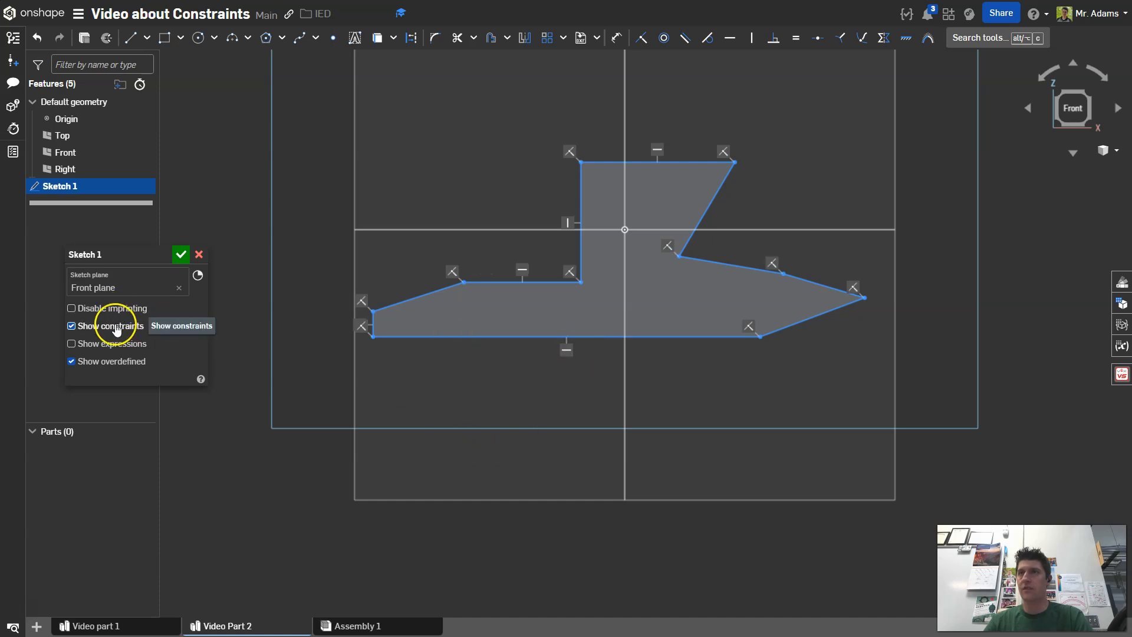
{"action": "left_click", "coordinate": [521, 270]}
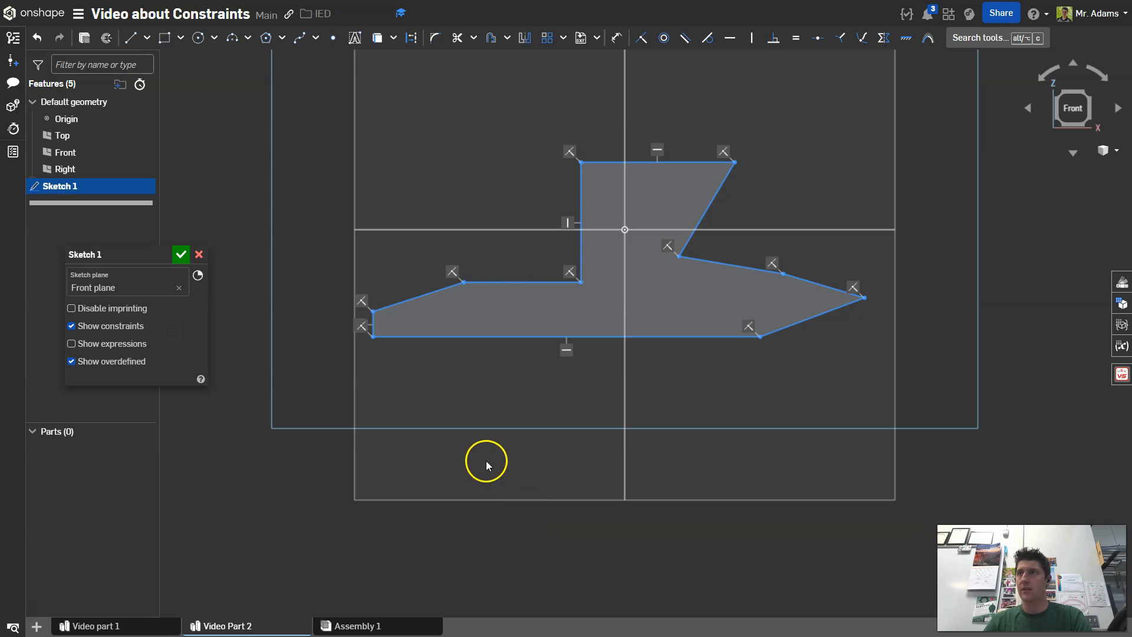
{"action": "left_click", "coordinate": [138, 326]}
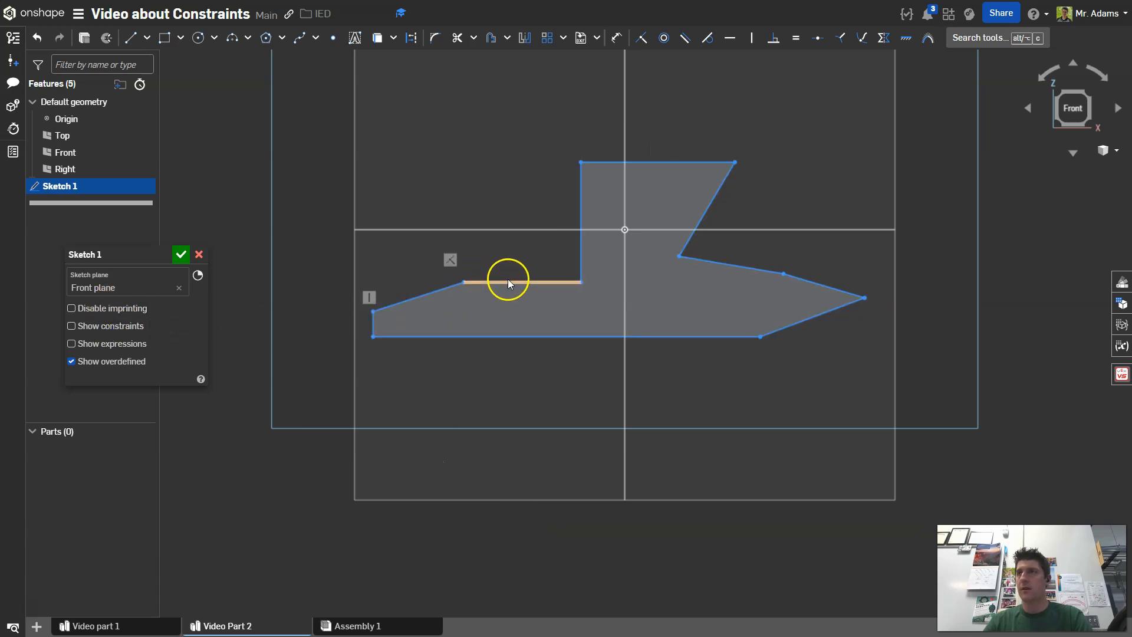
{"action": "mouse_move", "coordinate": [581, 282]}
{"action": "left_mouse_down"}
{"action": "mouse_move", "coordinate": [555, 245]}
{"action": "mouse_move", "coordinate": [594, 292]}
{"action": "mouse_move", "coordinate": [534, 233]}
{"action": "mouse_move", "coordinate": [581, 249]}
{"action": "mouse_move", "coordinate": [574, 277]}
{"action": "mouse_move", "coordinate": [519, 289]}
{"action": "mouse_move", "coordinate": [566, 257]}
{"action": "left_mouse_up"}
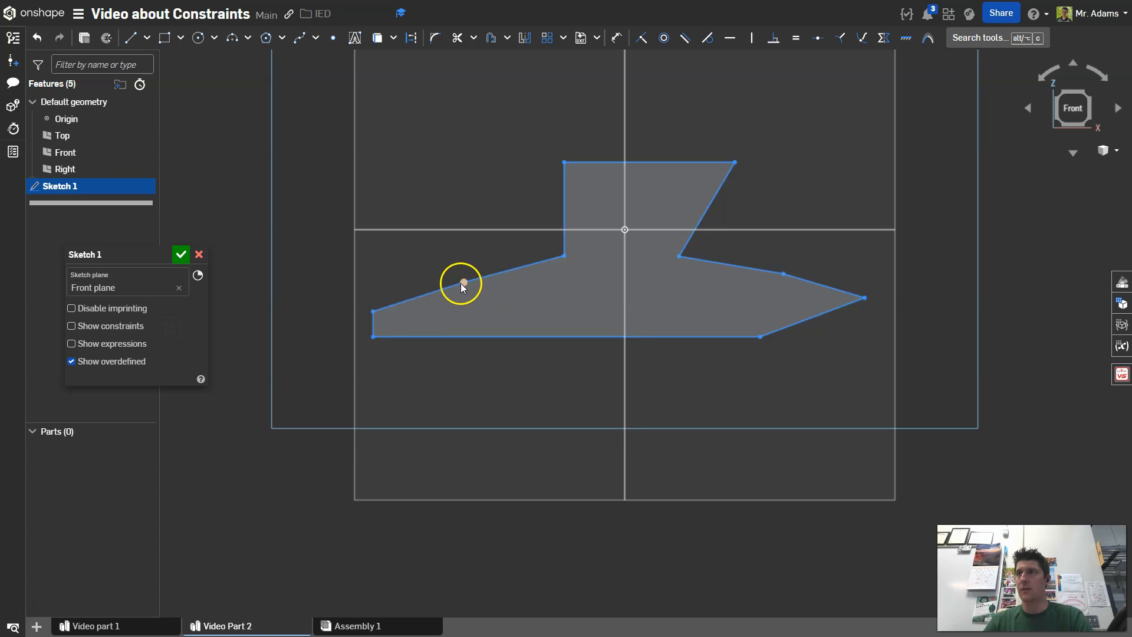
Constrain the outline's leftmost sloped line to be horizontal, and raise it along with the foot of the upper block's left side.
{"action": "left_click", "coordinate": [733, 45]}
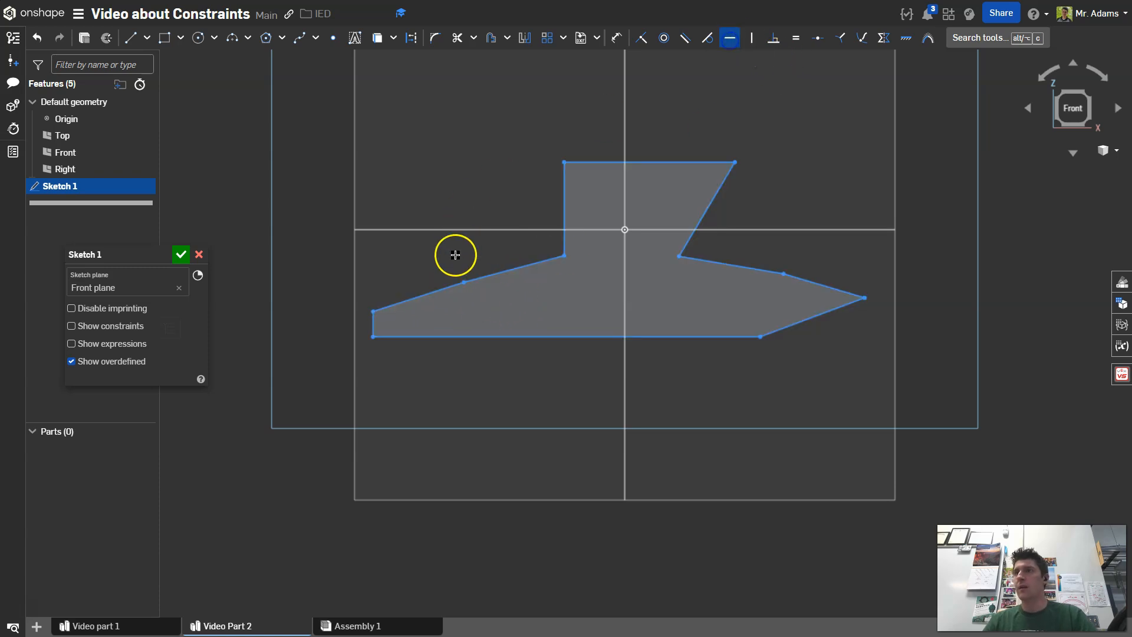
{"action": "left_click", "coordinate": [410, 300]}
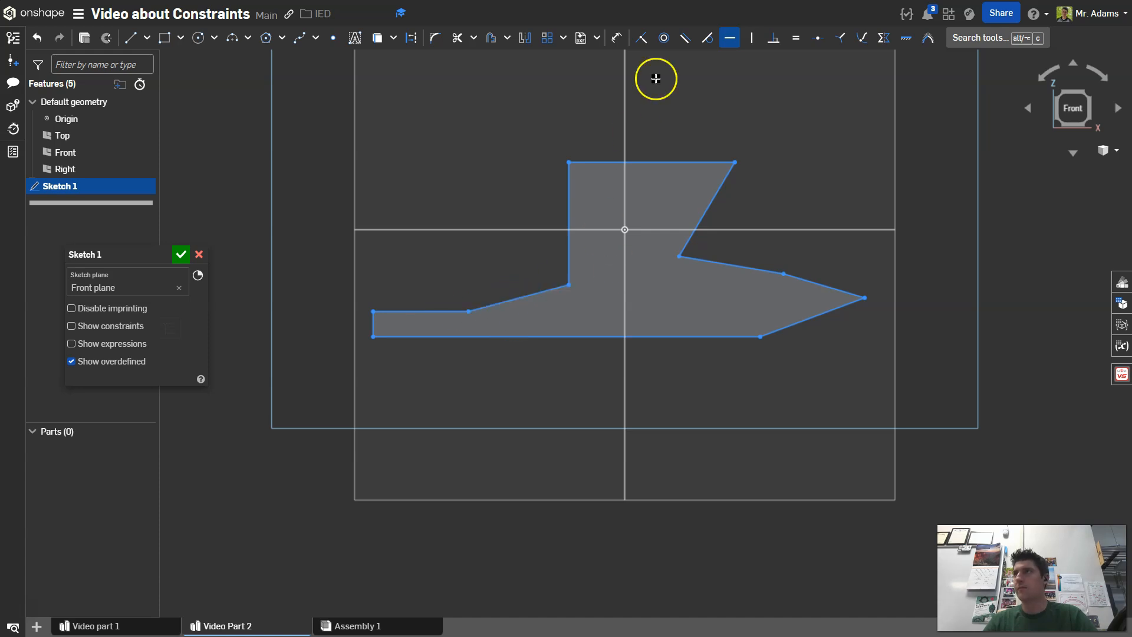
{"action": "left_click", "coordinate": [732, 43]}
{"action": "mouse_move", "coordinate": [452, 311]}
{"action": "left_mouse_down"}
{"action": "mouse_move", "coordinate": [458, 256]}
{"action": "mouse_move", "coordinate": [446, 285]}
{"action": "left_mouse_up"}
{"action": "left_click_drag", "start_coordinate": [568, 284], "coordinate": [570, 230]}
{"action": "left_click_drag", "start_coordinate": [512, 299], "coordinate": [510, 267]}
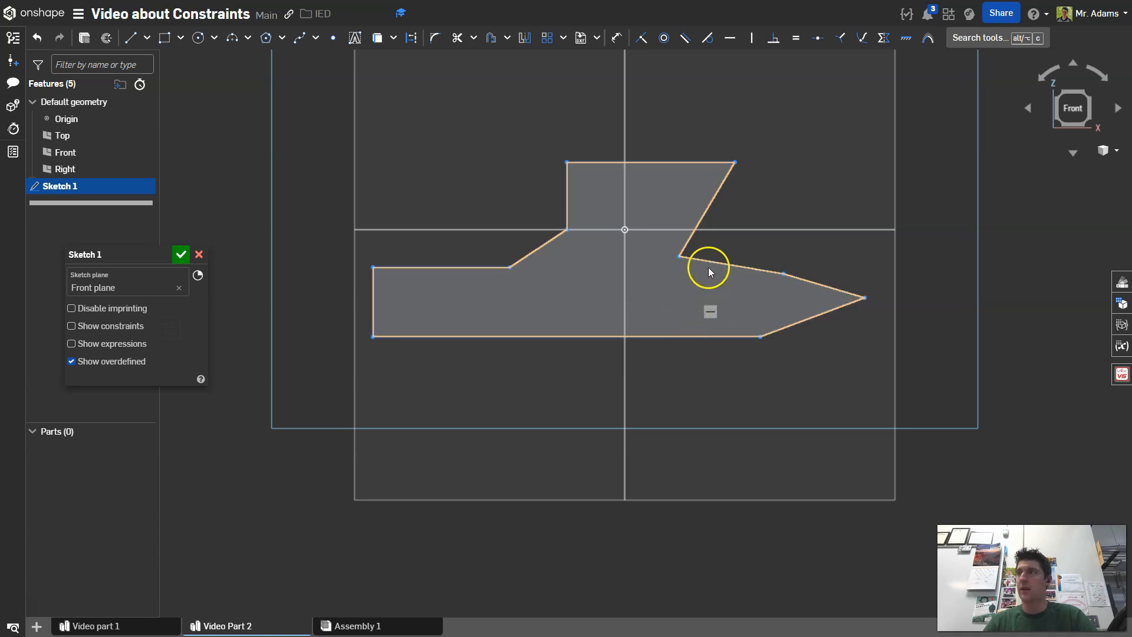
Apply a Parallel constraint between the base's left vertical end and the sloped line at its lower right end.
{"action": "left_click", "coordinate": [690, 46]}
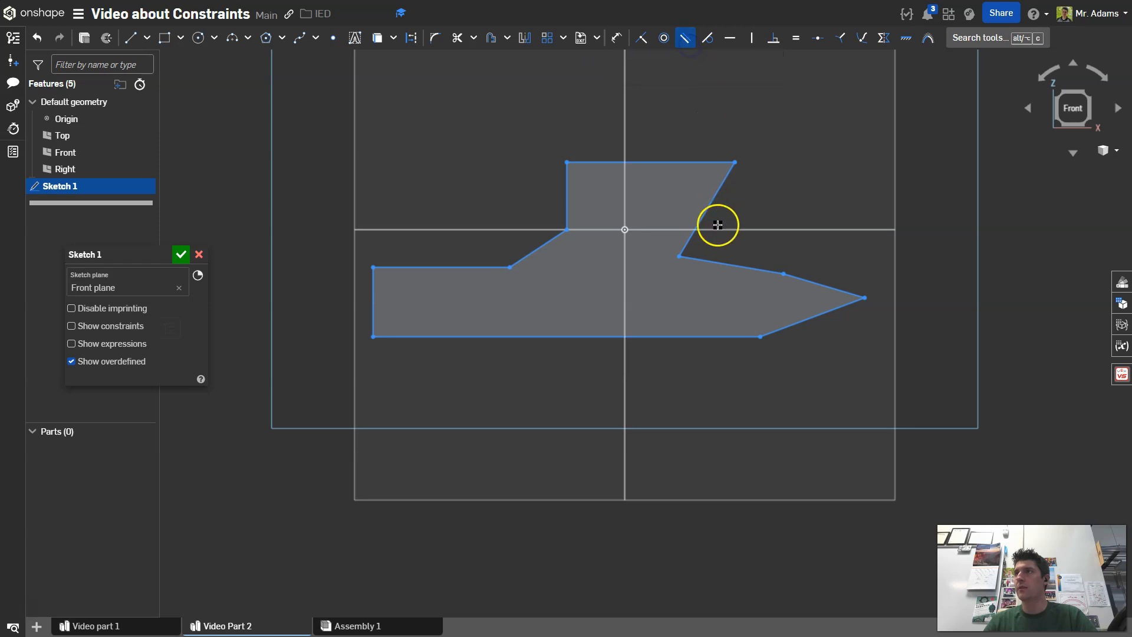
{"action": "left_click", "coordinate": [374, 305]}
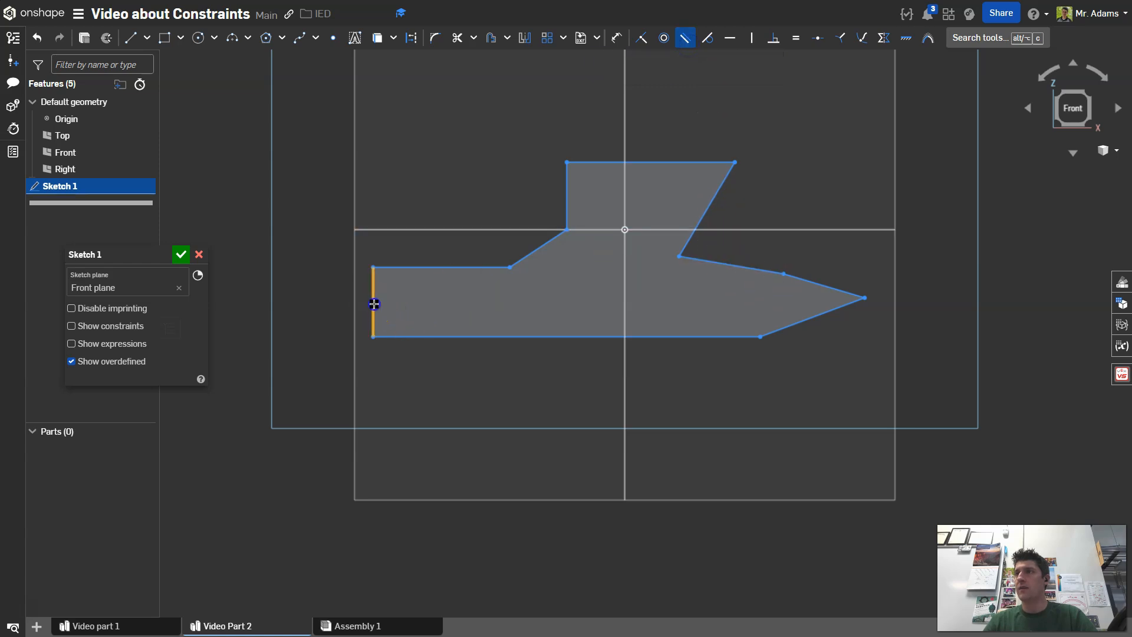
{"action": "left_click", "coordinate": [791, 322]}
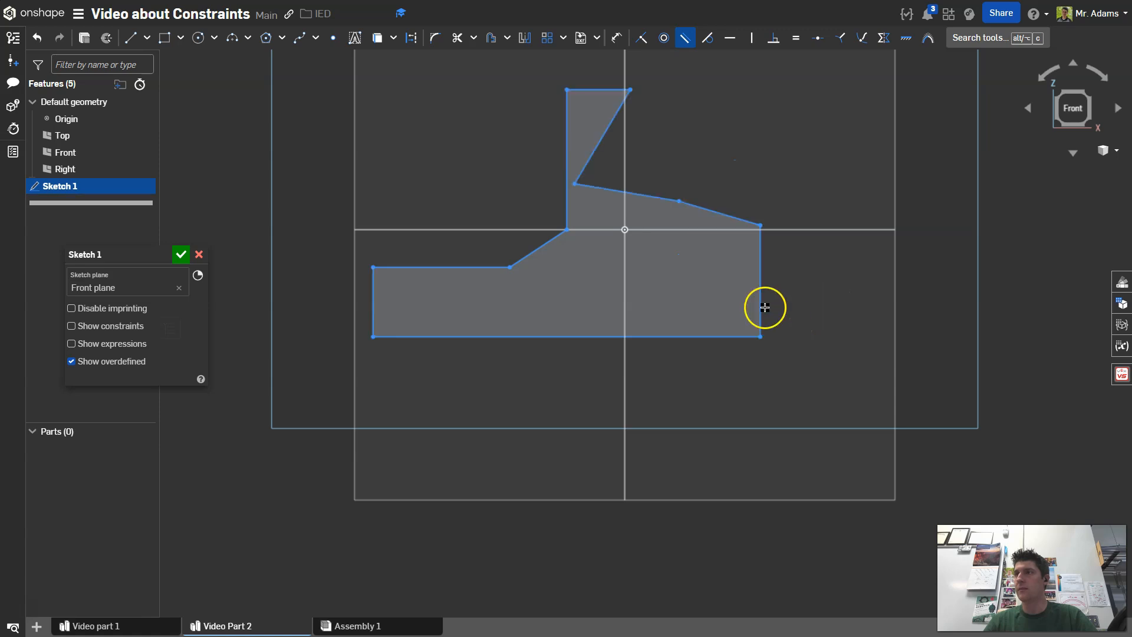
{"action": "left_click", "coordinate": [686, 41]}
Reshape the right half by lengthening the base to the right, widening the upper block's top and repositioning the right shoulder corners.
{"action": "left_click_drag", "start_coordinate": [606, 202], "coordinate": [727, 218]}
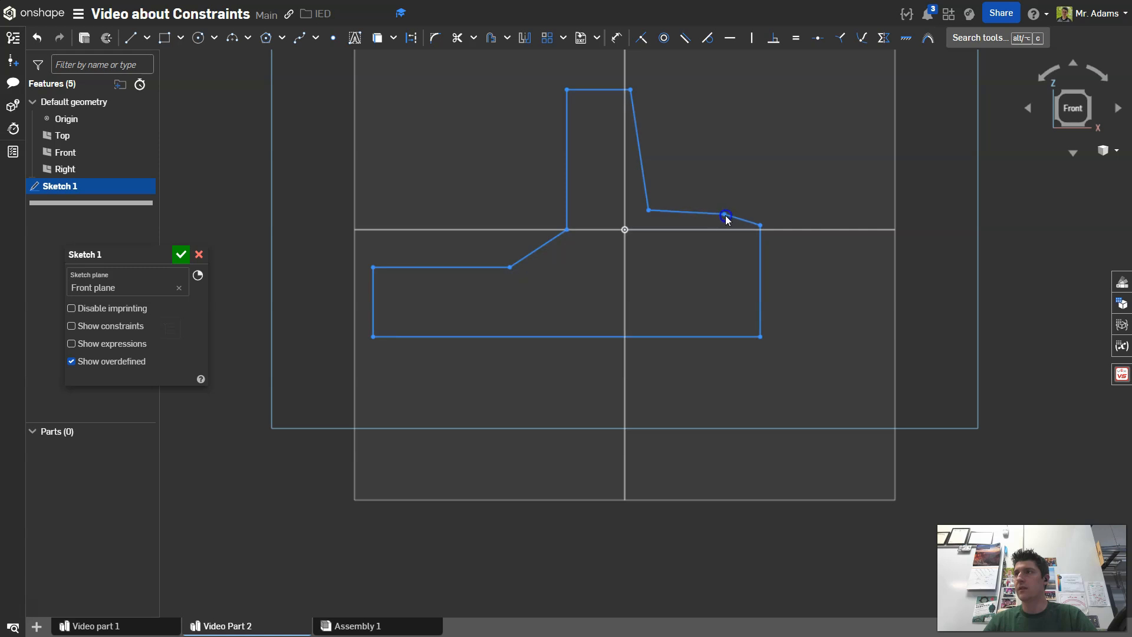
{"action": "left_click", "coordinate": [758, 255]}
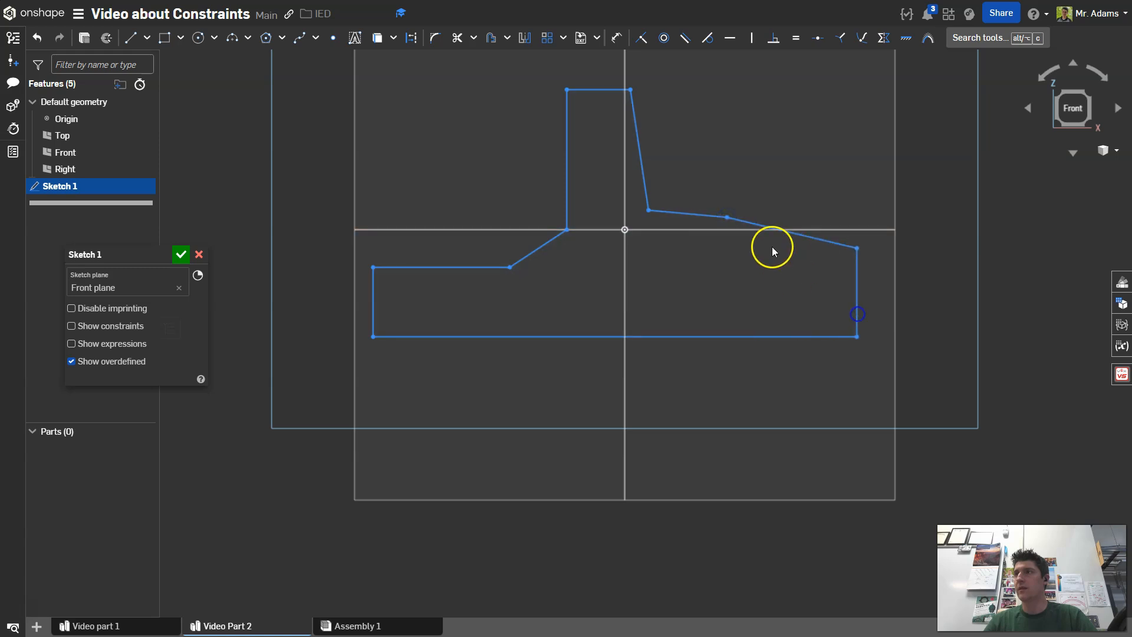
{"action": "left_click_drag", "start_coordinate": [713, 216], "coordinate": [740, 221]}
{"action": "left_click_drag", "start_coordinate": [632, 91], "coordinate": [659, 106]}
{"action": "left_click_drag", "start_coordinate": [782, 230], "coordinate": [756, 243]}
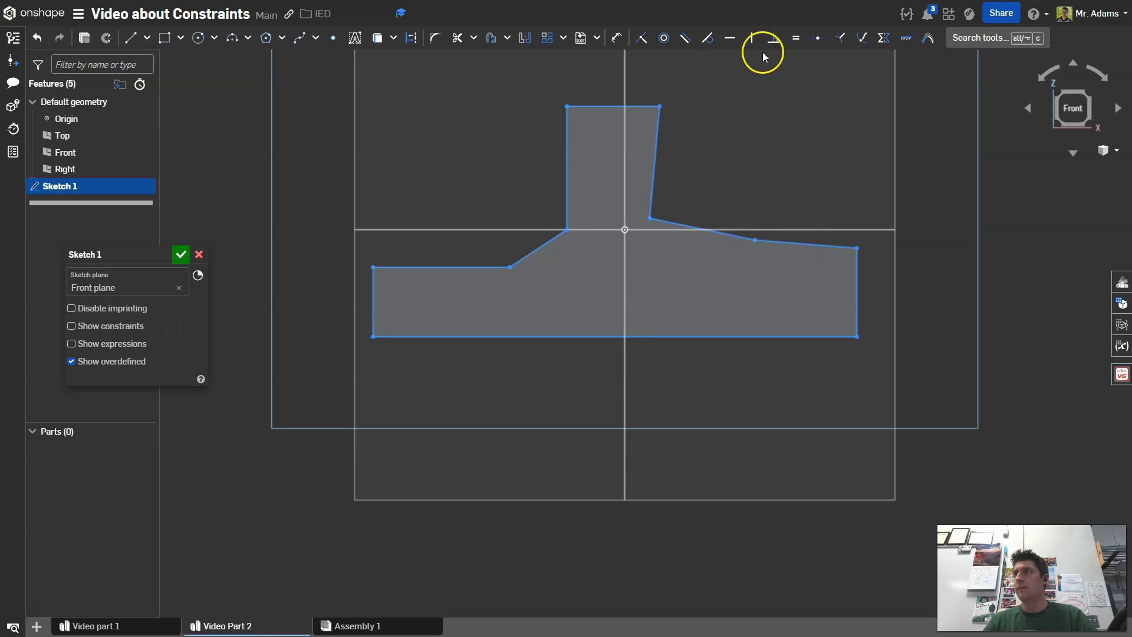
Apply Parallel constraints between the left and outer right shoulder lines and between the upper block's two sides.
{"action": "left_click", "coordinate": [684, 37]}
{"action": "left_click", "coordinate": [485, 268]}
{"action": "left_click", "coordinate": [794, 244]}
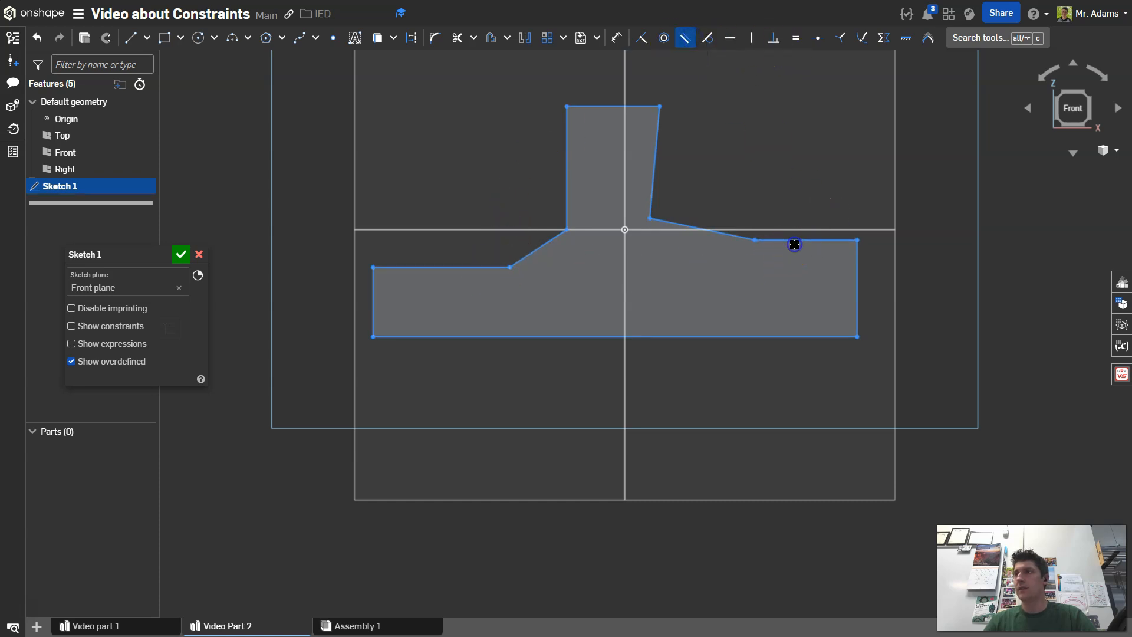
{"action": "left_click", "coordinate": [567, 172]}
{"action": "left_click", "coordinate": [654, 173]}
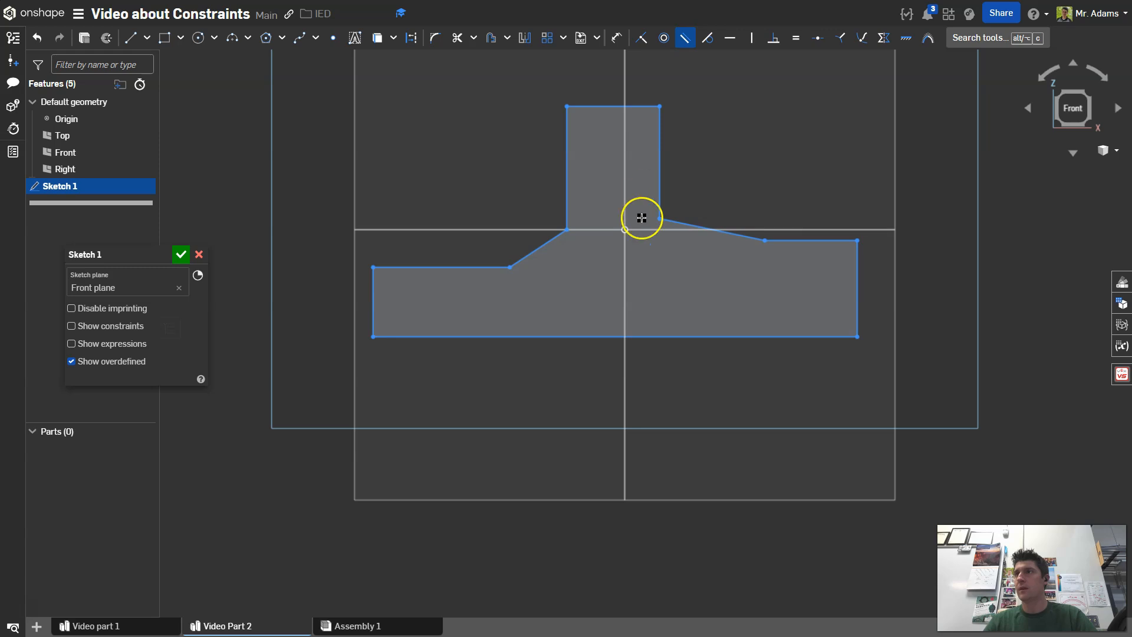
{"action": "left_click", "coordinate": [685, 37]}
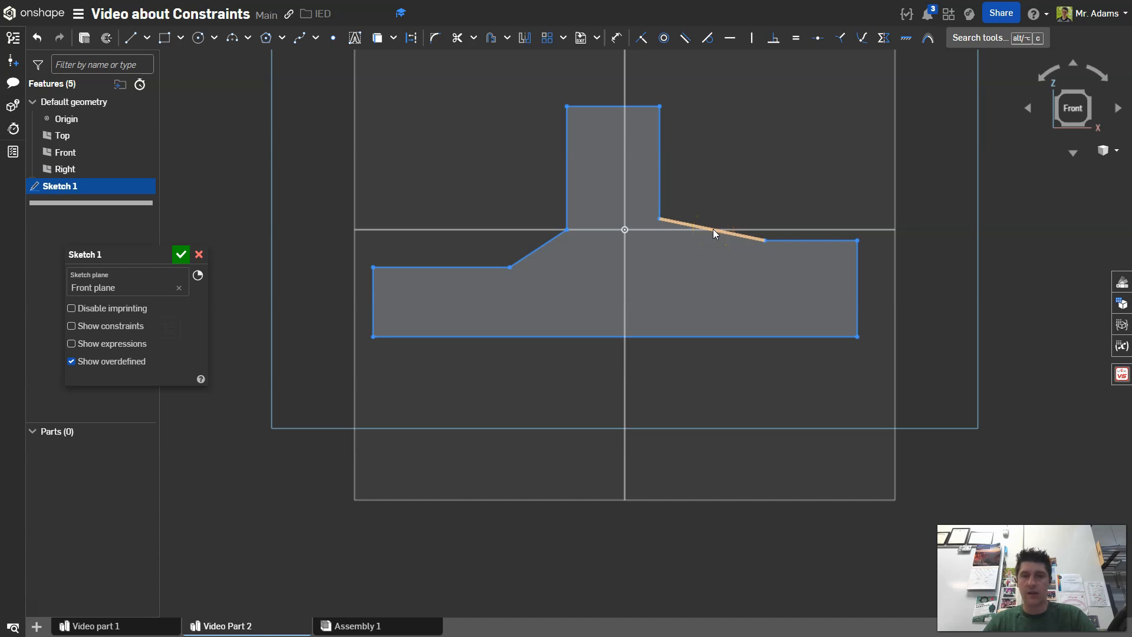
Make the right sloped line perpendicular to the left sloped line, and raise the right shoulder and the foot of the block's right side.
{"action": "left_click", "coordinate": [701, 199]}
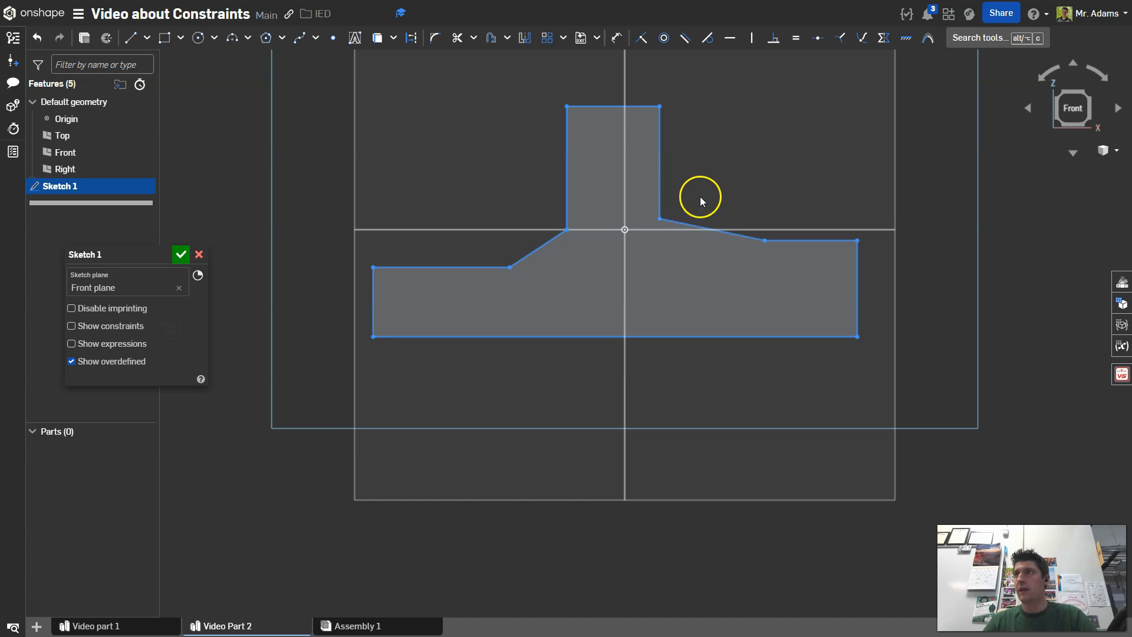
{"action": "left_click", "coordinate": [773, 37]}
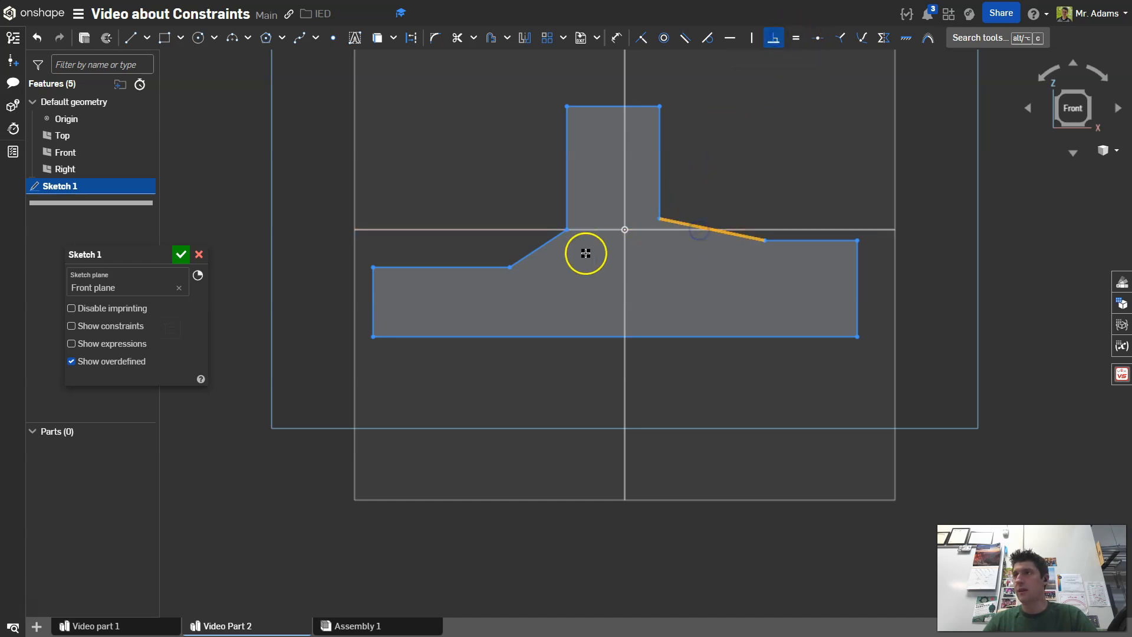
{"action": "left_click", "coordinate": [548, 242]}
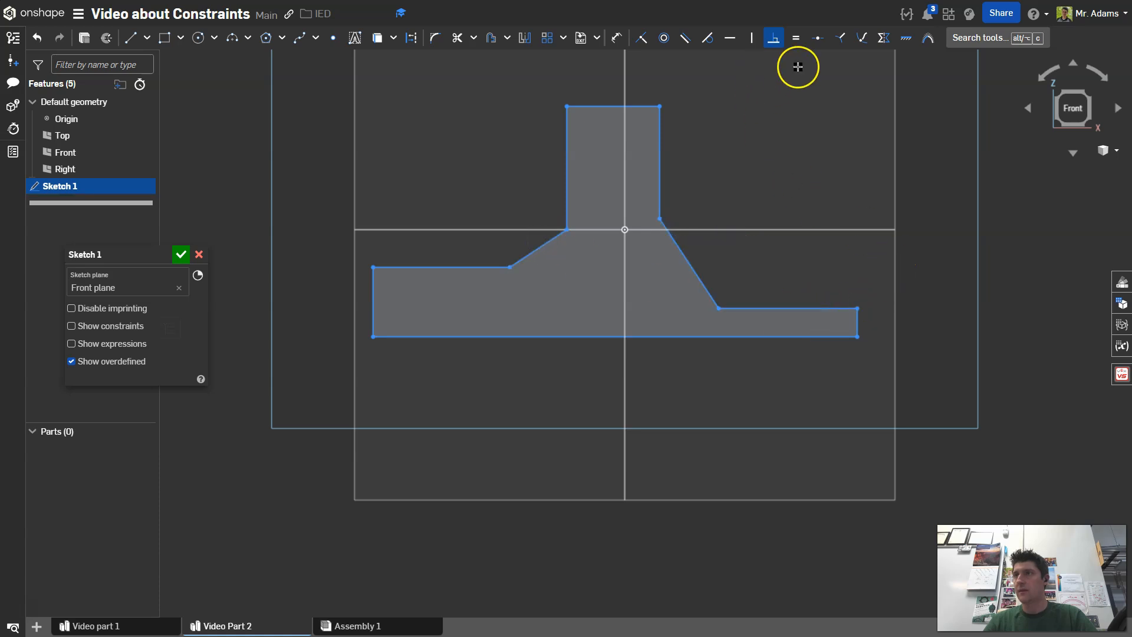
{"action": "left_click", "coordinate": [773, 38]}
{"action": "mouse_move", "coordinate": [702, 283]}
{"action": "left_mouse_down"}
{"action": "mouse_move", "coordinate": [748, 250]}
{"action": "mouse_move", "coordinate": [736, 271]}
{"action": "mouse_move", "coordinate": [740, 309]}
{"action": "mouse_move", "coordinate": [731, 244]}
{"action": "mouse_move", "coordinate": [706, 266]}
{"action": "left_mouse_up"}
{"action": "mouse_move", "coordinate": [546, 242]}
{"action": "left_mouse_down"}
{"action": "mouse_move", "coordinate": [539, 227]}
{"action": "mouse_move", "coordinate": [561, 216]}
{"action": "mouse_move", "coordinate": [536, 232]}
{"action": "mouse_move", "coordinate": [557, 204]}
{"action": "mouse_move", "coordinate": [557, 231]}
{"action": "mouse_move", "coordinate": [554, 191]}
{"action": "mouse_move", "coordinate": [581, 204]}
{"action": "left_mouse_up"}
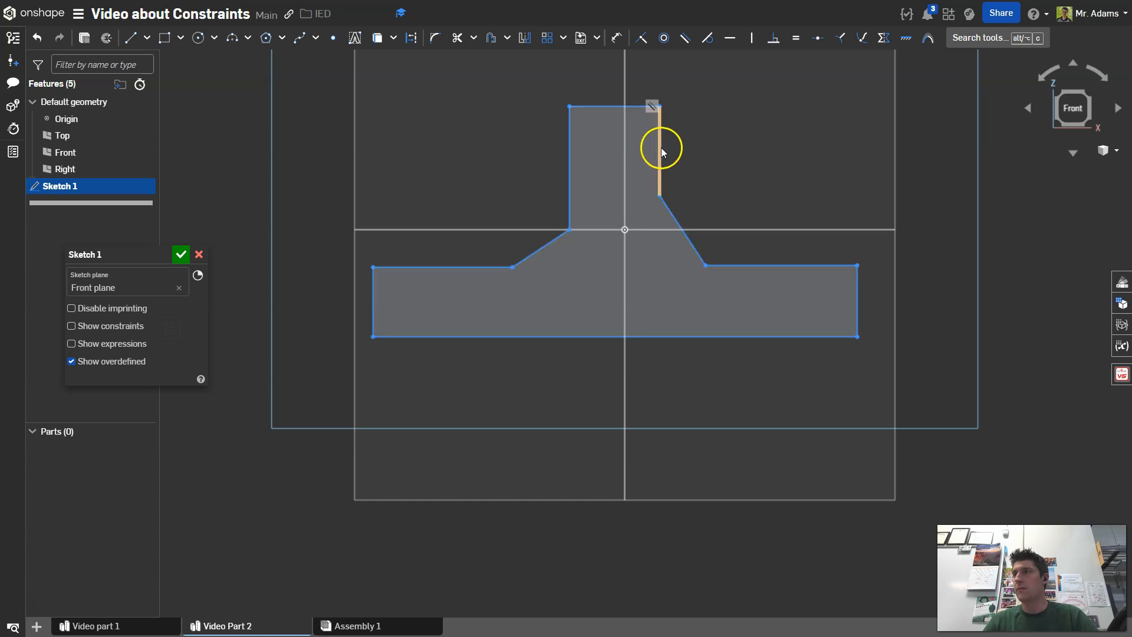
Apply Horizontal constraints between the feet of the upper block's two sides and between the two inner shoulder corners, and widen the block slightly.
{"action": "left_click", "coordinate": [737, 41]}
{"action": "left_click", "coordinate": [569, 231]}
{"action": "left_click", "coordinate": [660, 196]}
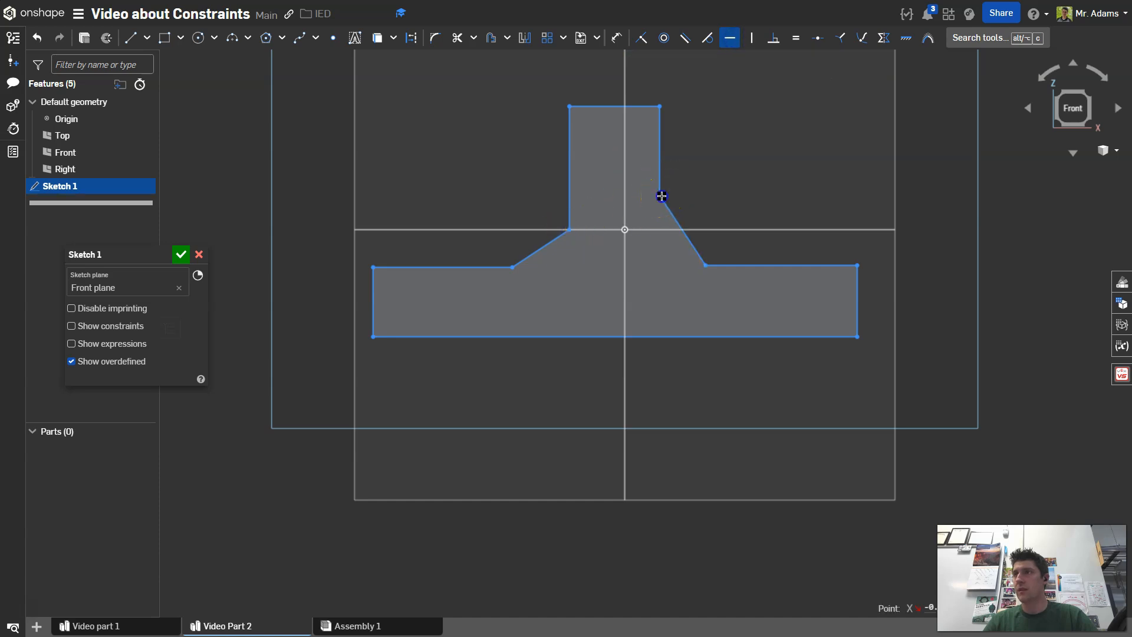
{"action": "left_click", "coordinate": [684, 310]}
{"action": "left_click", "coordinate": [514, 269]}
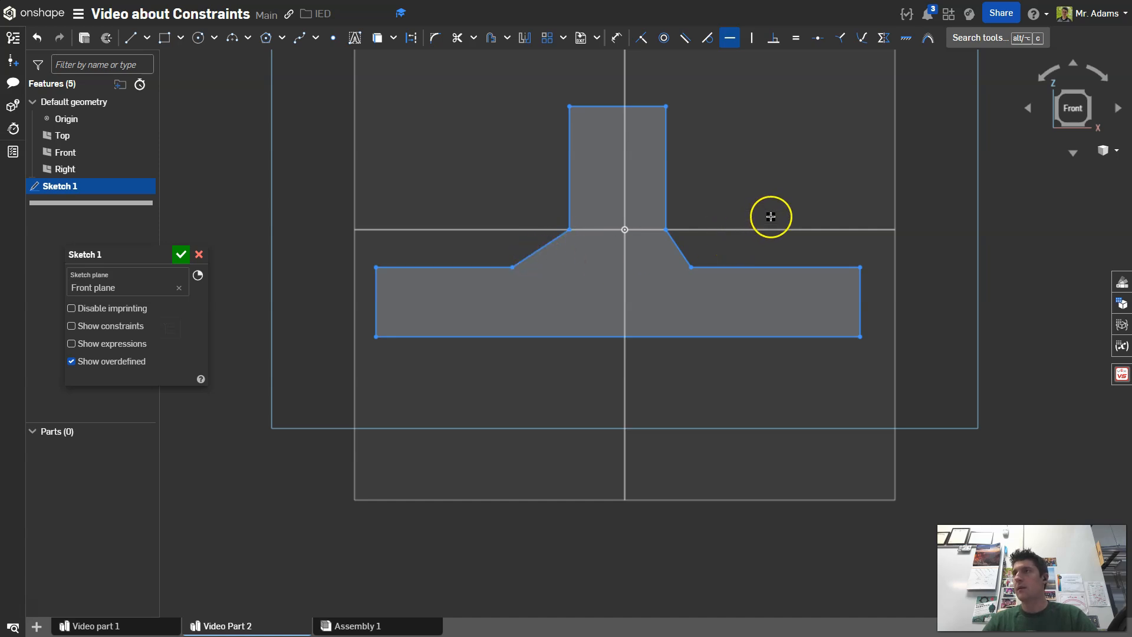
{"action": "mouse_move", "coordinate": [671, 237]}
{"action": "left_mouse_down"}
{"action": "mouse_move", "coordinate": [722, 237]}
{"action": "mouse_move", "coordinate": [672, 231]}
{"action": "left_mouse_up"}
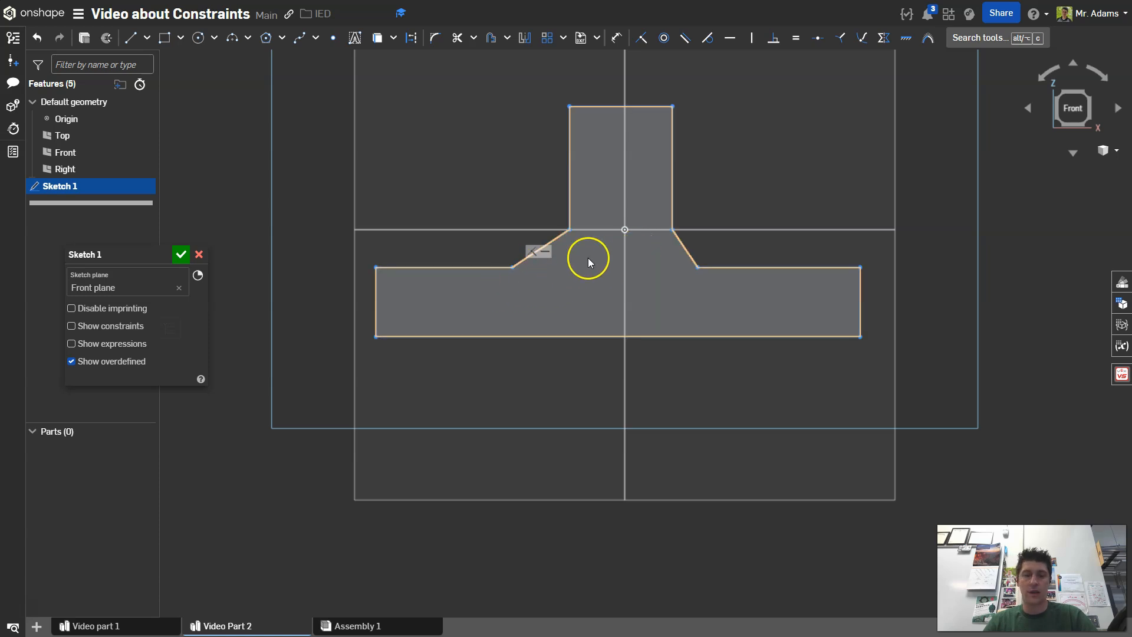
Draw a vertical construction line through the origin, extending above the upper block and below the base.
{"action": "mouse_move", "coordinate": [645, 213]}
{"action": "right_mouse_down"}
{"action": "mouse_move", "coordinate": [634, 205]}
{"action": "mouse_move", "coordinate": [718, 182]}
{"action": "mouse_move", "coordinate": [704, 186]}
{"action": "right_mouse_up"}
{"action": "left_click", "coordinate": [1057, 105]}
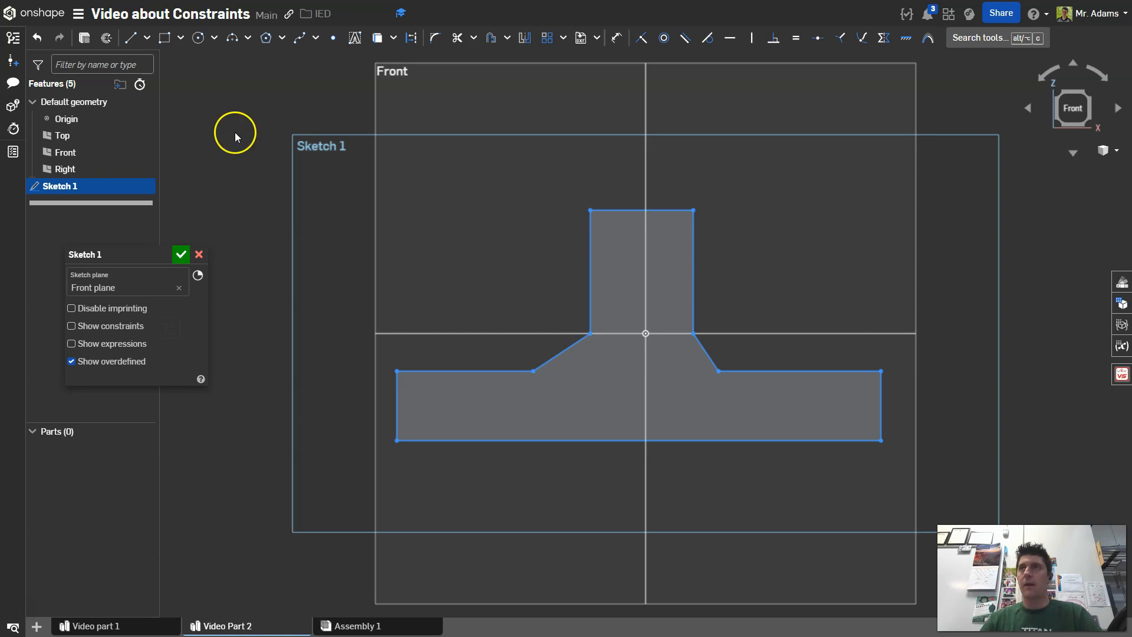
{"action": "left_click", "coordinate": [132, 41]}
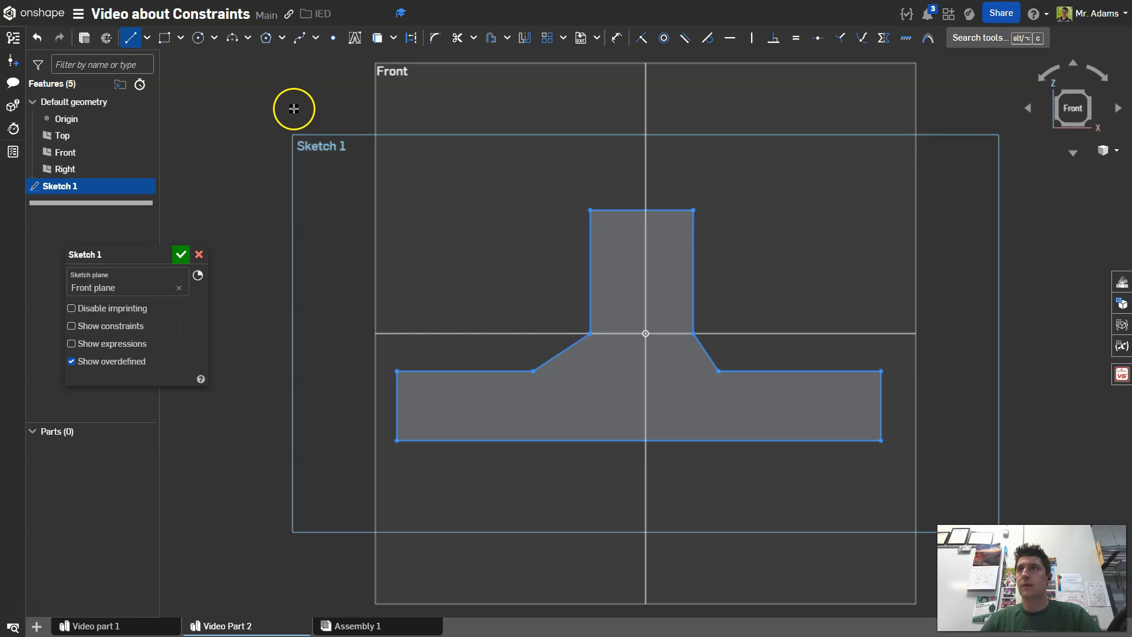
{"action": "left_click", "coordinate": [410, 42]}
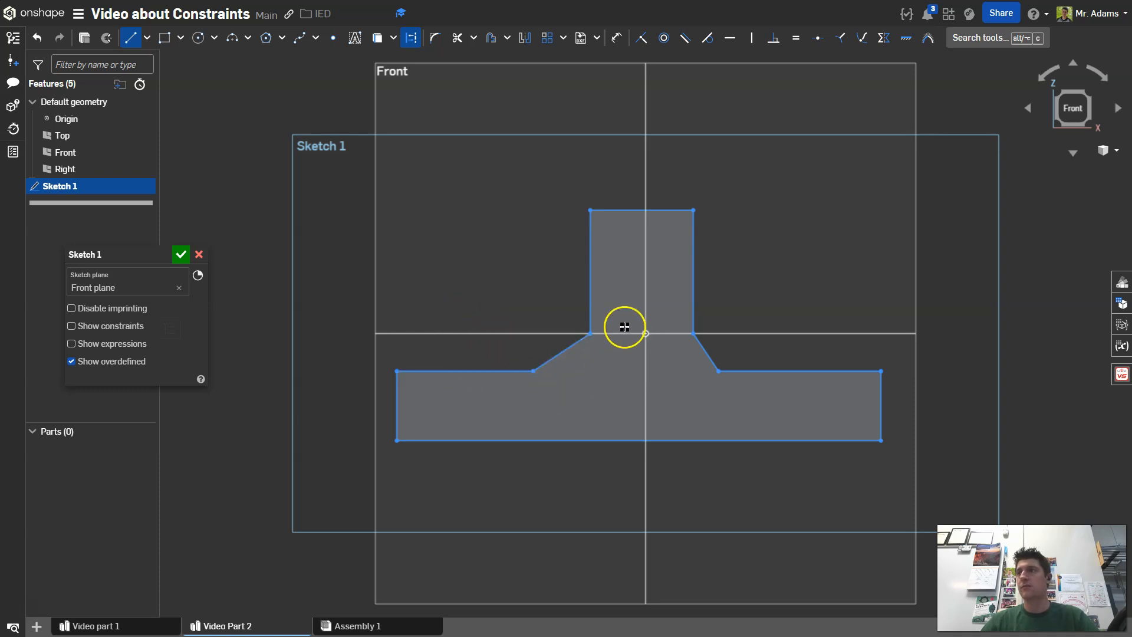
{"action": "left_click", "coordinate": [645, 177]}
{"action": "left_click", "coordinate": [648, 496]}
{"action": "left_click", "coordinate": [130, 37]}
{"action": "right_click_drag", "start_coordinate": [568, 233], "coordinate": [543, 240]}
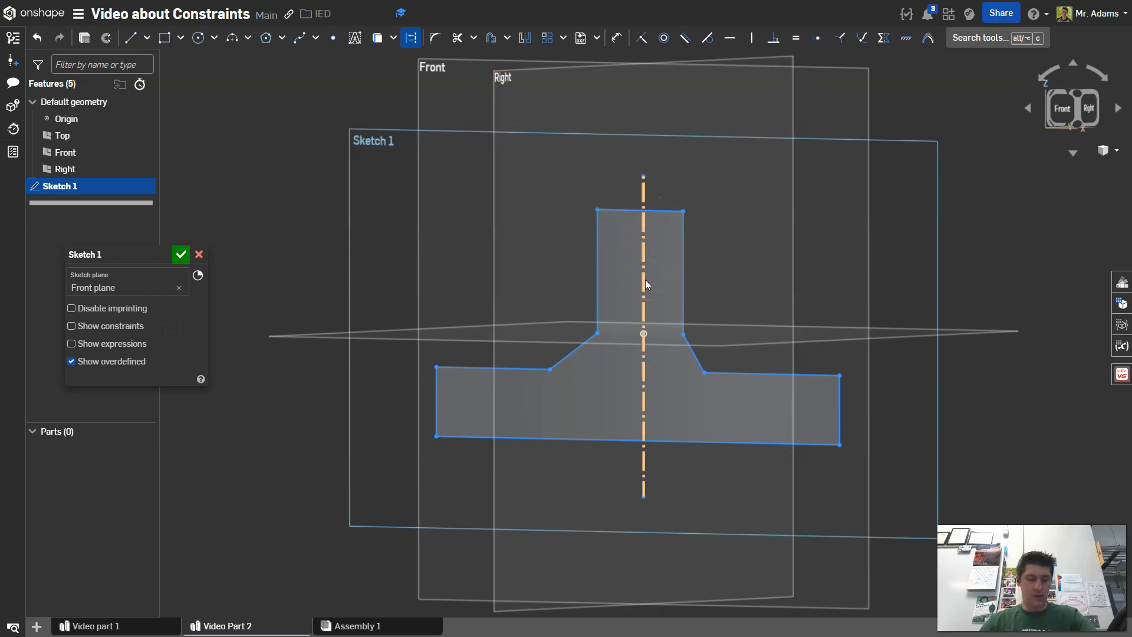
{"action": "left_click", "coordinate": [647, 304]}
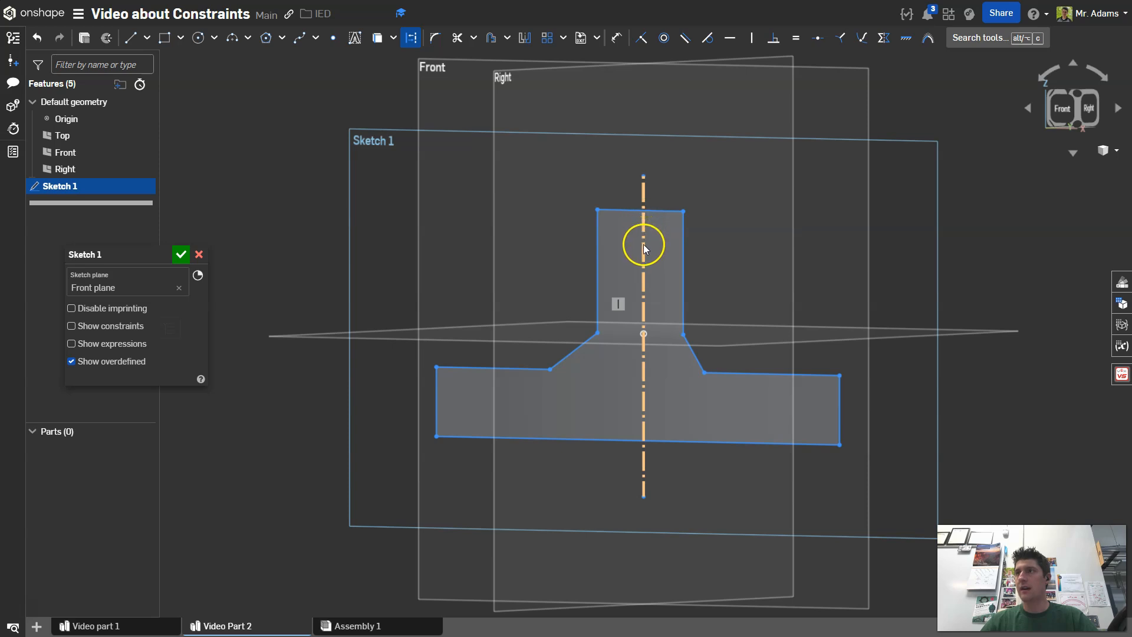
{"action": "left_click", "coordinate": [1058, 109]}
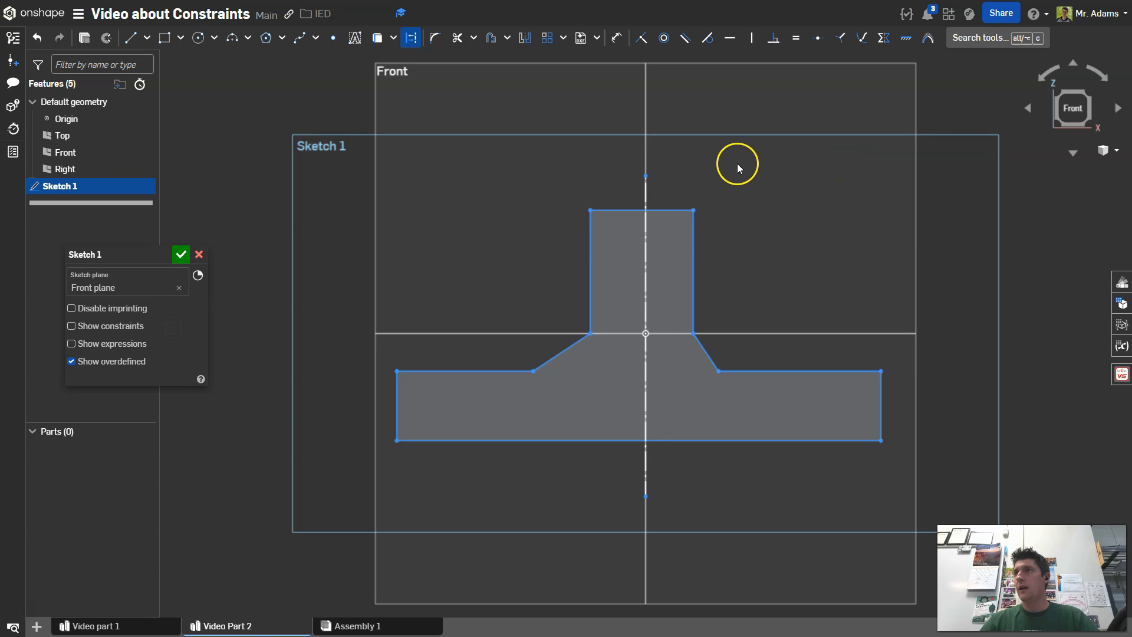
Apply Symmetric constraints about the vertical construction line to the upper block's two sides and to the two sloped lines.
{"action": "left_click", "coordinate": [884, 39]}
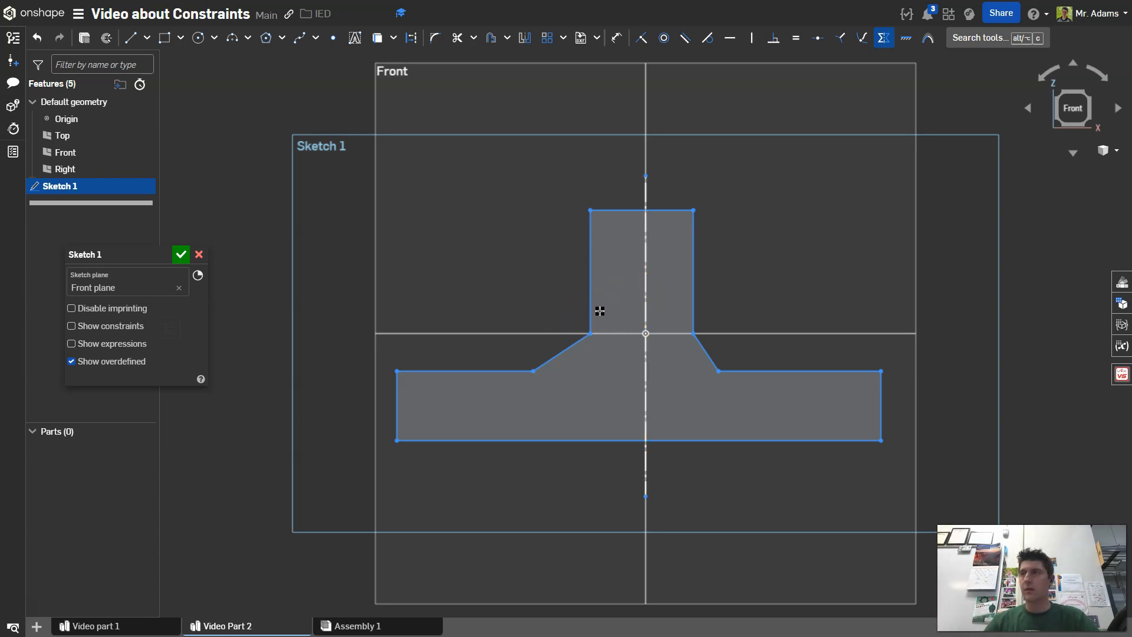
{"action": "left_click", "coordinate": [588, 283]}
{"action": "left_click", "coordinate": [693, 273]}
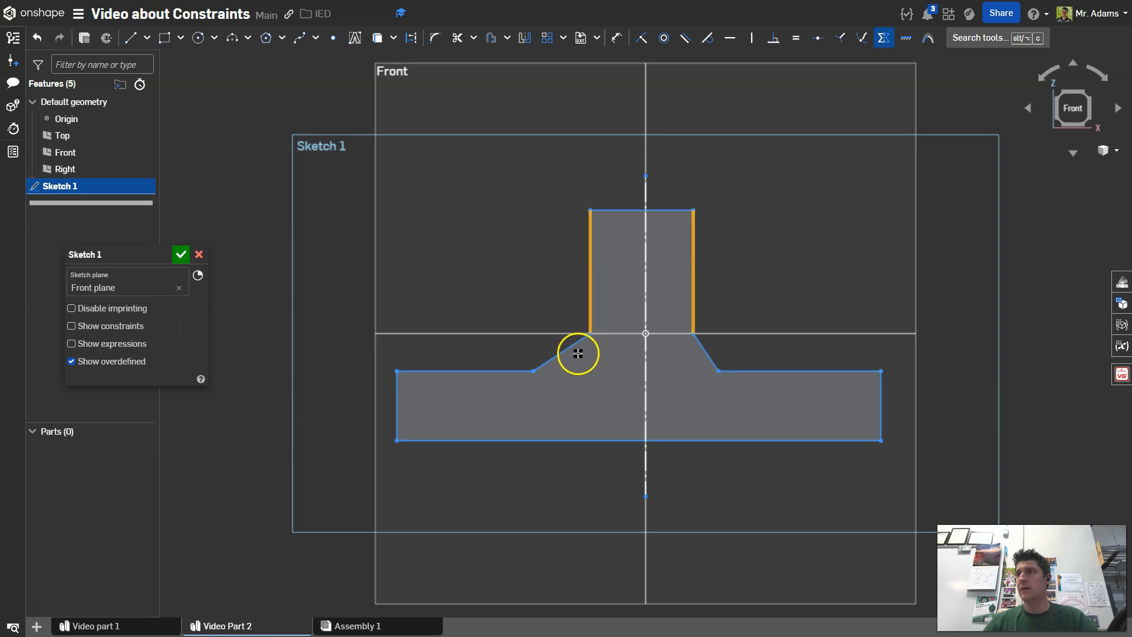
{"action": "left_click", "coordinate": [647, 280]}
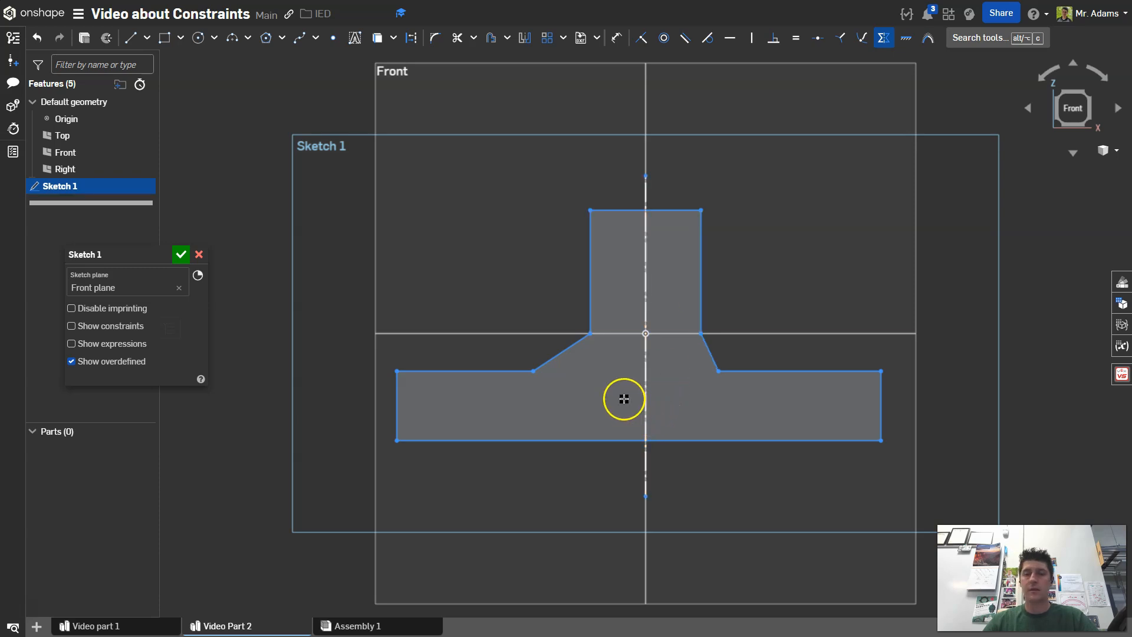
{"action": "left_click", "coordinate": [564, 352]}
{"action": "left_click", "coordinate": [706, 346]}
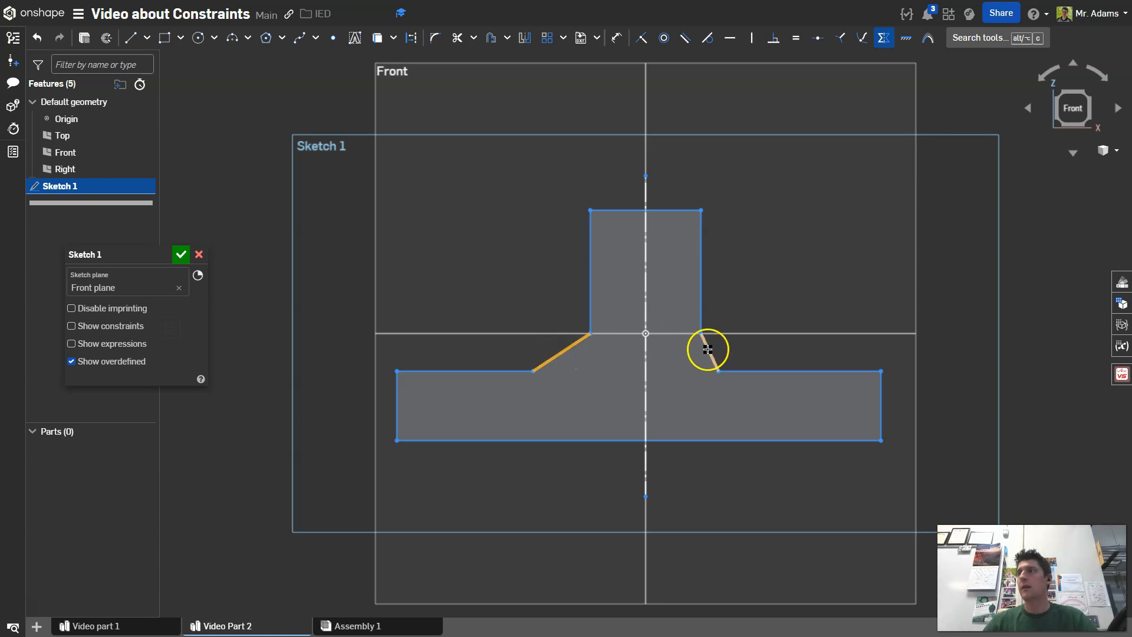
{"action": "left_click", "coordinate": [645, 364]}
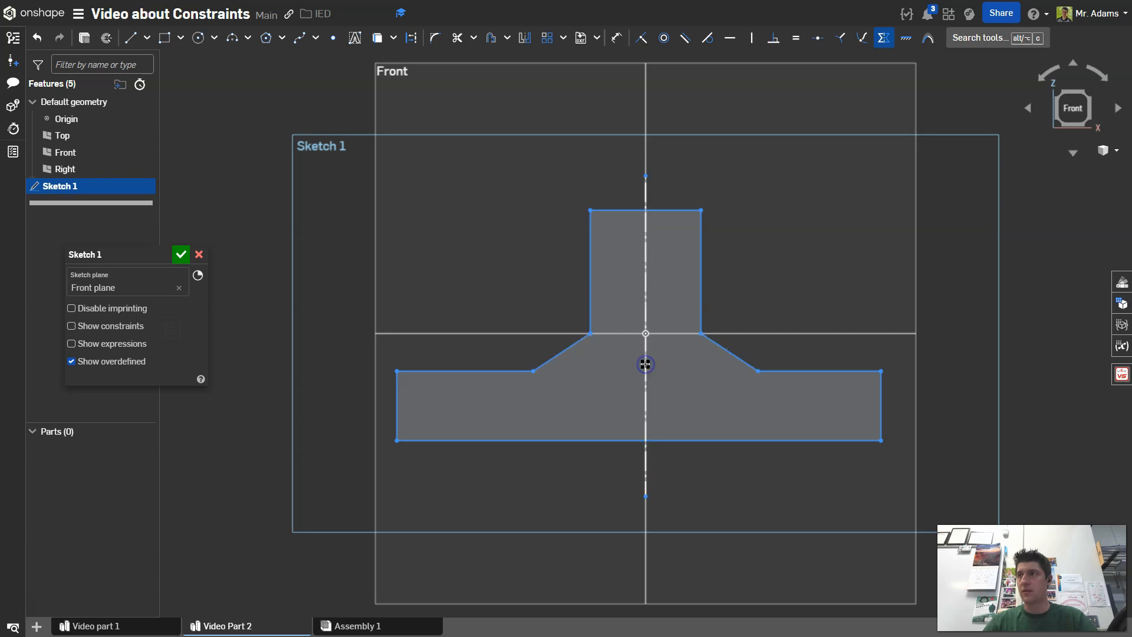
Apply Symmetric constraints about the vertical construction line to the base's two upper edges and its two outer sides.
{"action": "left_click", "coordinate": [488, 371]}
{"action": "left_click", "coordinate": [794, 371]}
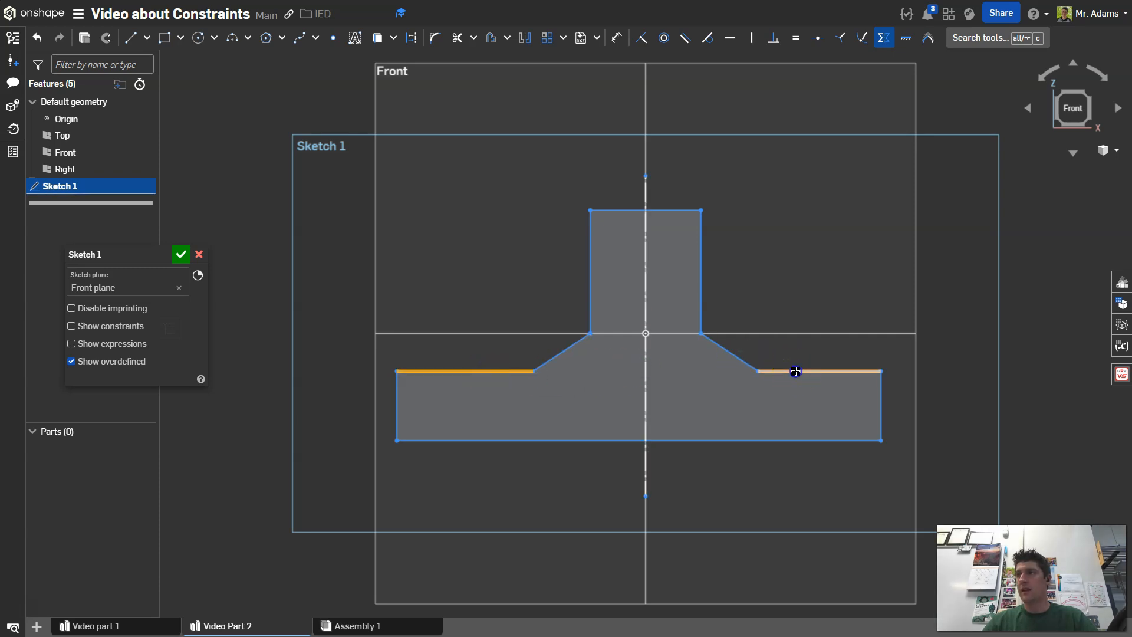
{"action": "left_click", "coordinate": [645, 394]}
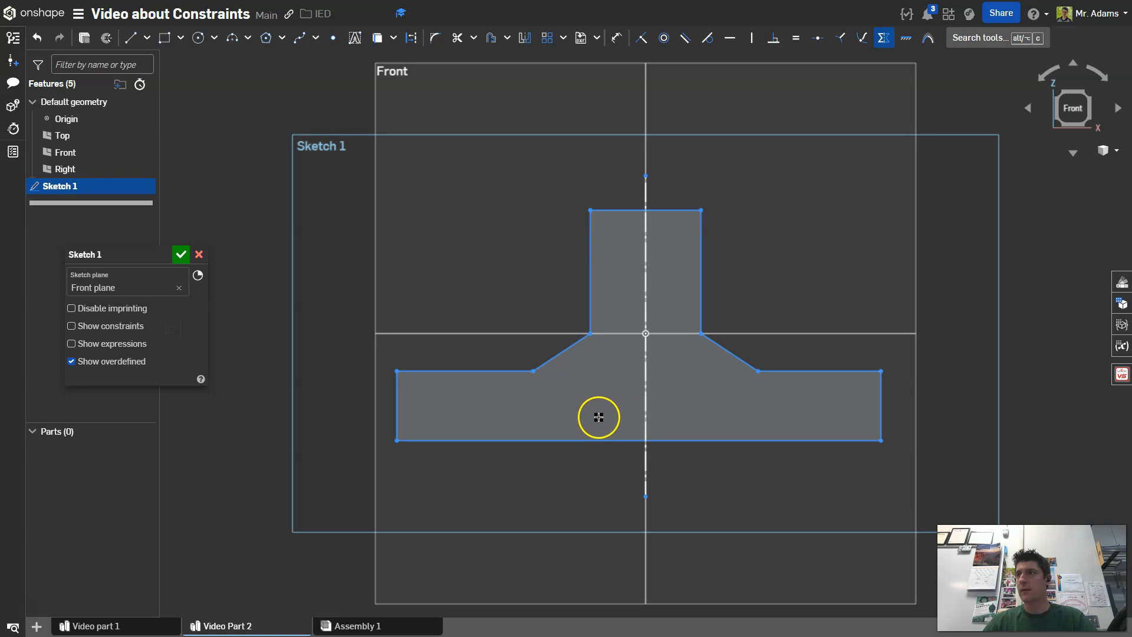
{"action": "left_click", "coordinate": [396, 413]}
{"action": "left_click", "coordinate": [881, 399]}
{"action": "left_click", "coordinate": [648, 402]}
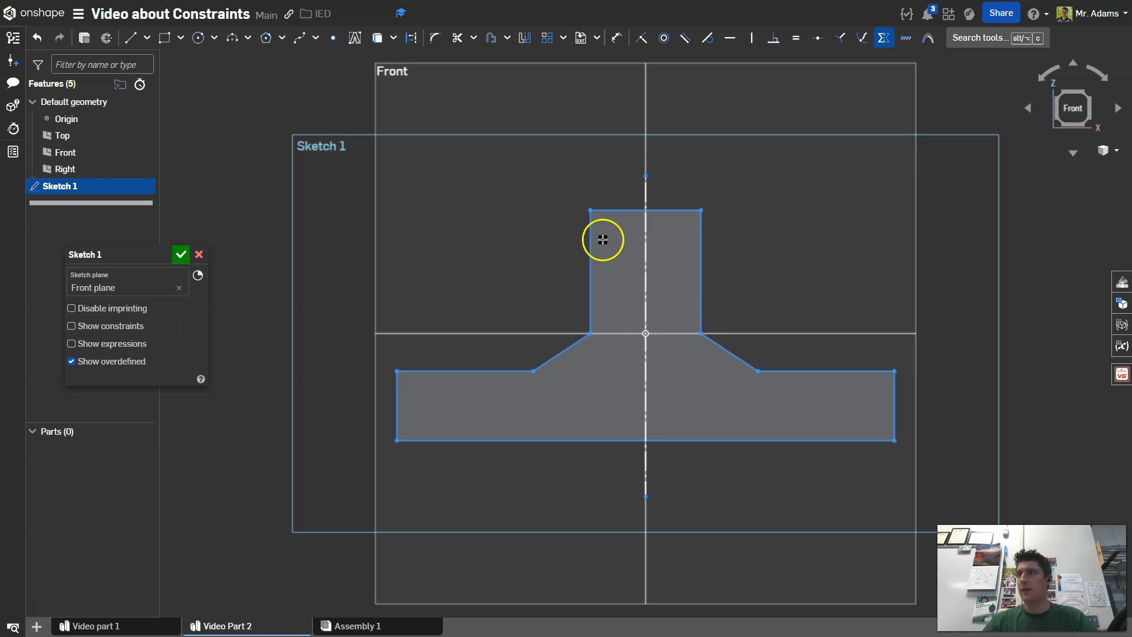
{"action": "left_click", "coordinate": [882, 39]}
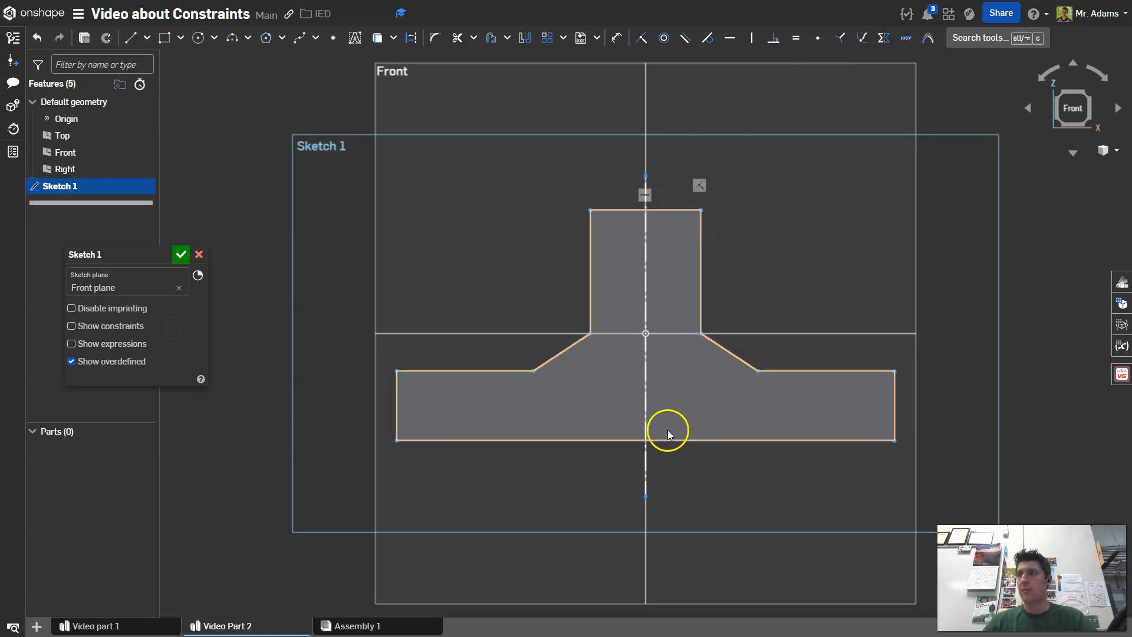
Move the left sides of the base and the upper block inward to narrow both parts of the outline.
{"action": "mouse_move", "coordinate": [445, 406]}
{"action": "left_mouse_down"}
{"action": "mouse_move", "coordinate": [468, 404]}
{"action": "mouse_move", "coordinate": [394, 409]}
{"action": "mouse_move", "coordinate": [462, 413]}
{"action": "mouse_move", "coordinate": [434, 412]}
{"action": "mouse_move", "coordinate": [444, 414]}
{"action": "left_mouse_up"}
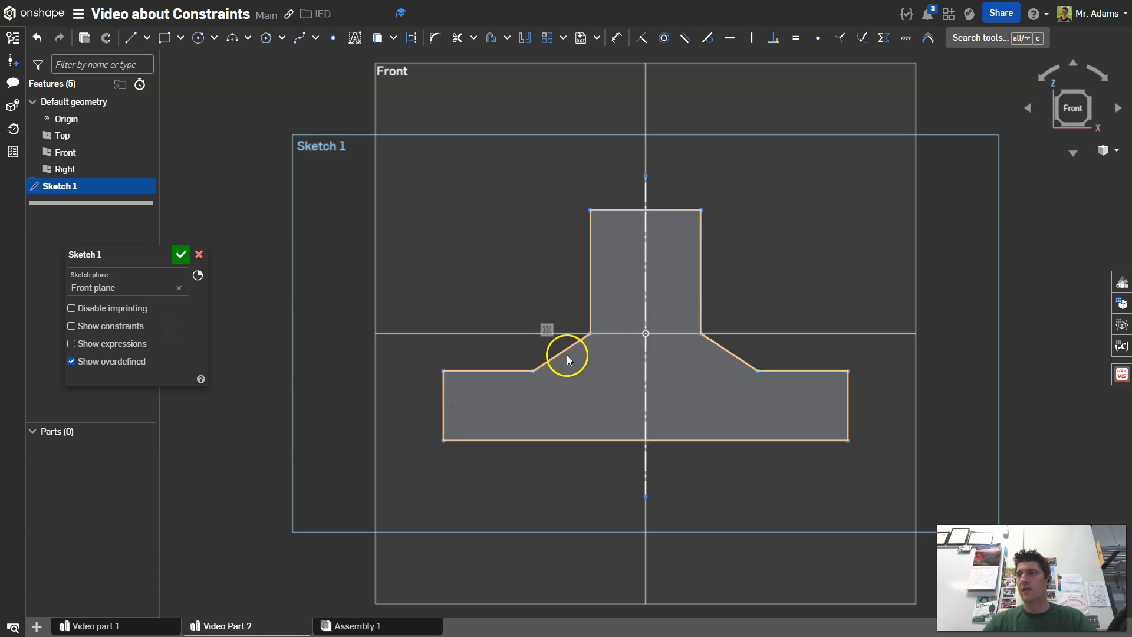
{"action": "mouse_move", "coordinate": [560, 351]}
{"action": "left_mouse_down"}
{"action": "mouse_move", "coordinate": [533, 324]}
{"action": "mouse_move", "coordinate": [588, 354]}
{"action": "mouse_move", "coordinate": [556, 346]}
{"action": "mouse_move", "coordinate": [569, 354]}
{"action": "mouse_move", "coordinate": [594, 333]}
{"action": "left_mouse_up"}
{"action": "mouse_move", "coordinate": [594, 291]}
{"action": "left_mouse_down"}
{"action": "mouse_move", "coordinate": [614, 299]}
{"action": "mouse_move", "coordinate": [588, 302]}
{"action": "mouse_move", "coordinate": [606, 304]}
{"action": "left_mouse_up"}
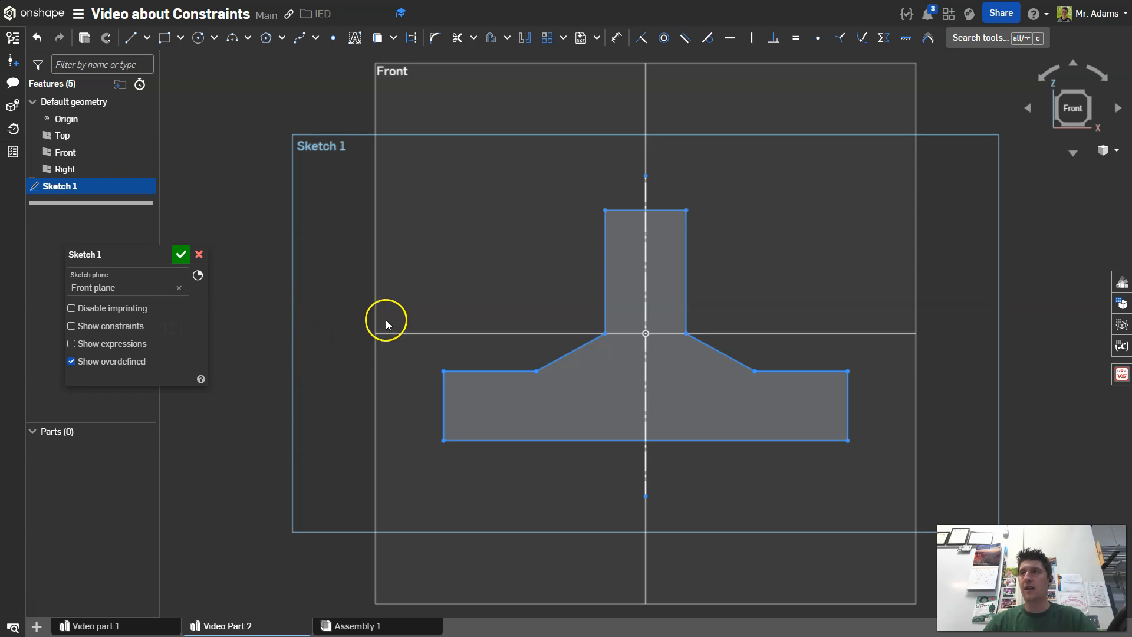
Draw a 0.25 diameter circle inside the base's left end and move its diameter label clear of the left edge.
{"action": "left_click", "coordinate": [199, 39]}
{"action": "left_click", "coordinate": [488, 413]}
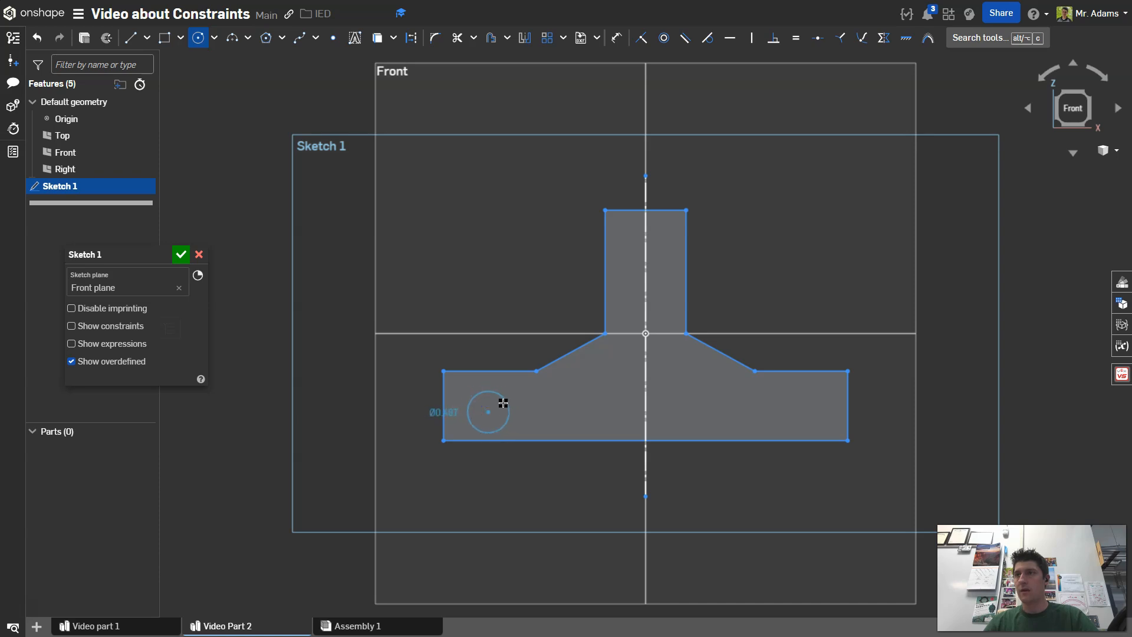
{"action": "left_click", "coordinate": [504, 403]}
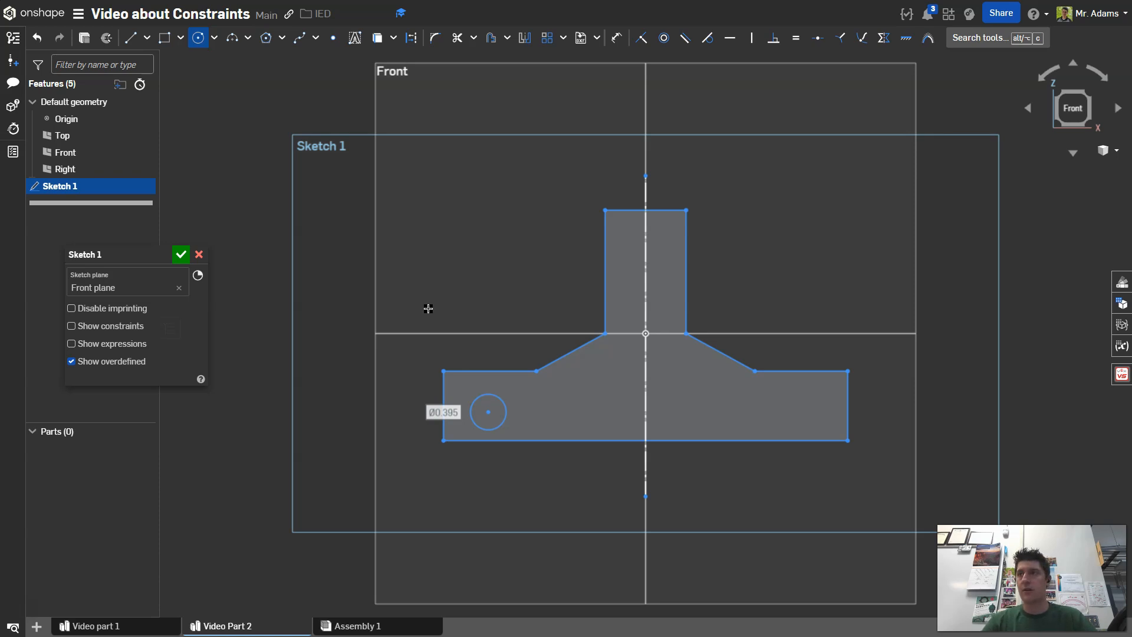
{"action": "type", "text": ".5"}
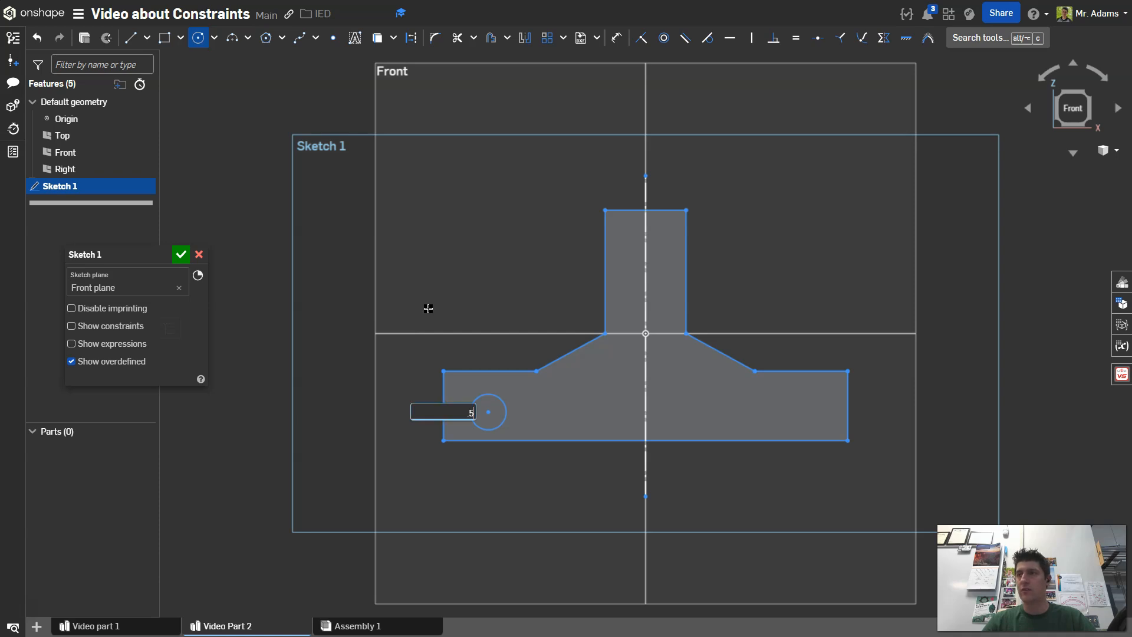
{"action": "key", "text": "Return"}
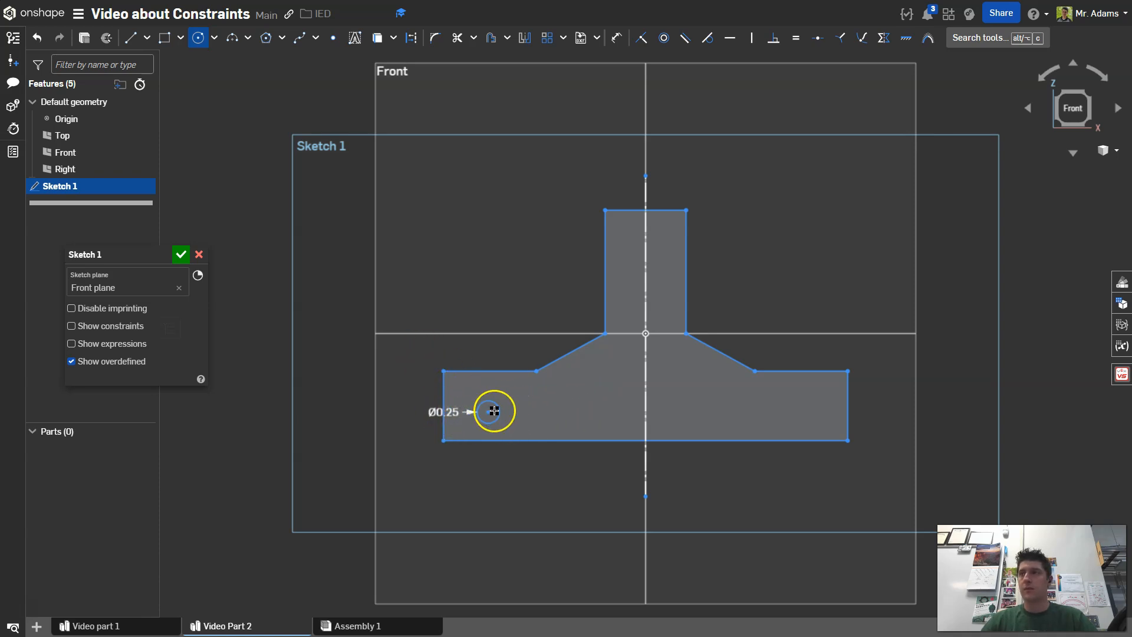
{"action": "scroll", "coordinate": [506, 405], "scroll_direction": "up", "scroll_amount": 5}
{"action": "scroll", "coordinate": [484, 387], "scroll_direction": "down", "scroll_amount": 1}
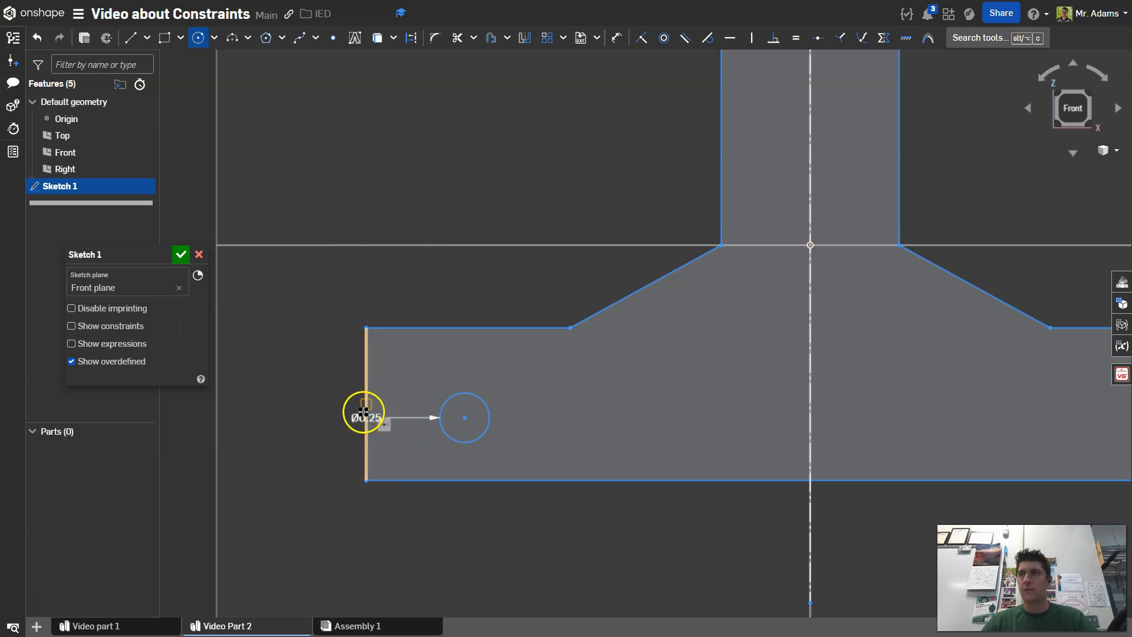
{"action": "key", "text": "Escape"}
{"action": "left_click_drag", "start_coordinate": [369, 422], "coordinate": [429, 375]}
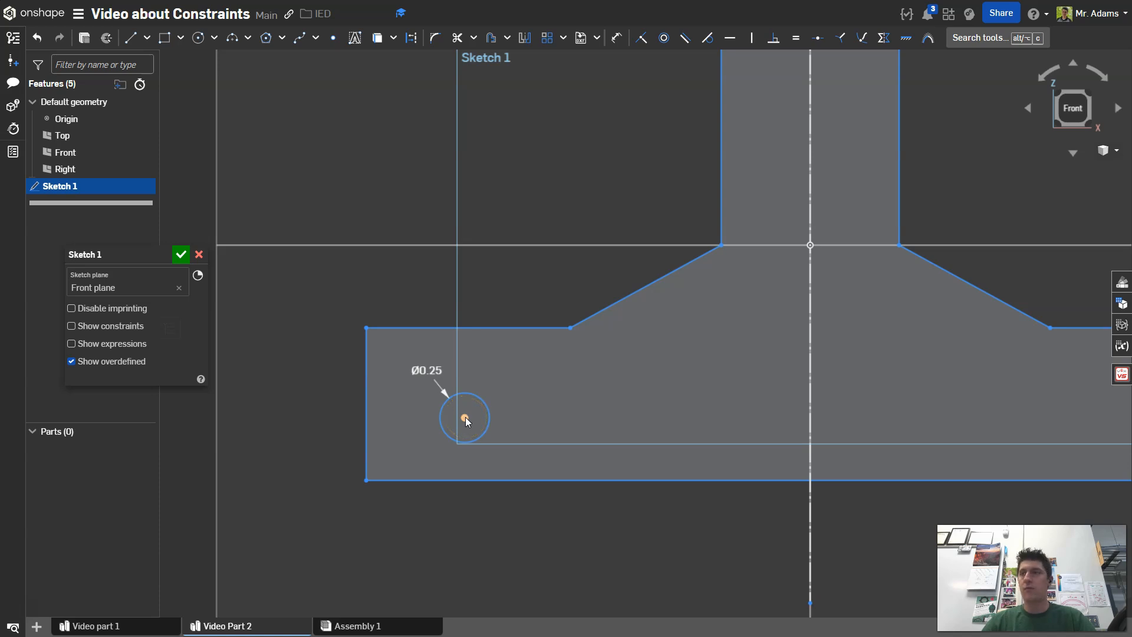
Dimension the circle's centre 0.5 from the base's left side, placing the dimension below the base.
{"action": "key", "text": "d"}
{"action": "left_click", "coordinate": [368, 423]}
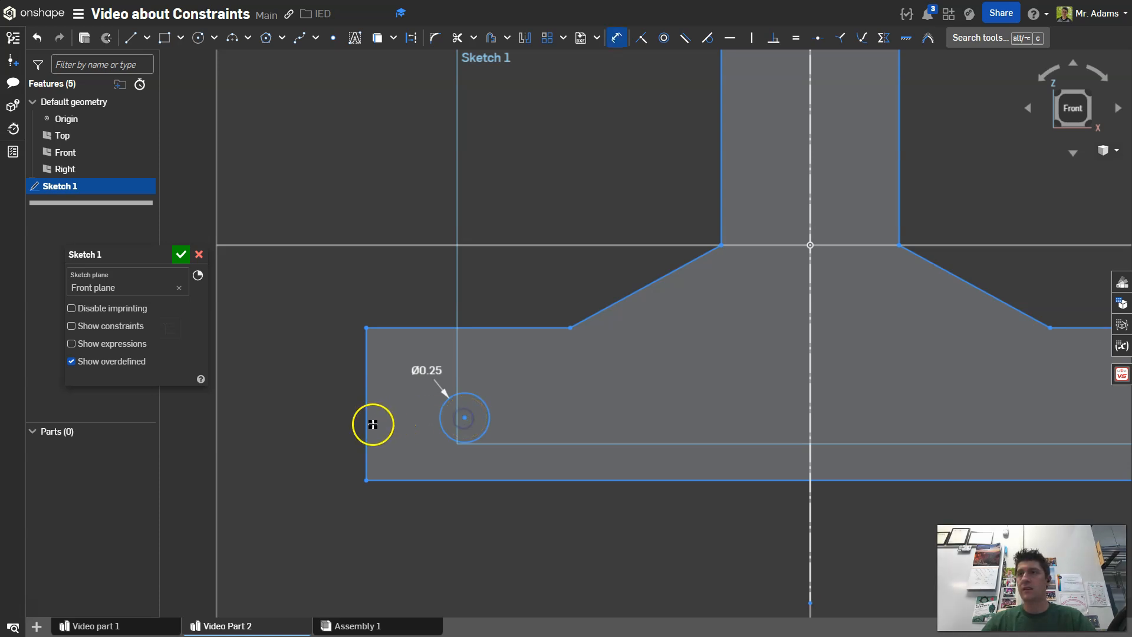
{"action": "left_click", "coordinate": [465, 417]}
{"action": "left_click", "coordinate": [417, 542]}
{"action": "type", "text": "0.5"}
{"action": "key", "text": "Return"}
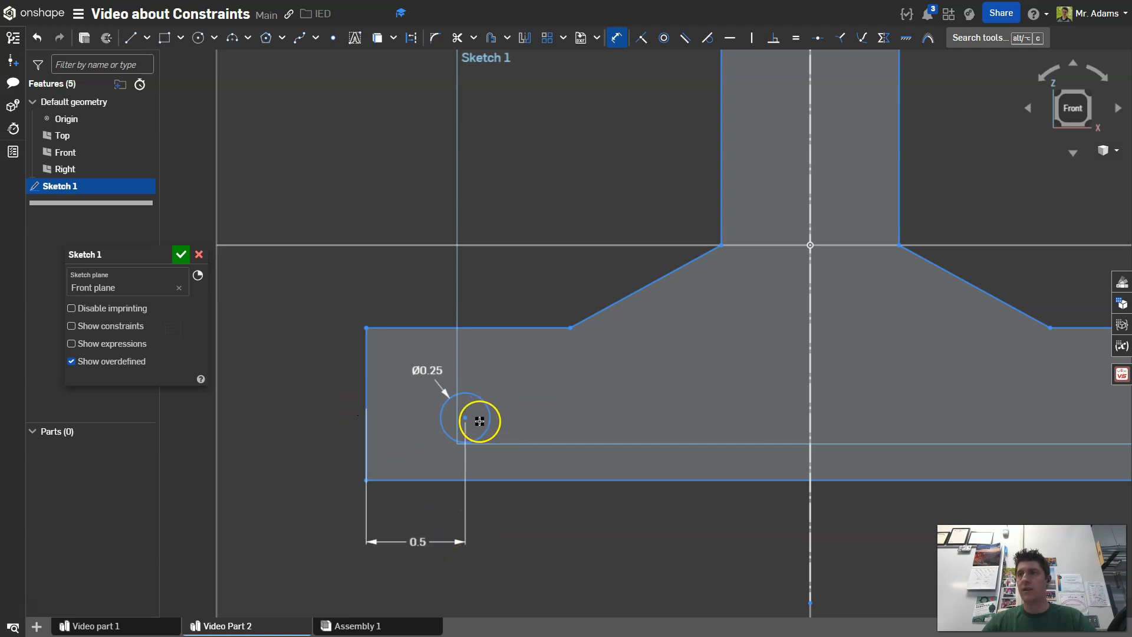
{"action": "key", "text": "Escape"}
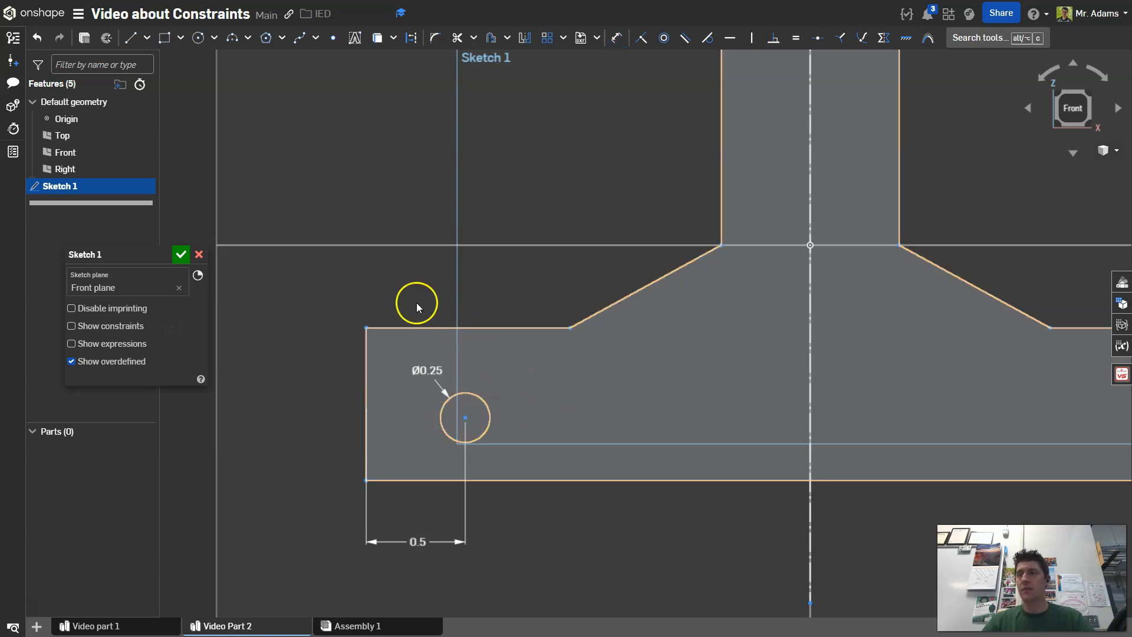
Draw a vertical construction line from the circle's centre up to the base's upper-left edge.
{"action": "key", "text": "w"}
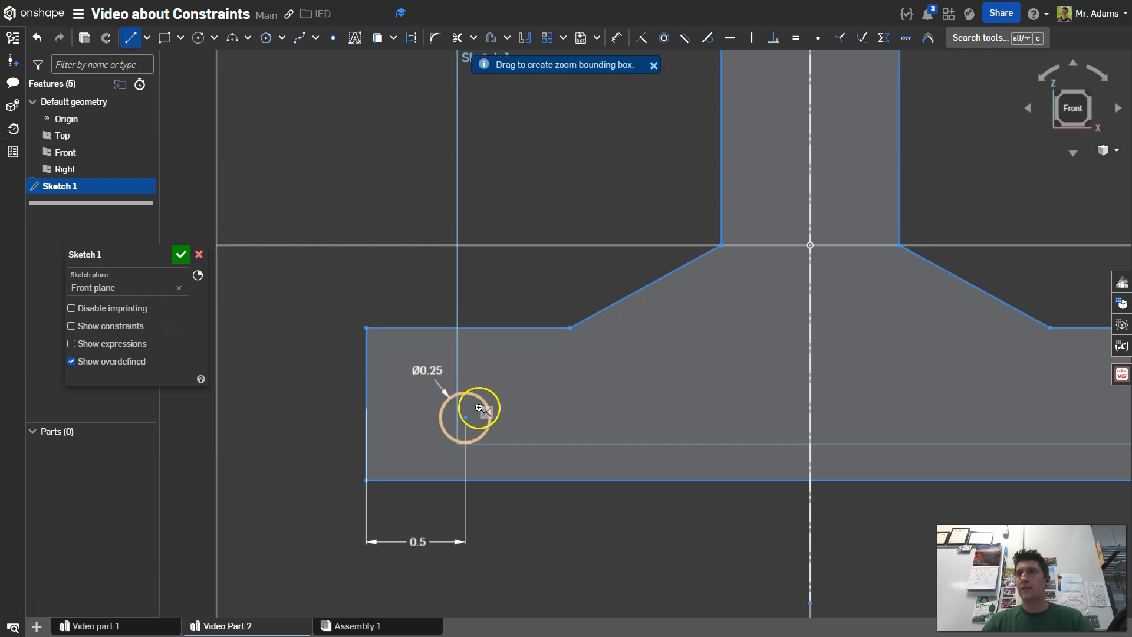
{"action": "left_click", "coordinate": [128, 41]}
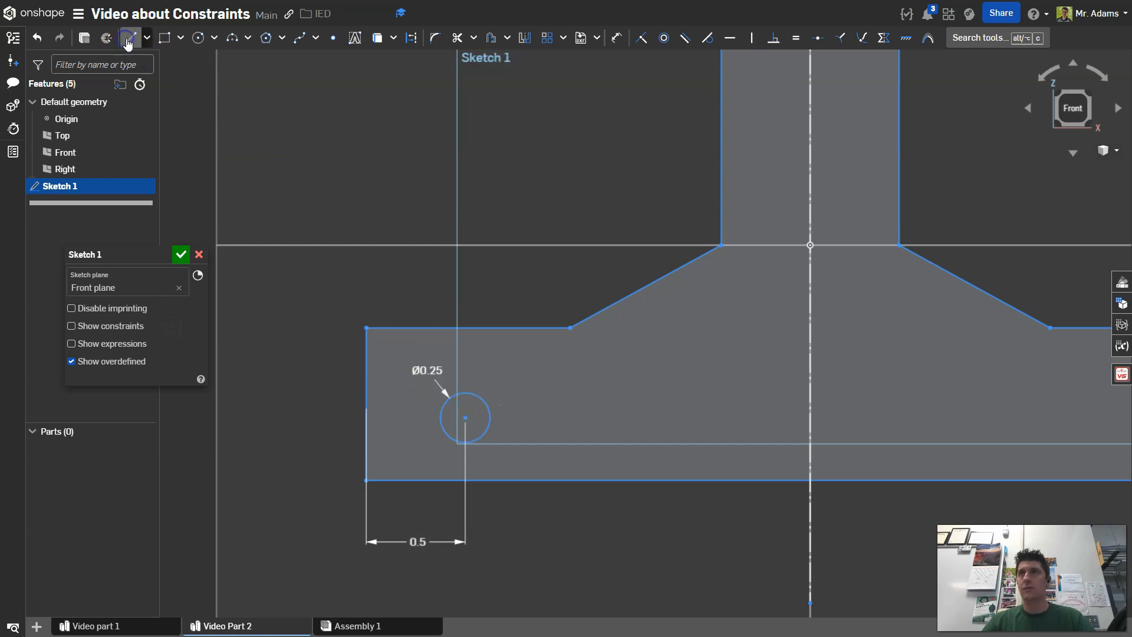
{"action": "key", "text": "q"}
{"action": "left_click", "coordinate": [465, 416]}
{"action": "left_click", "coordinate": [465, 328]}
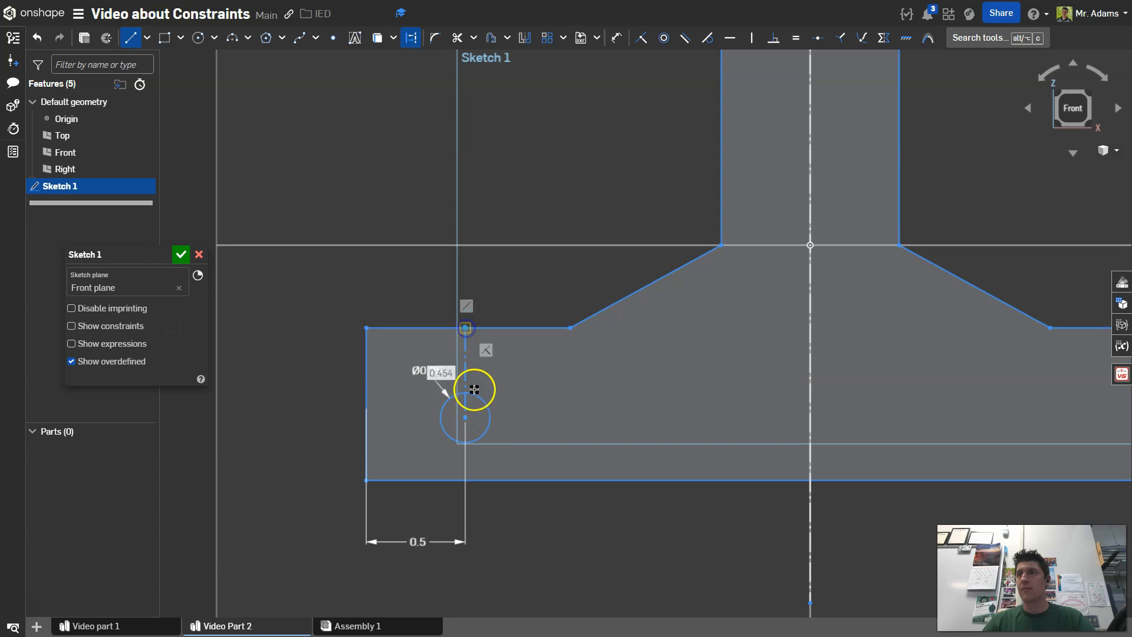
{"action": "key", "text": "Escape"}
Draw a construction line from the circle's centre straight down to the base's bottom edge, and turn construction mode off.
{"action": "key", "text": "l"}
{"action": "key", "text": "q"}
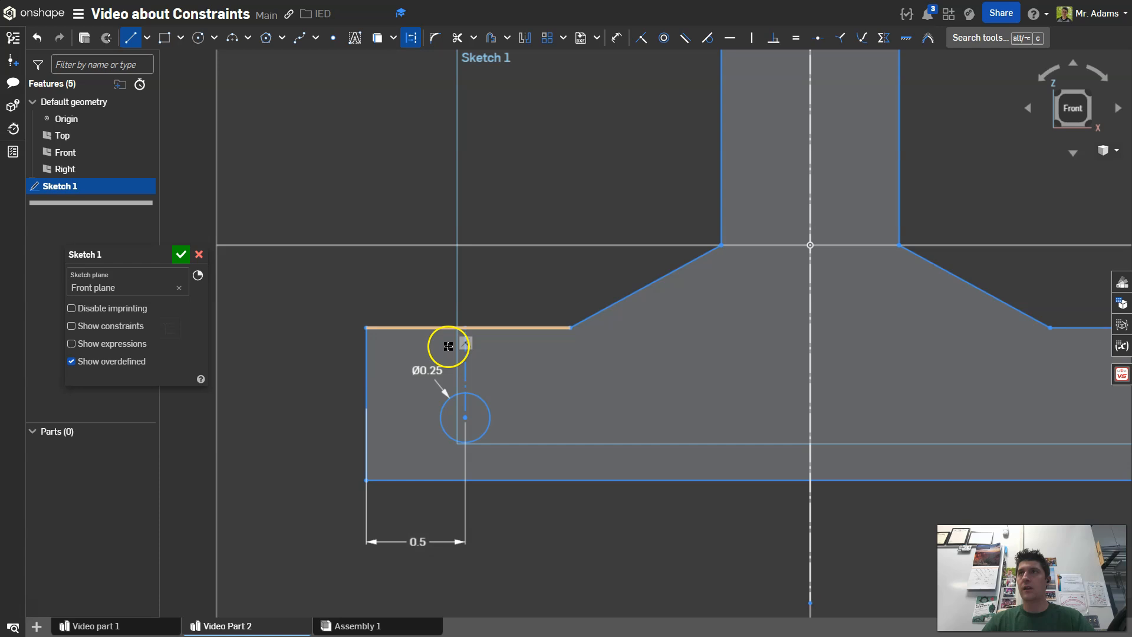
{"action": "left_click", "coordinate": [465, 418]}
{"action": "left_click", "coordinate": [469, 480]}
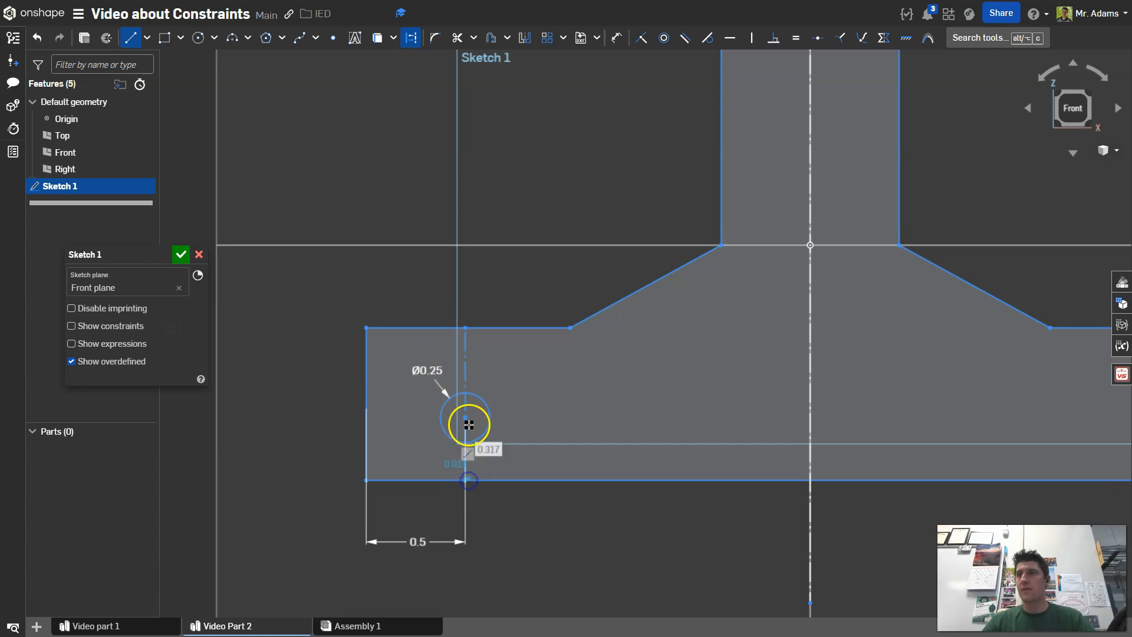
{"action": "left_click", "coordinate": [135, 40]}
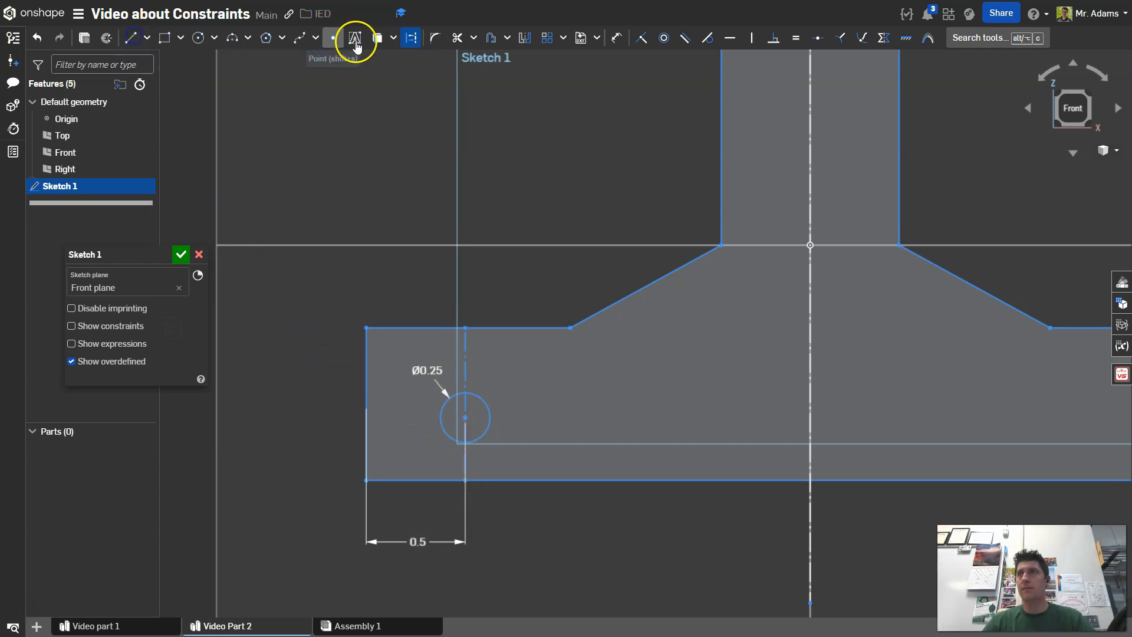
{"action": "left_click", "coordinate": [408, 41]}
Apply an Equal constraint to the two construction lines above and below the circle's centre, and raise the centre slightly.
{"action": "scroll", "coordinate": [514, 217], "scroll_direction": "up", "scroll_amount": 2}
{"action": "middle_click_drag", "start_coordinate": [492, 213], "coordinate": [495, 164]}
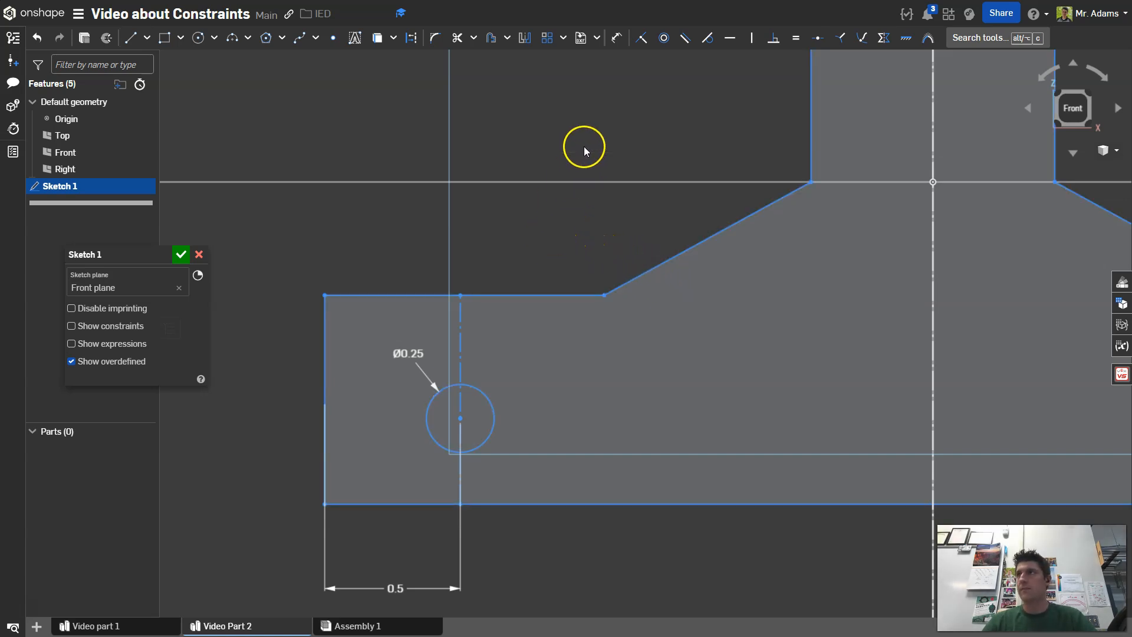
{"action": "left_click", "coordinate": [797, 40]}
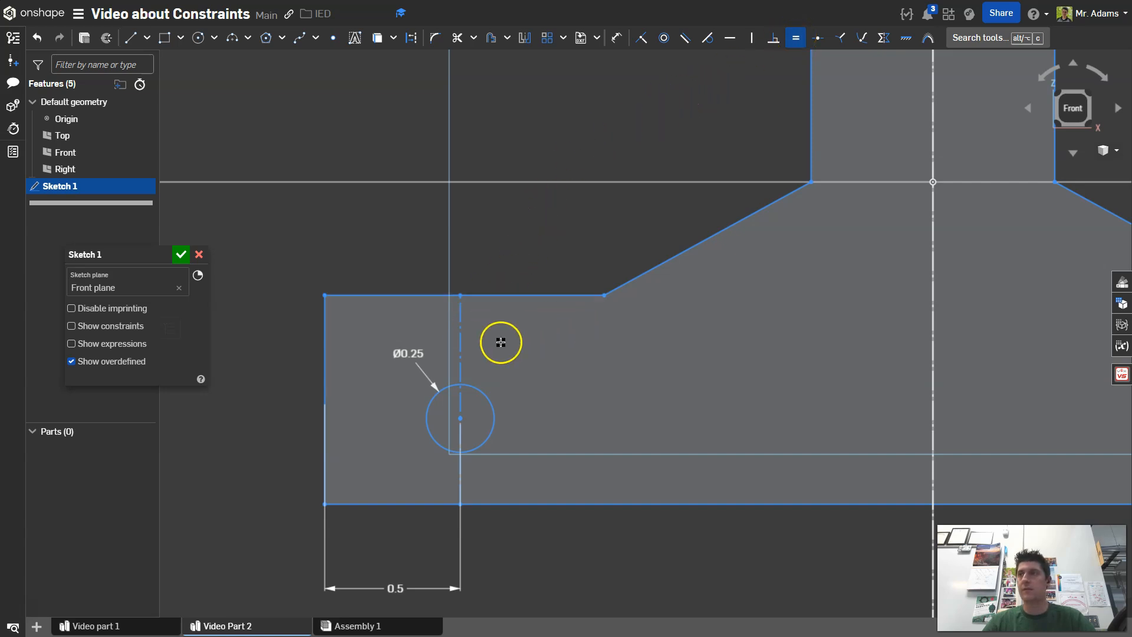
{"action": "left_click", "coordinate": [463, 348]}
{"action": "left_click", "coordinate": [460, 483]}
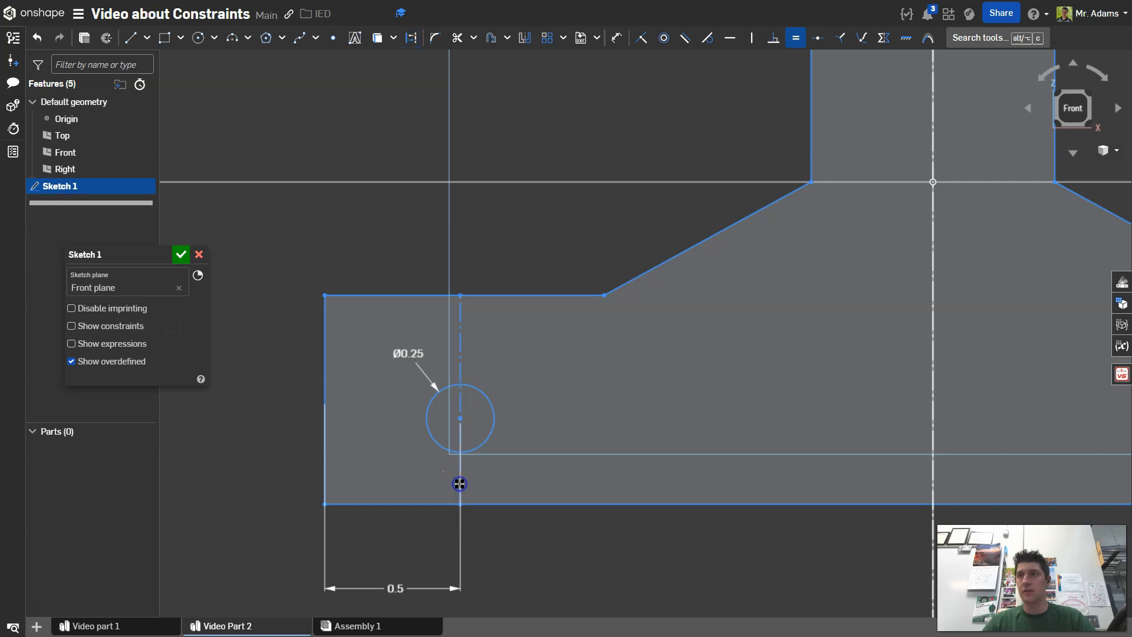
{"action": "scroll", "coordinate": [630, 410], "scroll_direction": "down", "scroll_amount": 3}
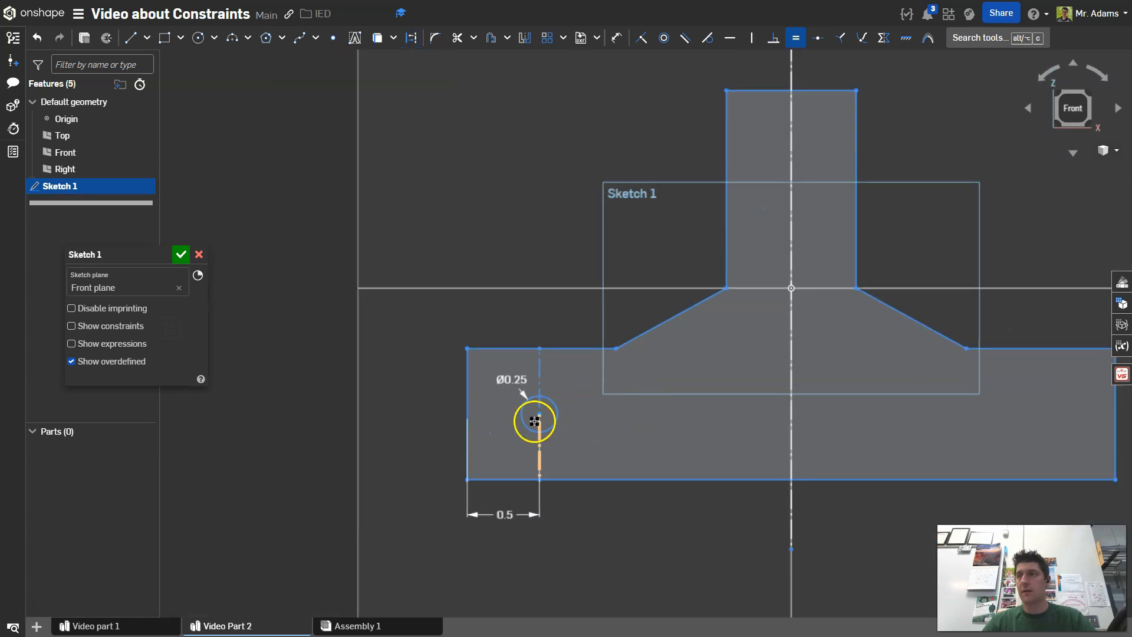
{"action": "scroll", "coordinate": [569, 402], "scroll_direction": "up", "scroll_amount": 3}
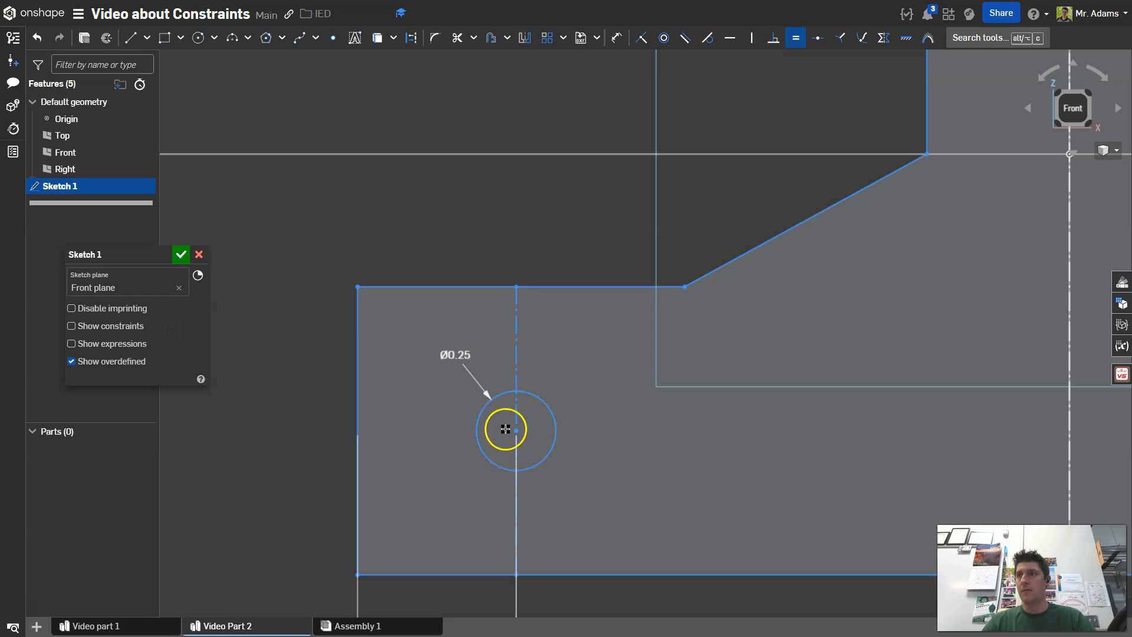
{"action": "key", "text": "Escape"}
{"action": "mouse_move", "coordinate": [517, 431]}
{"action": "left_mouse_down"}
{"action": "mouse_move", "coordinate": [517, 476]}
{"action": "mouse_move", "coordinate": [516, 391]}
{"action": "mouse_move", "coordinate": [520, 414]}
{"action": "left_mouse_up"}
{"action": "scroll", "coordinate": [549, 331], "scroll_direction": "down", "scroll_amount": 3}
{"action": "middle_click_drag", "start_coordinate": [632, 320], "coordinate": [492, 356]}
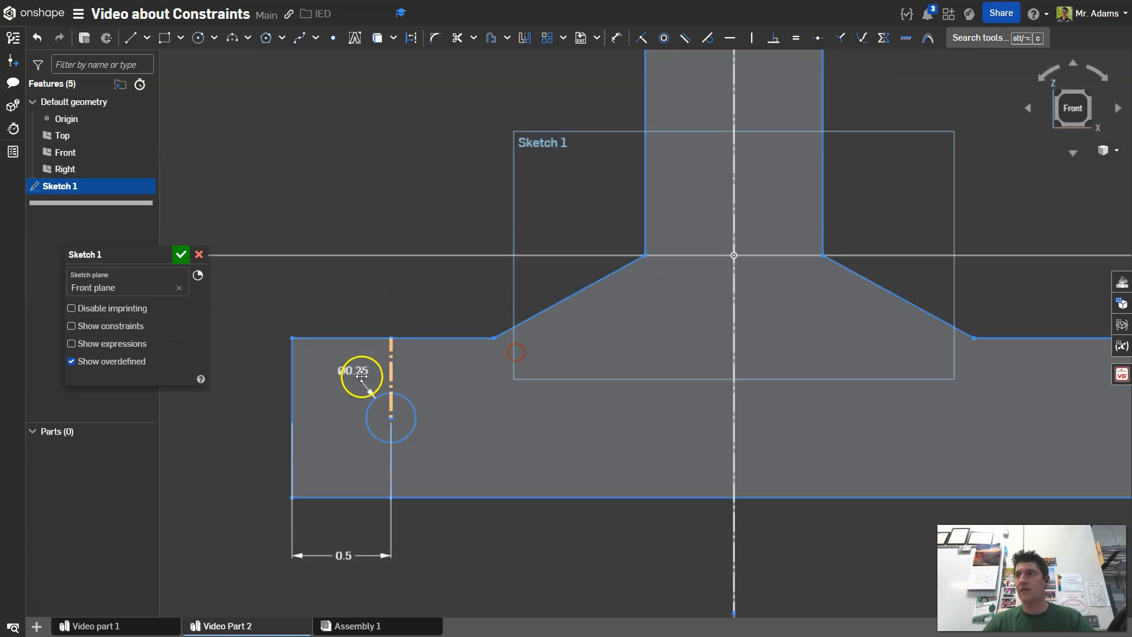
{"action": "scroll", "coordinate": [623, 332], "scroll_direction": "down", "scroll_amount": 3}
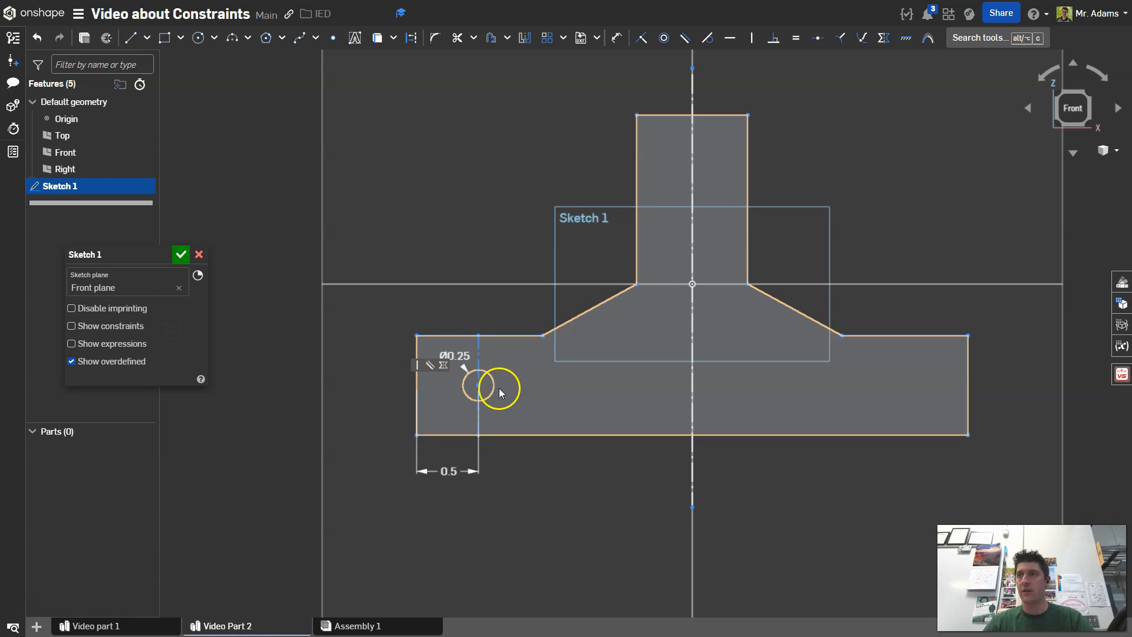
{"action": "scroll", "coordinate": [499, 388], "scroll_direction": "up", "scroll_amount": 2}
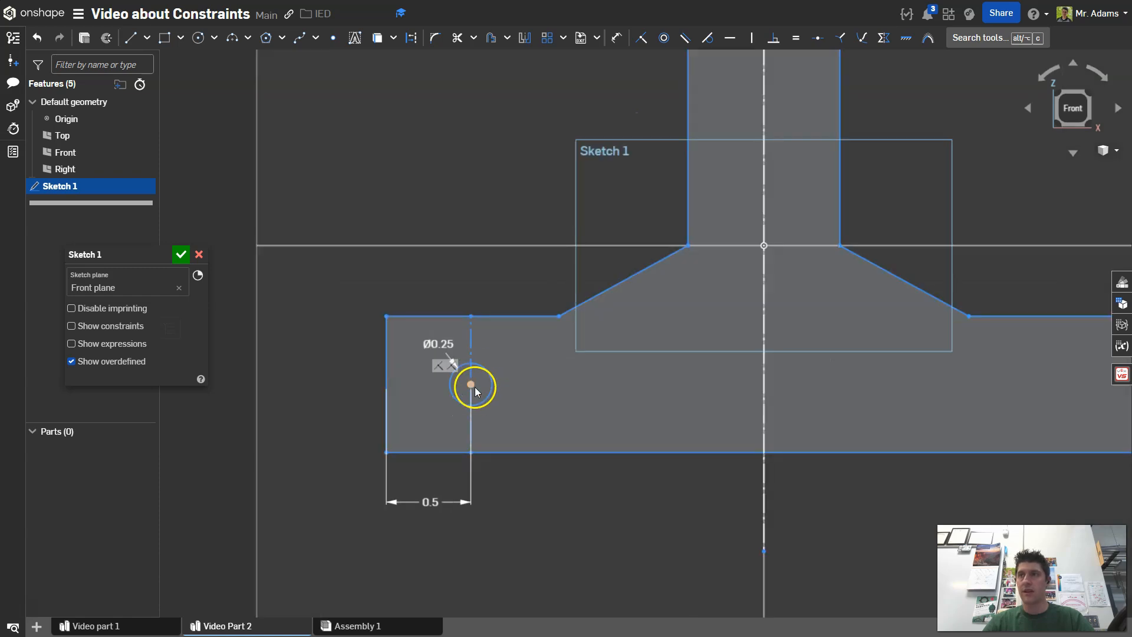
{"action": "left_click", "coordinate": [485, 378]}
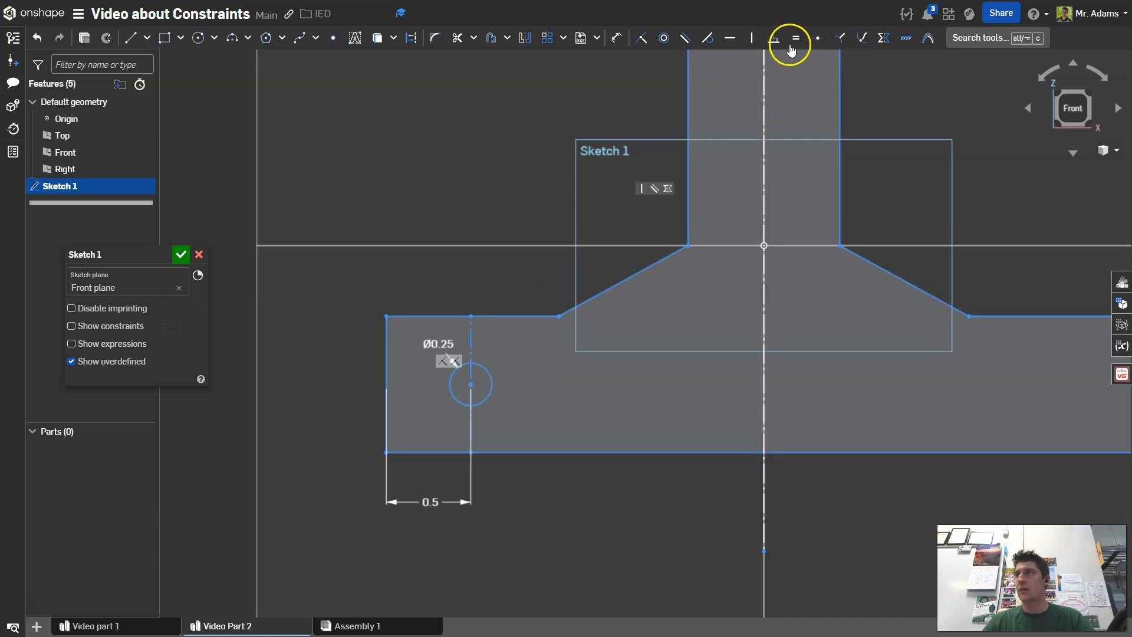
{"action": "left_click", "coordinate": [472, 384]}
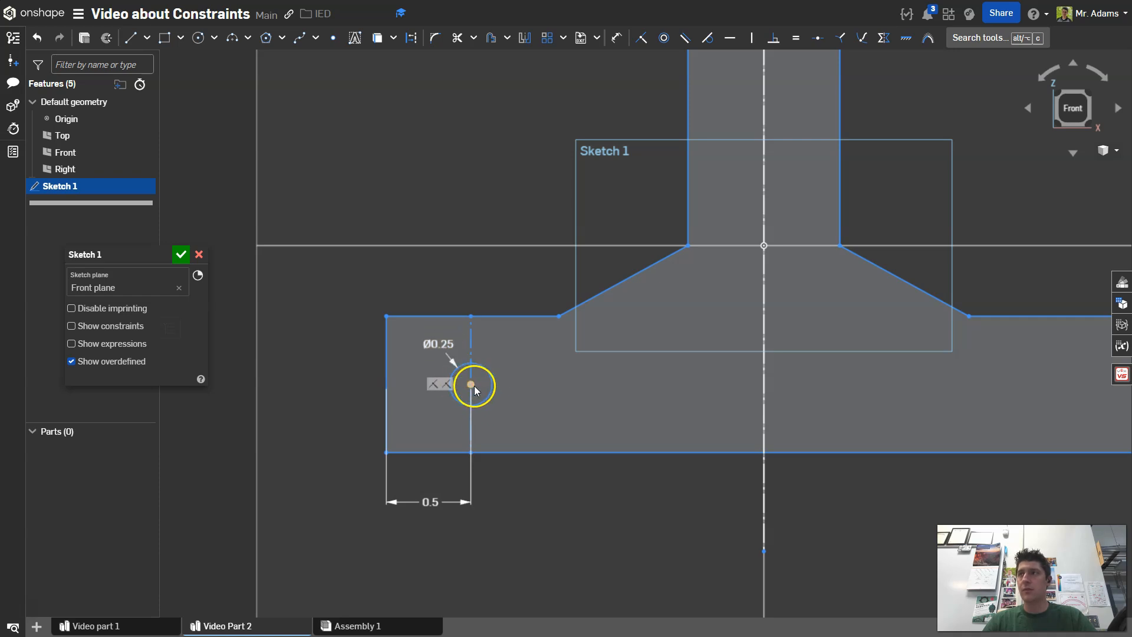
{"action": "scroll", "coordinate": [623, 389], "scroll_direction": "down", "scroll_amount": 2}
{"action": "middle_click_drag", "start_coordinate": [662, 363], "coordinate": [543, 416]}
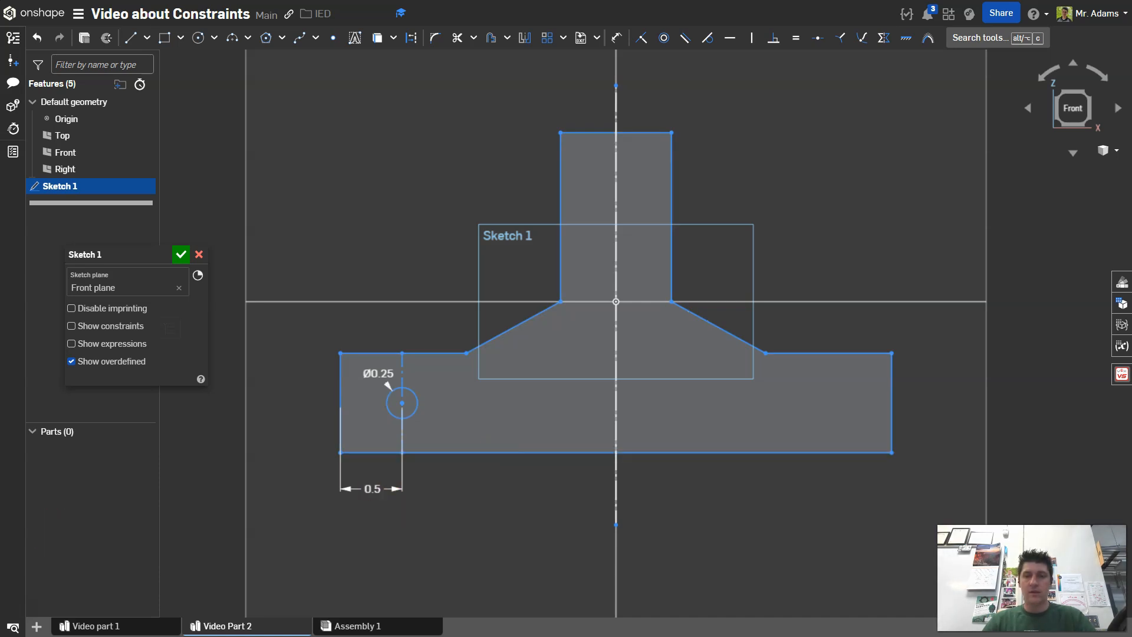
{"action": "key", "text": "d"}
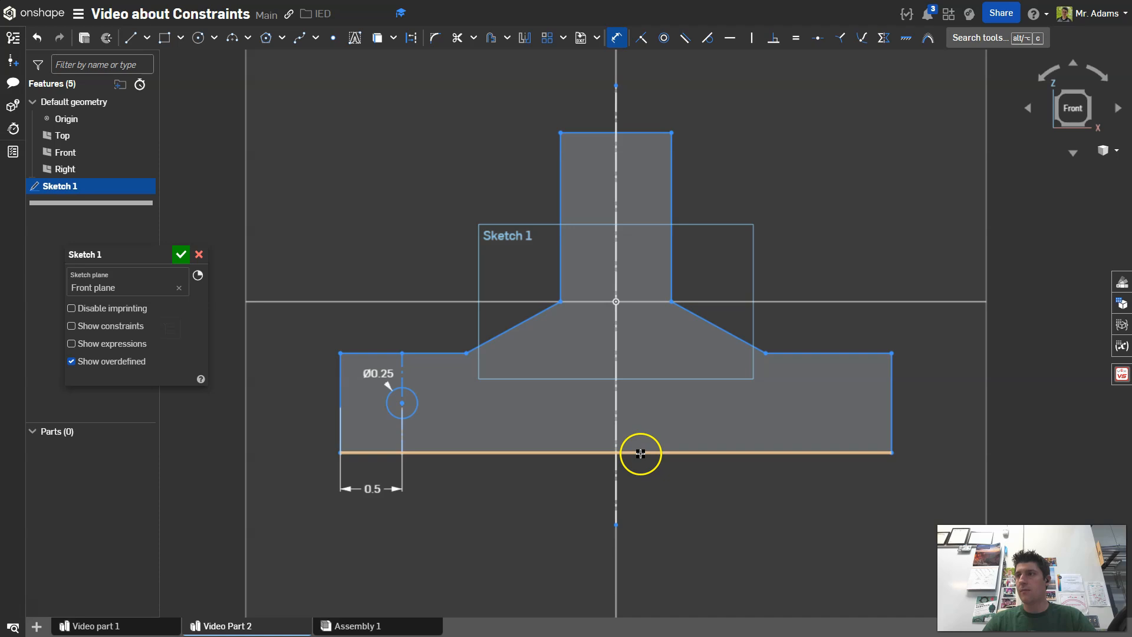
{"action": "left_click", "coordinate": [616, 38]}
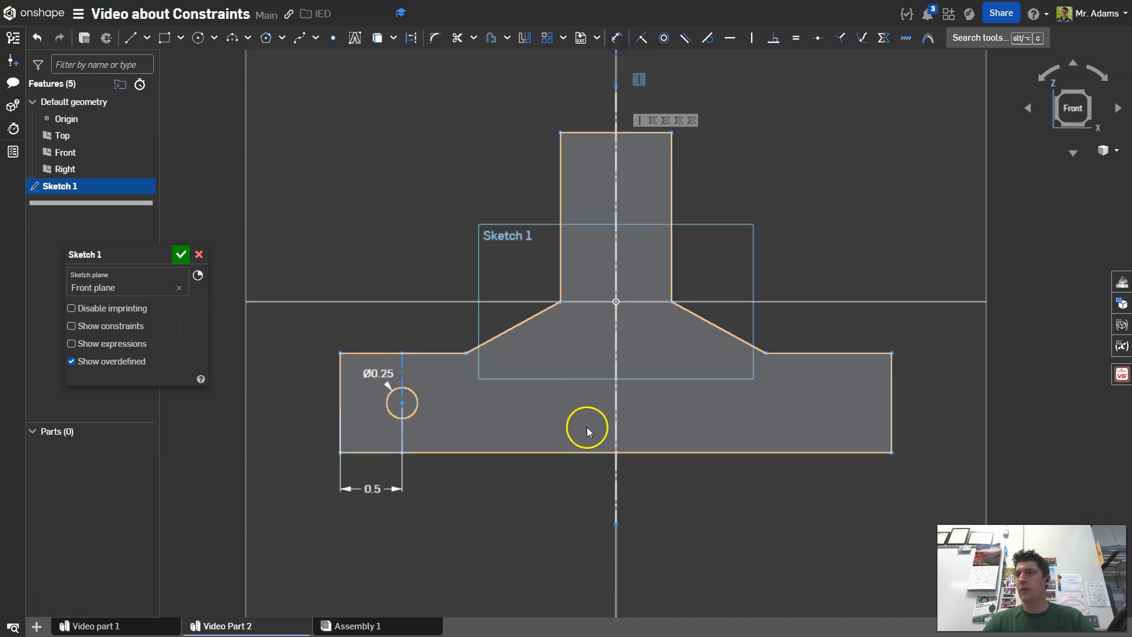
{"action": "scroll", "coordinate": [678, 424], "scroll_direction": "up", "scroll_amount": 4}
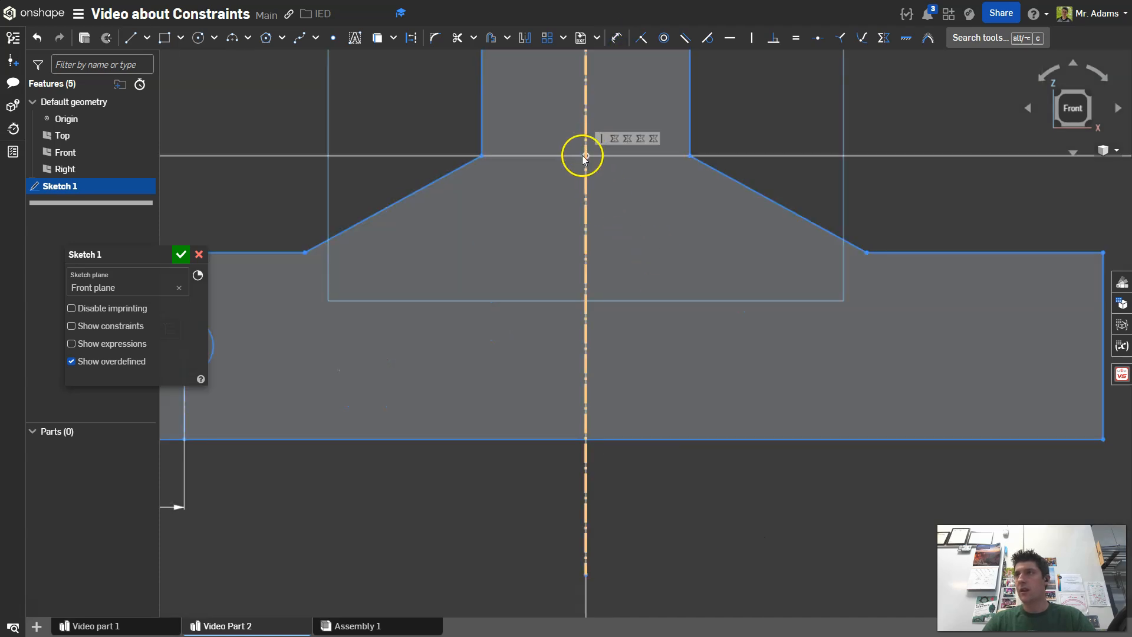
Apply a Coincident constraint between the base's bottom edge and the origin.
{"action": "scroll", "coordinate": [587, 154], "scroll_direction": "up", "scroll_amount": 3}
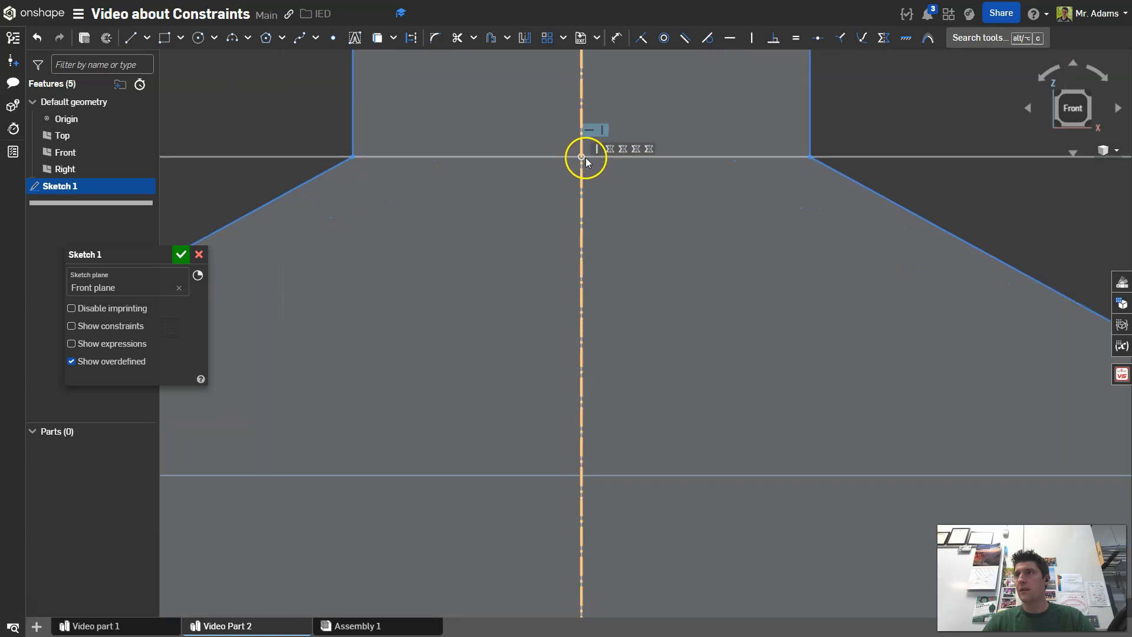
{"action": "scroll", "coordinate": [586, 157], "scroll_direction": "up", "scroll_amount": 4}
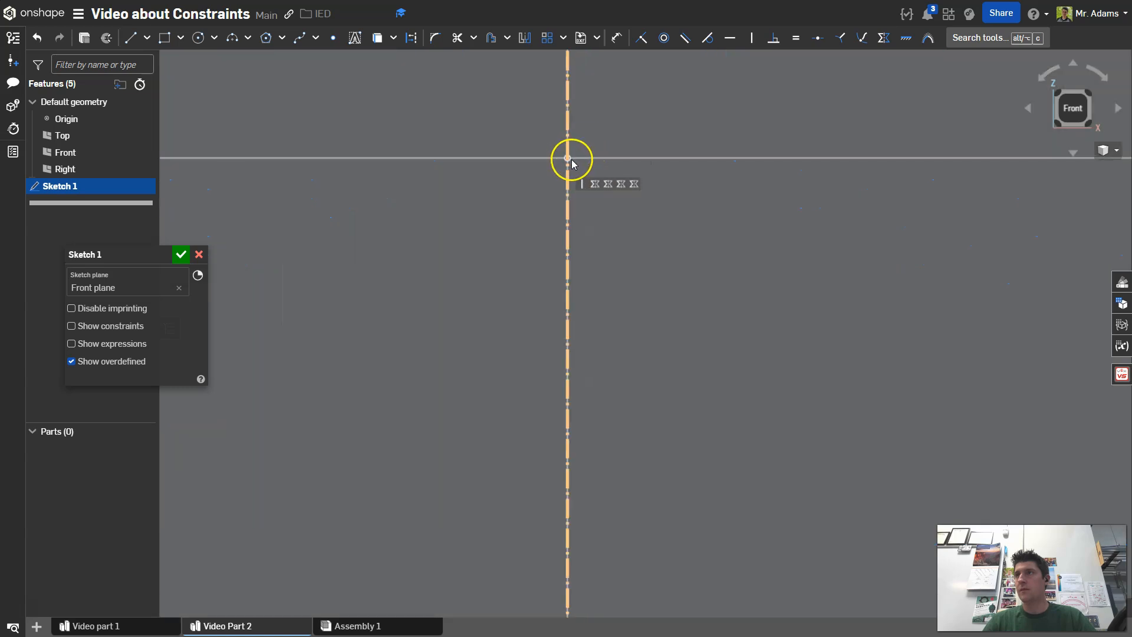
{"action": "scroll", "coordinate": [572, 160], "scroll_direction": "down", "scroll_amount": 4}
{"action": "scroll", "coordinate": [571, 160], "scroll_direction": "down", "scroll_amount": 4}
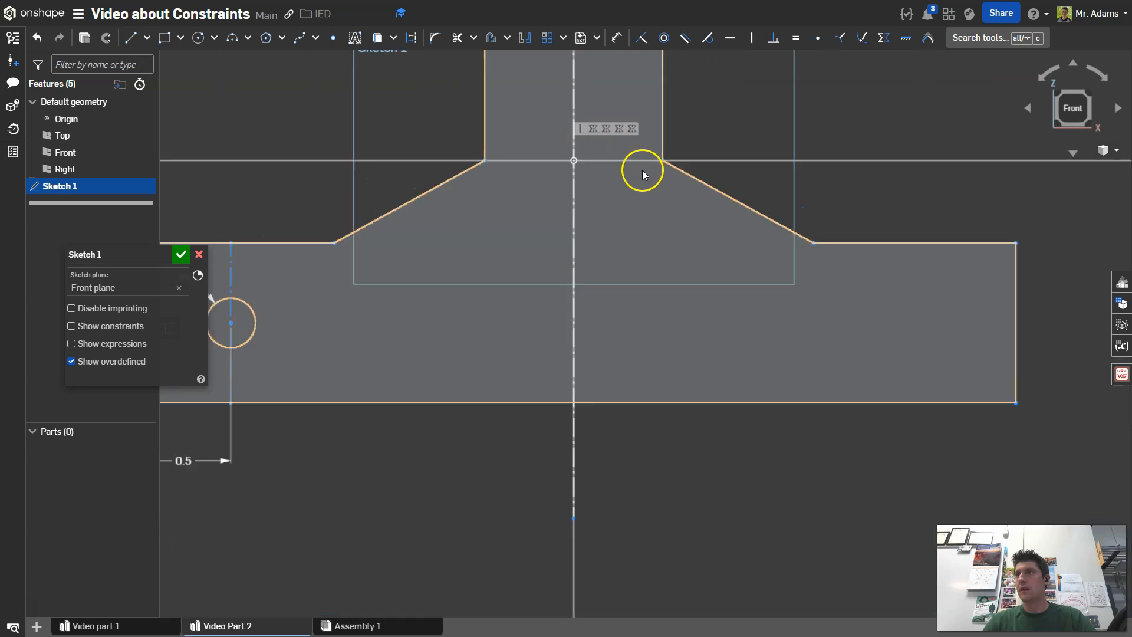
{"action": "middle_click_drag", "start_coordinate": [642, 169], "coordinate": [595, 305]}
{"action": "left_click", "coordinate": [642, 38]}
{"action": "left_click", "coordinate": [561, 539]}
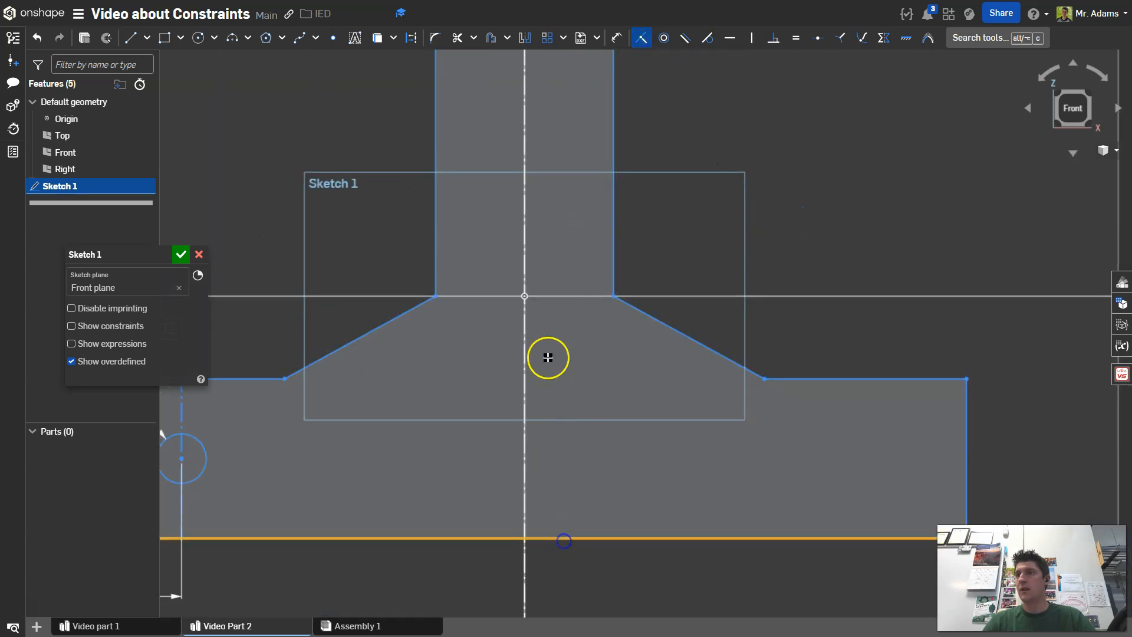
{"action": "left_click", "coordinate": [529, 295]}
{"action": "scroll", "coordinate": [532, 296], "scroll_direction": "down", "scroll_amount": 3}
{"action": "middle_click_drag", "start_coordinate": [662, 256], "coordinate": [662, 340]}
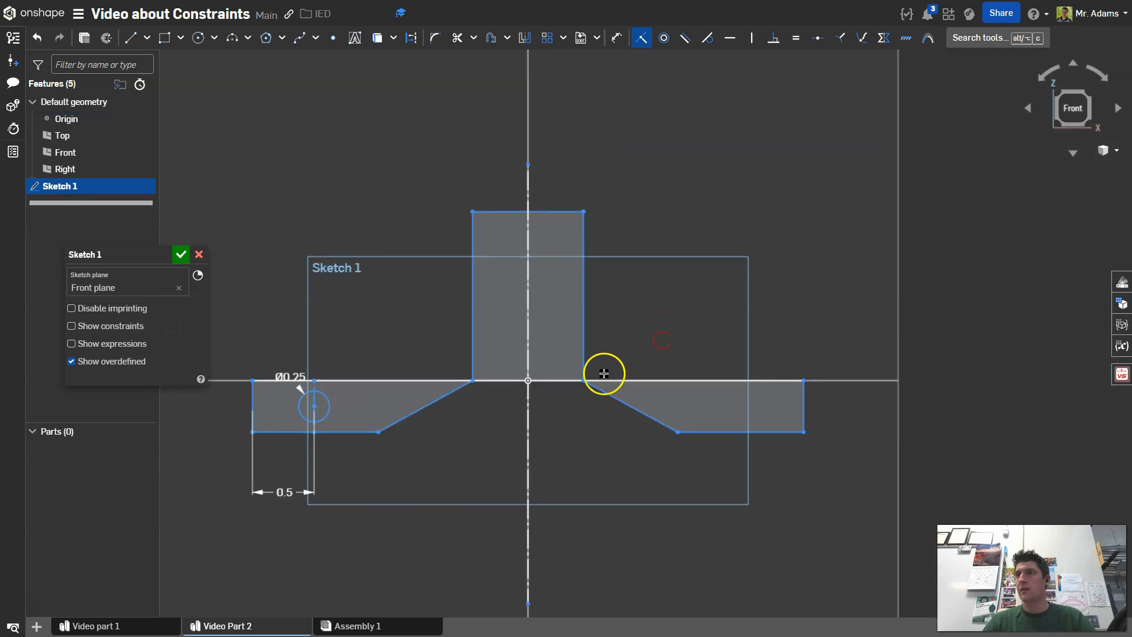
{"action": "scroll", "coordinate": [447, 395], "scroll_direction": "up", "scroll_amount": 3}
{"action": "scroll", "coordinate": [417, 374], "scroll_direction": "down", "scroll_amount": 2}
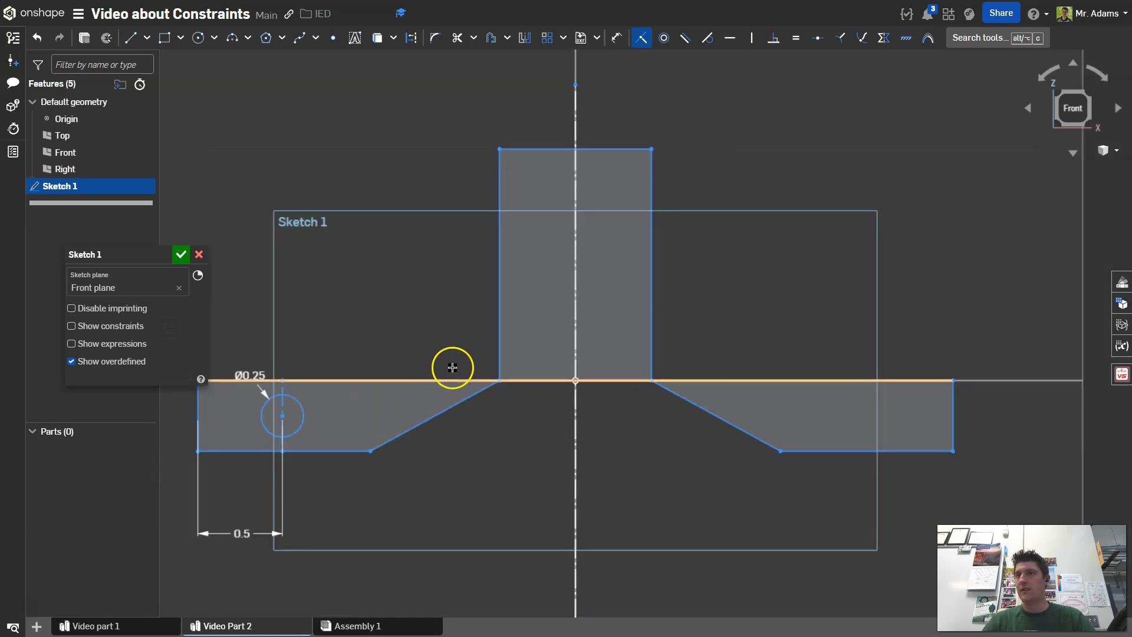
{"action": "left_click", "coordinate": [640, 39]}
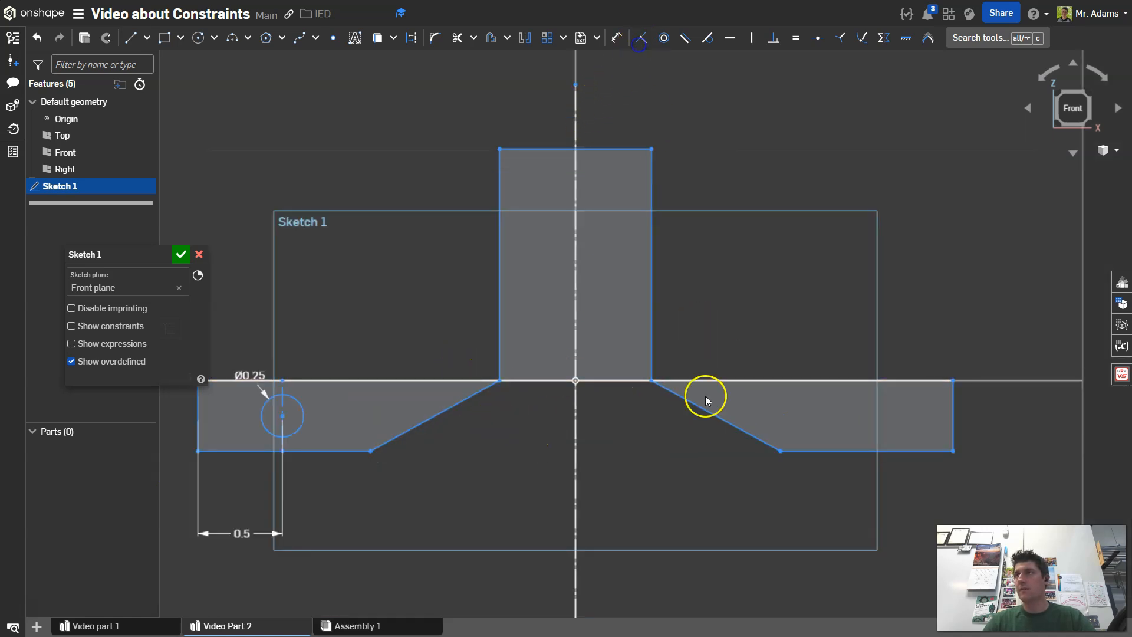
Move the base's upper edges above the bottom edge and adjust where the slopes meet them.
{"action": "mouse_move", "coordinate": [709, 413]}
{"action": "left_mouse_down"}
{"action": "mouse_move", "coordinate": [710, 291]}
{"action": "mouse_move", "coordinate": [682, 326]}
{"action": "left_mouse_up"}
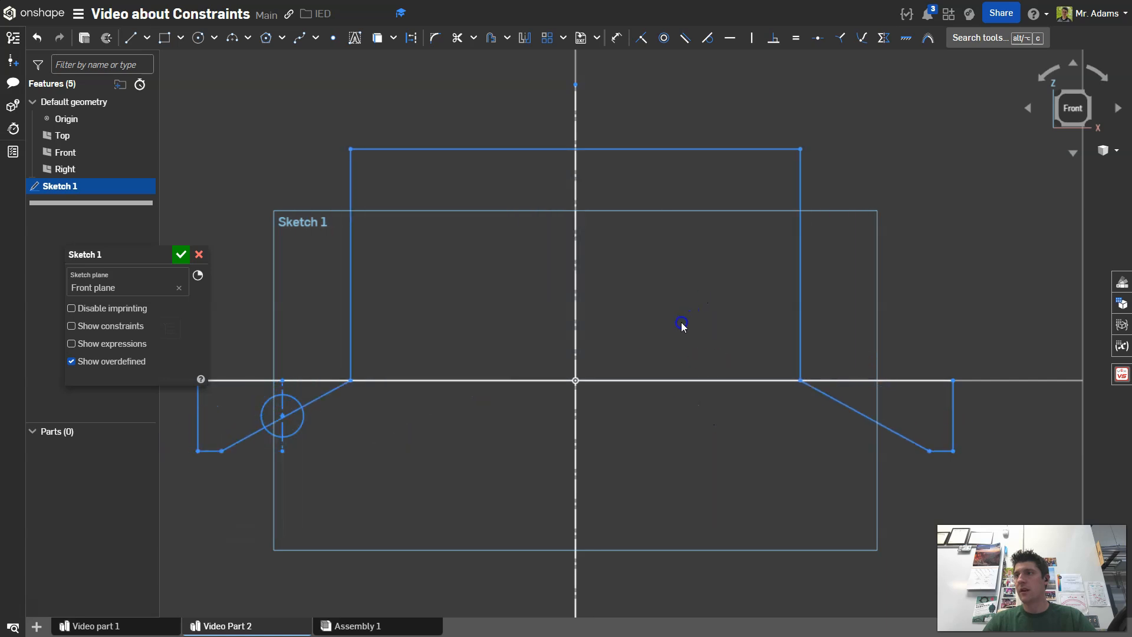
{"action": "mouse_move", "coordinate": [922, 448]}
{"action": "left_mouse_down"}
{"action": "mouse_move", "coordinate": [930, 419]}
{"action": "mouse_move", "coordinate": [894, 280]}
{"action": "mouse_move", "coordinate": [904, 281]}
{"action": "left_mouse_up"}
{"action": "left_click_drag", "start_coordinate": [602, 280], "coordinate": [900, 301]}
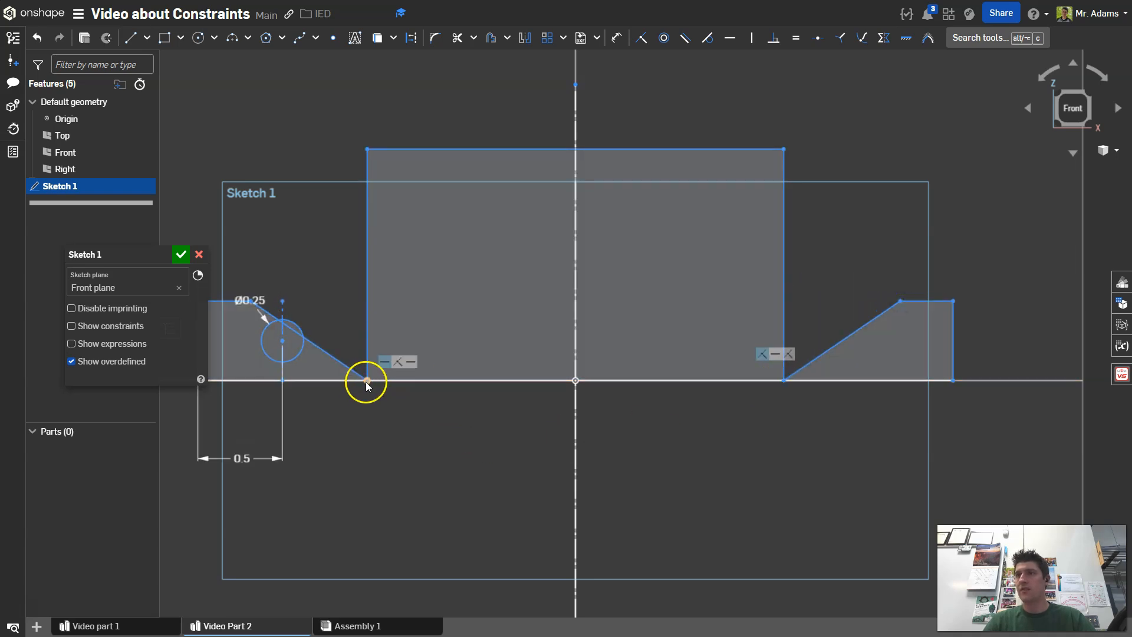
Select the horizontal constraint at the neck's lower-right corner and move that corner inward to narrow the neck.
{"action": "left_click", "coordinate": [790, 358]}
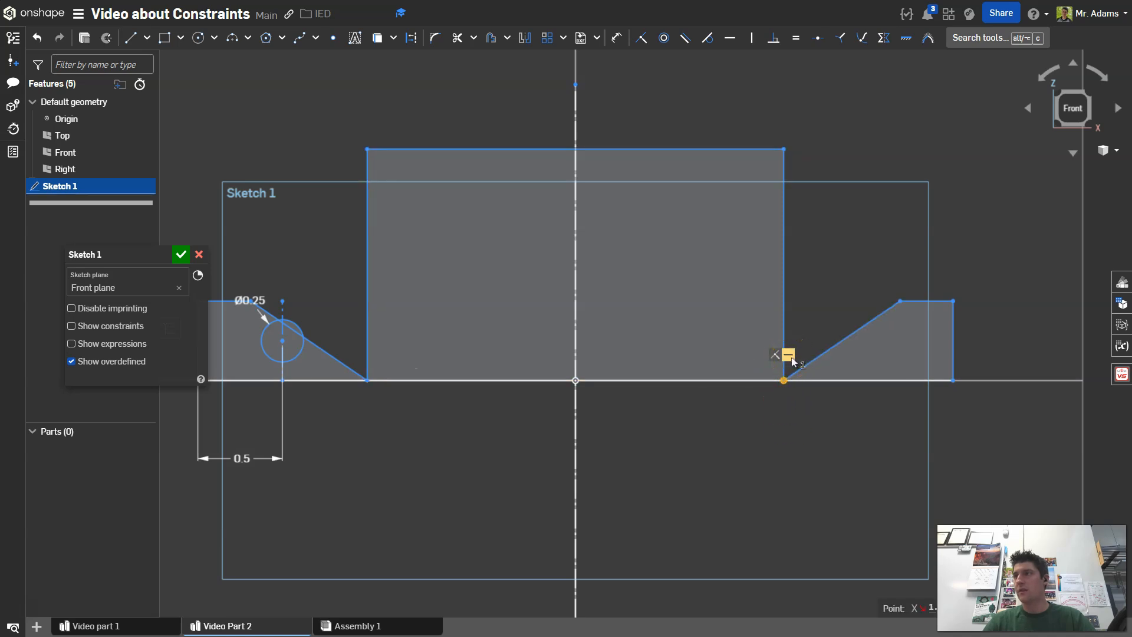
{"action": "left_click", "coordinate": [784, 380]}
{"action": "mouse_move", "coordinate": [783, 375]}
{"action": "left_mouse_down"}
{"action": "mouse_move", "coordinate": [796, 328]}
{"action": "mouse_move", "coordinate": [784, 381]}
{"action": "mouse_move", "coordinate": [781, 301]}
{"action": "mouse_move", "coordinate": [733, 288]}
{"action": "mouse_move", "coordinate": [737, 301]}
{"action": "left_mouse_up"}
{"action": "scroll", "coordinate": [360, 345], "scroll_direction": "down", "scroll_amount": 1}
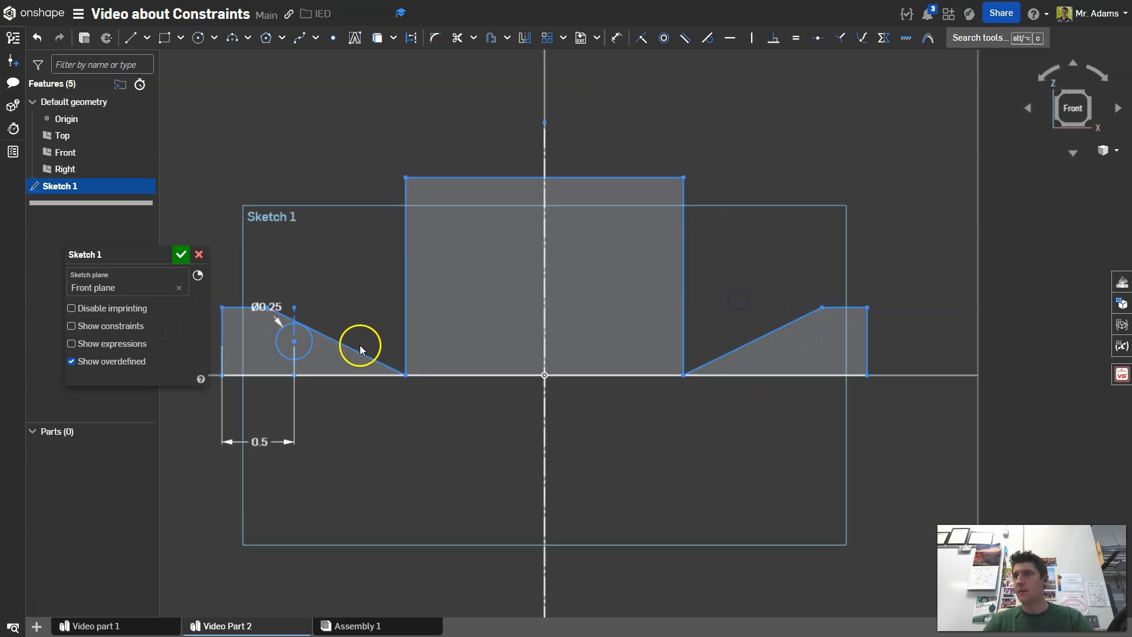
{"action": "scroll", "coordinate": [412, 302], "scroll_direction": "down", "scroll_amount": 1}
{"action": "scroll", "coordinate": [413, 332], "scroll_direction": "up", "scroll_amount": 2}
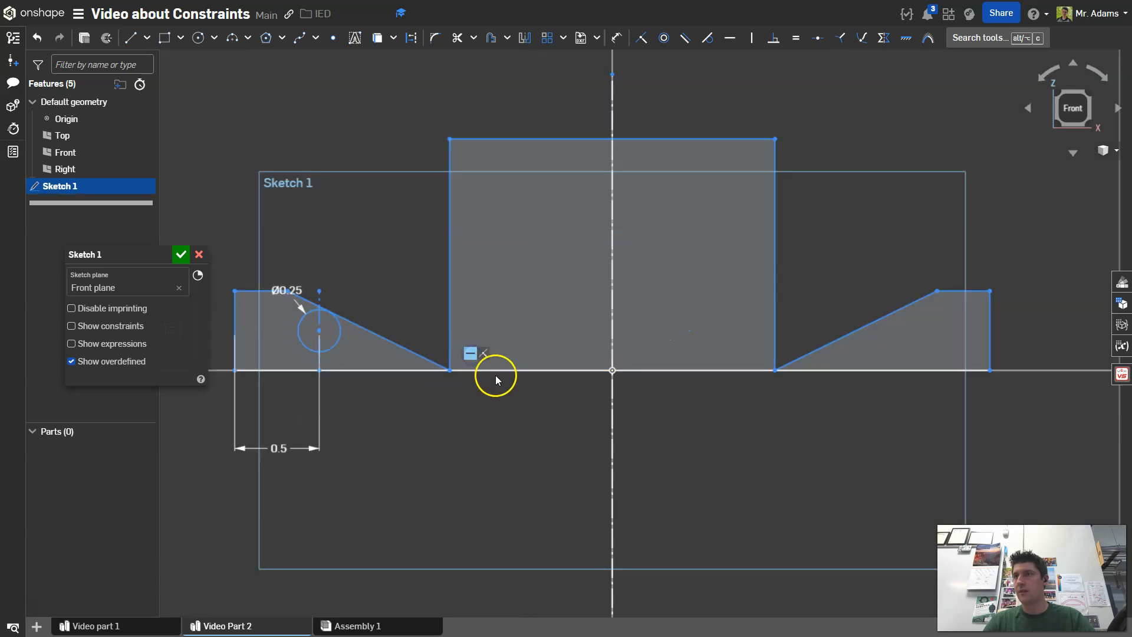
Raise the neck's lower corners above the base, narrow the neck, and move the slopes' lower ends inward.
{"action": "mouse_move", "coordinate": [451, 373]}
{"action": "left_mouse_down"}
{"action": "mouse_move", "coordinate": [458, 248]}
{"action": "mouse_move", "coordinate": [478, 232]}
{"action": "left_mouse_up"}
{"action": "mouse_move", "coordinate": [354, 271]}
{"action": "left_mouse_down"}
{"action": "mouse_move", "coordinate": [445, 283]}
{"action": "mouse_move", "coordinate": [478, 273]}
{"action": "left_mouse_up"}
{"action": "left_click_drag", "start_coordinate": [475, 223], "coordinate": [552, 217]}
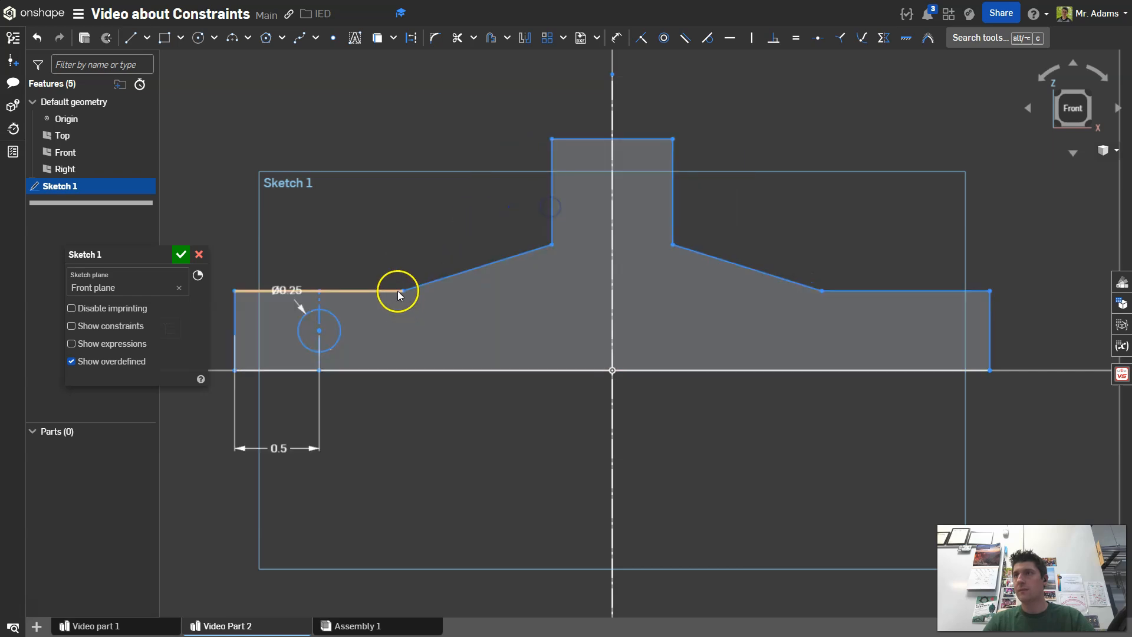
{"action": "mouse_move", "coordinate": [406, 292]}
{"action": "left_mouse_down"}
{"action": "mouse_move", "coordinate": [545, 303]}
{"action": "mouse_move", "coordinate": [498, 296]}
{"action": "left_mouse_up"}
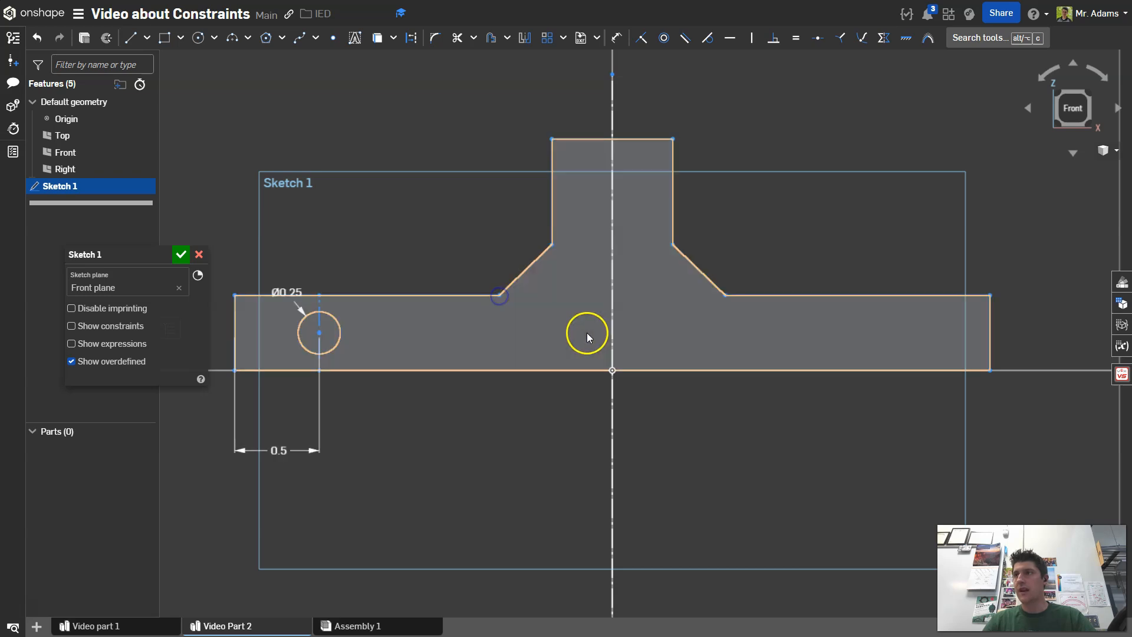
Narrow the base to about 3.1 in wide by moving its left side inward.
{"action": "scroll", "coordinate": [596, 333], "scroll_direction": "up", "scroll_amount": 2}
{"action": "scroll", "coordinate": [608, 329], "scroll_direction": "down", "scroll_amount": 3}
{"action": "middle_click_drag", "start_coordinate": [608, 328], "coordinate": [632, 384]}
{"action": "mouse_move", "coordinate": [382, 388]}
{"action": "left_mouse_down"}
{"action": "mouse_move", "coordinate": [463, 396]}
{"action": "mouse_move", "coordinate": [495, 382]}
{"action": "mouse_move", "coordinate": [492, 398]}
{"action": "mouse_move", "coordinate": [493, 389]}
{"action": "left_mouse_up"}
{"action": "scroll", "coordinate": [550, 397], "scroll_direction": "up", "scroll_amount": 3}
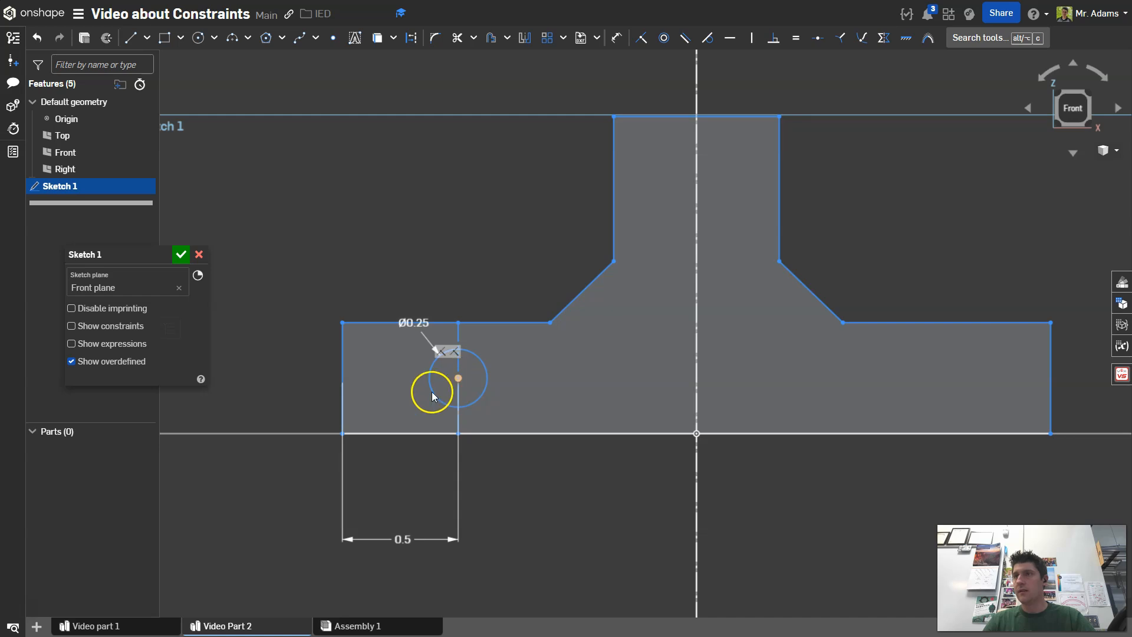
{"action": "scroll", "coordinate": [541, 370], "scroll_direction": "down", "scroll_amount": 5}
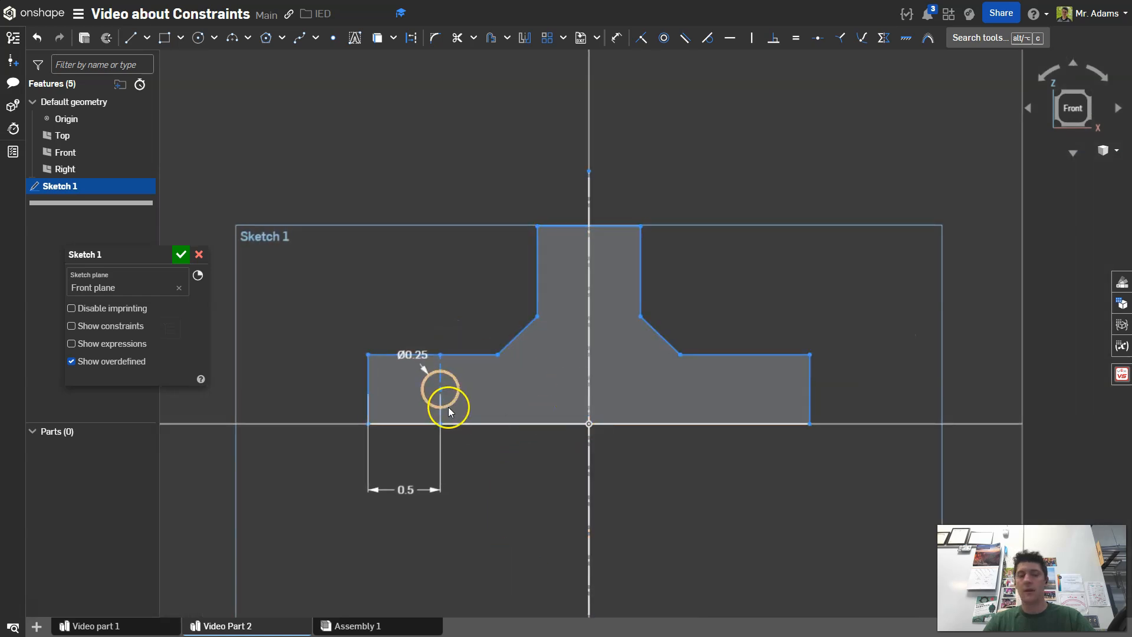
Dimension the base's bottom edge as 3 in, placing the dimension below the hole's 0.5 dimension.
{"action": "key", "text": "u"}
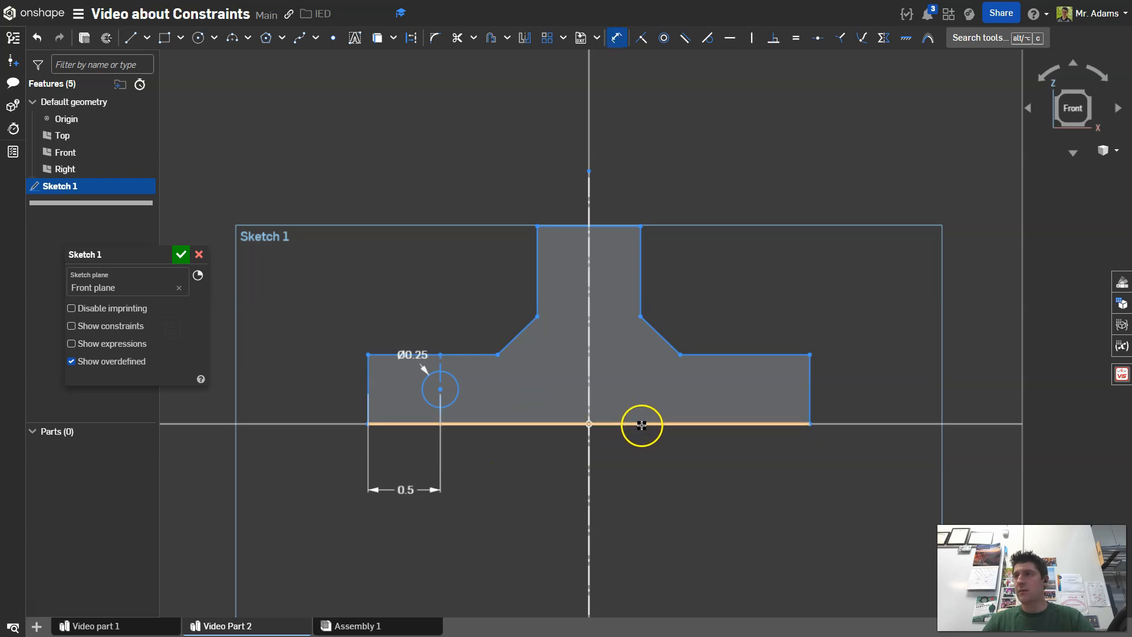
{"action": "left_click", "coordinate": [641, 424]}
{"action": "left_click", "coordinate": [624, 554]}
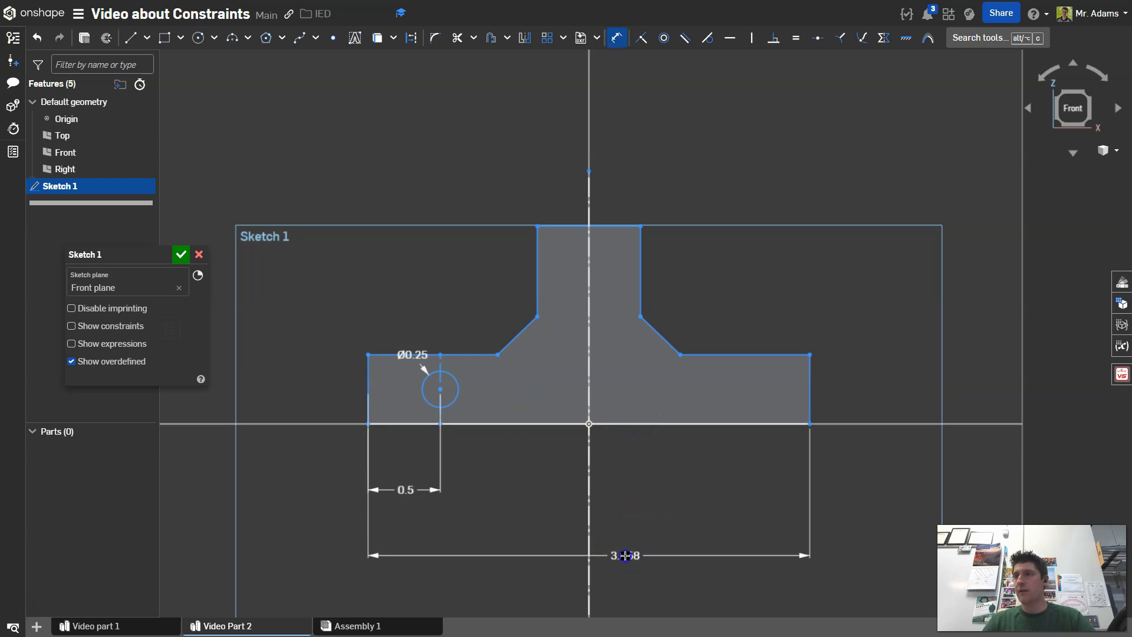
{"action": "key", "text": "Return"}
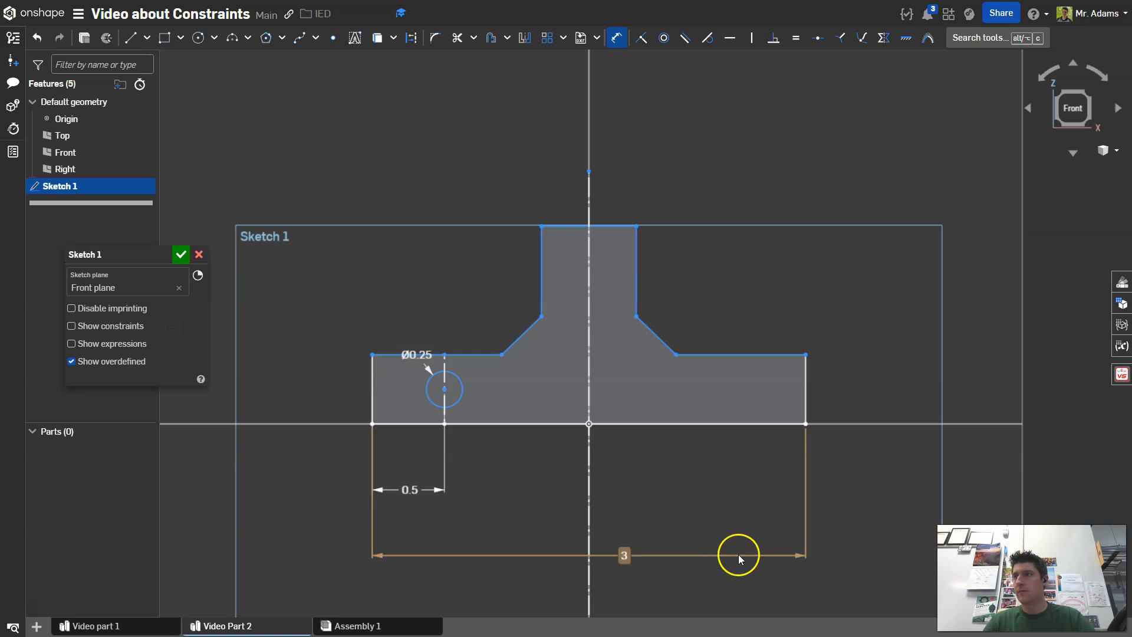
Dimension the neck's top edge as 0.75 in, placing the dimension above the outline.
{"action": "left_click", "coordinate": [619, 227]}
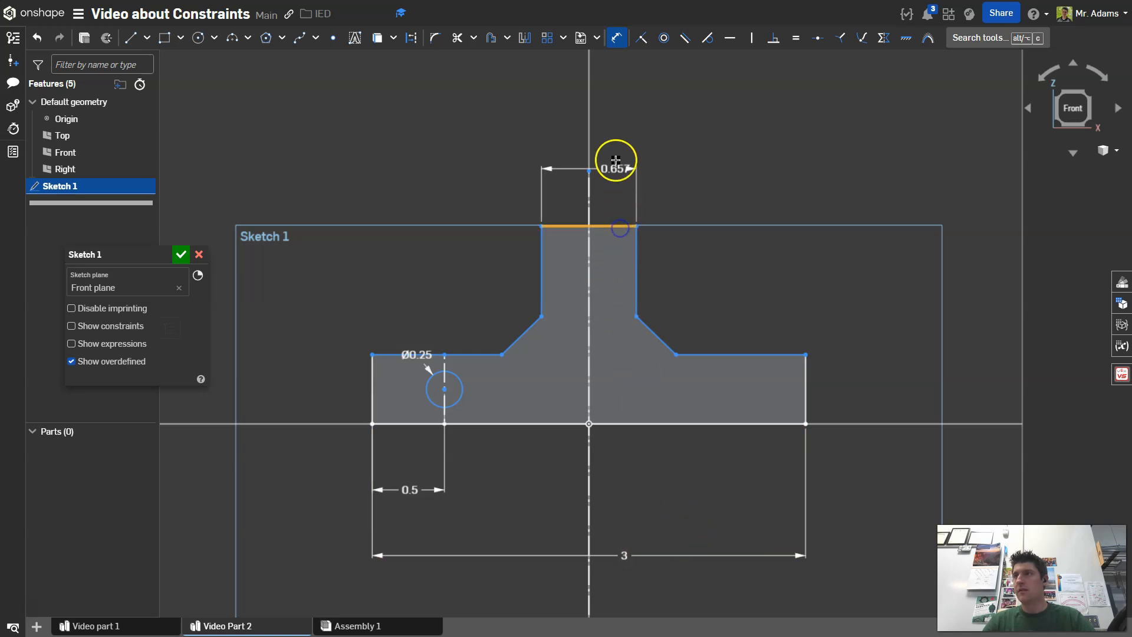
{"action": "left_click", "coordinate": [615, 140]}
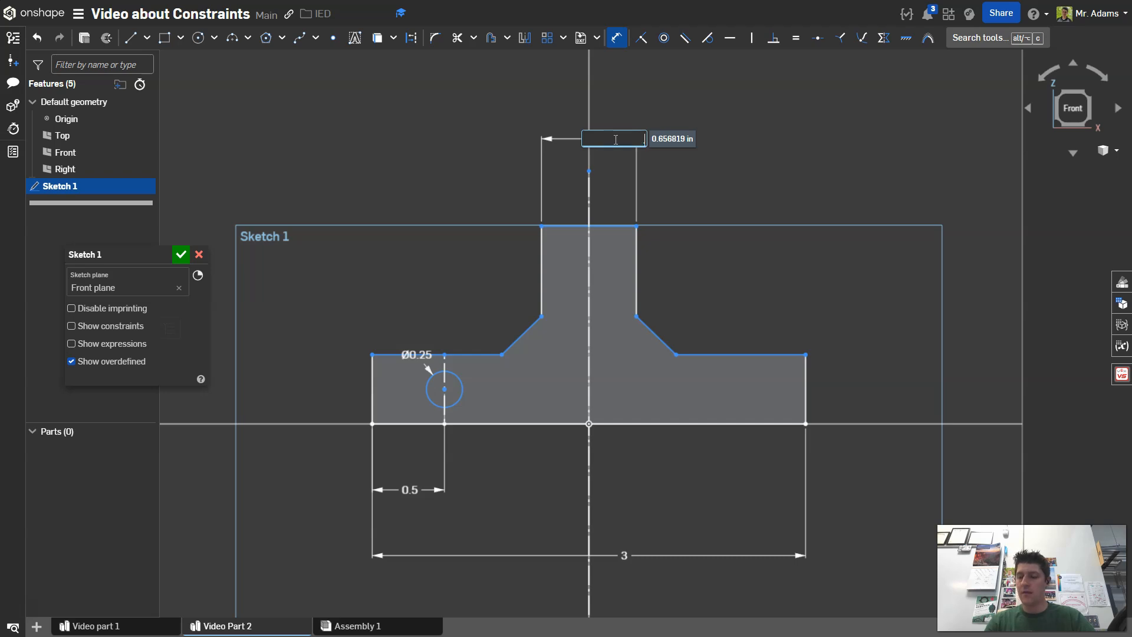
{"action": "key", "text": "Return"}
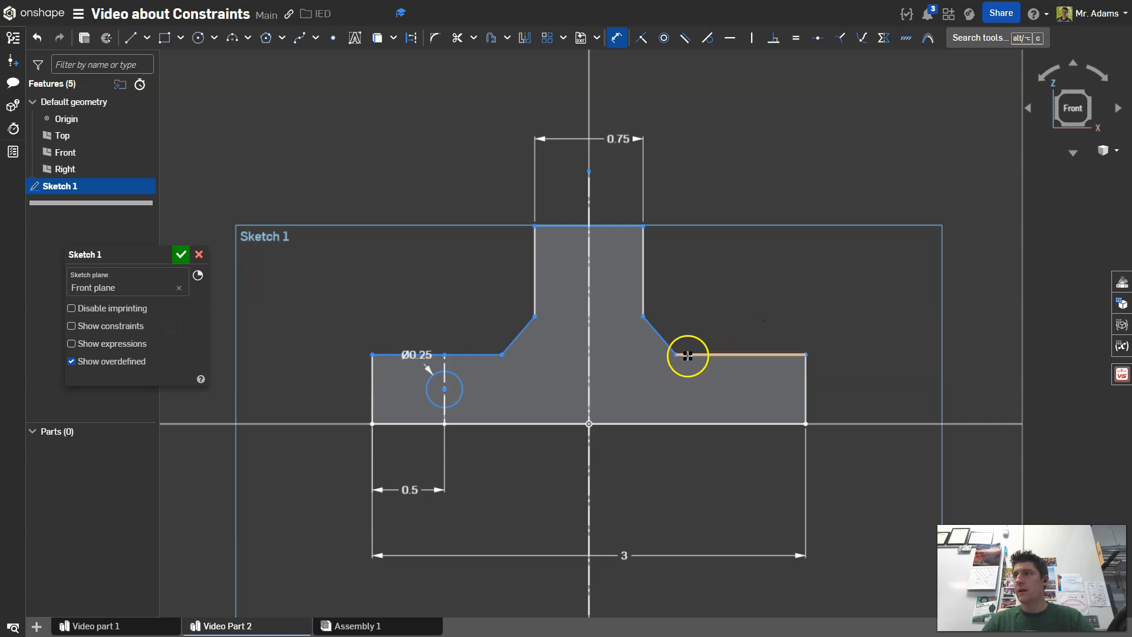
Dimension the base's upper-right horizontal edge as 7/8 in, placing the dimension above it.
{"action": "left_click_drag", "start_coordinate": [717, 355], "coordinate": [787, 313]}
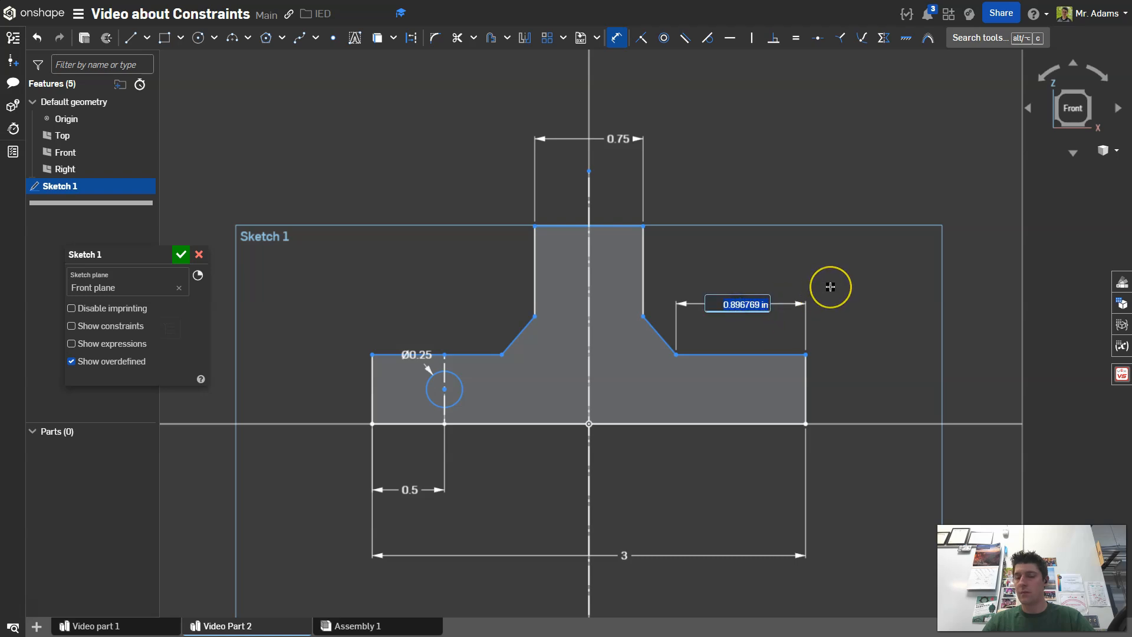
{"action": "type", "text": "7/8"}
{"action": "key", "text": "Return"}
Dimension the base's height as 0.5 in, placing the dimension beside its right end.
{"action": "left_click", "coordinate": [729, 344]}
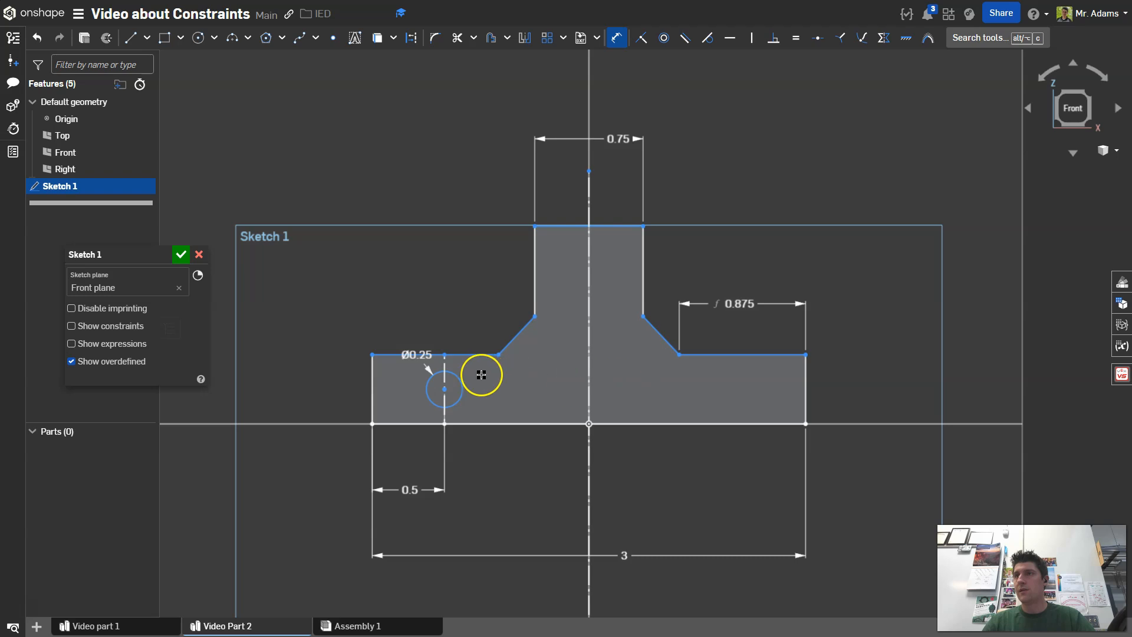
{"action": "left_click_drag", "start_coordinate": [832, 392], "coordinate": [861, 392]}
{"action": "left_click", "coordinate": [891, 397]}
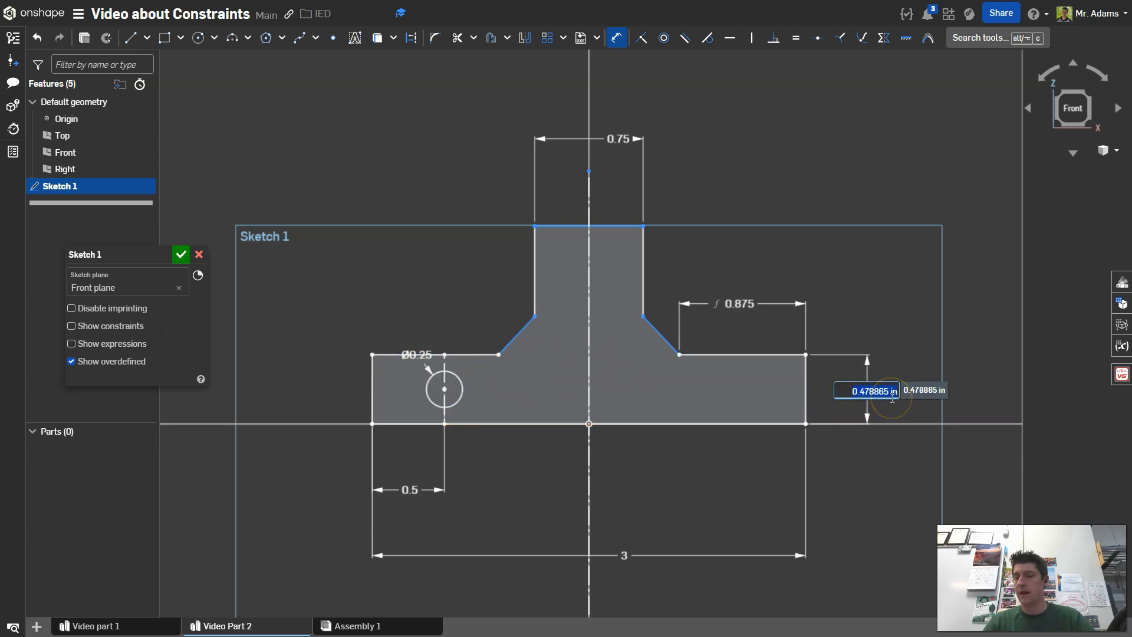
{"action": "type", "text": "0.5"}
{"action": "key", "text": "Return"}
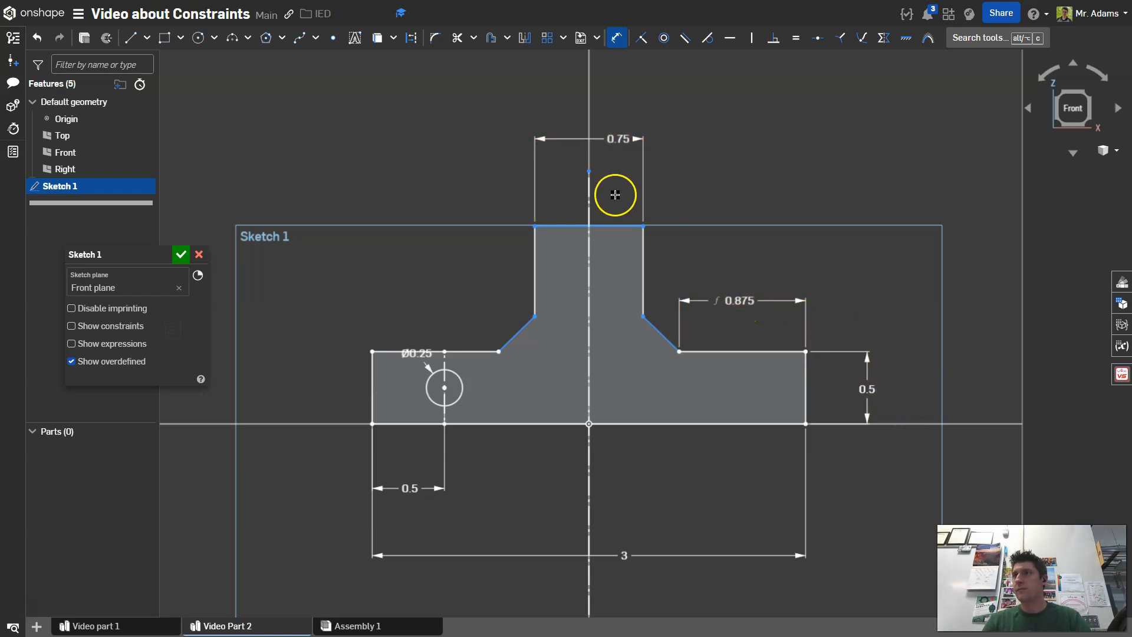
Restore the Front view and raise the neck's top edge to about 1.47 in above the base's bottom edge.
{"action": "scroll", "coordinate": [638, 266], "scroll_direction": "up", "scroll_amount": 2}
{"action": "right_click_drag", "start_coordinate": [653, 271], "coordinate": [656, 270]}
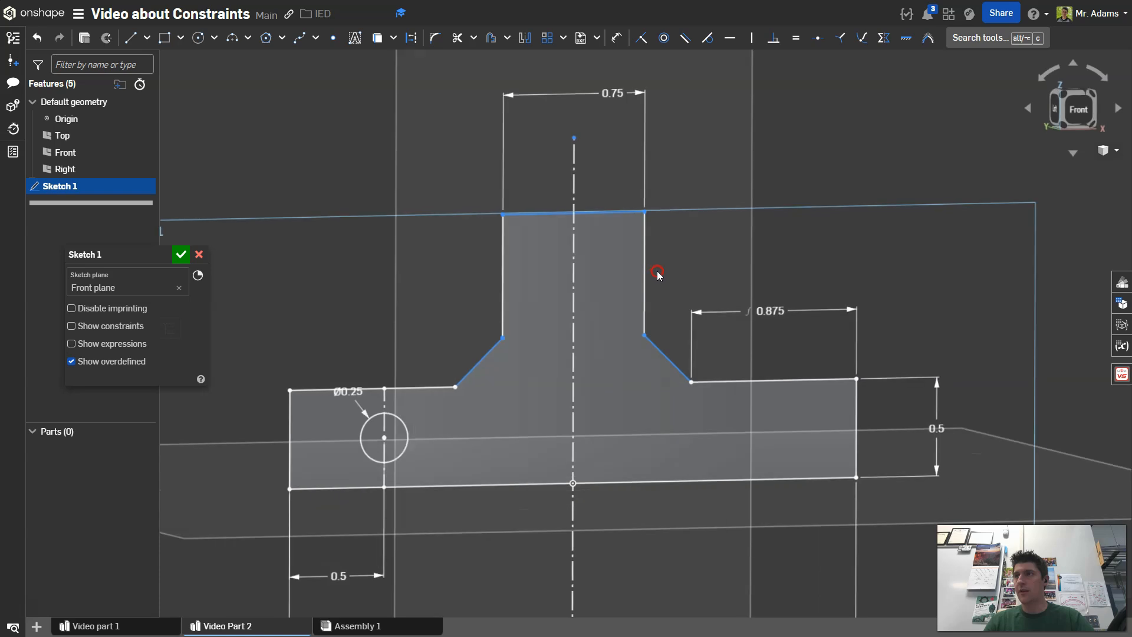
{"action": "right_click_drag", "start_coordinate": [791, 278], "coordinate": [796, 282]}
{"action": "left_click", "coordinate": [1078, 105]}
{"action": "scroll", "coordinate": [724, 247], "scroll_direction": "up", "scroll_amount": 4}
{"action": "middle_click_drag", "start_coordinate": [790, 191], "coordinate": [769, 246]}
{"action": "mouse_move", "coordinate": [572, 233]}
{"action": "left_mouse_down"}
{"action": "mouse_move", "coordinate": [585, 169]}
{"action": "mouse_move", "coordinate": [573, 266]}
{"action": "mouse_move", "coordinate": [575, 171]}
{"action": "mouse_move", "coordinate": [575, 233]}
{"action": "mouse_move", "coordinate": [575, 219]}
{"action": "left_mouse_up"}
{"action": "scroll", "coordinate": [576, 219], "scroll_direction": "down", "scroll_amount": 3}
{"action": "middle_click_drag", "start_coordinate": [683, 174], "coordinate": [662, 219]}
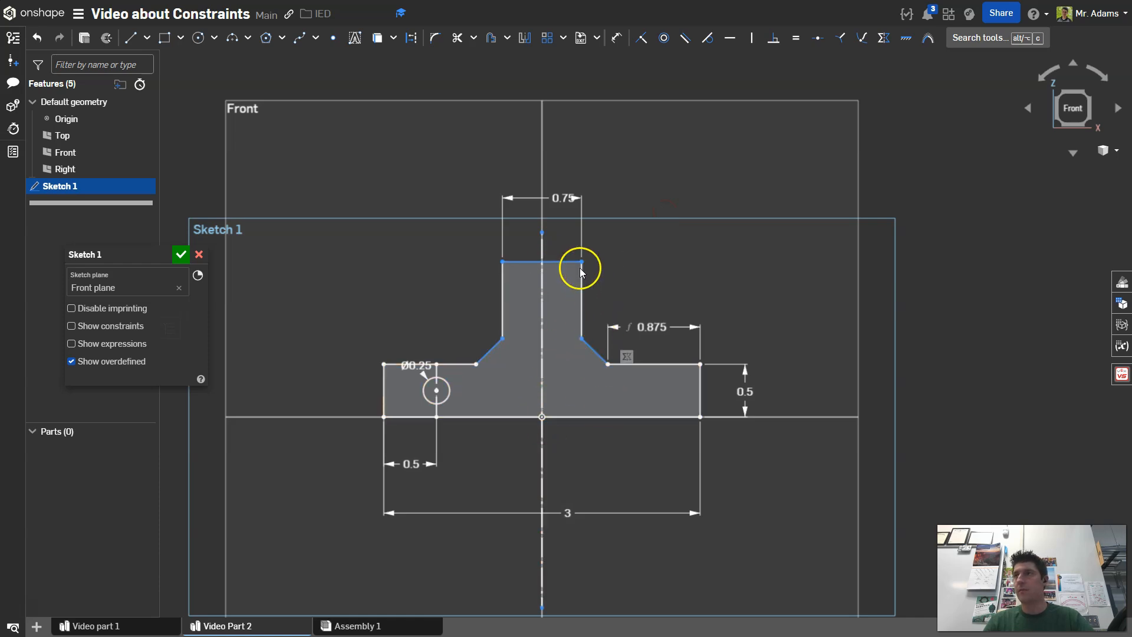
Dimension the overall height from the neck's top edge to the base's bottom edge as 1.5 in.
{"action": "left_click", "coordinate": [616, 38]}
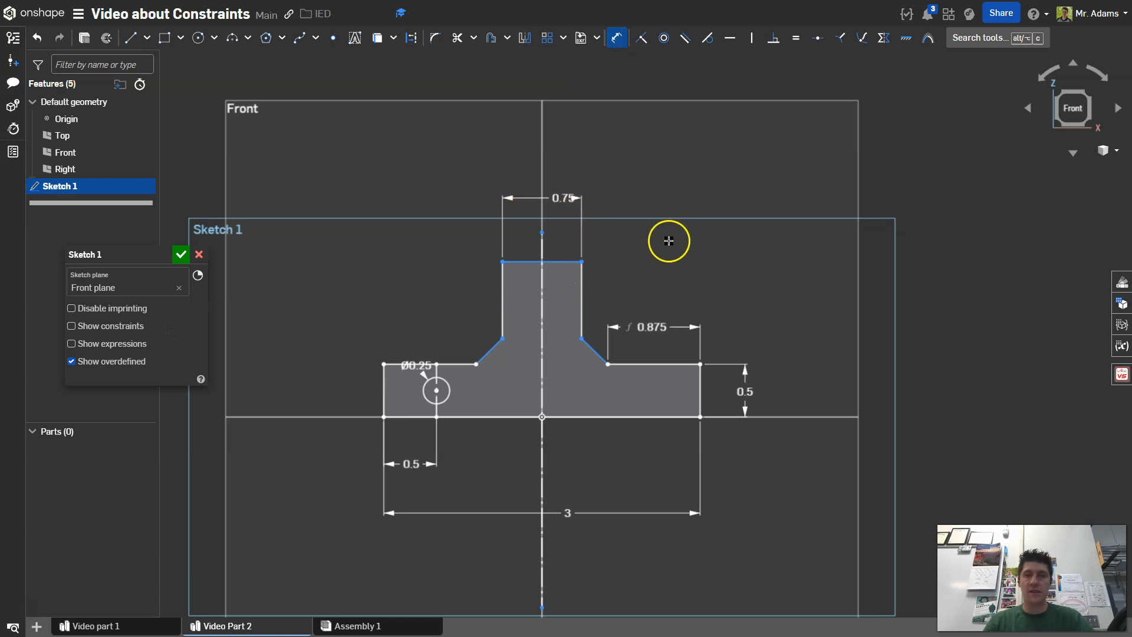
{"action": "left_click", "coordinate": [565, 261]}
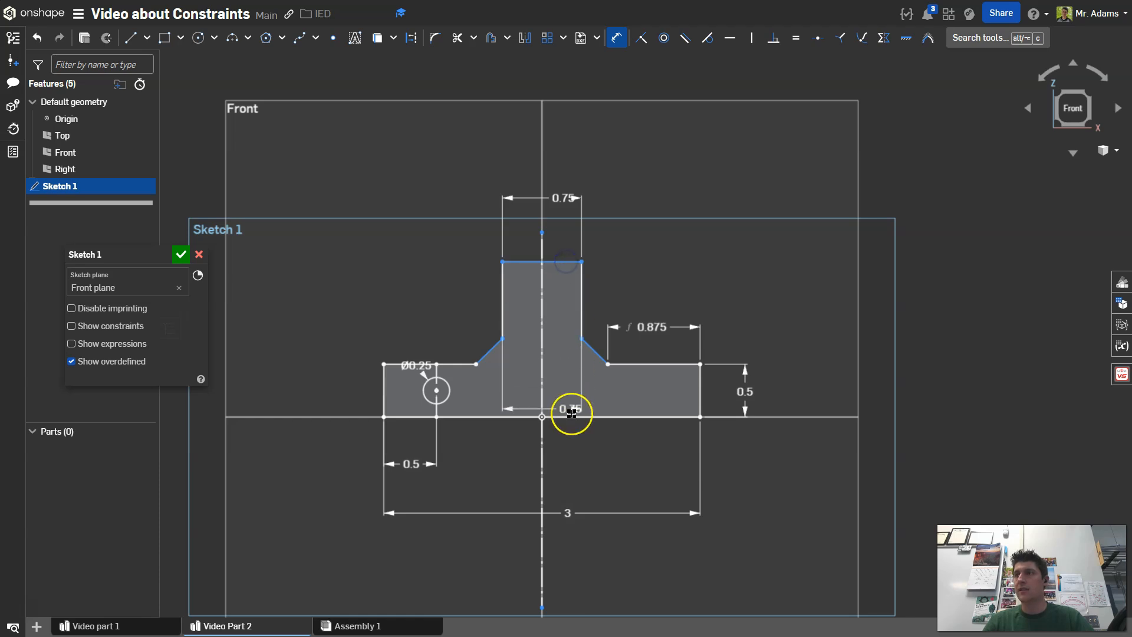
{"action": "left_click", "coordinate": [571, 417]}
{"action": "left_click", "coordinate": [814, 318]}
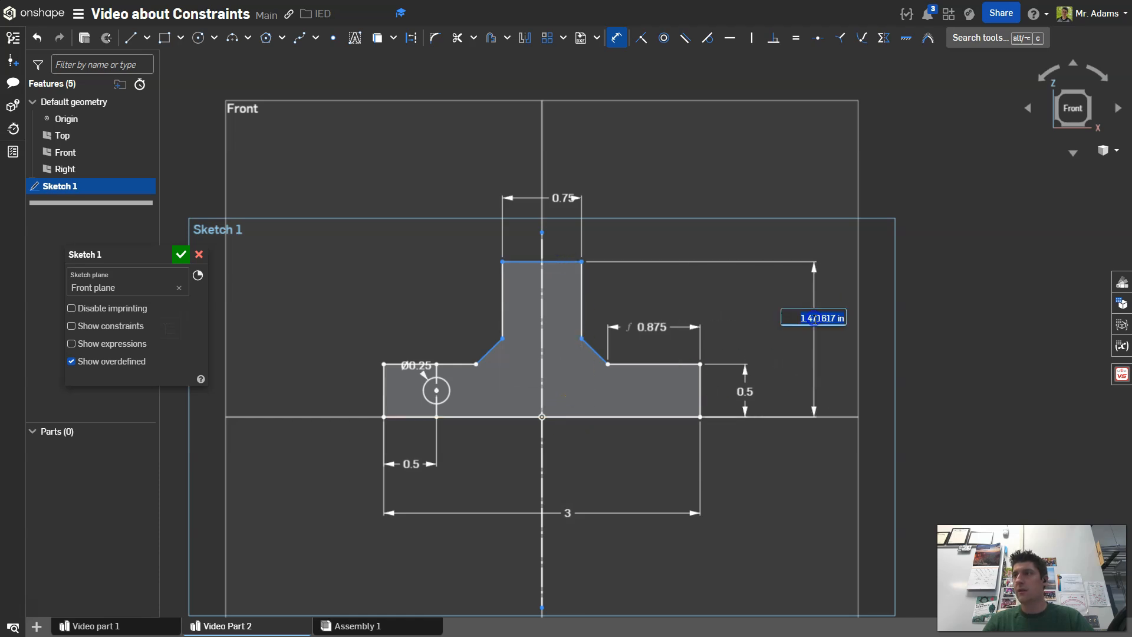
{"action": "key", "text": "Return"}
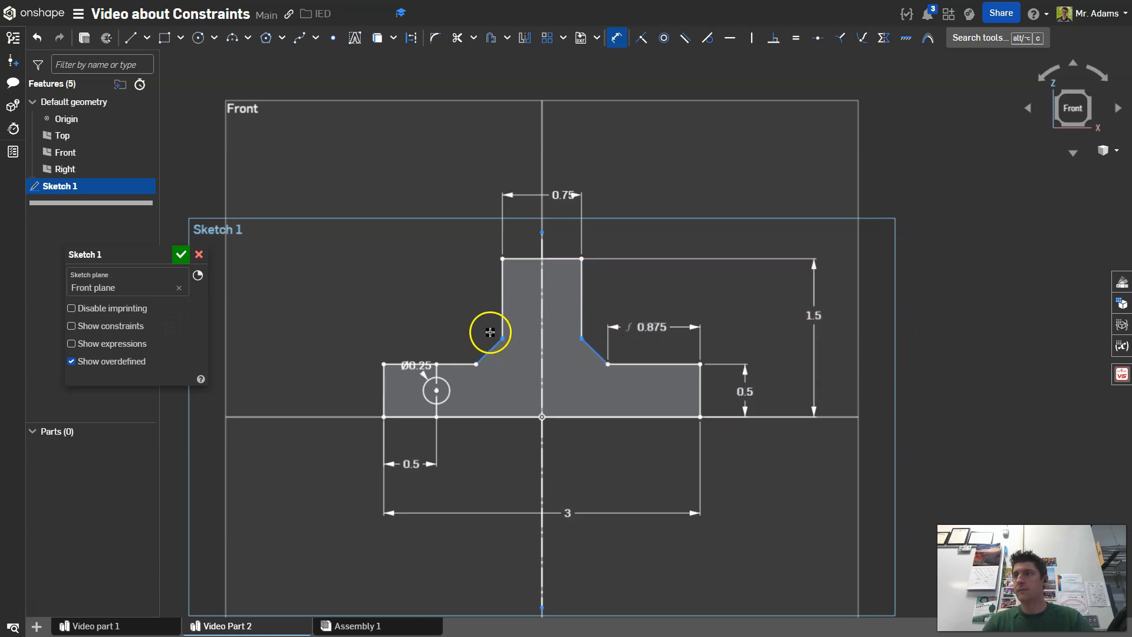
{"action": "scroll", "coordinate": [678, 298], "scroll_direction": "up", "scroll_amount": 1}
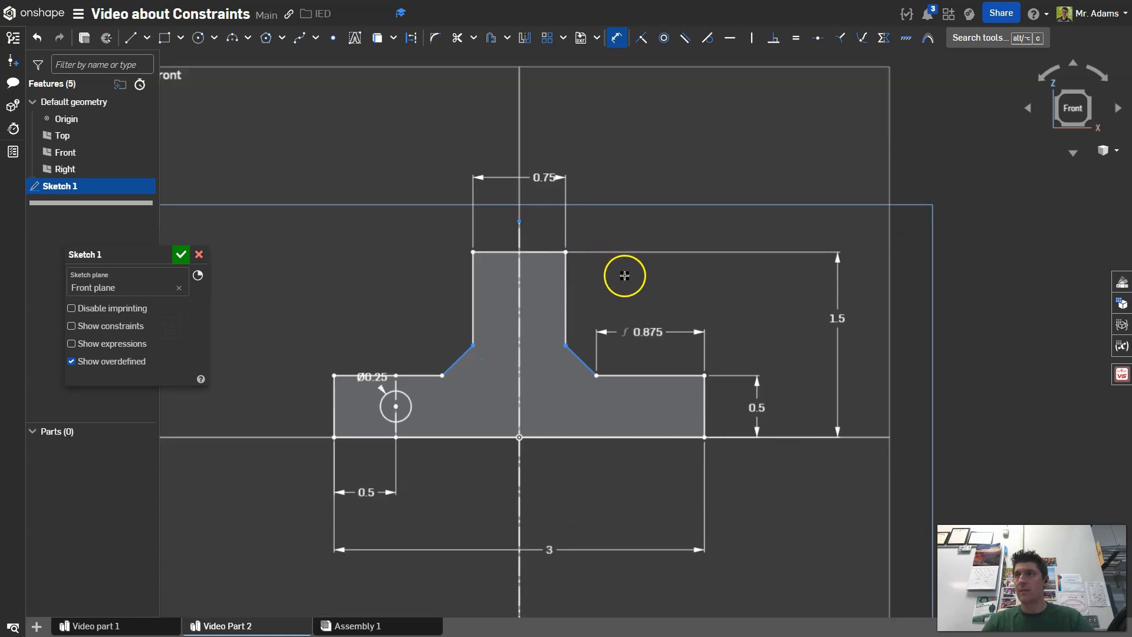
{"action": "key", "text": "Escape"}
{"action": "scroll", "coordinate": [518, 224], "scroll_direction": "up", "scroll_amount": 2}
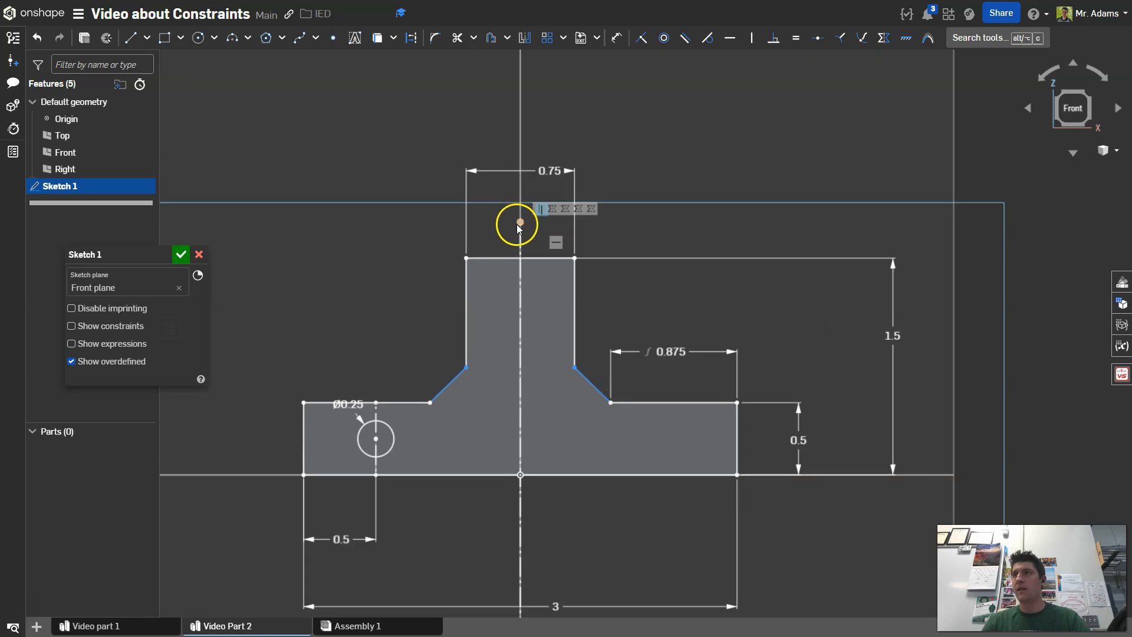
{"action": "scroll", "coordinate": [521, 223], "scroll_direction": "up", "scroll_amount": 2}
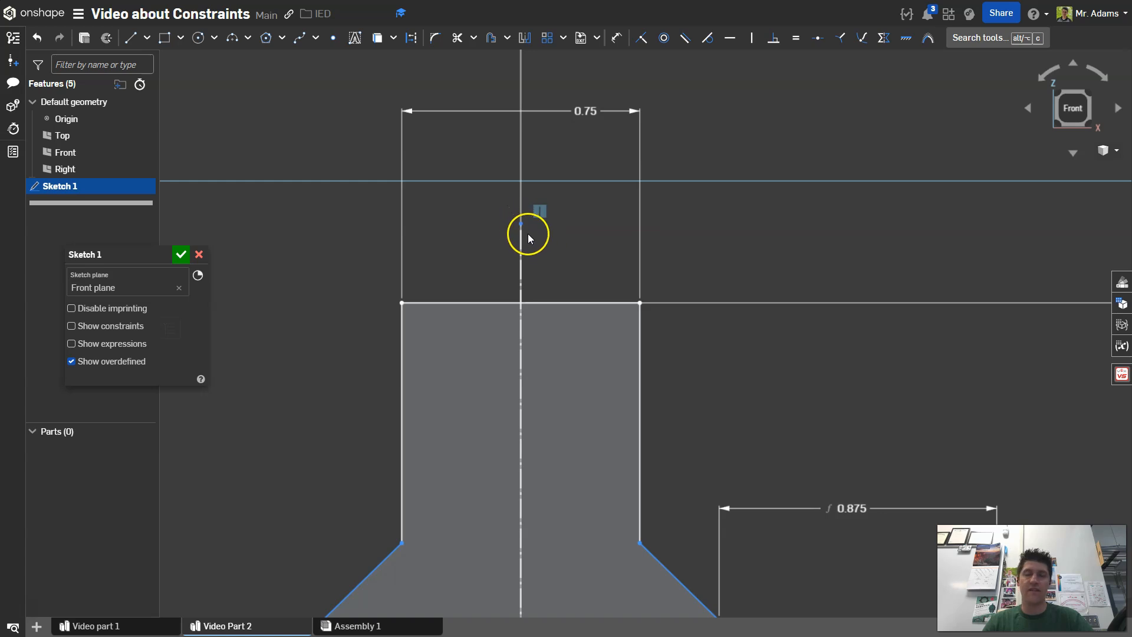
Examine the vertical centerline's endpoints and the two angled edges for geometry that is still under-defined.
{"action": "left_click", "coordinate": [521, 224]}
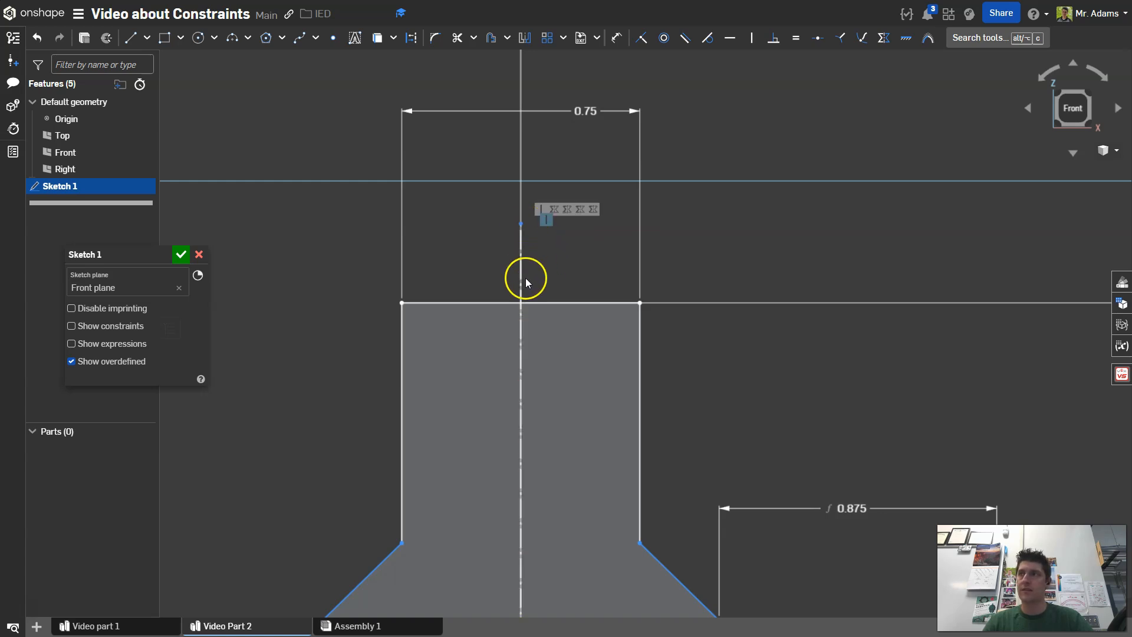
{"action": "scroll", "coordinate": [525, 278], "scroll_direction": "down", "scroll_amount": 3}
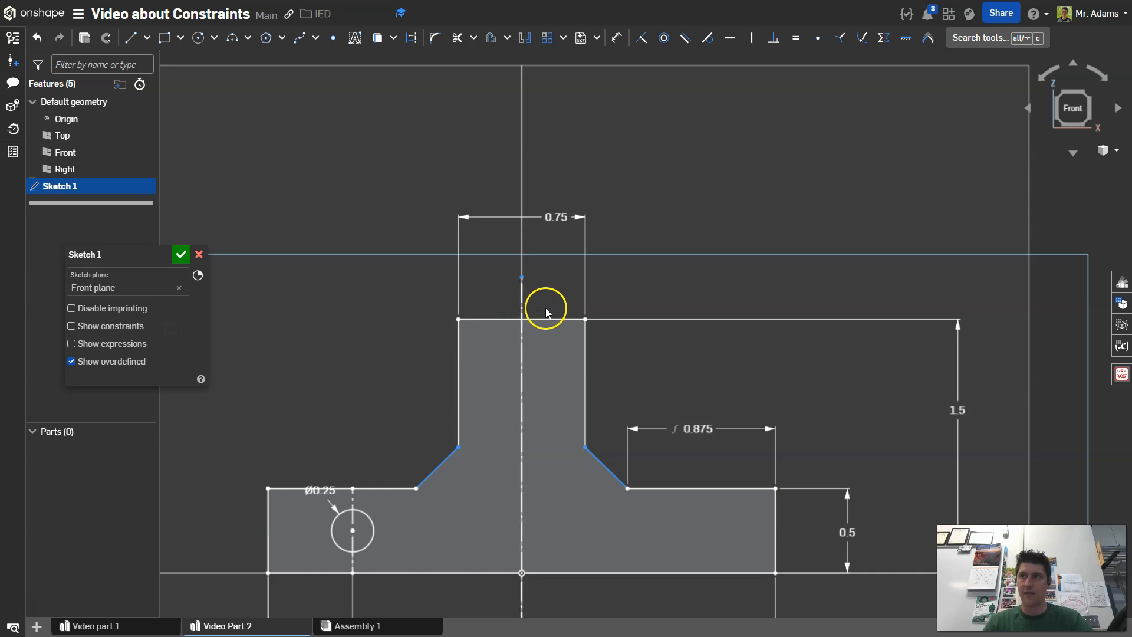
{"action": "scroll", "coordinate": [663, 266], "scroll_direction": "down", "scroll_amount": 2}
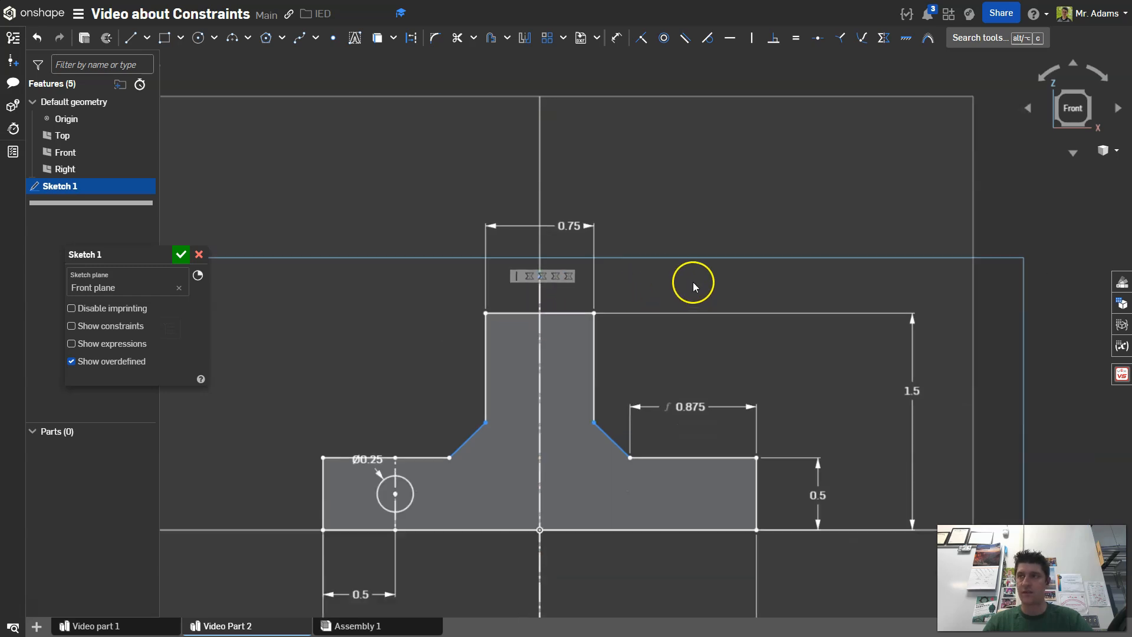
{"action": "middle_click_drag", "start_coordinate": [699, 278], "coordinate": [763, 195]}
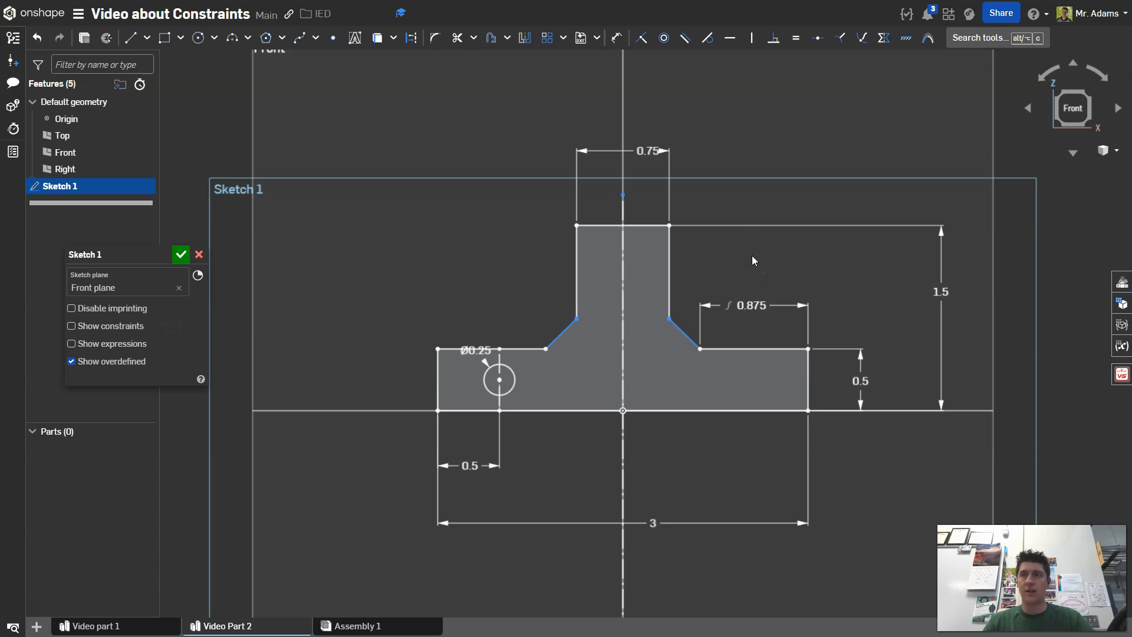
{"action": "left_click", "coordinate": [623, 194]}
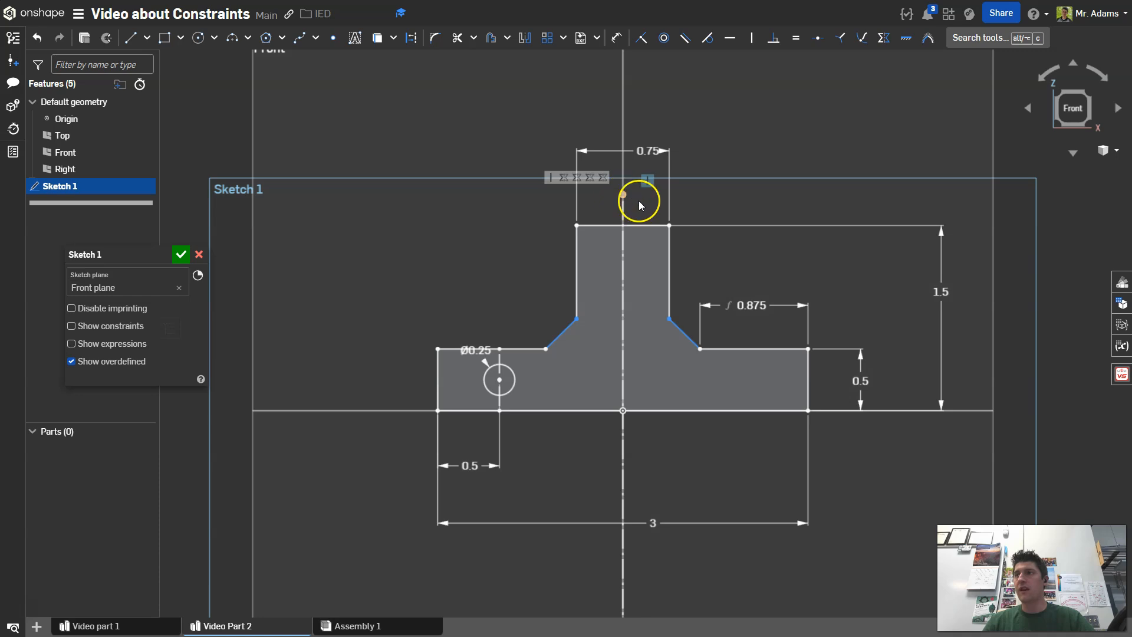
{"action": "middle_click_drag", "start_coordinate": [638, 197], "coordinate": [621, 116]}
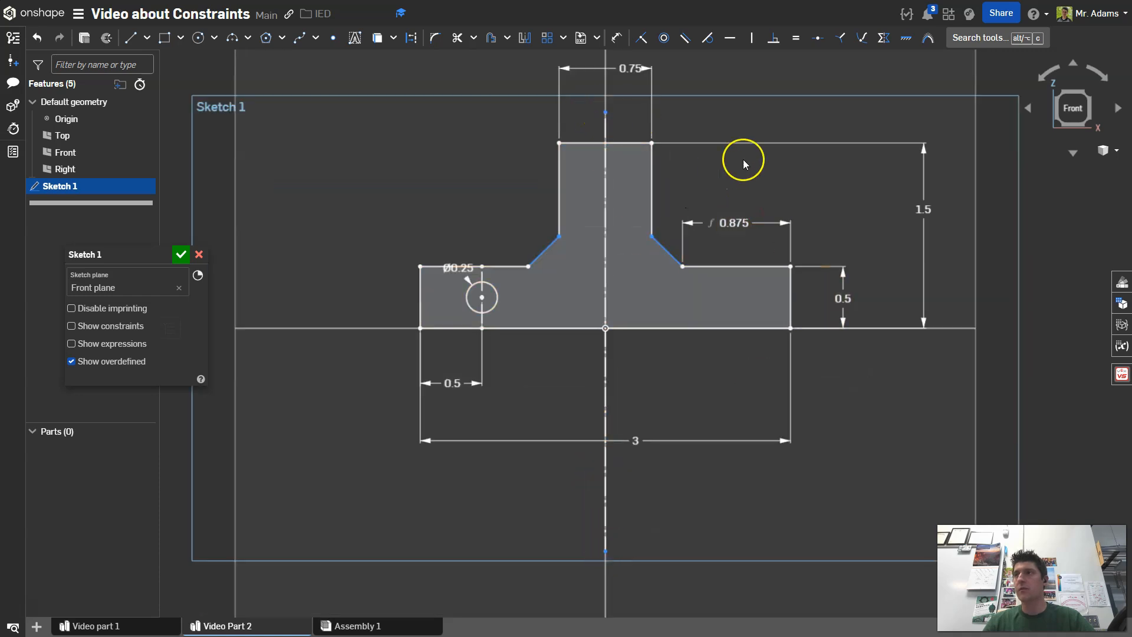
{"action": "middle_click_drag", "start_coordinate": [751, 173], "coordinate": [736, 252]}
{"action": "left_click", "coordinate": [534, 326]}
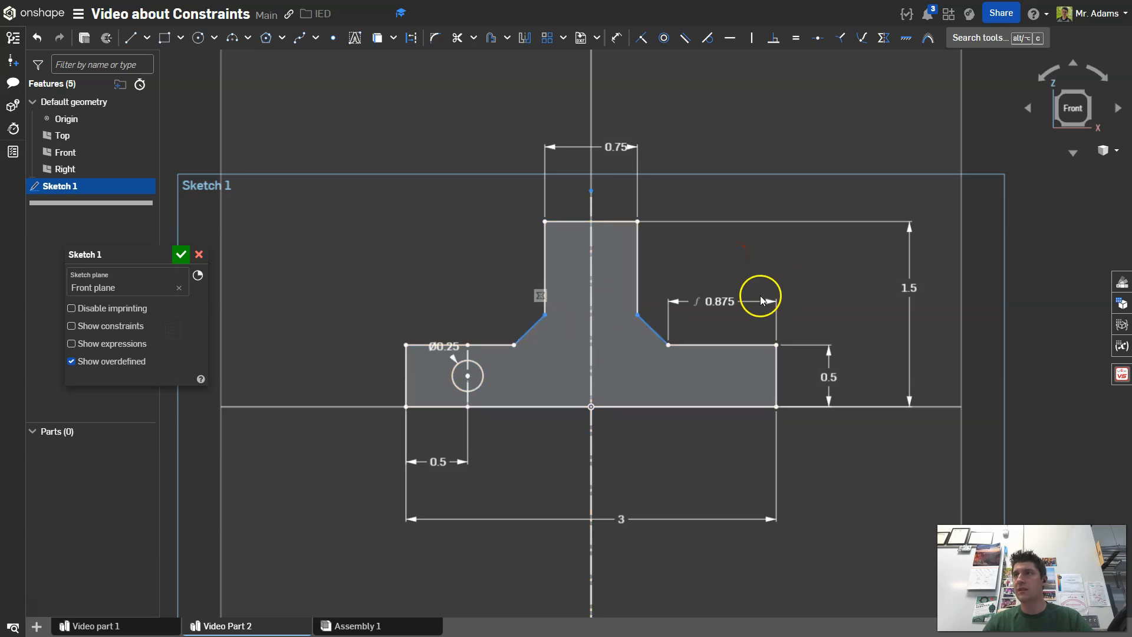
Dimension the length of the angled edge right of the neck as 0.375 in, placing the dimension above it.
{"action": "scroll", "coordinate": [681, 311], "scroll_direction": "up", "scroll_amount": 5}
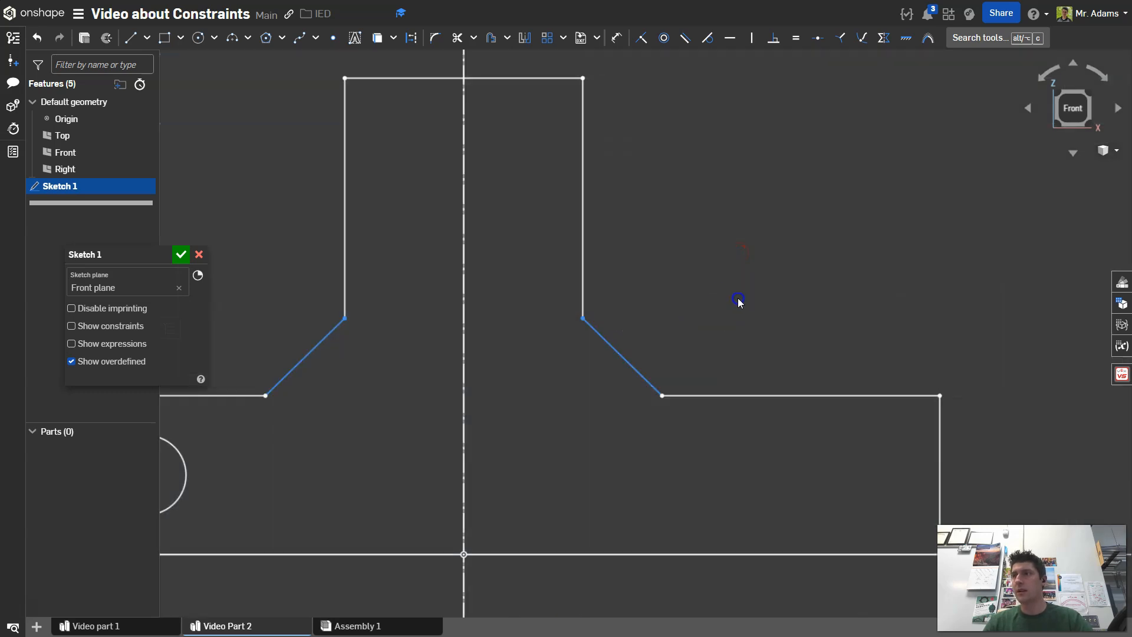
{"action": "left_click_drag", "start_coordinate": [617, 352], "coordinate": [704, 318]}
{"action": "mouse_move", "coordinate": [616, 359]}
{"action": "left_mouse_down"}
{"action": "mouse_move", "coordinate": [551, 290]}
{"action": "mouse_move", "coordinate": [708, 412]}
{"action": "mouse_move", "coordinate": [627, 369]}
{"action": "left_mouse_up"}
{"action": "scroll", "coordinate": [639, 359], "scroll_direction": "down", "scroll_amount": 2}
{"action": "key", "text": "d"}
{"action": "left_click", "coordinate": [630, 360]}
{"action": "left_click", "coordinate": [737, 247]}
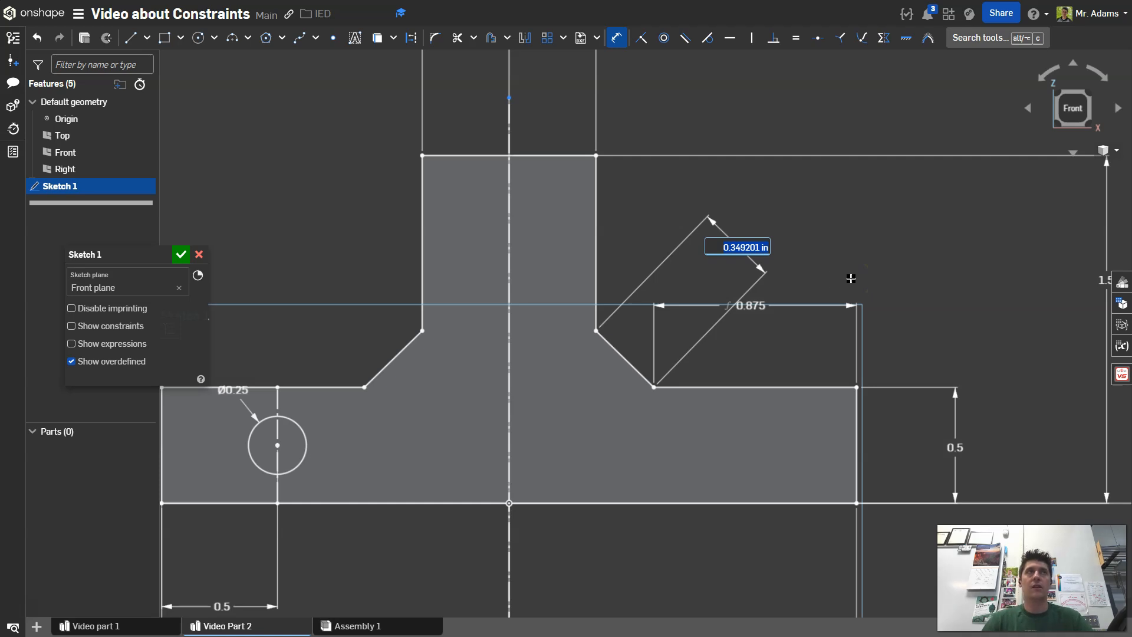
{"action": "type", "text": "75"}
{"action": "key", "text": "Return"}
{"action": "scroll", "coordinate": [849, 277], "scroll_direction": "down", "scroll_amount": 5}
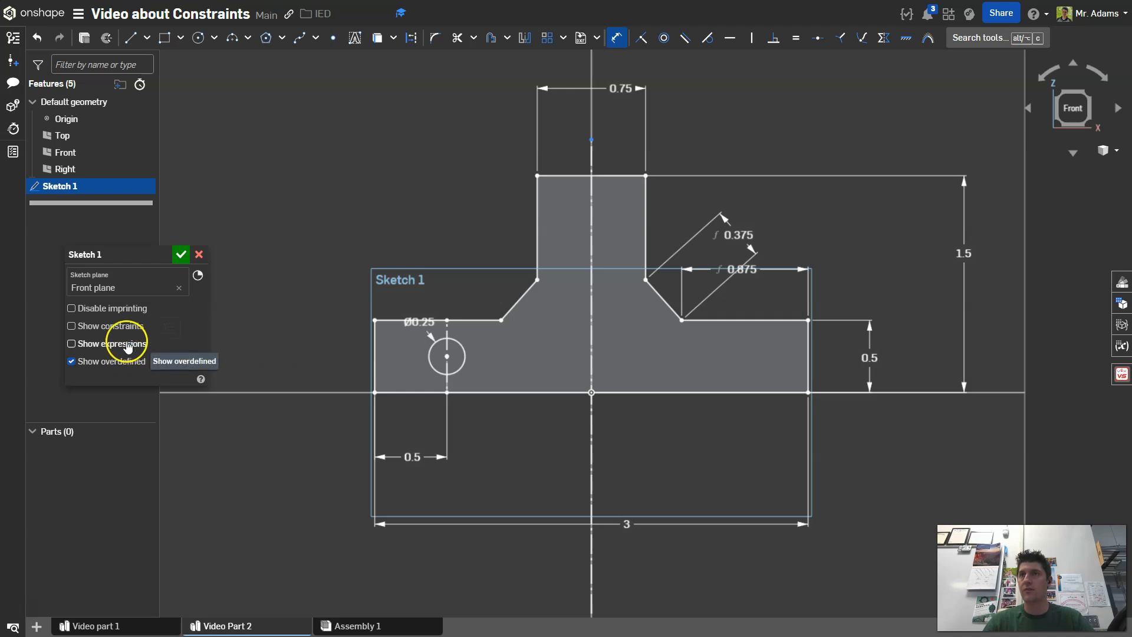
Display all of the sketch's constraints for review, and hide them again.
{"action": "left_click", "coordinate": [112, 326]}
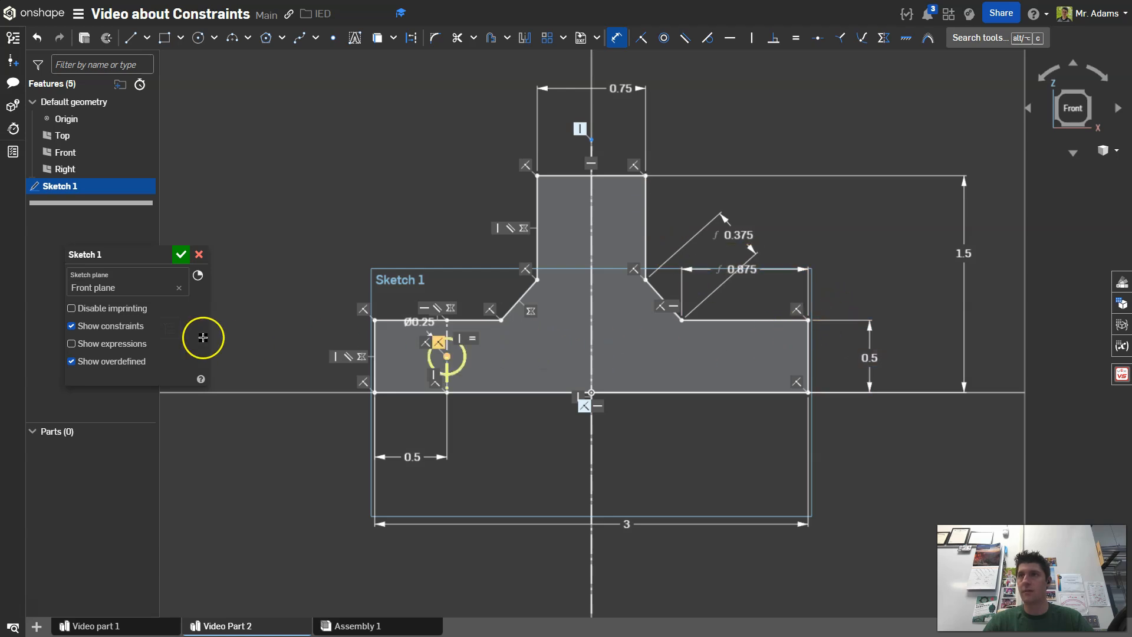
{"action": "left_click", "coordinate": [82, 326]}
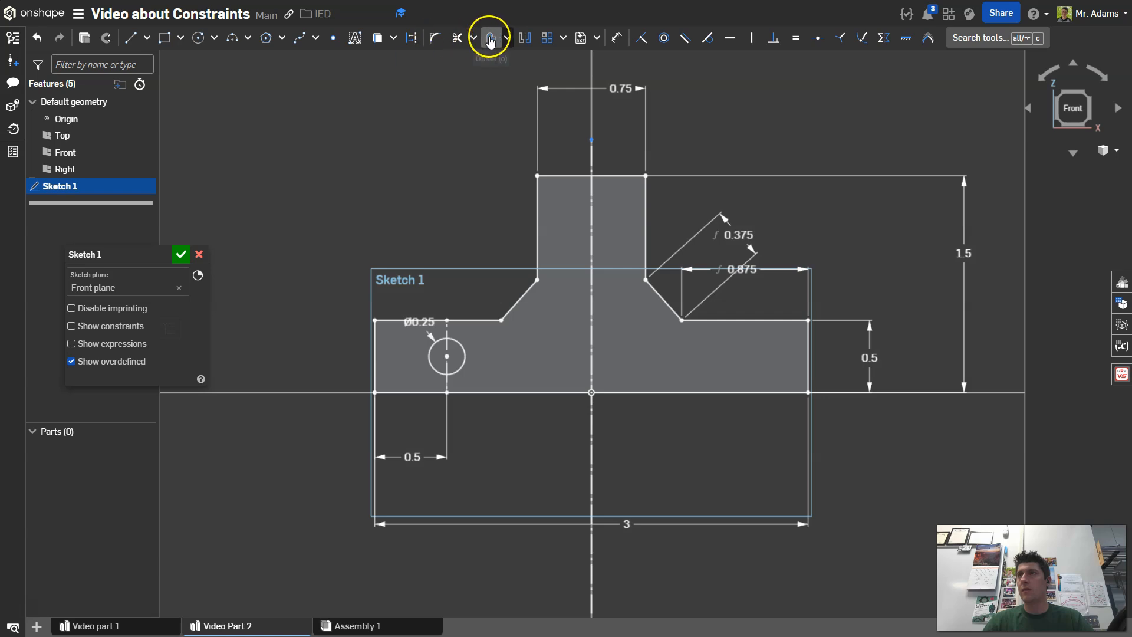
Mirror the 0.25 in circle across the vertical centerline and finish the sketch.
{"action": "left_click", "coordinate": [525, 39]}
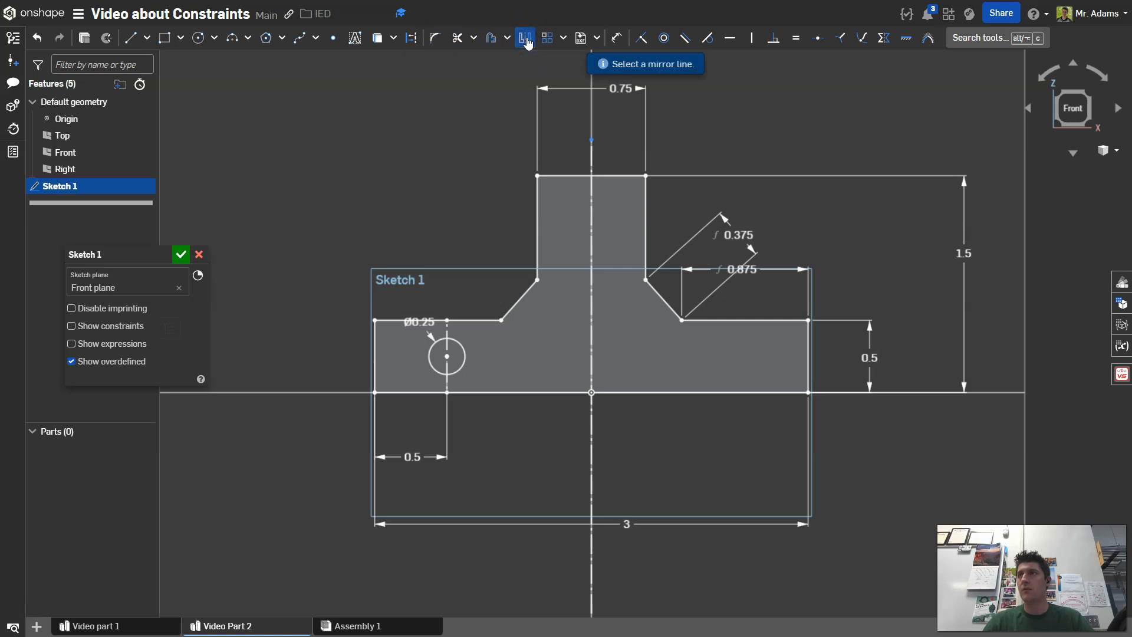
{"action": "left_click", "coordinate": [592, 167]}
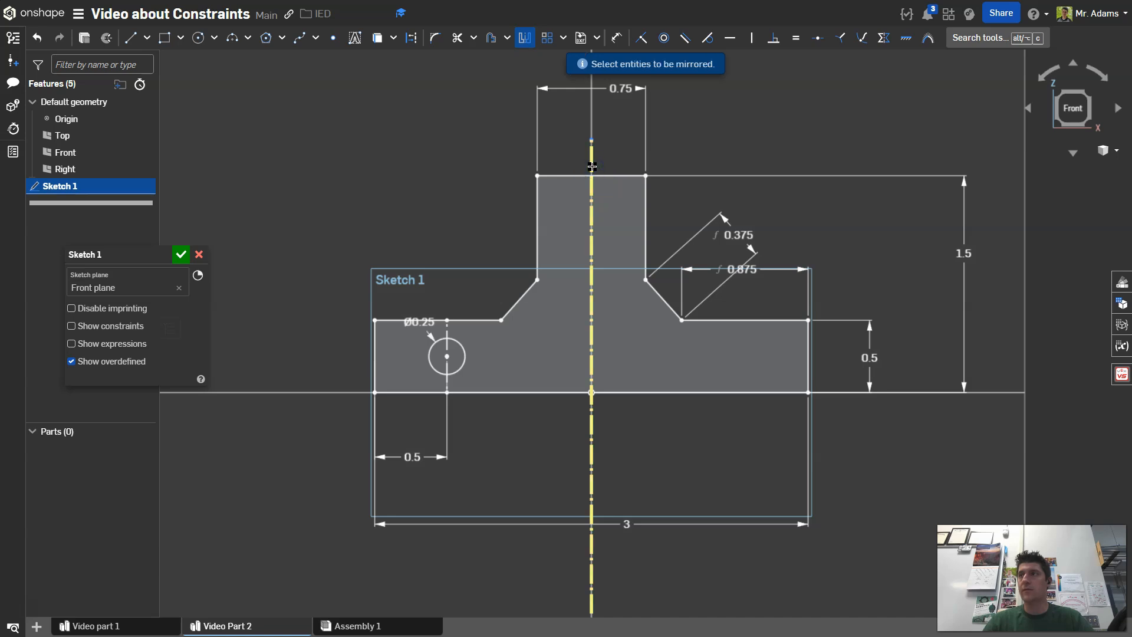
{"action": "left_click", "coordinate": [464, 349]}
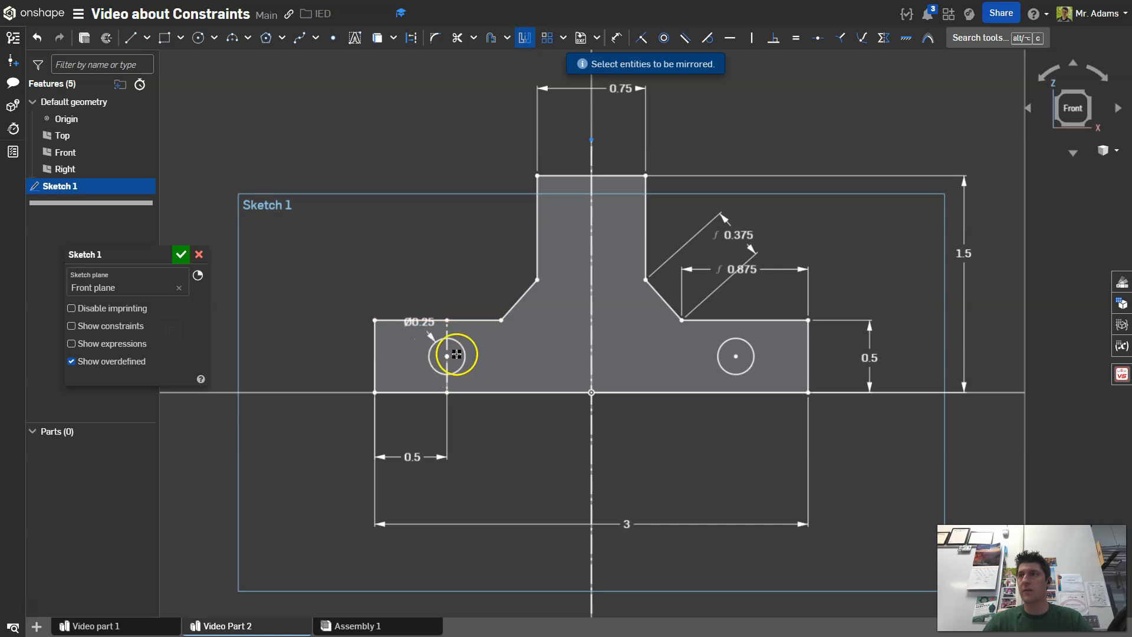
{"action": "left_click", "coordinate": [522, 39]}
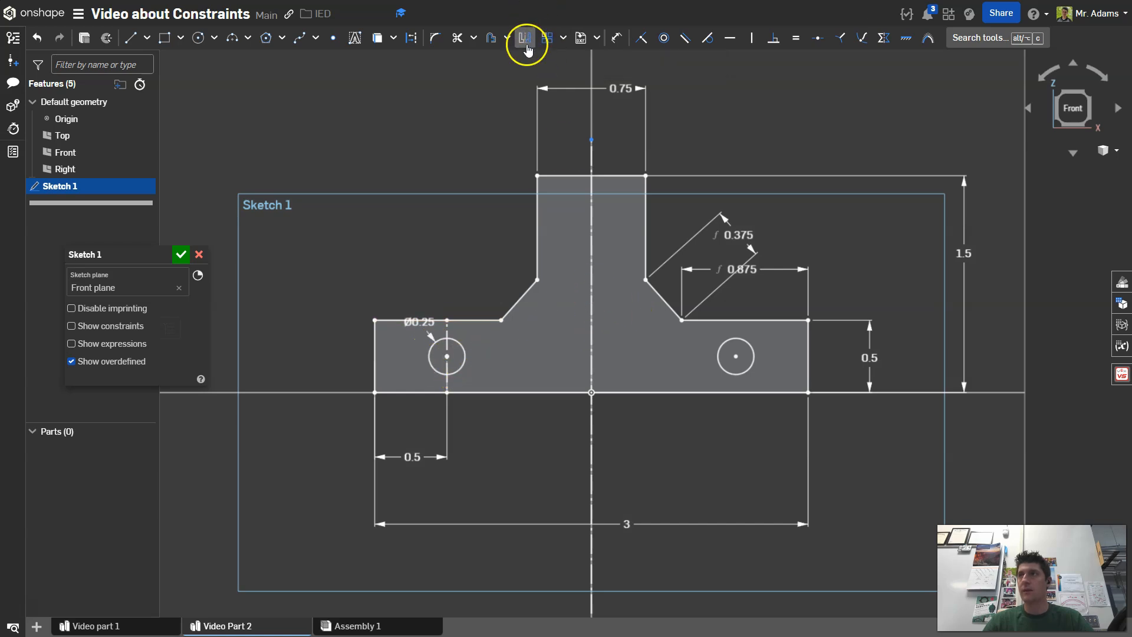
{"action": "left_click", "coordinate": [526, 41]}
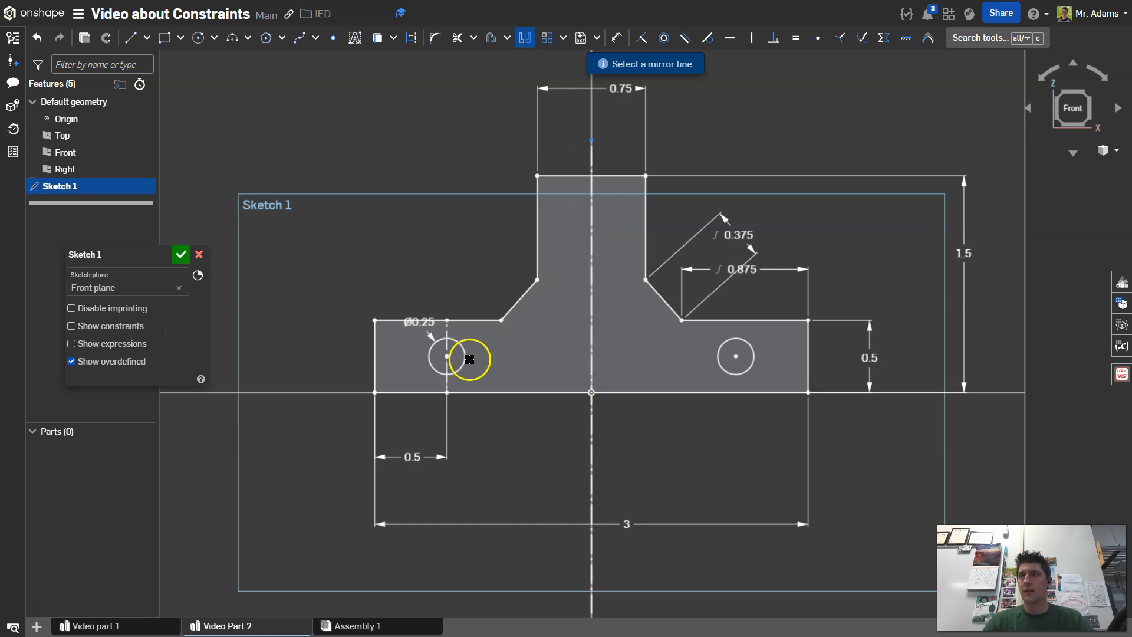
{"action": "left_click", "coordinate": [524, 39]}
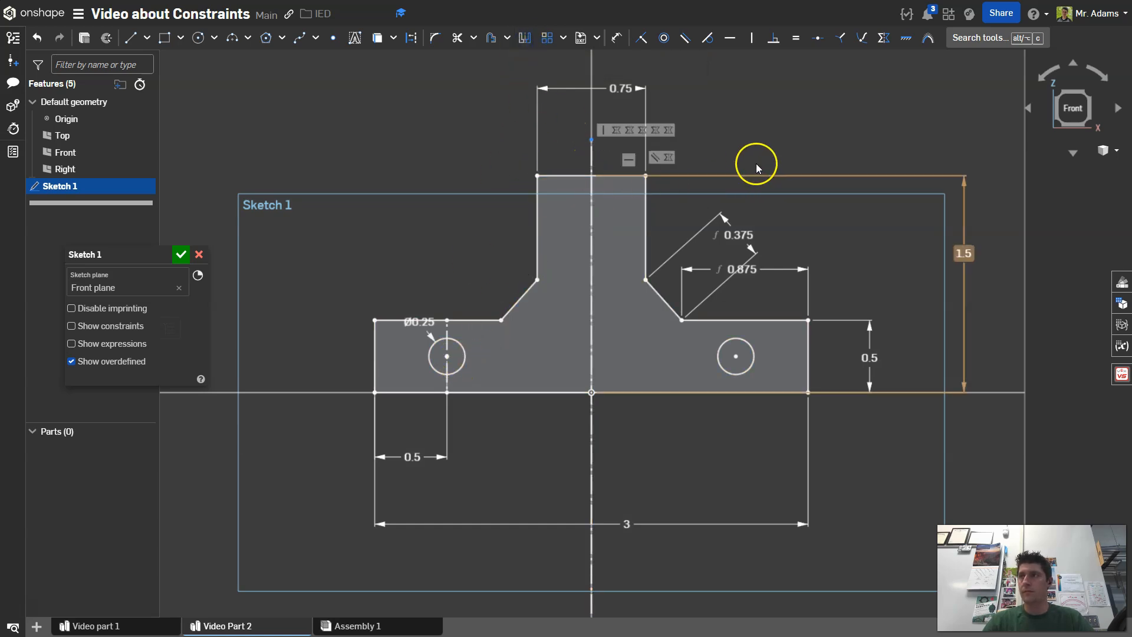
{"action": "left_click", "coordinate": [180, 255]}
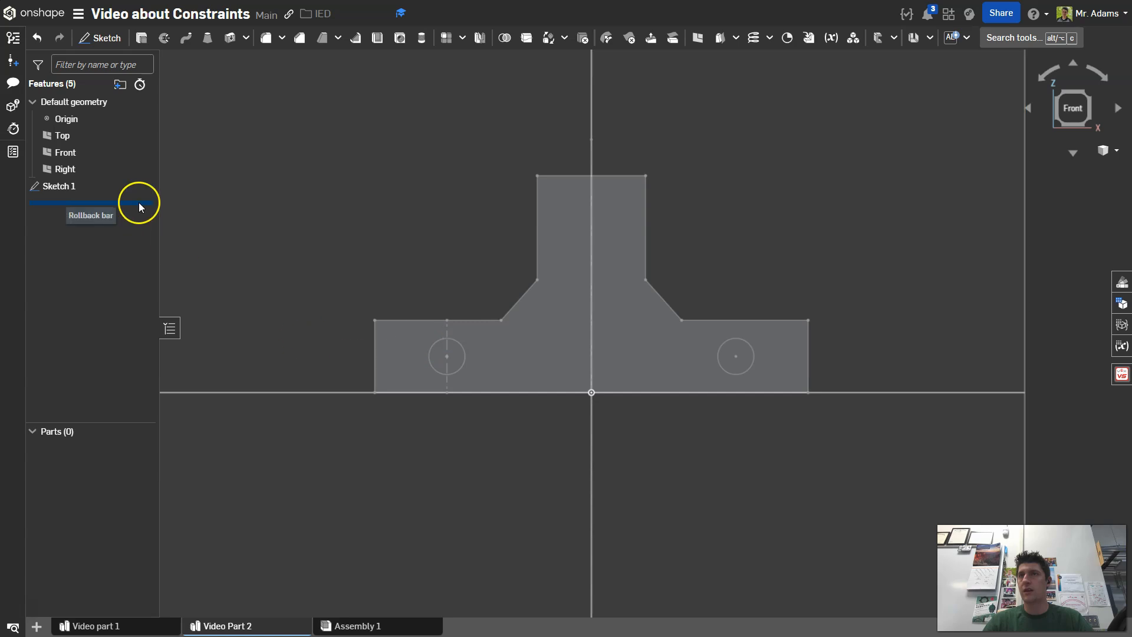
Extrude the bracket profile, leaving both circles as holes, as a new solid with a blind depth of 1/8 in.
{"action": "left_click", "coordinate": [1098, 97]}
{"action": "left_click", "coordinate": [137, 39]}
{"action": "left_click", "coordinate": [630, 282]}
{"action": "left_click", "coordinate": [582, 282]}
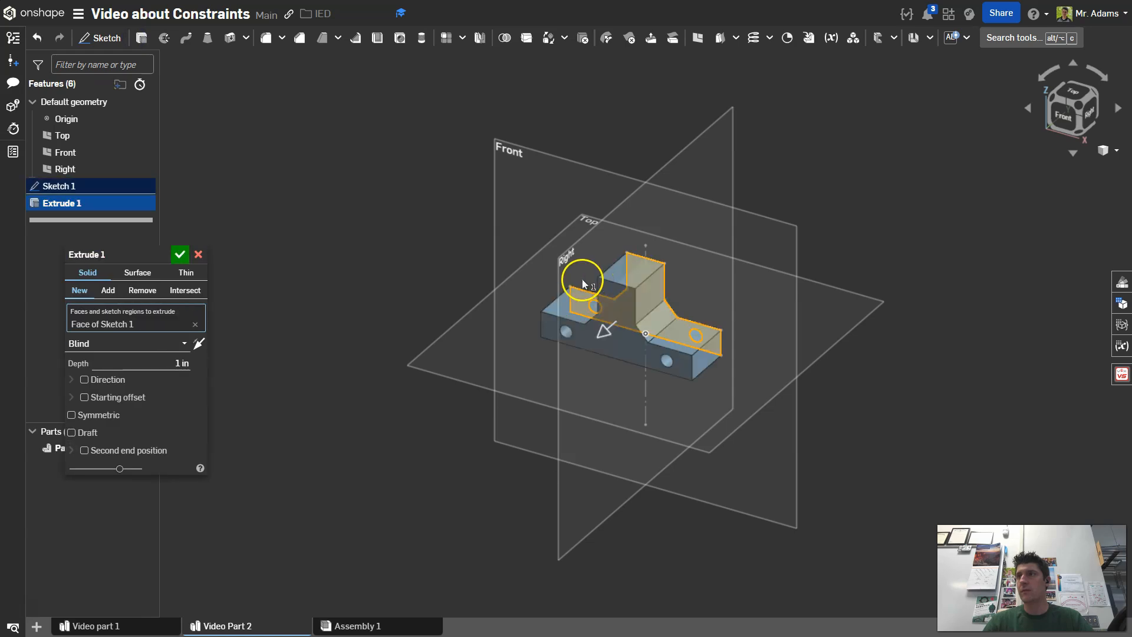
{"action": "left_click", "coordinate": [177, 363]}
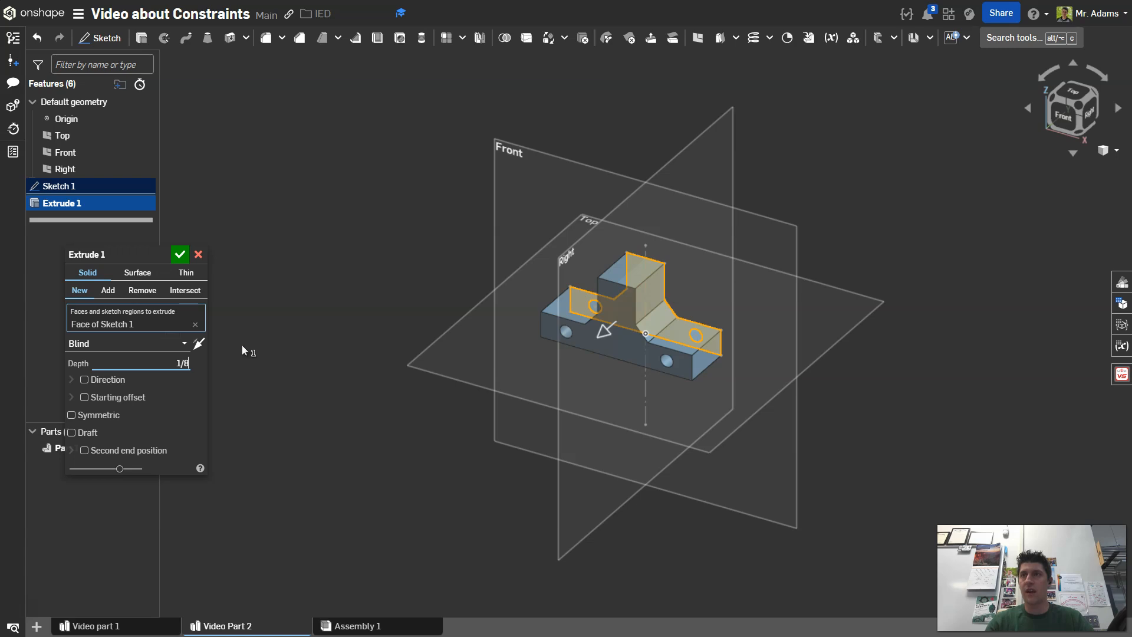
{"action": "left_click", "coordinate": [179, 255]}
Hide the Right, Front and Top planes and the origin, and show the part in isometric view.
{"action": "right_click_drag", "start_coordinate": [344, 281], "coordinate": [366, 268]}
{"action": "left_click", "coordinate": [142, 168]}
{"action": "left_click", "coordinate": [142, 152]}
{"action": "left_click", "coordinate": [142, 135]}
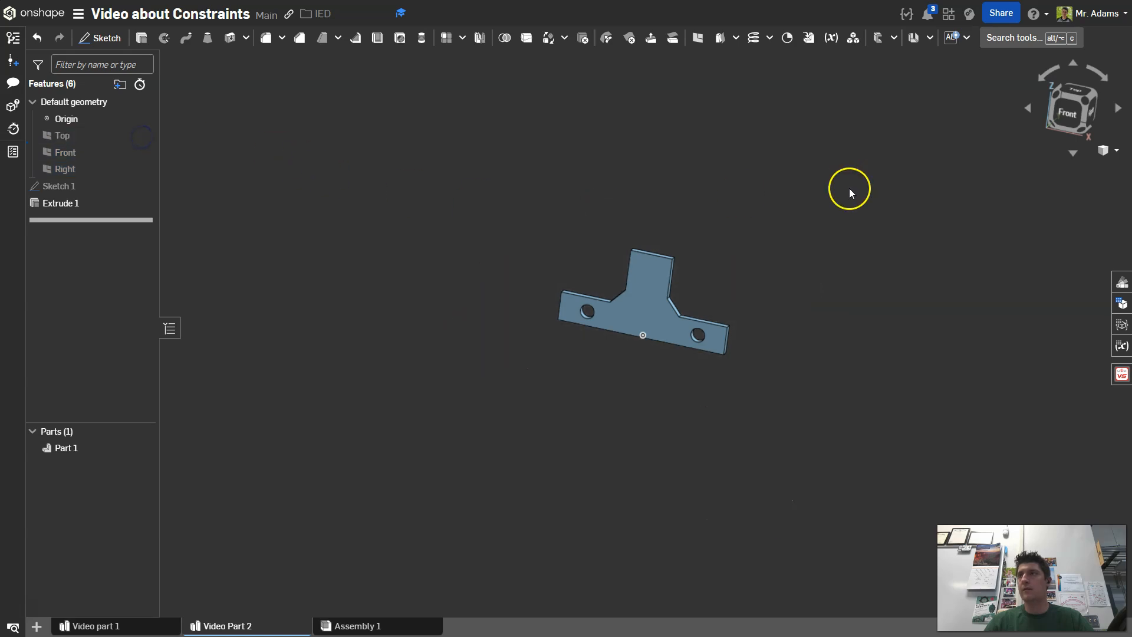
{"action": "left_click", "coordinate": [142, 118]}
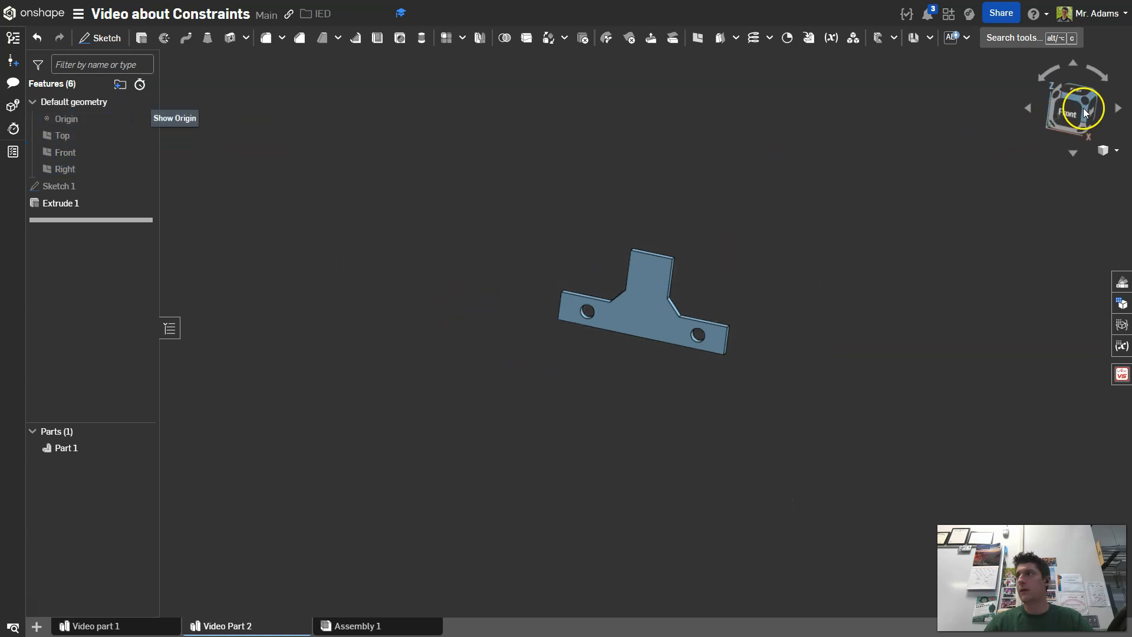
{"action": "scroll", "coordinate": [811, 202], "scroll_direction": "down", "scroll_amount": 2}
{"action": "middle_click_drag", "start_coordinate": [812, 201], "coordinate": [708, 187]}
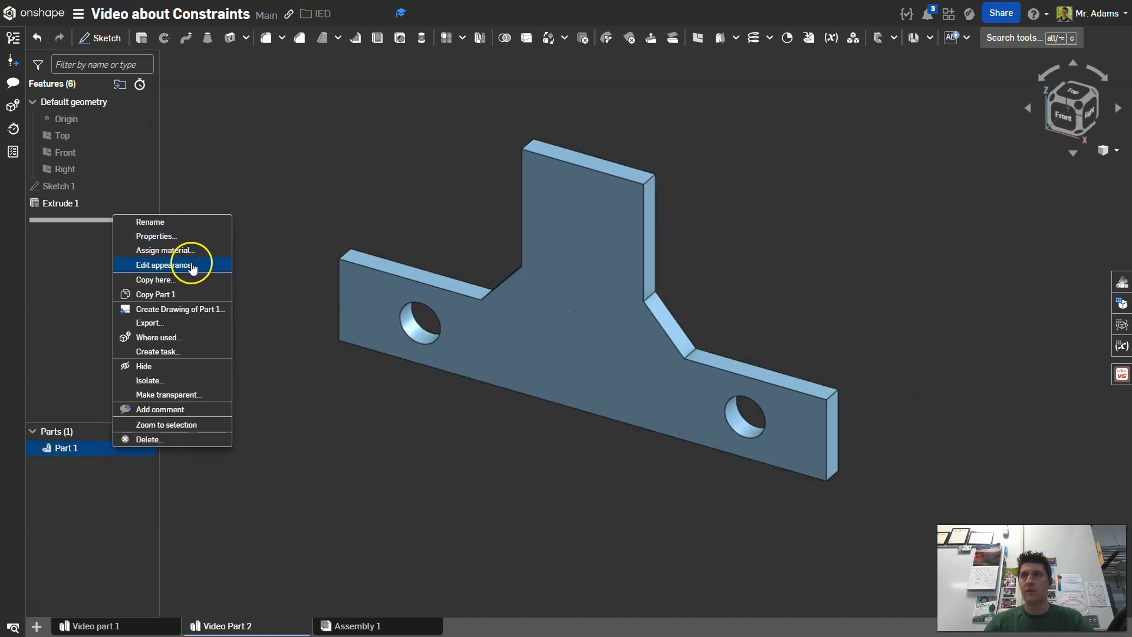
Change the part's appearance to the dark gray palette color 707980.
{"action": "left_click", "coordinate": [408, 456]}
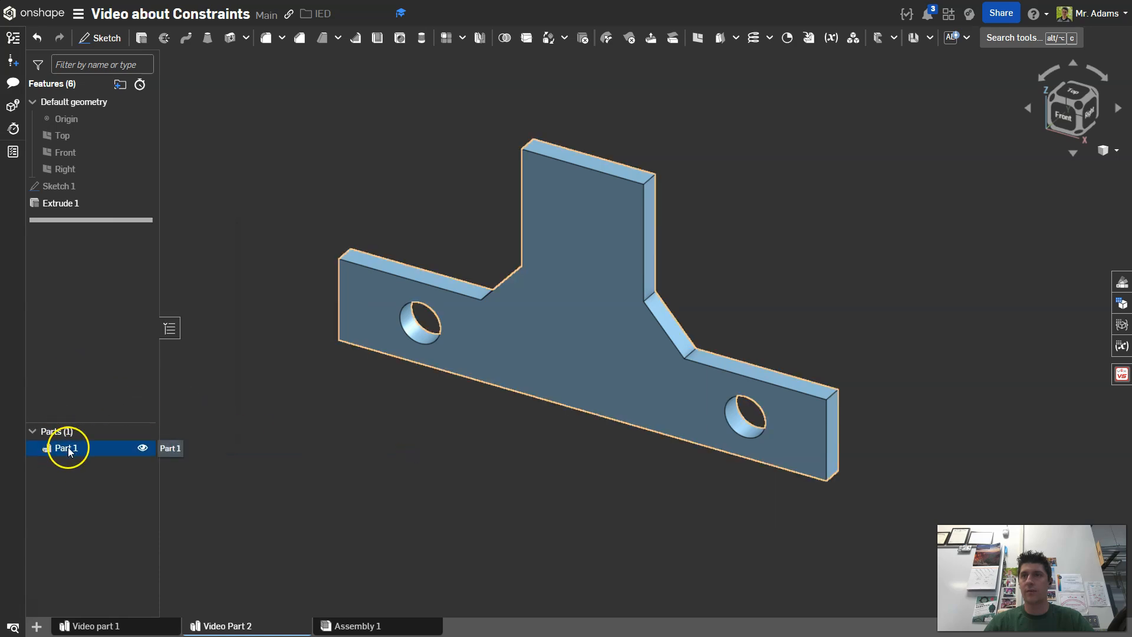
{"action": "right_click", "coordinate": [74, 451]}
{"action": "left_click", "coordinate": [129, 276]}
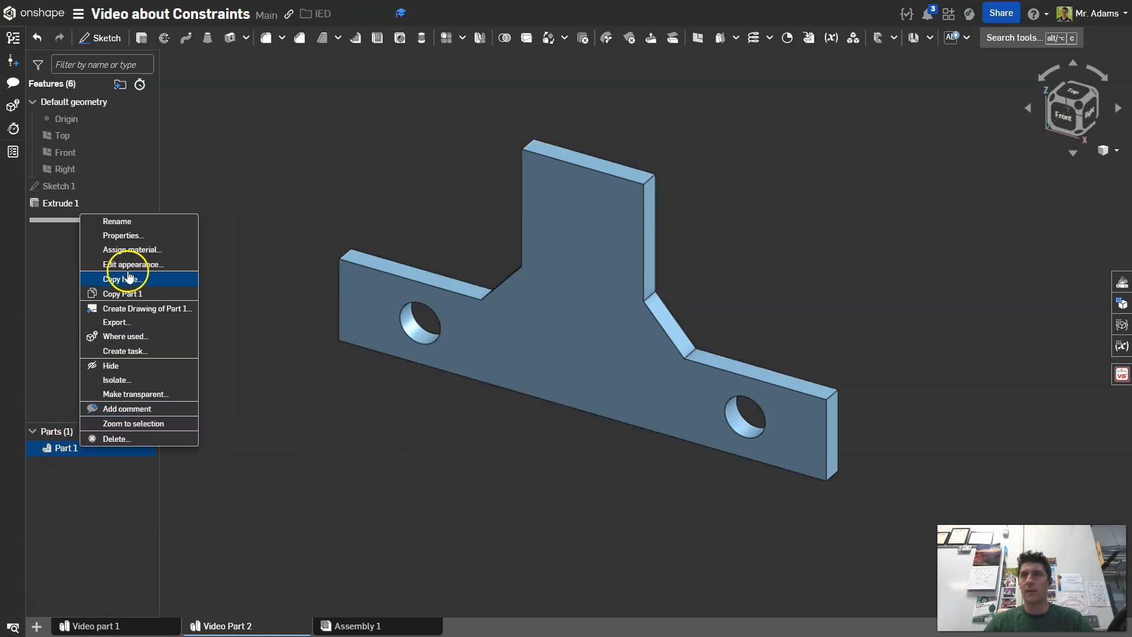
{"action": "left_click", "coordinate": [130, 265]}
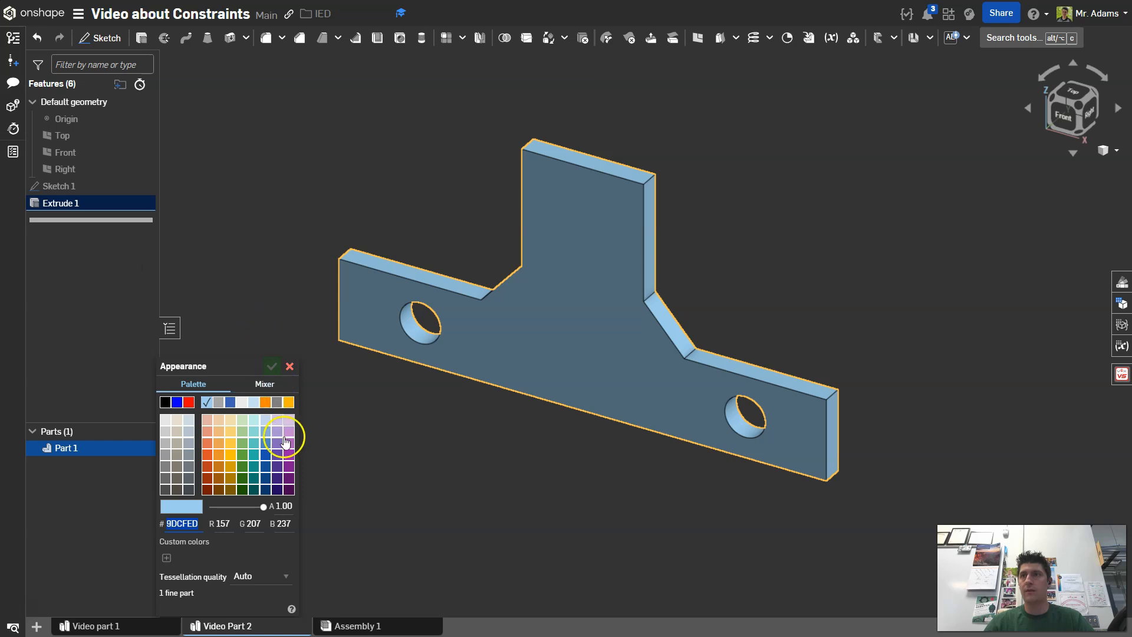
{"action": "left_click", "coordinate": [188, 466]}
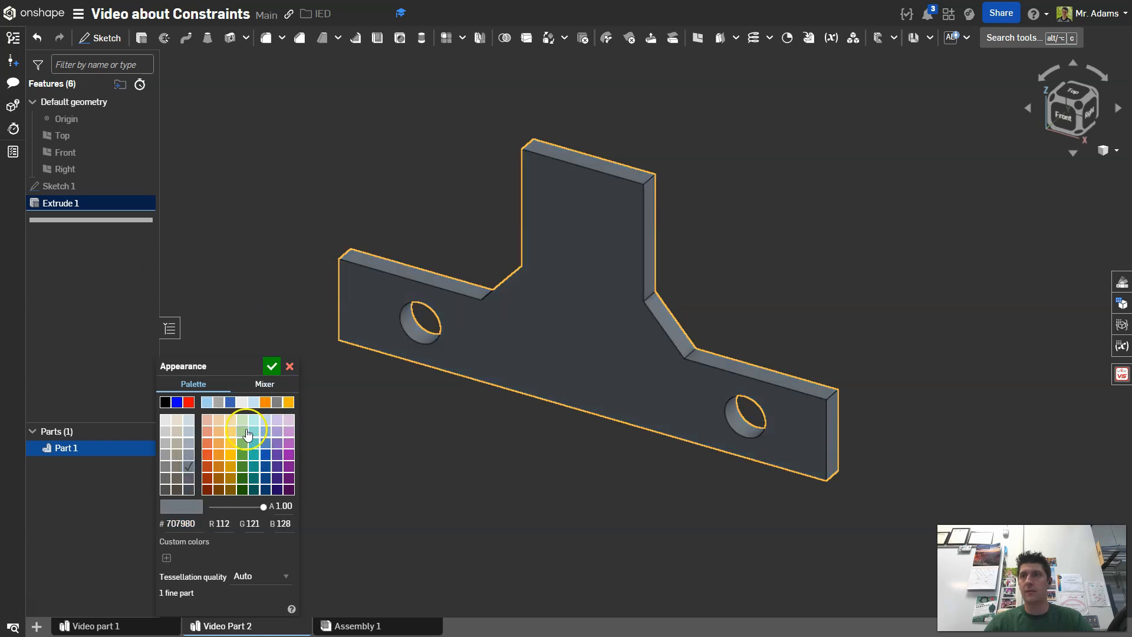
{"action": "left_click", "coordinate": [271, 366]}
{"action": "right_click_drag", "start_coordinate": [324, 394], "coordinate": [436, 401]}
Assign Aluminum from the Onshape Material Library to the part.
{"action": "left_click", "coordinate": [44, 447]}
{"action": "right_click", "coordinate": [82, 447]}
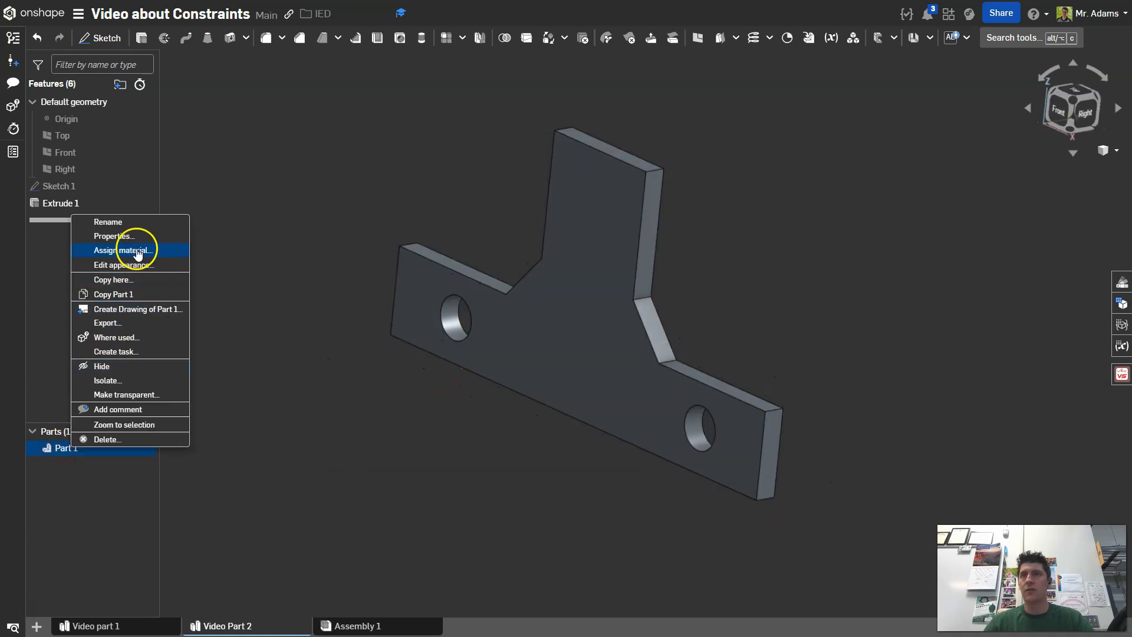
{"action": "left_click", "coordinate": [124, 250]}
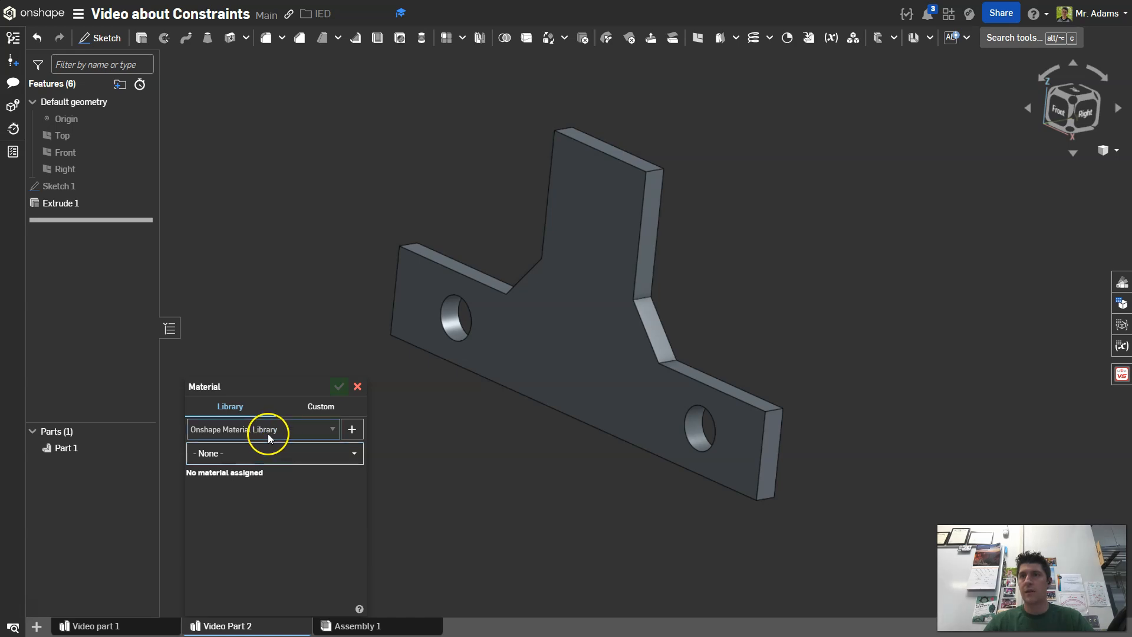
{"action": "left_click", "coordinate": [260, 454]}
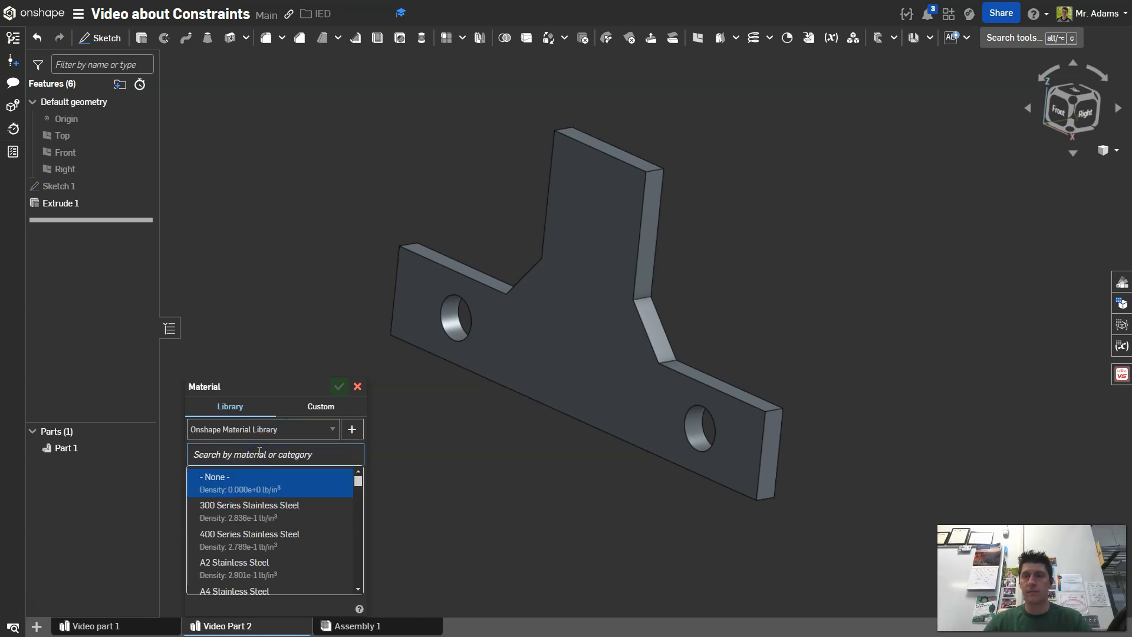
{"action": "type", "text": "alumin"}
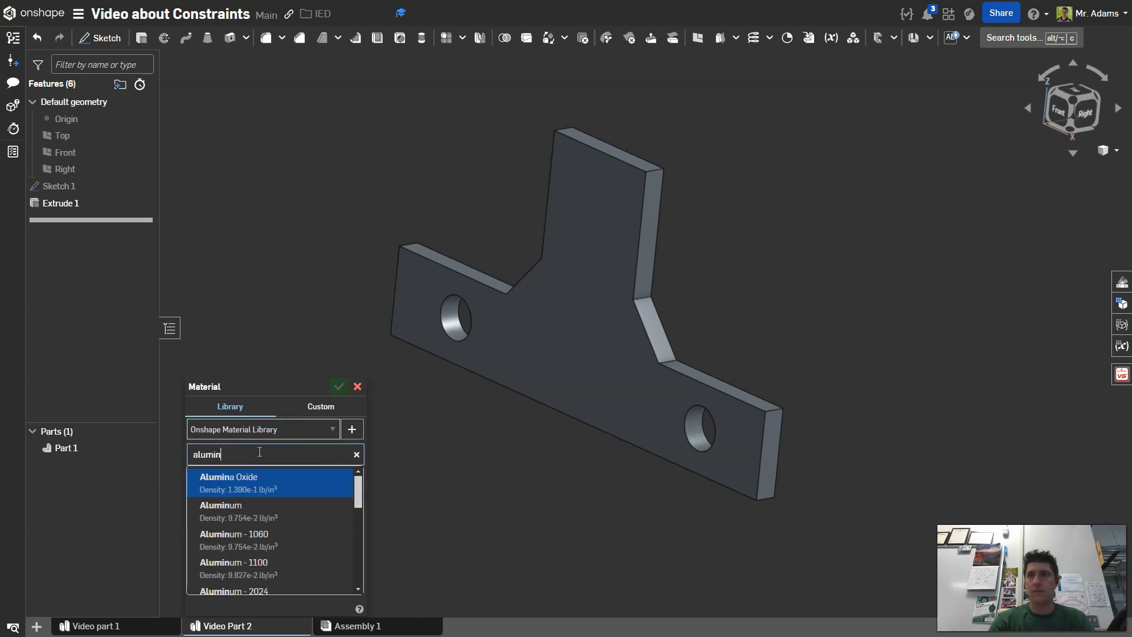
{"action": "left_click", "coordinate": [254, 510]}
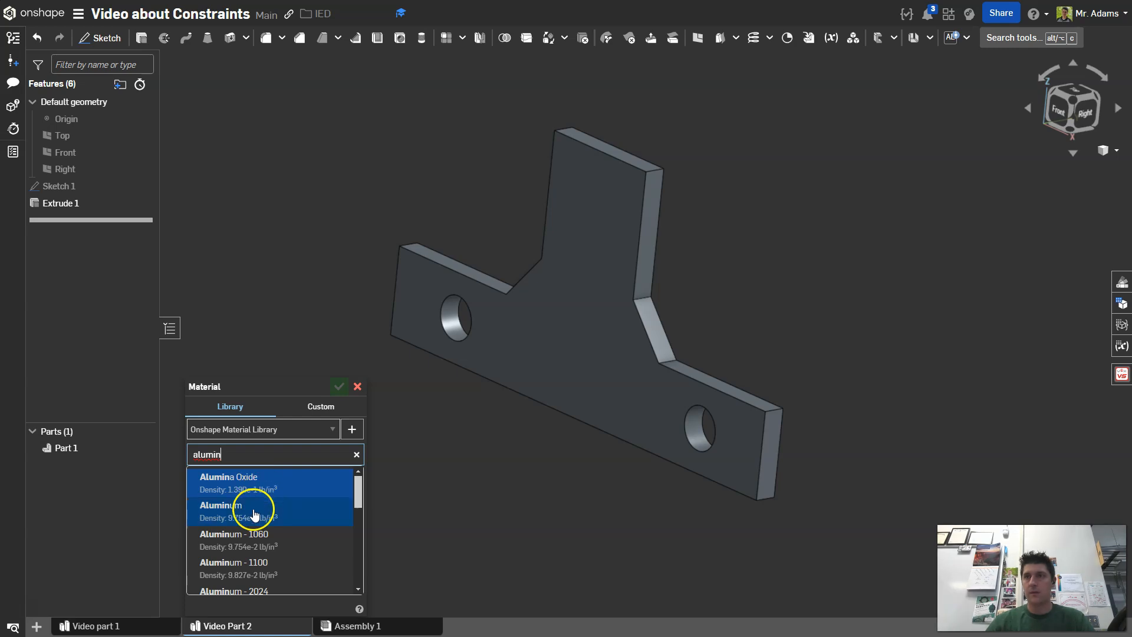
{"action": "left_click", "coordinate": [339, 392]}
Measure the mass and section properties of the whole bracket part, and close the measurement without applying any override.
{"action": "left_click", "coordinate": [1068, 101]}
{"action": "middle_click_drag", "start_coordinate": [813, 267], "coordinate": [711, 266]}
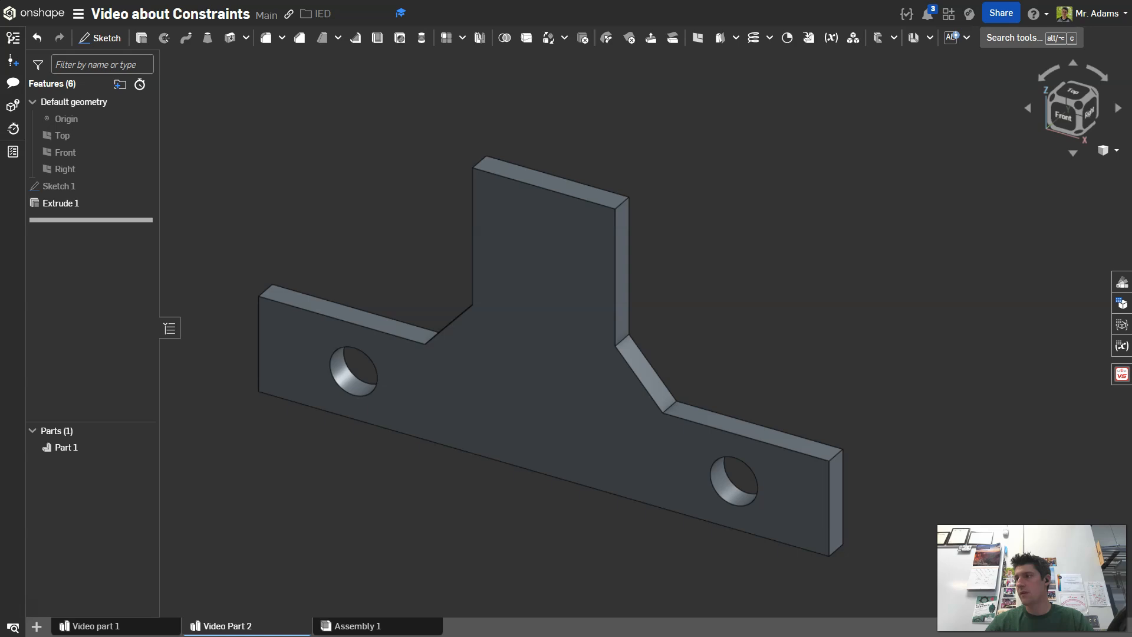
{"action": "key", "text": "F11"}
{"action": "left_click_drag", "start_coordinate": [692, 18], "coordinate": [625, 1]}
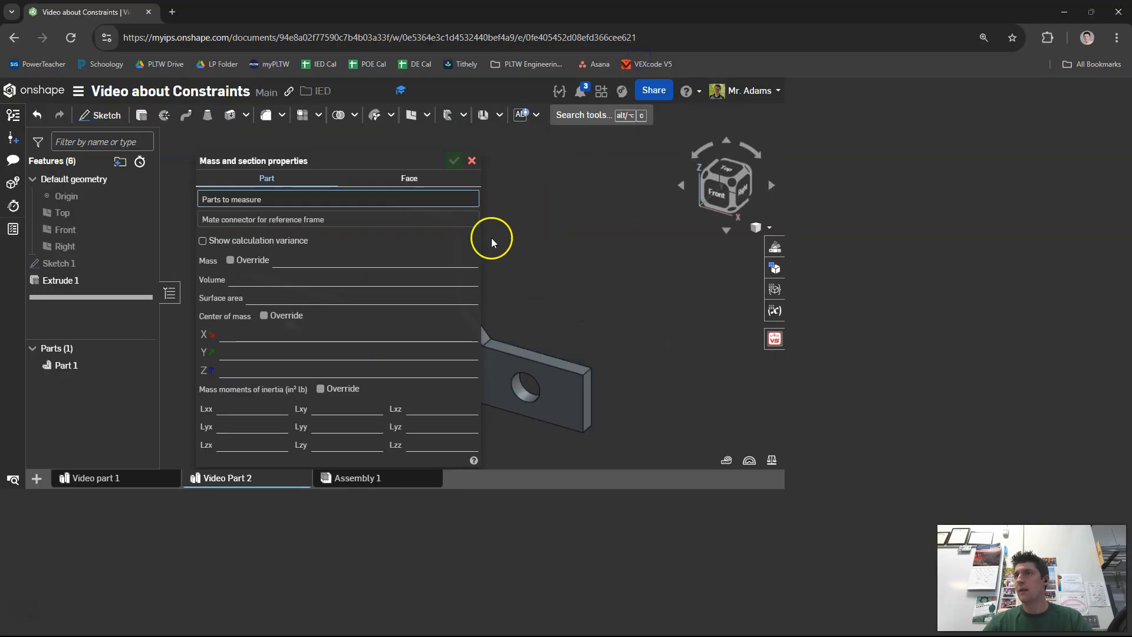
{"action": "right_click_drag", "start_coordinate": [571, 227], "coordinate": [627, 331]}
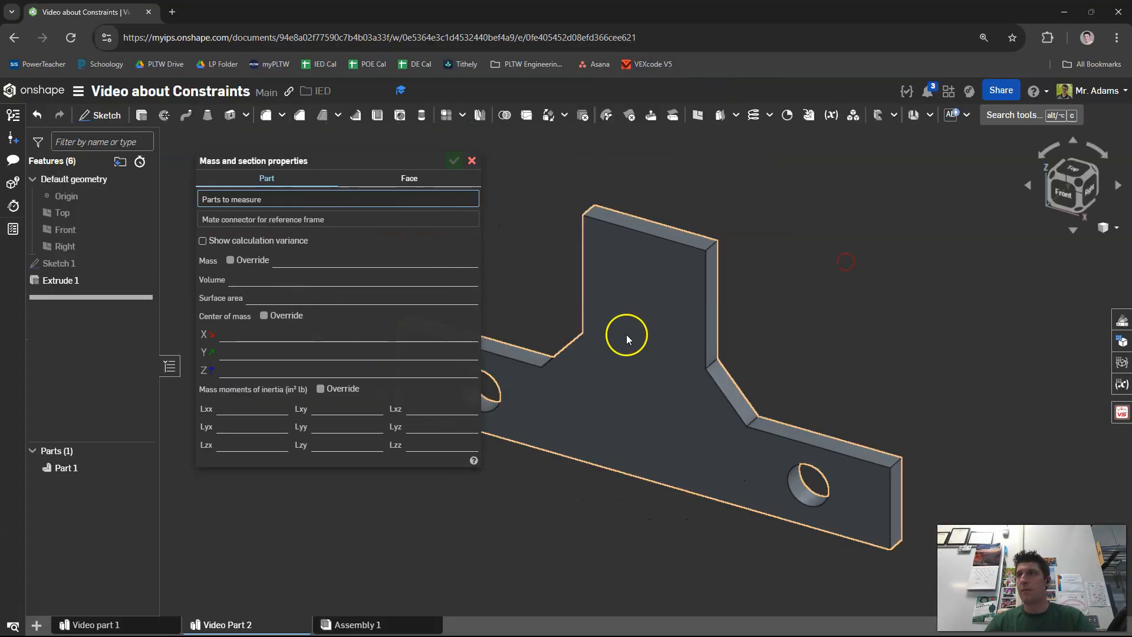
{"action": "left_click", "coordinate": [627, 332]}
{"action": "middle_click_drag", "start_coordinate": [782, 261], "coordinate": [864, 265]}
{"action": "middle_click_drag", "start_coordinate": [591, 273], "coordinate": [663, 255]}
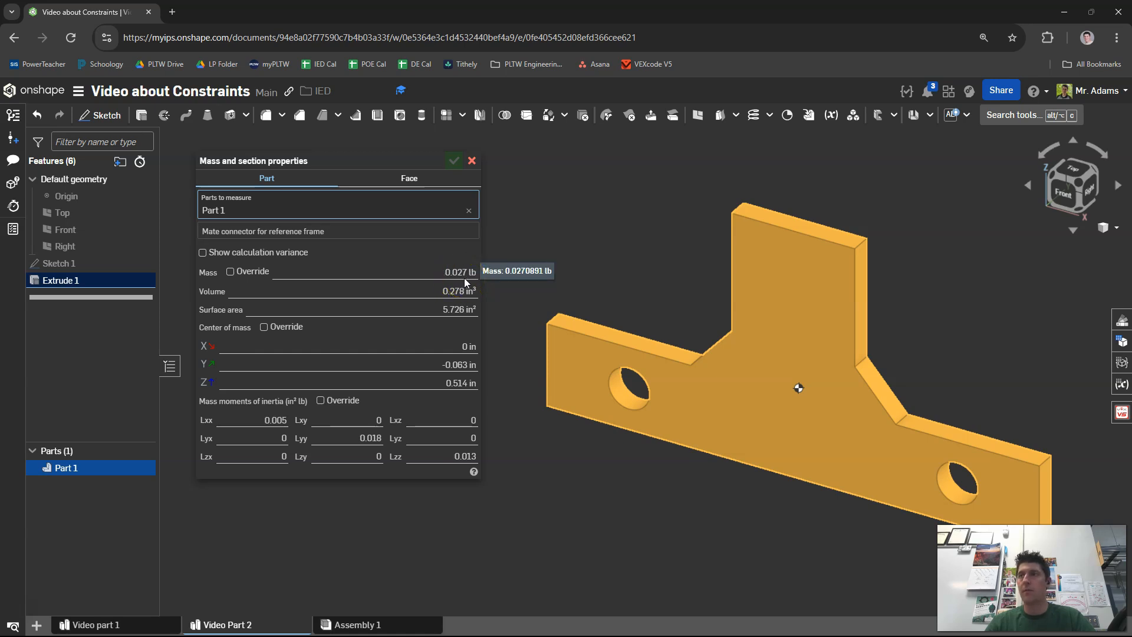
{"action": "left_click", "coordinate": [472, 162]}
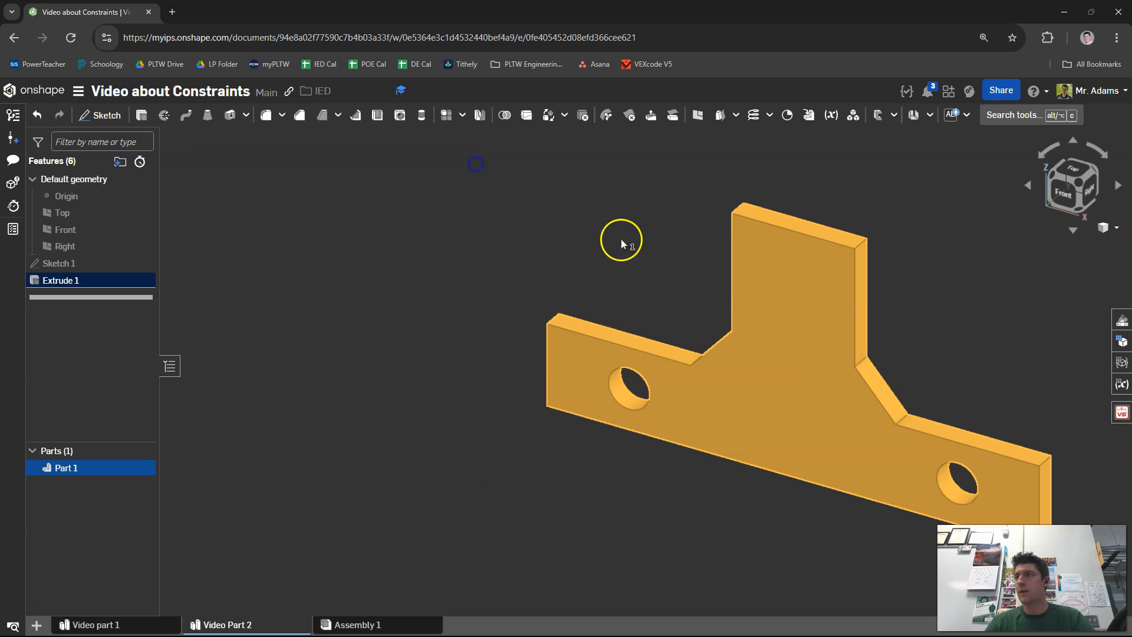
{"action": "left_click", "coordinate": [622, 240]}
{"action": "middle_click_drag", "start_coordinate": [638, 234], "coordinate": [517, 244]}
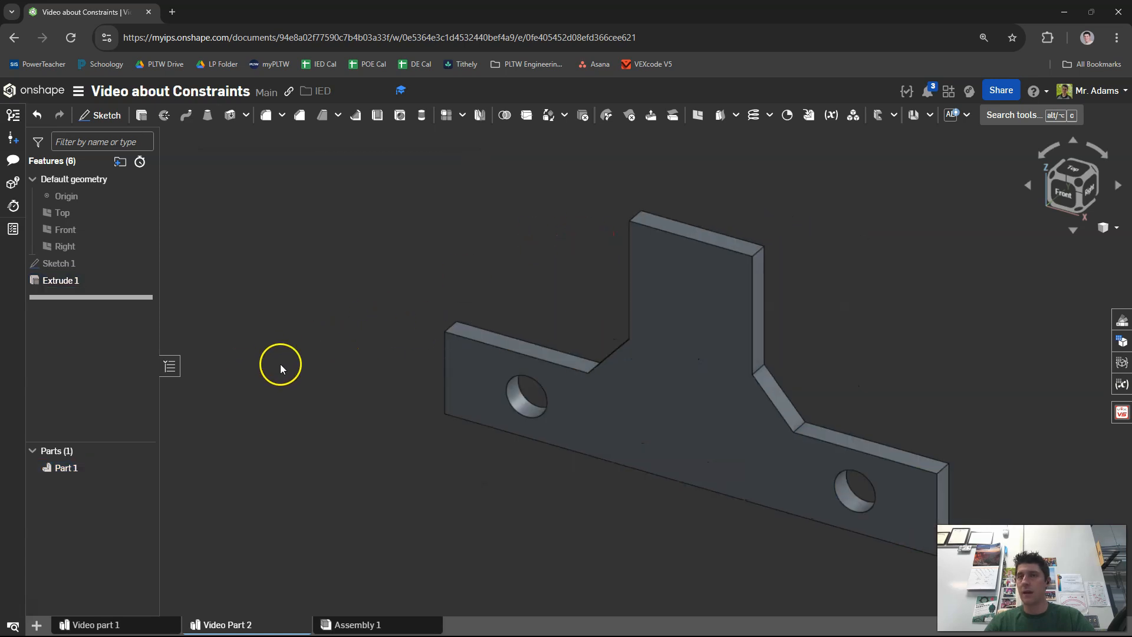
Rename the bracket part as Example Angle Bracket.
{"action": "right_click", "coordinate": [77, 467]}
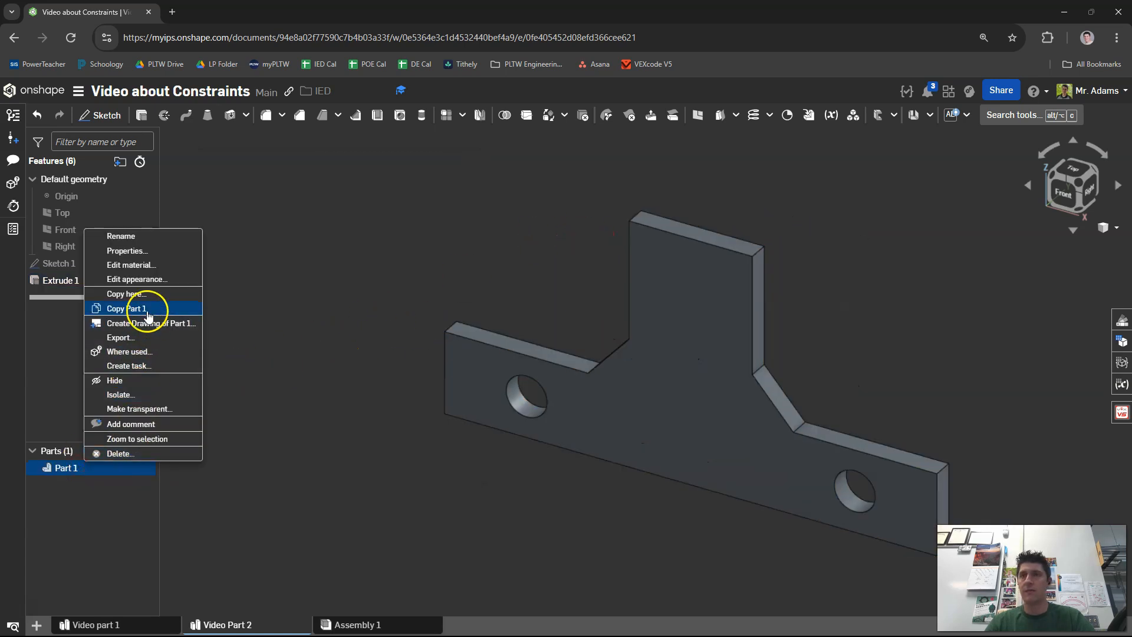
{"action": "left_click", "coordinate": [147, 236]}
{"action": "type", "text": "Exanmp"}
{"action": "key", "text": "BackSpace"}
{"action": "key", "text": "BackSpace"}
{"action": "key", "text": "BackSpace"}
{"action": "type", "text": "m"}
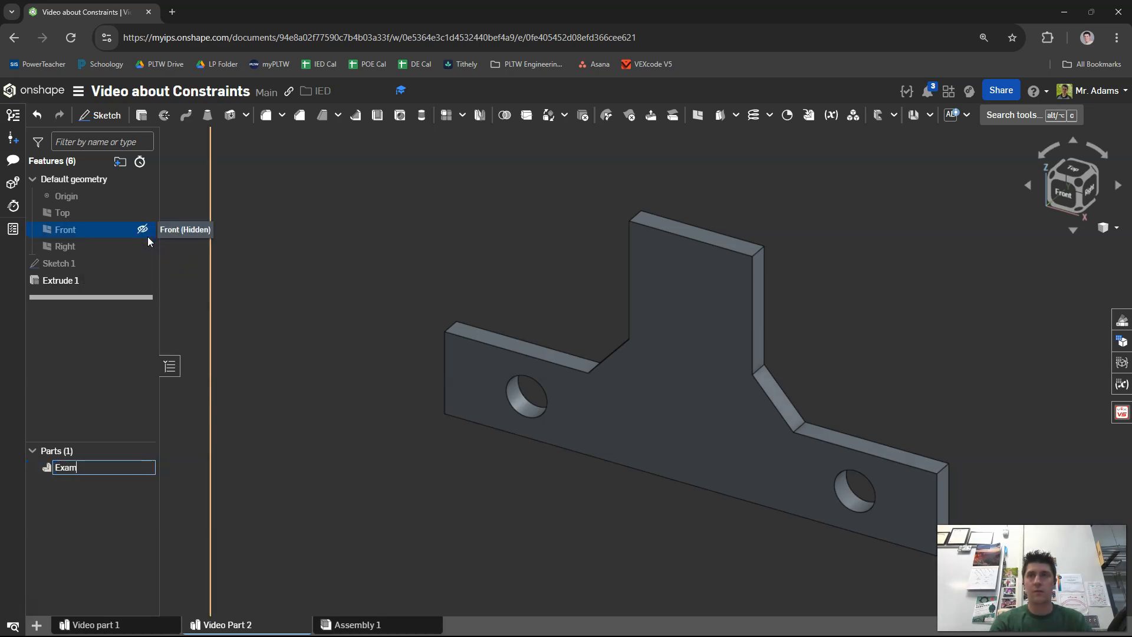
{"action": "type", "text": "ple Angle Bracket"}
{"action": "key", "text": "Return"}
{"action": "left_click", "coordinate": [328, 326]}
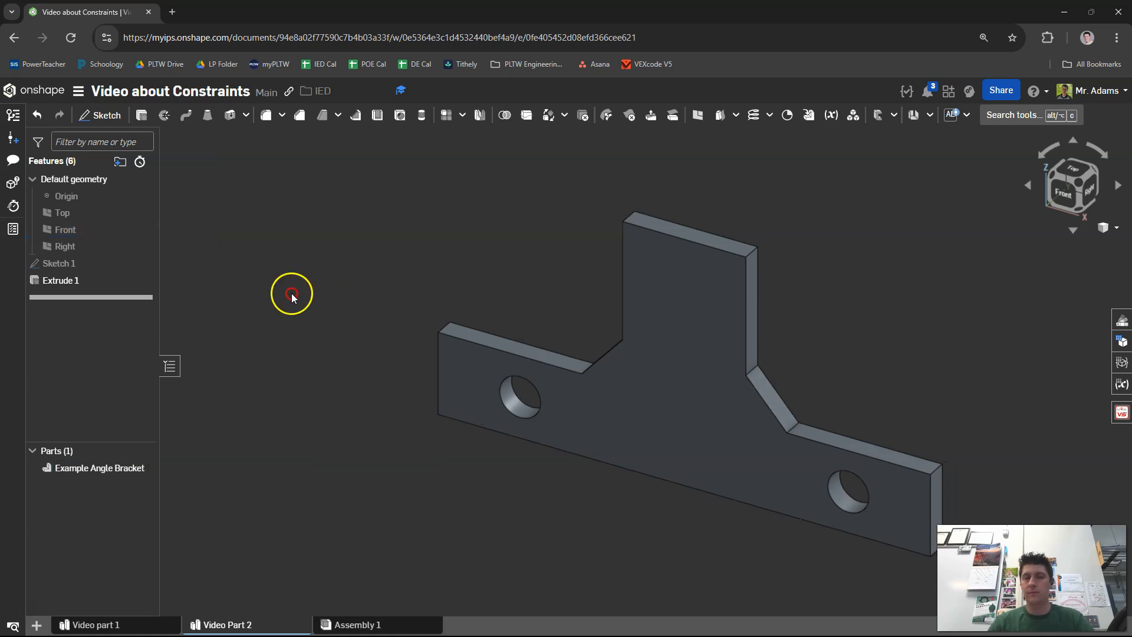
{"action": "middle_click_drag", "start_coordinate": [292, 294], "coordinate": [253, 304]}
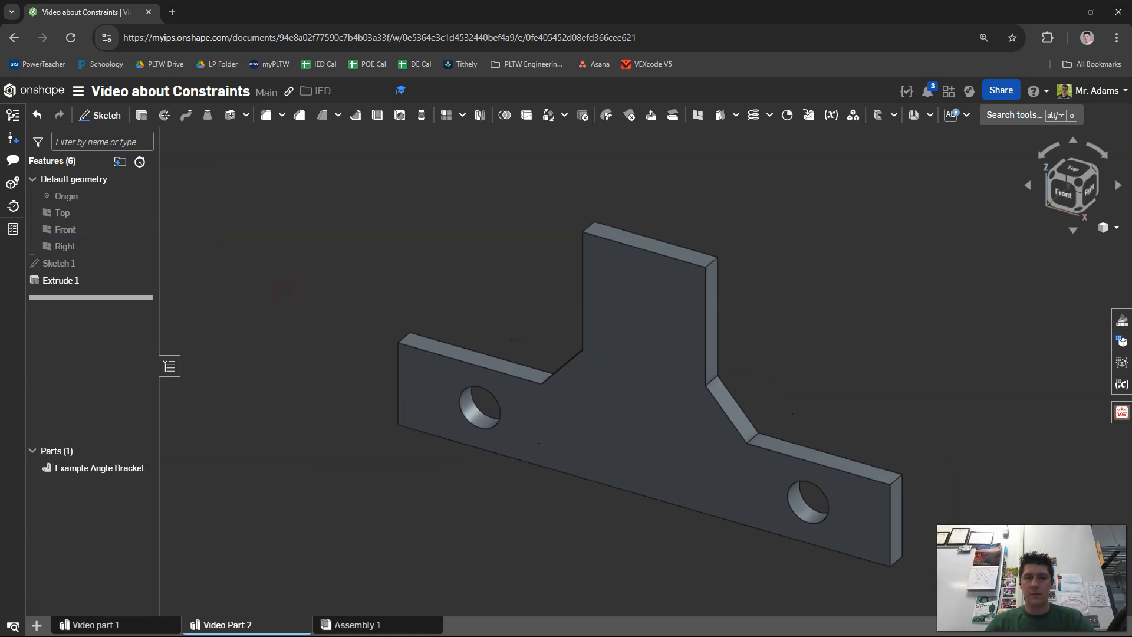